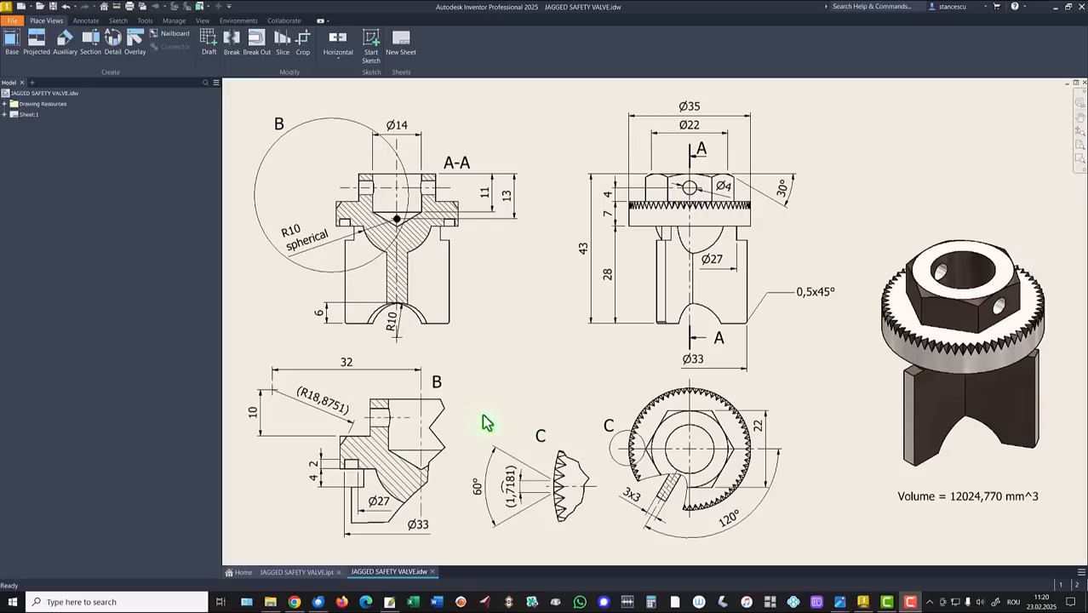
# Create a new part from Standard (mm).ipt and start a 2D sketch on the XY front plane.
pyautogui.click(18, 7)
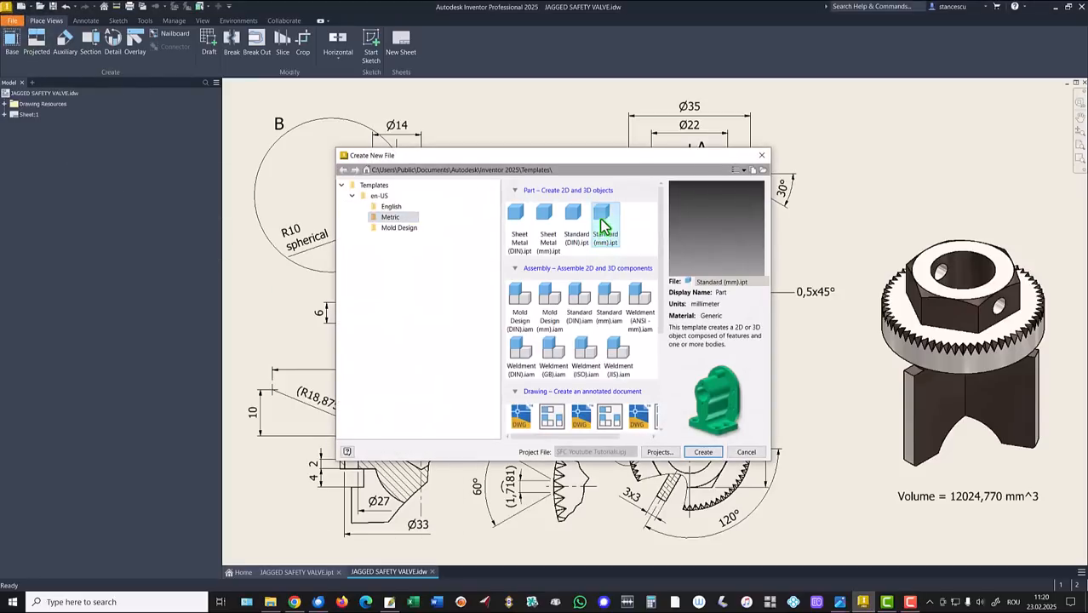
pyautogui.doubleClick(602, 223)
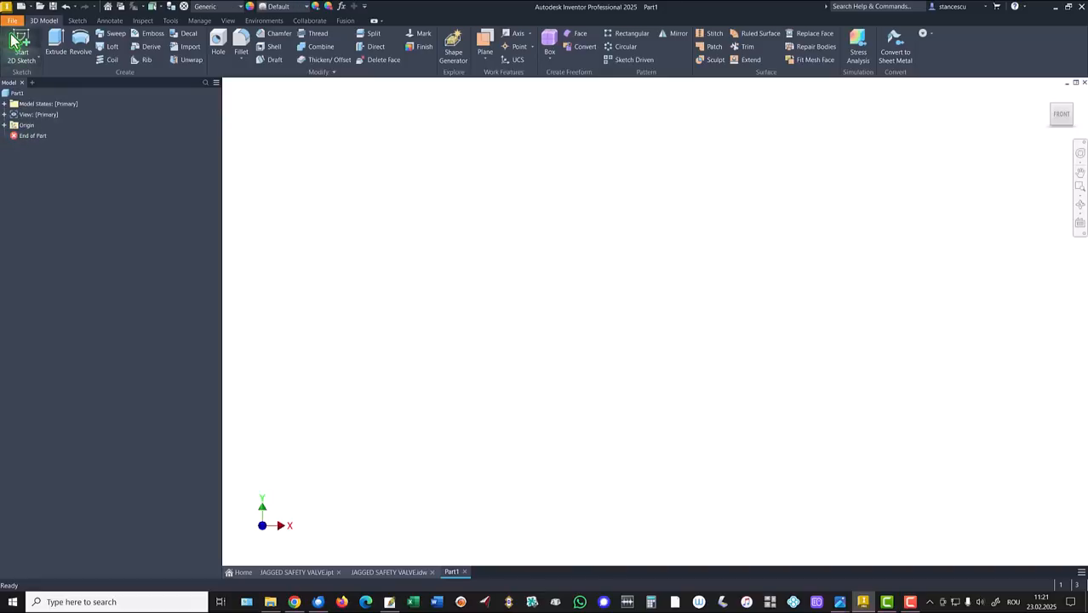
pyautogui.click(20, 41)
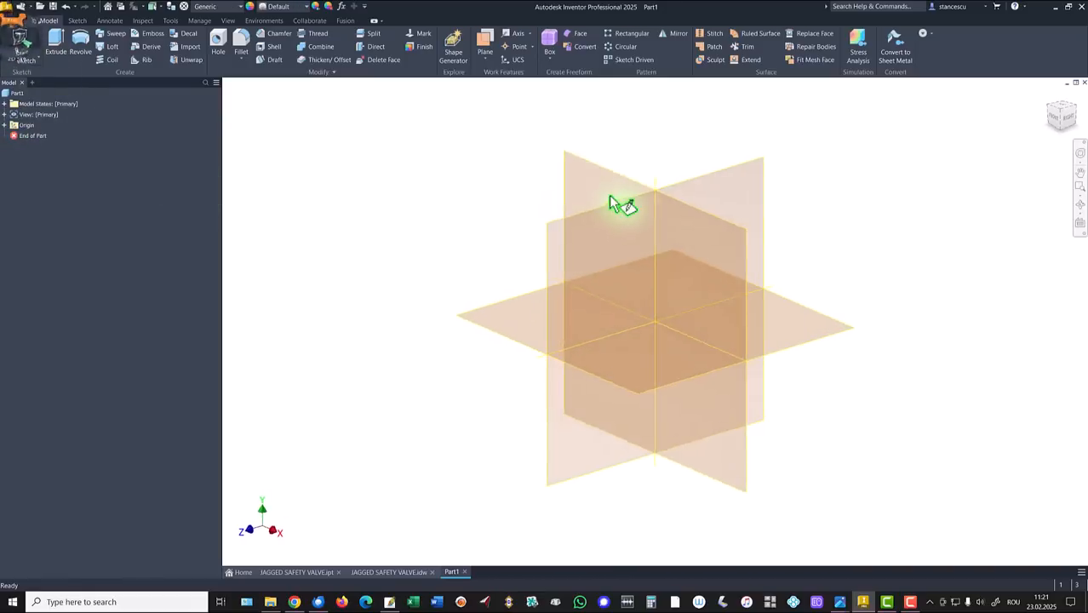
pyautogui.click(624, 189)
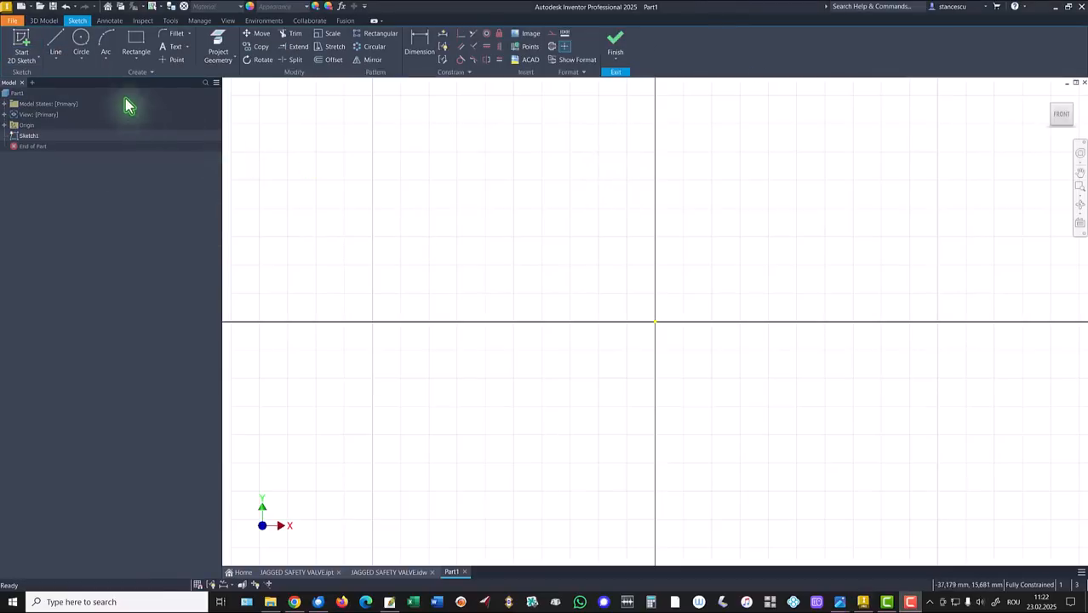
# Draw a vertical line from the sketch origin with length 28+7 (35 mm).
pyautogui.click(55, 41)
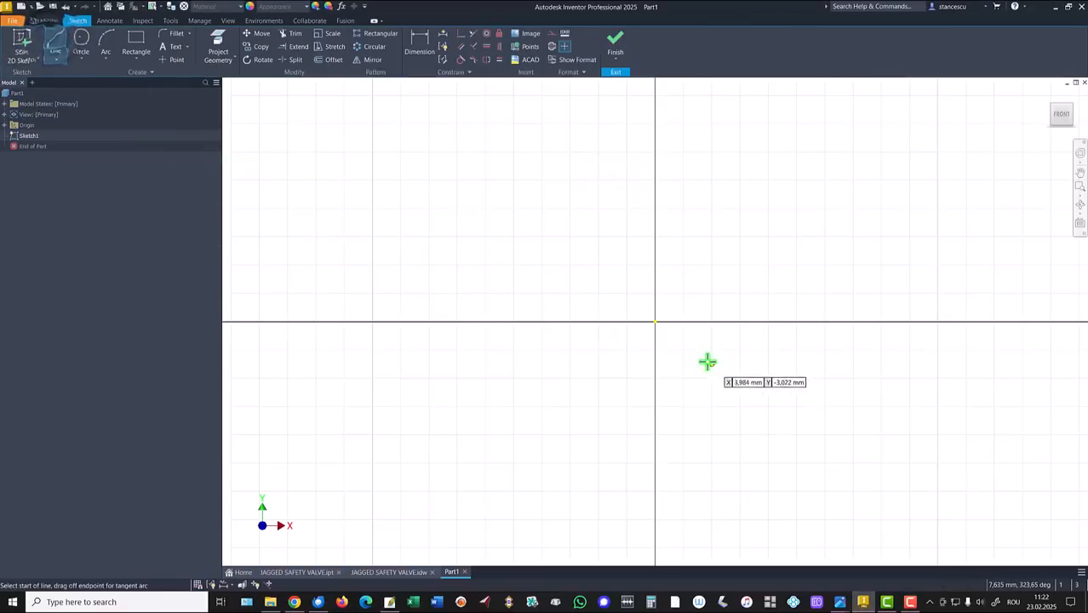
pyautogui.click(654, 322)
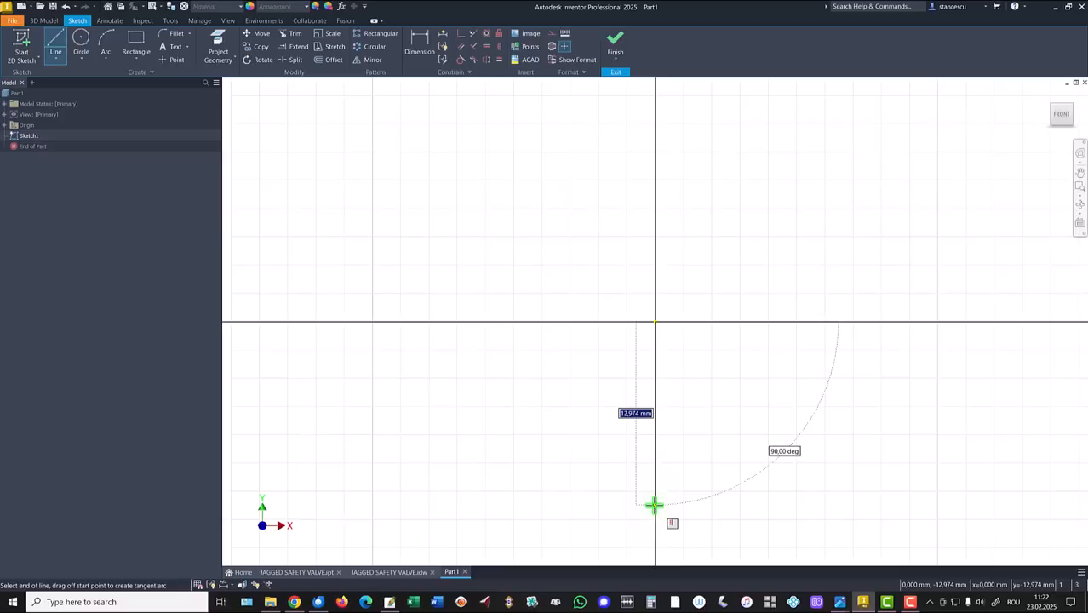
pyautogui.write('28+7')
pyautogui.press('Return')
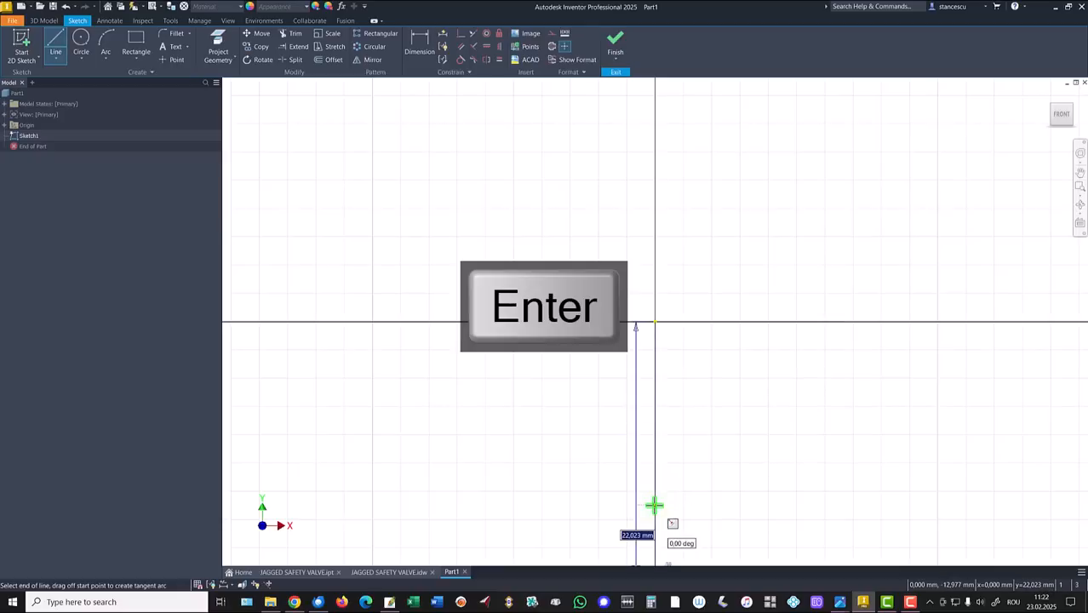
pyautogui.press('Home')
pyautogui.press('Escape')
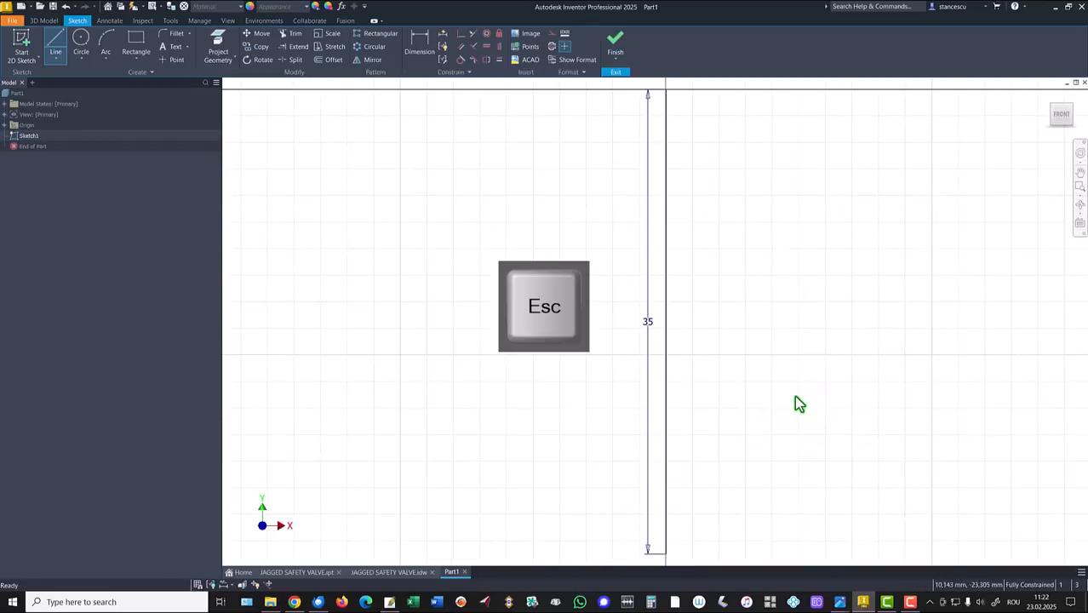
# Move the 35 dimension aside and convert the vertical line into a centerline.
pyautogui.moveTo(649, 325); pyautogui.dragTo(757, 323)
pyautogui.click(665, 332)
pyautogui.rightClick(621, 340)
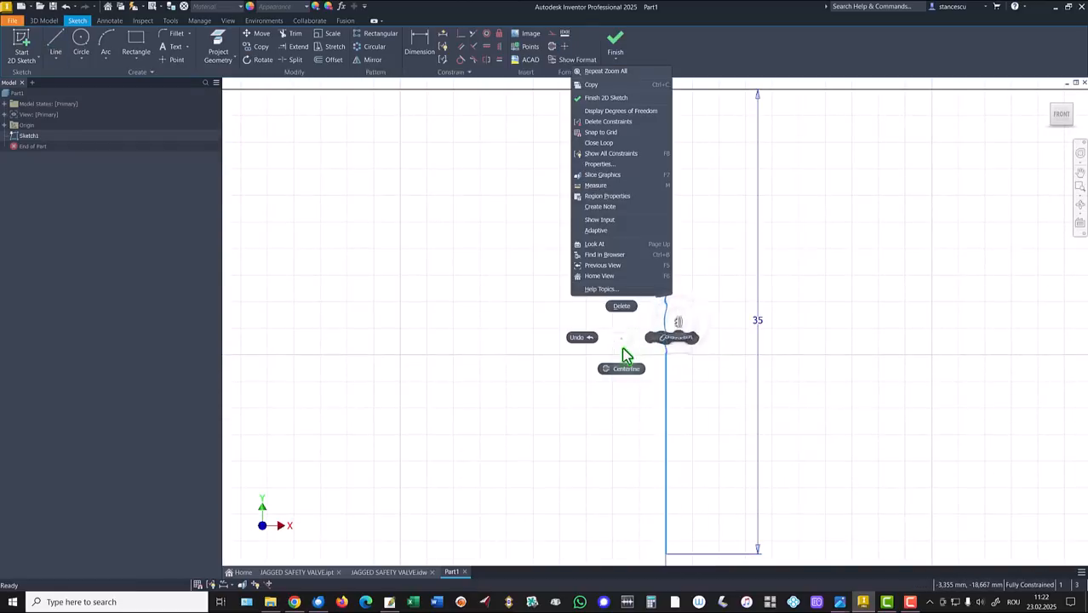
pyautogui.click(624, 370)
pyautogui.click(510, 350)
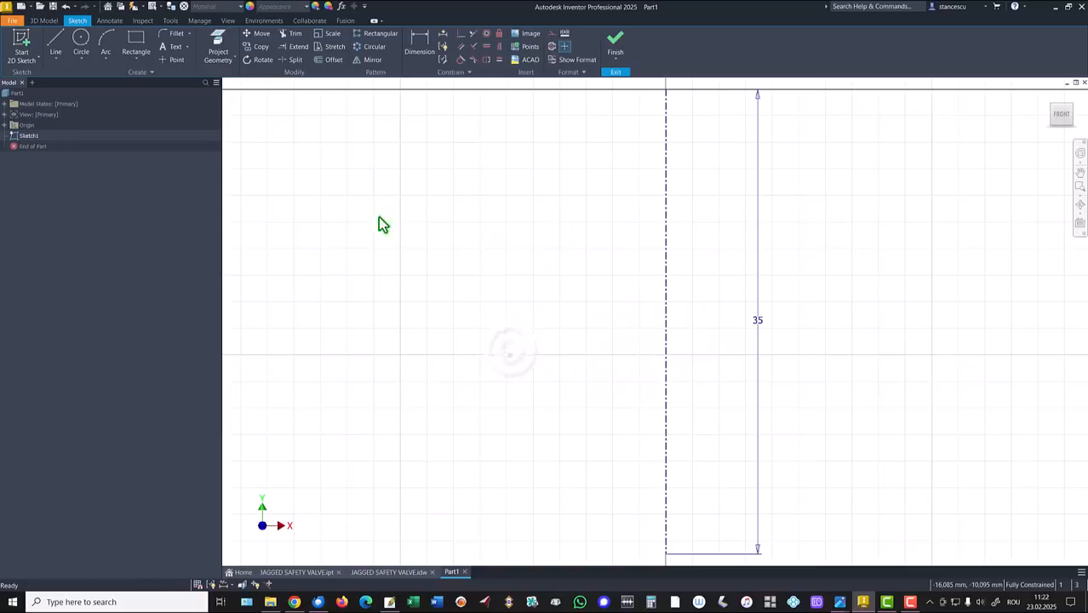
# Draw the stepped outline as connected lines, from the centreline top, down the left side, and along the bottom.
pyautogui.click(55, 46)
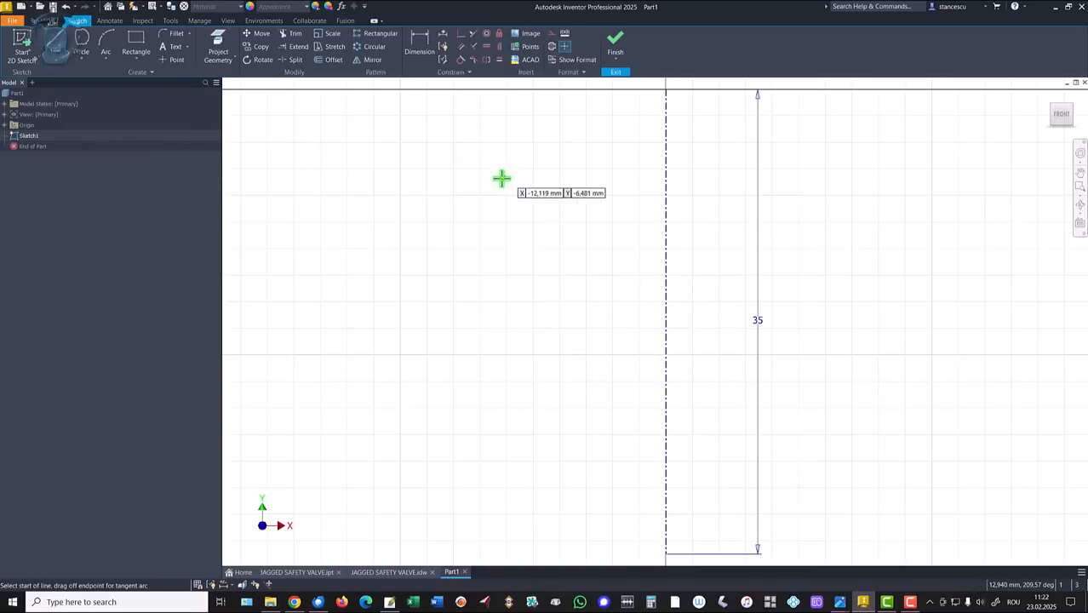
pyautogui.click(666, 90)
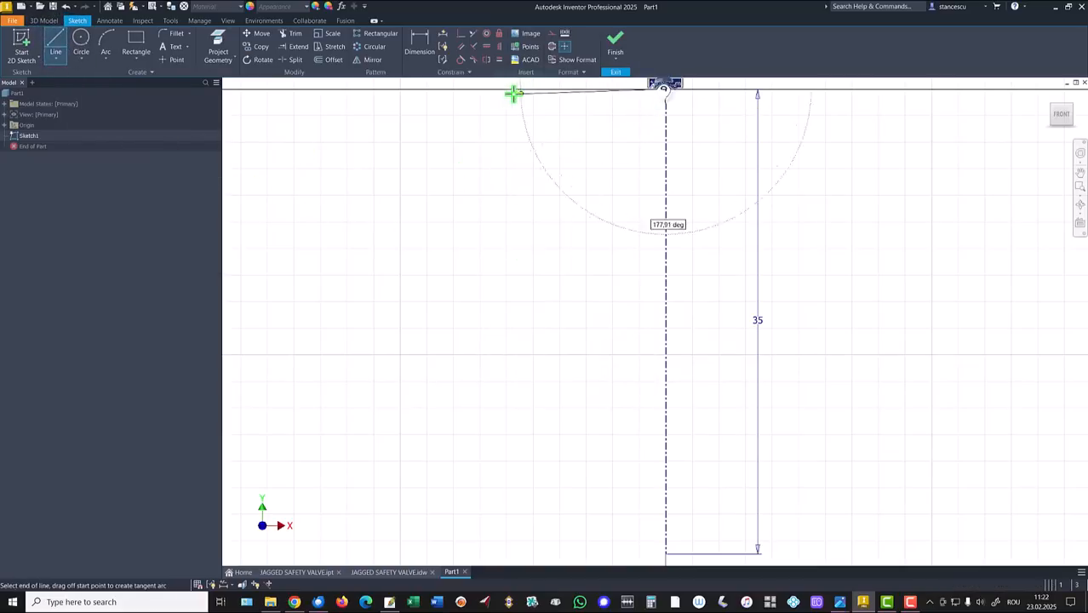
pyautogui.click(451, 89)
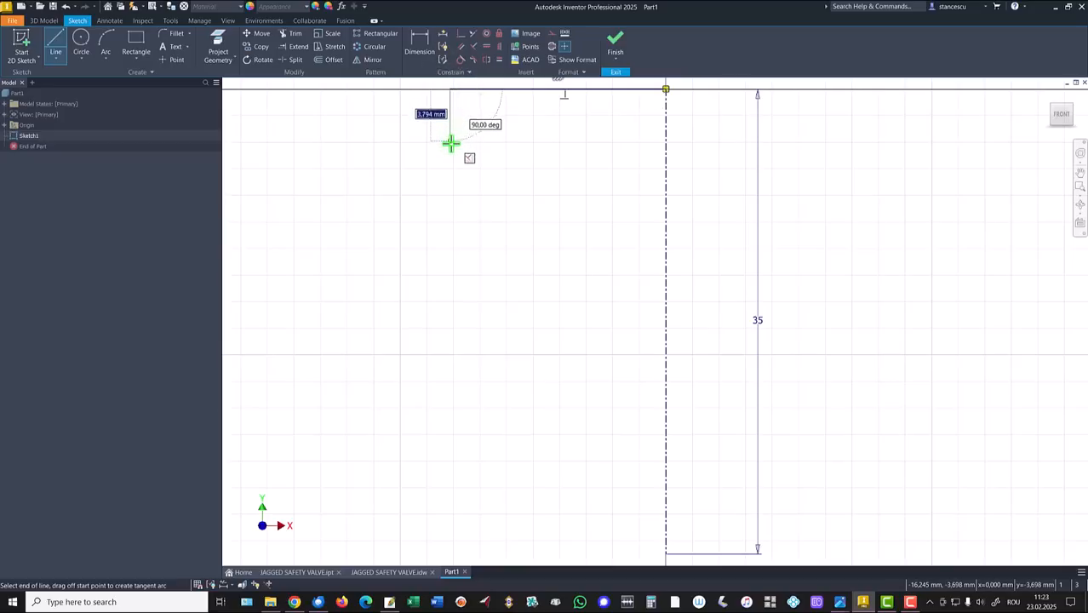
pyautogui.click(450, 176)
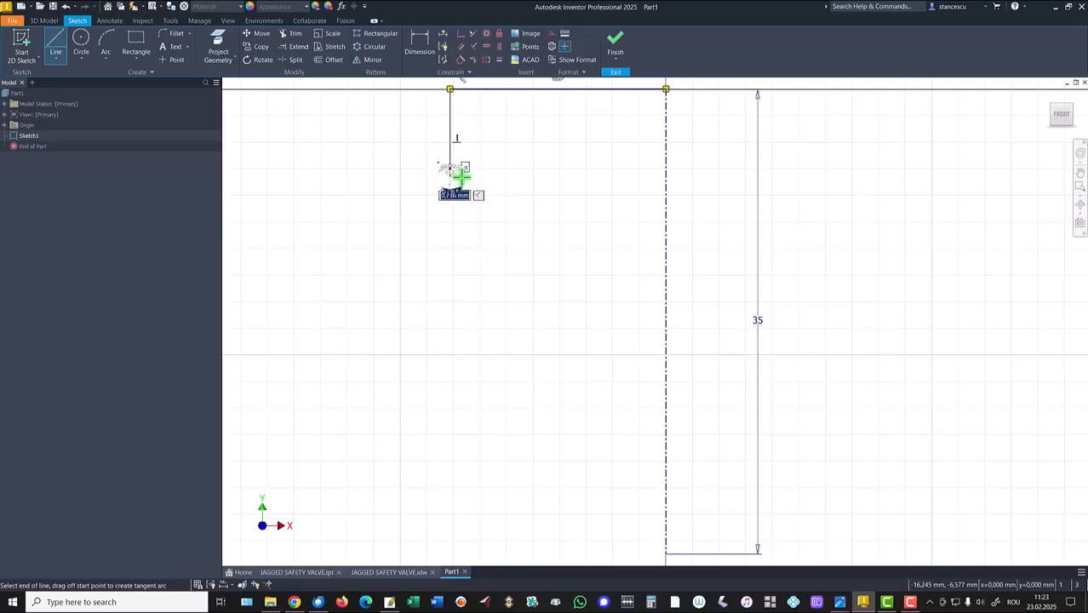
pyautogui.click(463, 155)
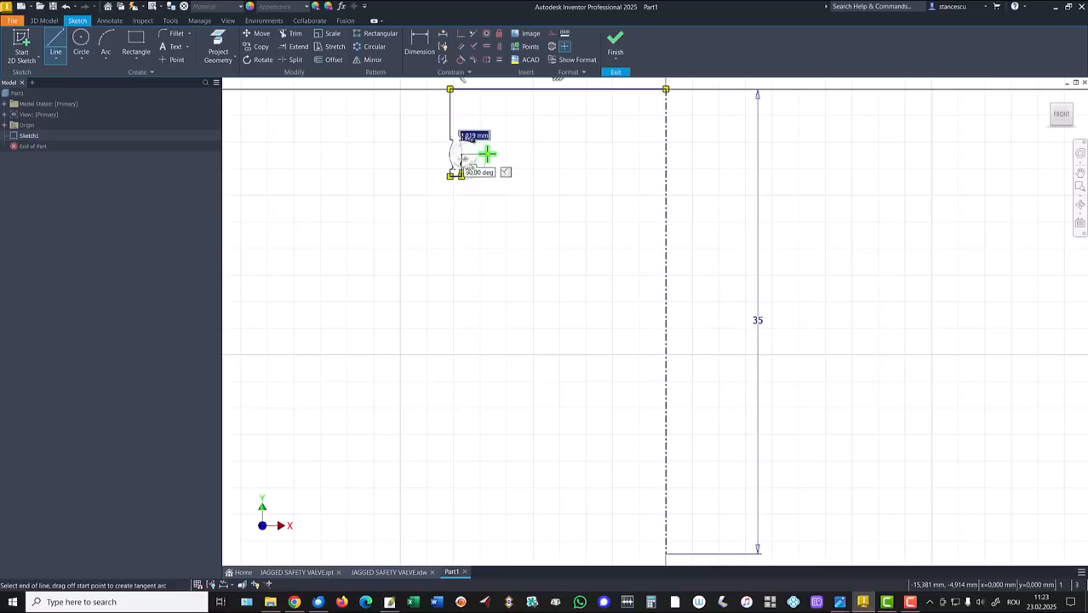
pyautogui.click(488, 154)
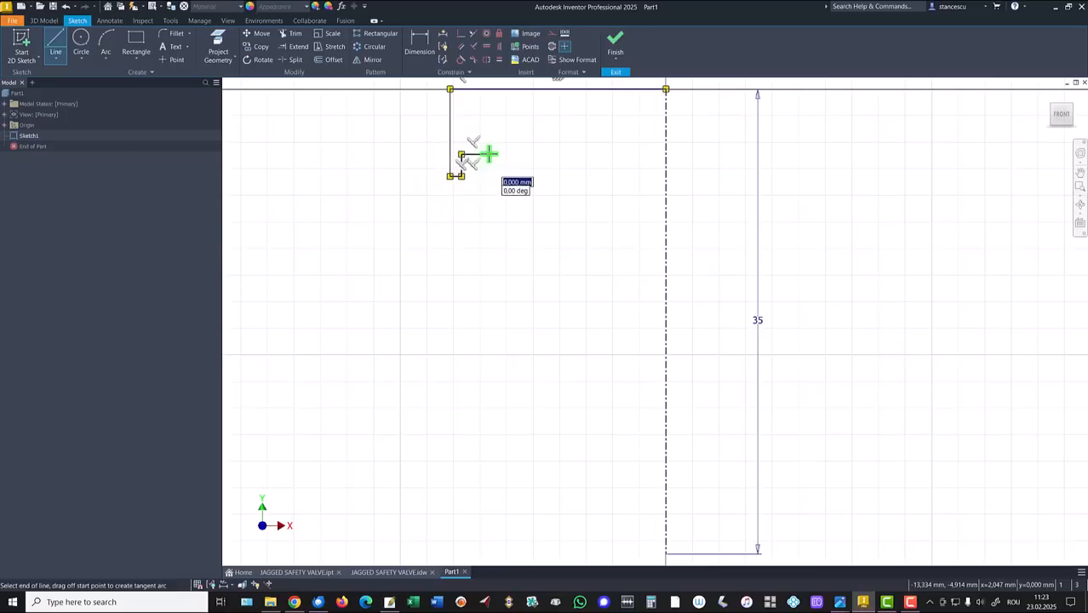
pyautogui.click(489, 224)
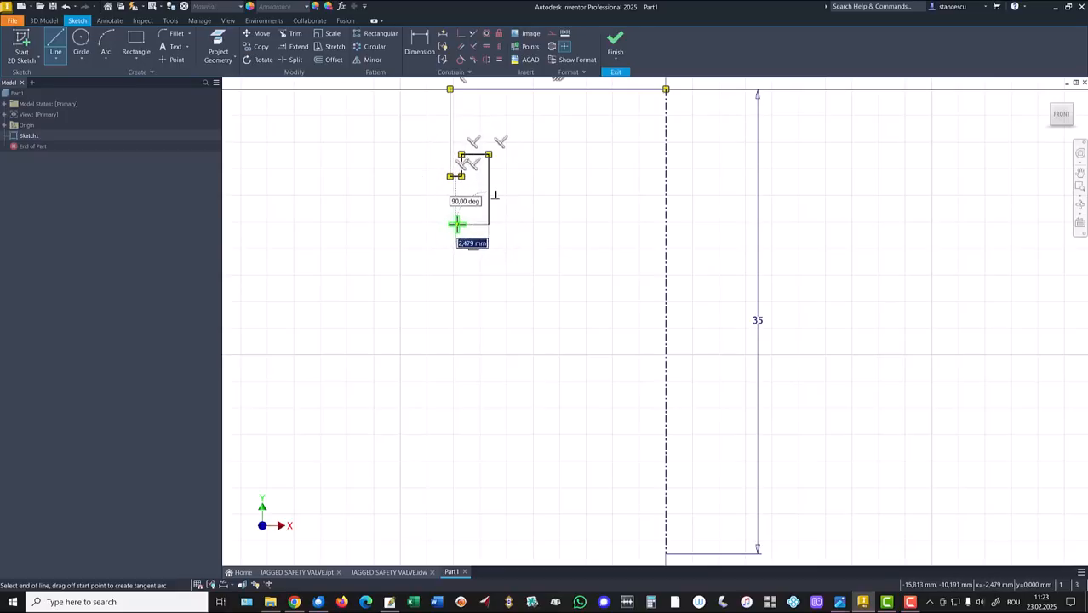
pyautogui.click(455, 224)
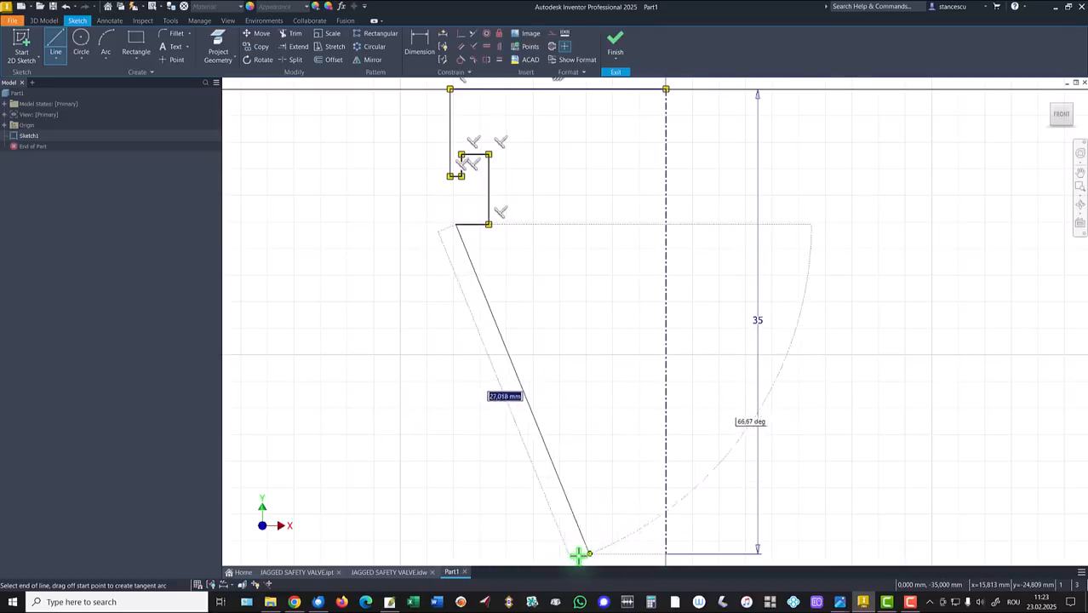
pyautogui.click(456, 558)
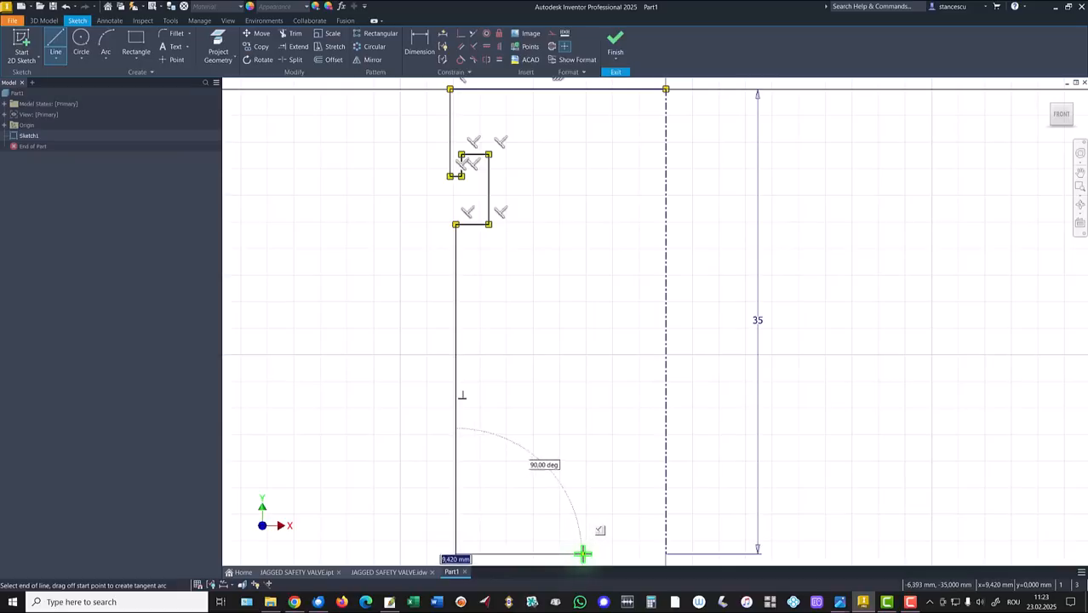
pyautogui.click(582, 554)
pyautogui.press('Escape')
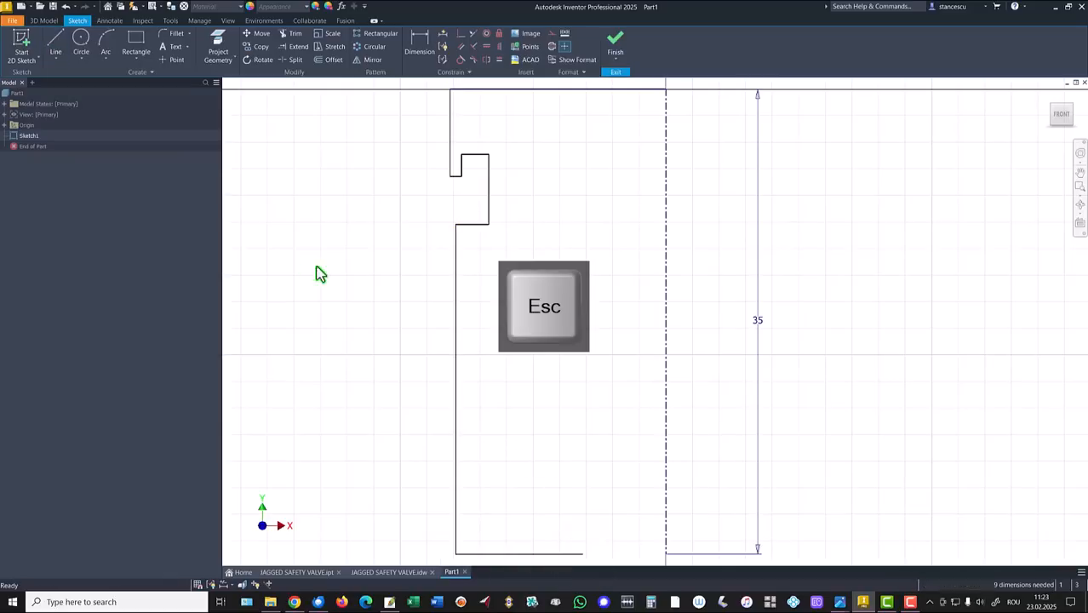
pyautogui.click(107, 39)
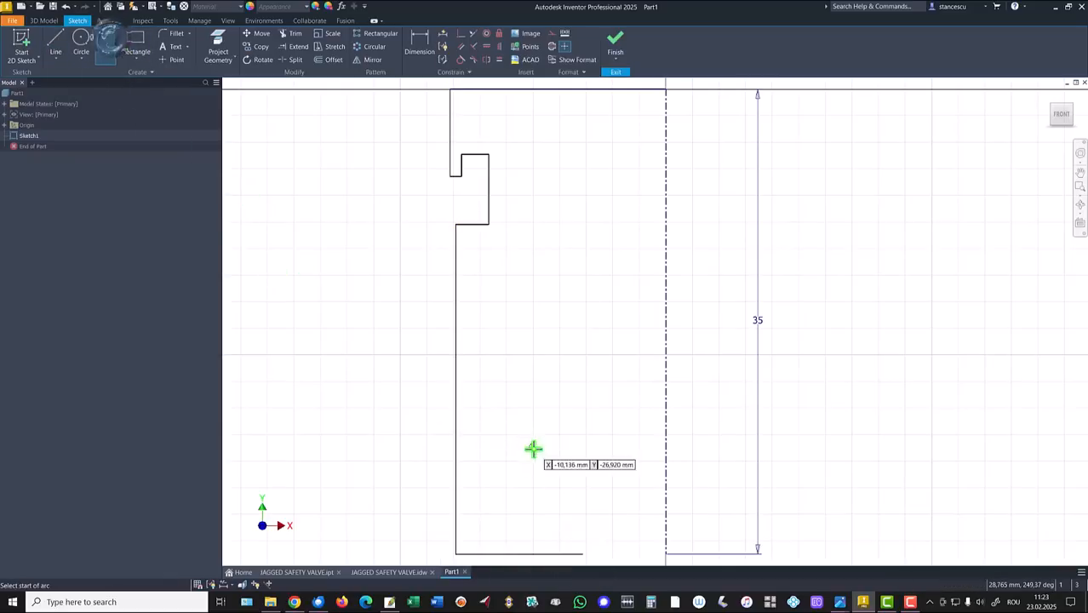
# Draw an R10 arc from the bottom edge's end to the centreline.
pyautogui.click(582, 554)
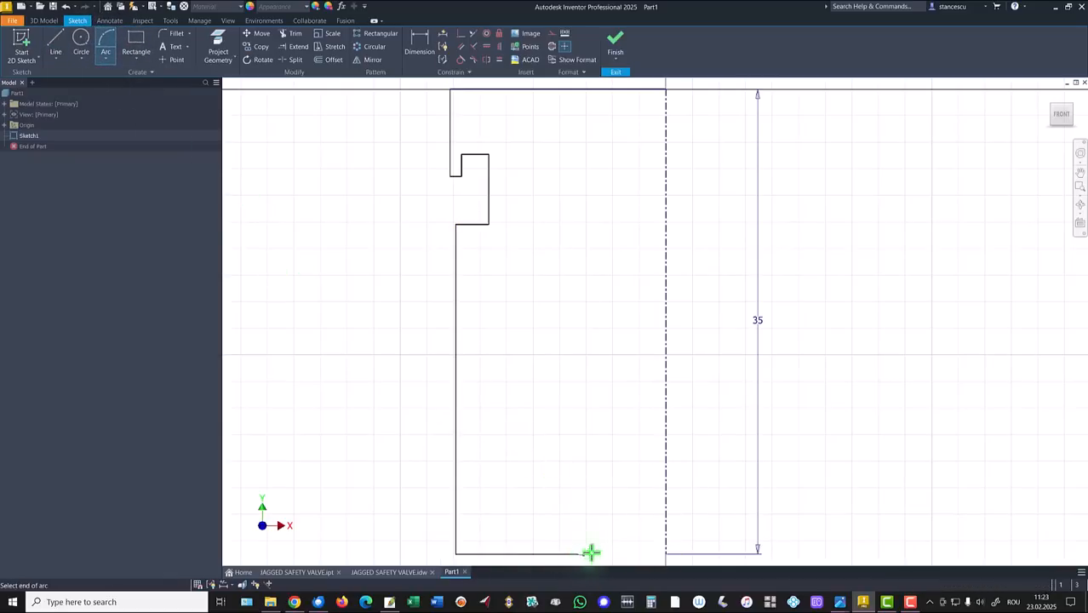
pyautogui.click(665, 515)
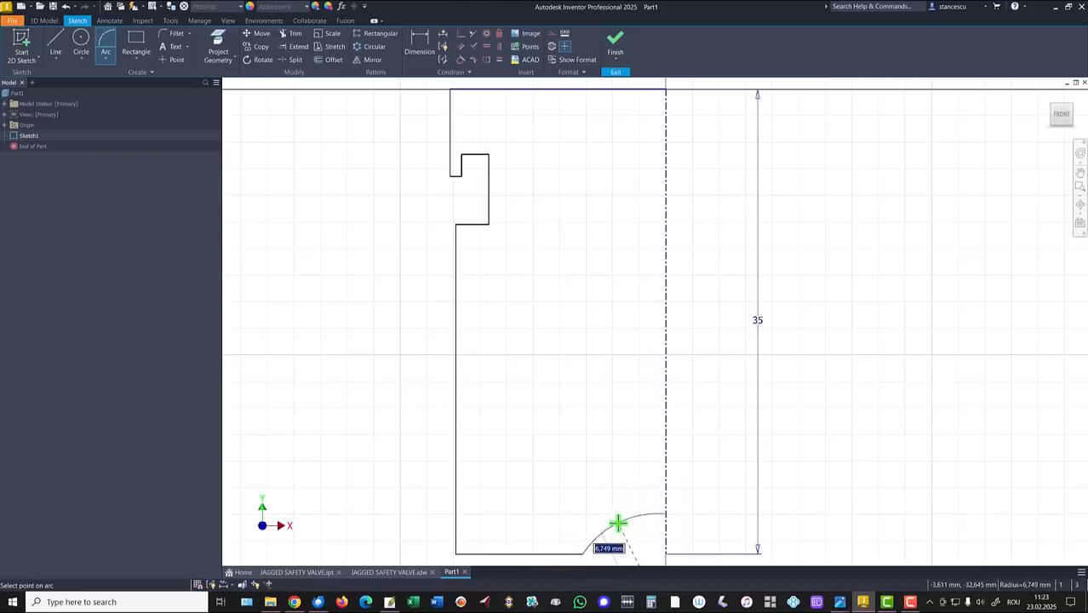
pyautogui.write('10')
pyautogui.press('Return')
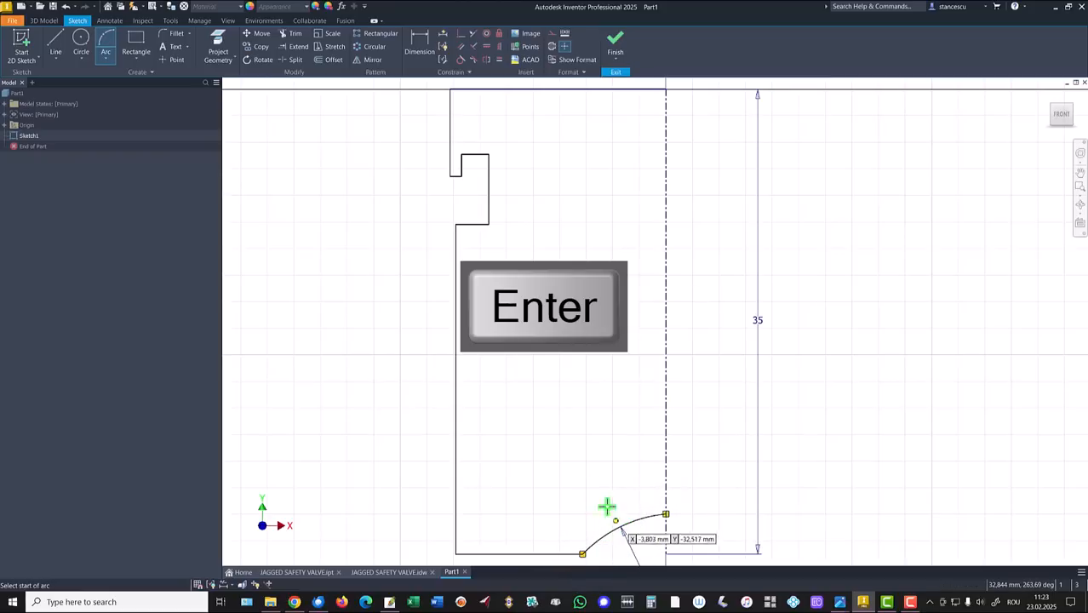
pyautogui.press('Home')
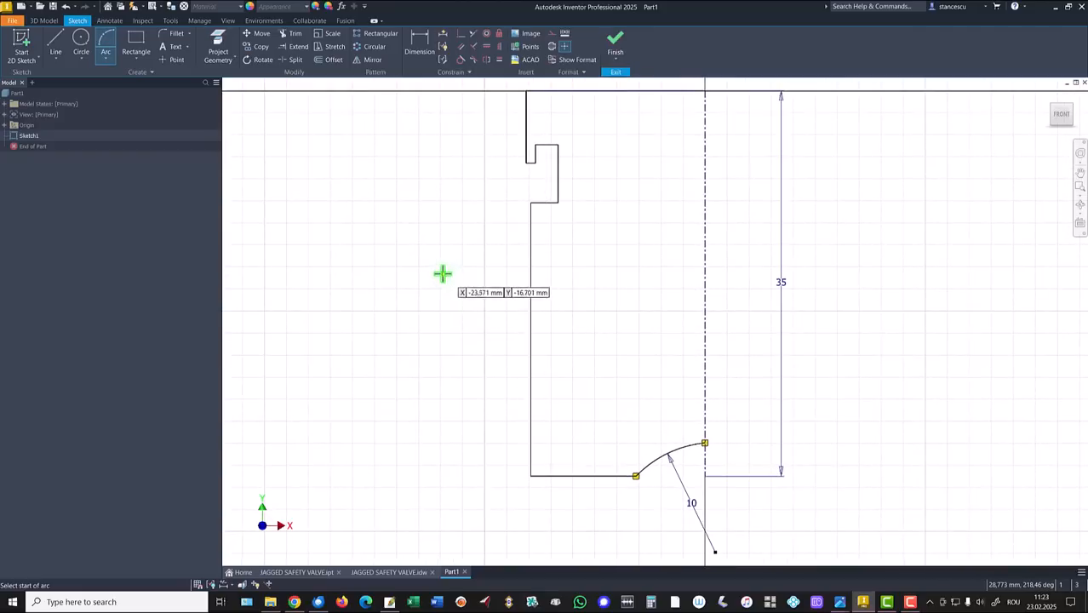
# Constrain the arc centre vertically in line with the centreline.
pyautogui.click(499, 46)
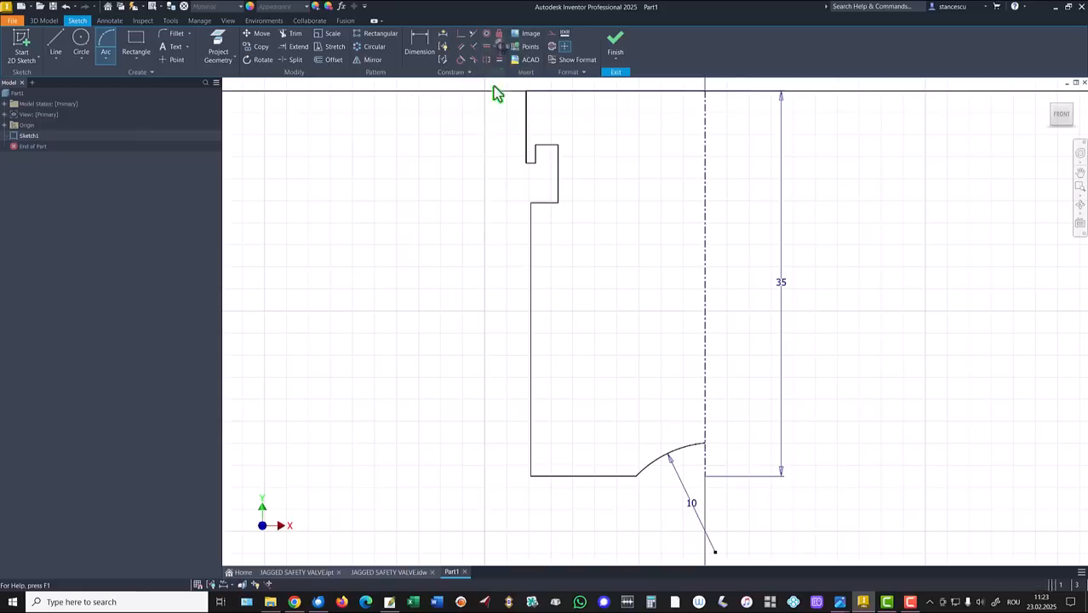
pyautogui.click(715, 555)
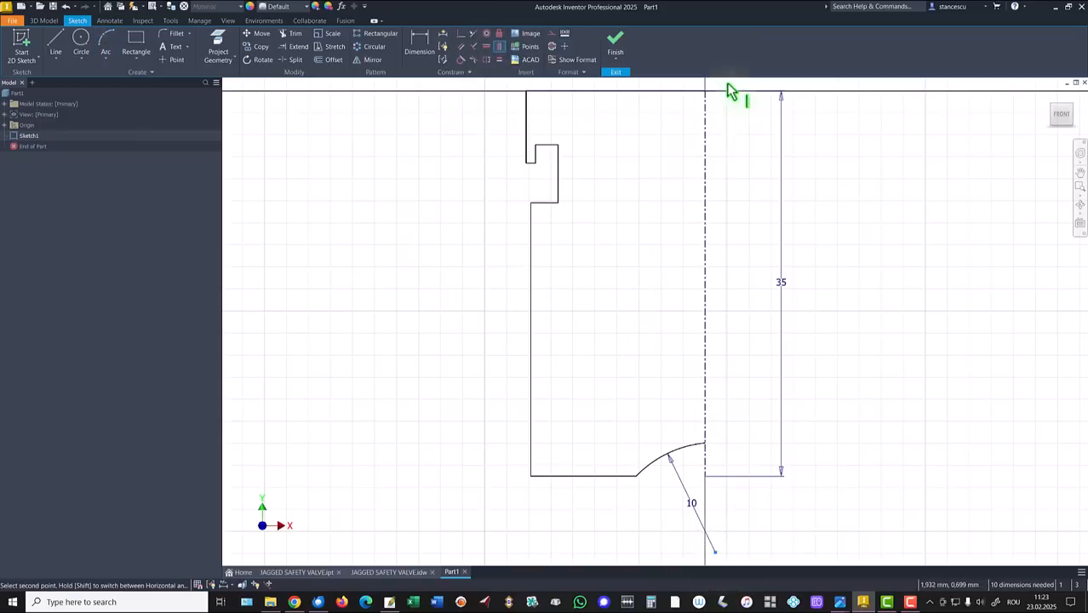
pyautogui.click(706, 92)
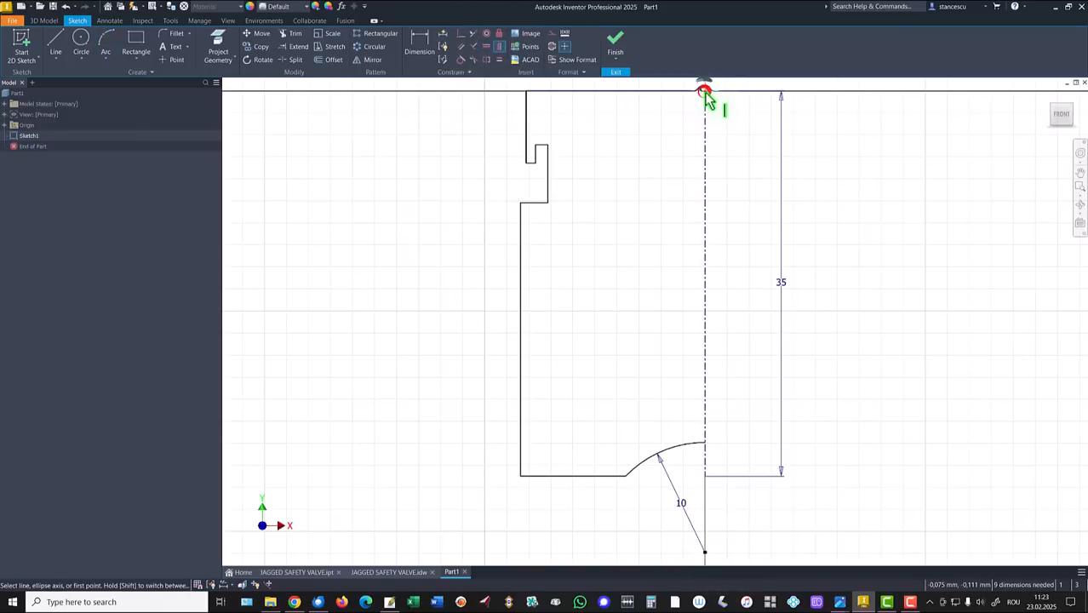
# Dimension the base height between the arc centre and bottom edge as 6.
pyautogui.click(419, 42)
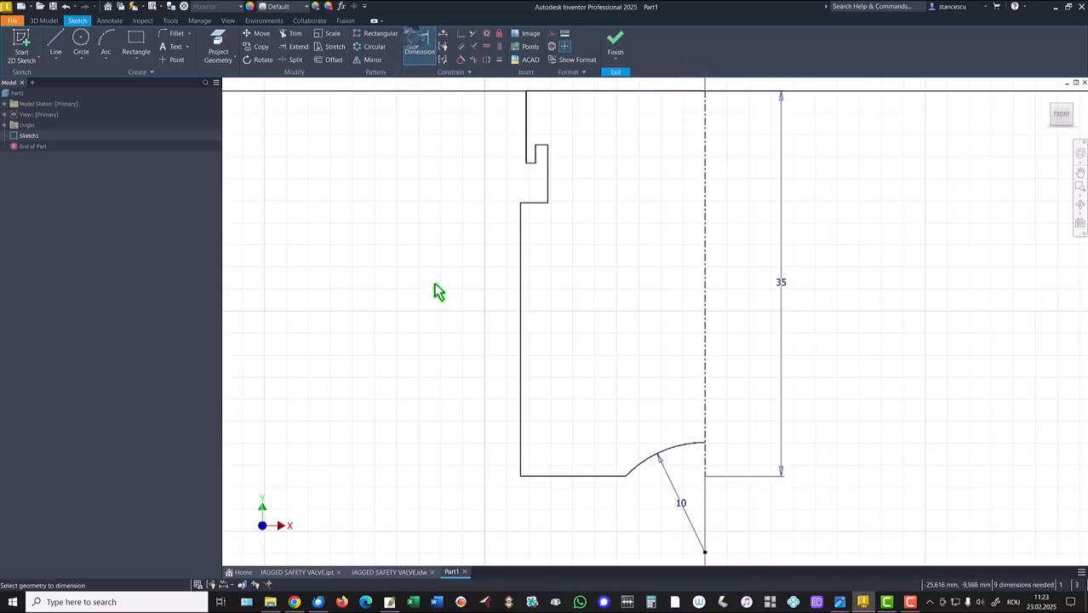
pyautogui.click(705, 553)
pyautogui.click(591, 475)
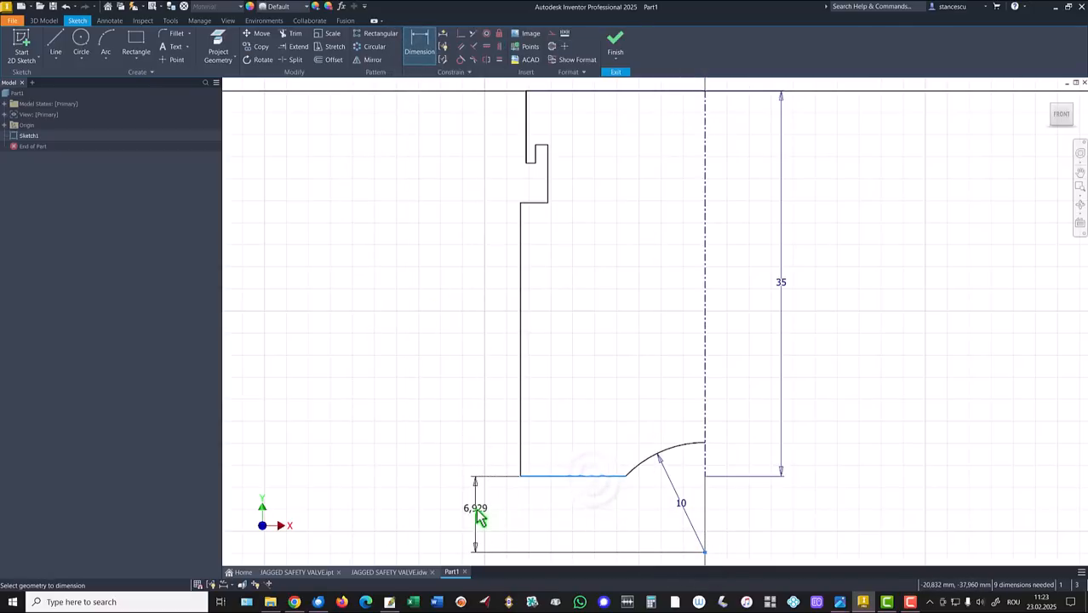
pyautogui.click(480, 514)
pyautogui.write('6')
pyautogui.press('Return')
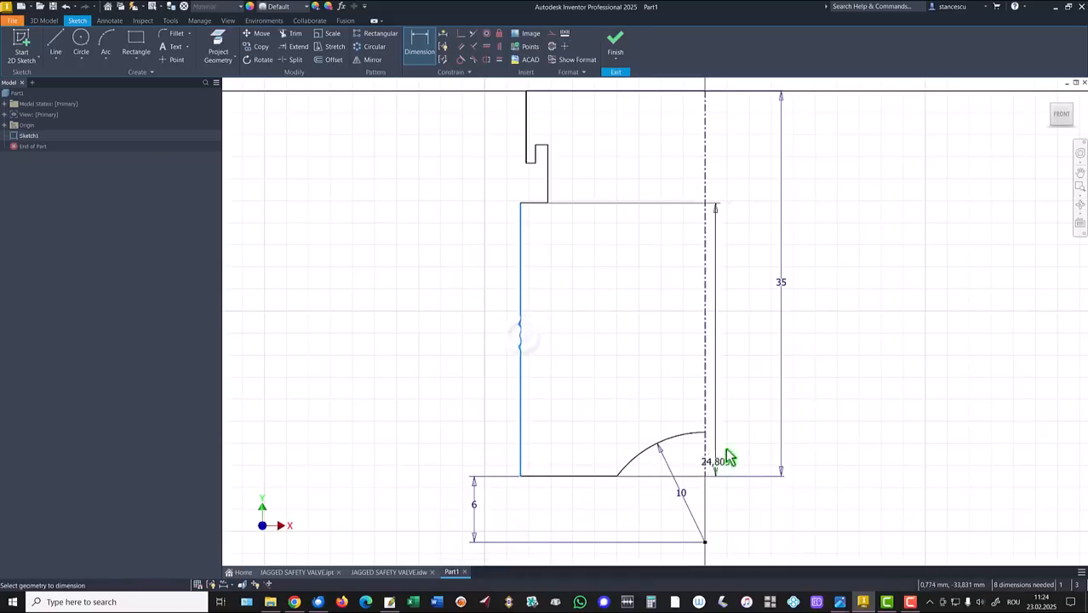
# Add diameter dimensions about the centerline: body Ø33 and top Ø35.
pyautogui.click(706, 422)
pyautogui.click(654, 387)
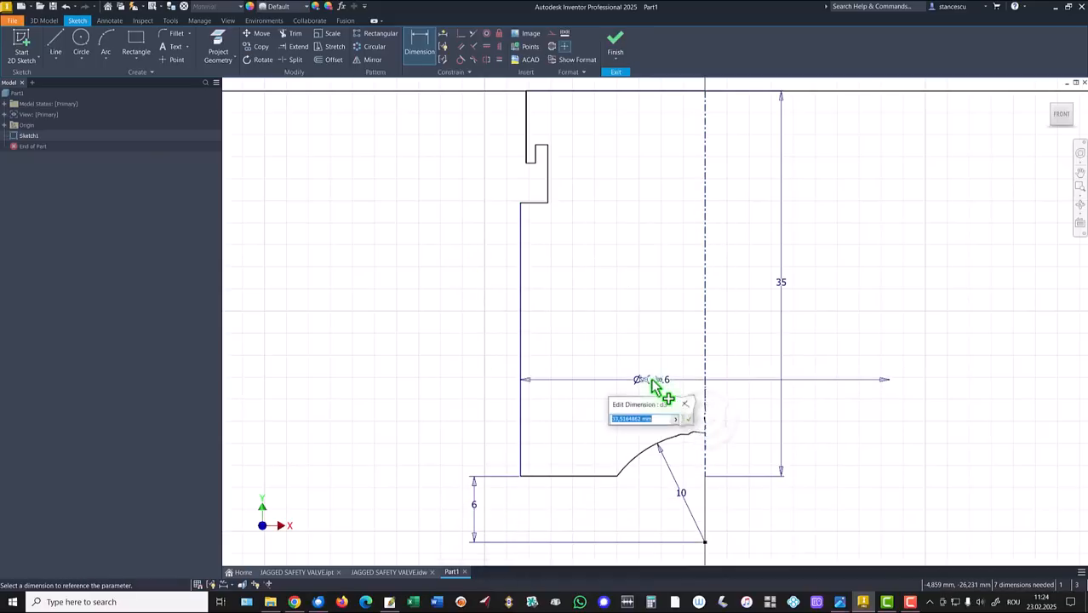
pyautogui.write('33')
pyautogui.press('Return')
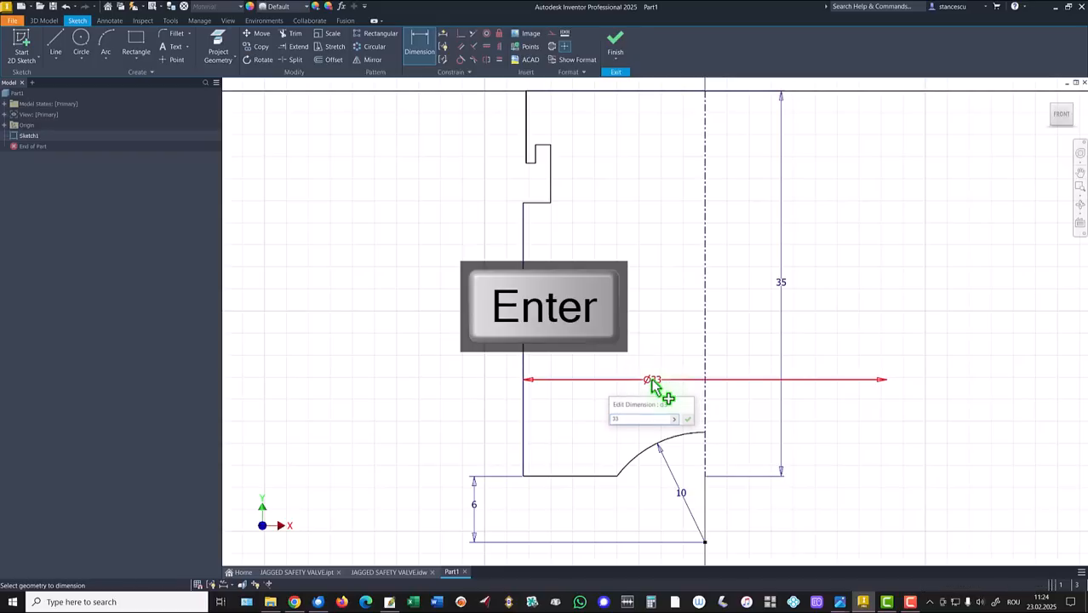
pyautogui.click(527, 111)
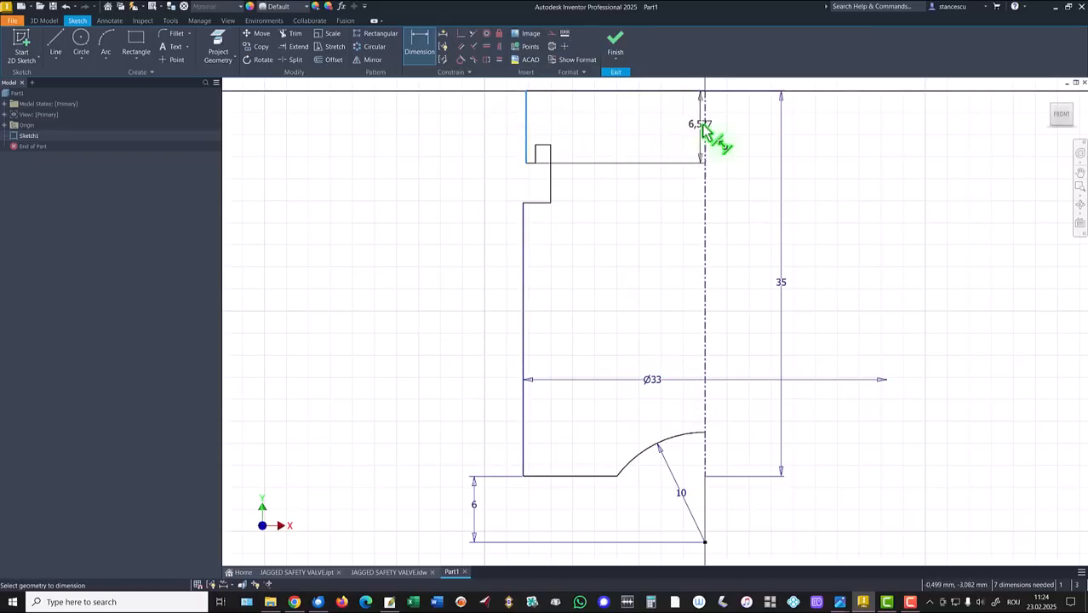
pyautogui.click(703, 124)
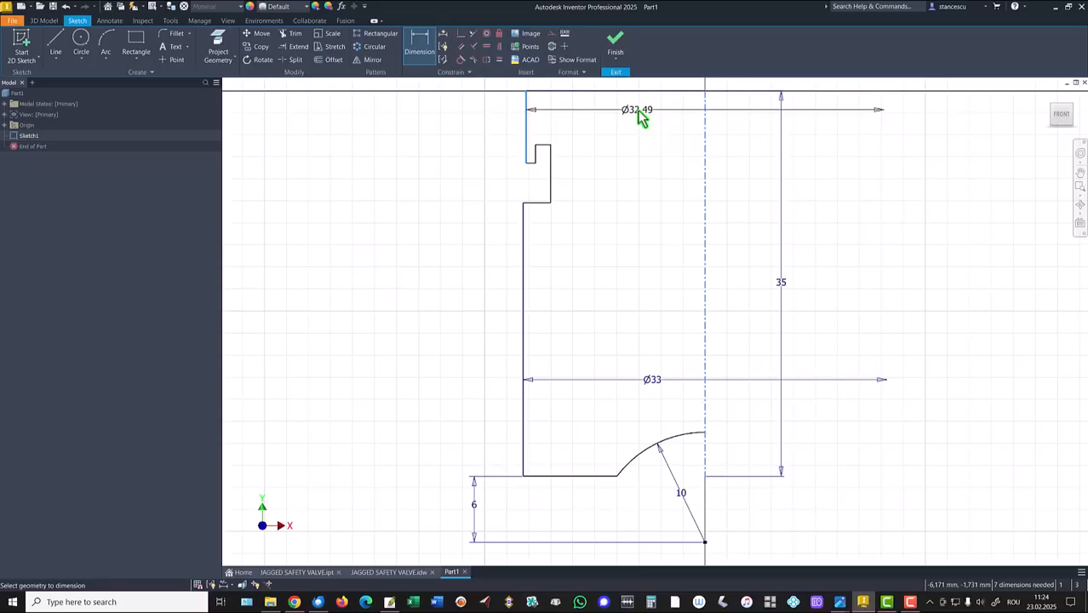
pyautogui.click(640, 118)
pyautogui.write('35')
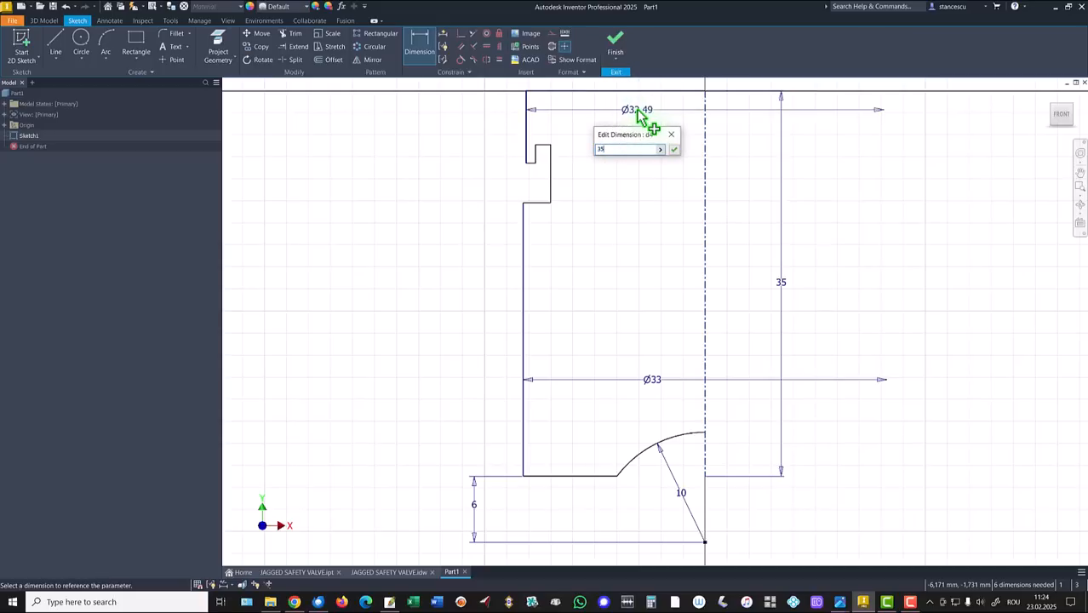
pyautogui.press('Return')
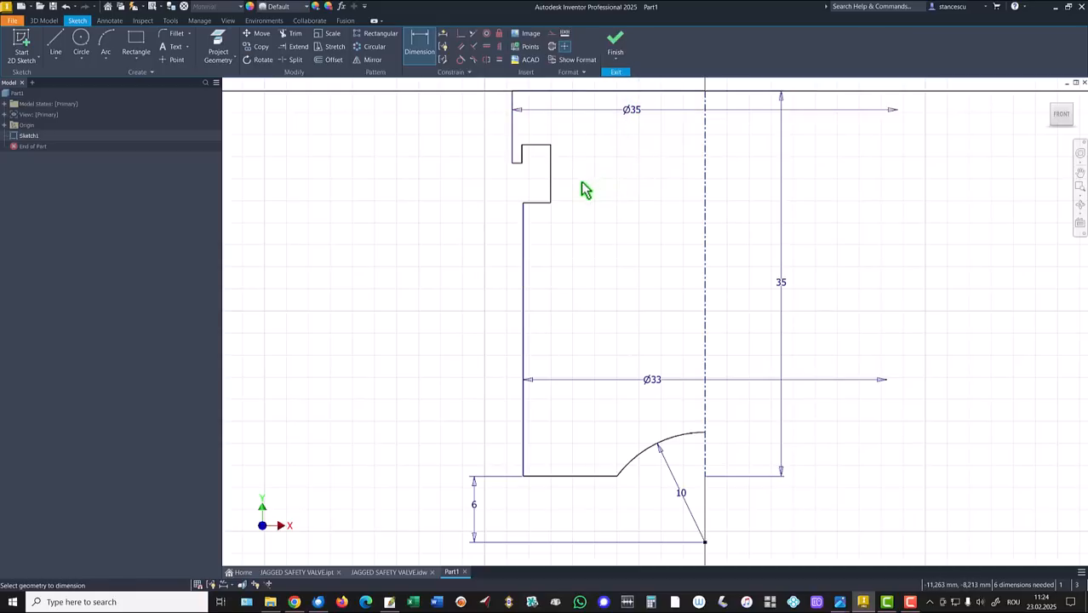
# Add diameter dimensions for the groove Ø27 and the step Ø33.
pyautogui.click(552, 192)
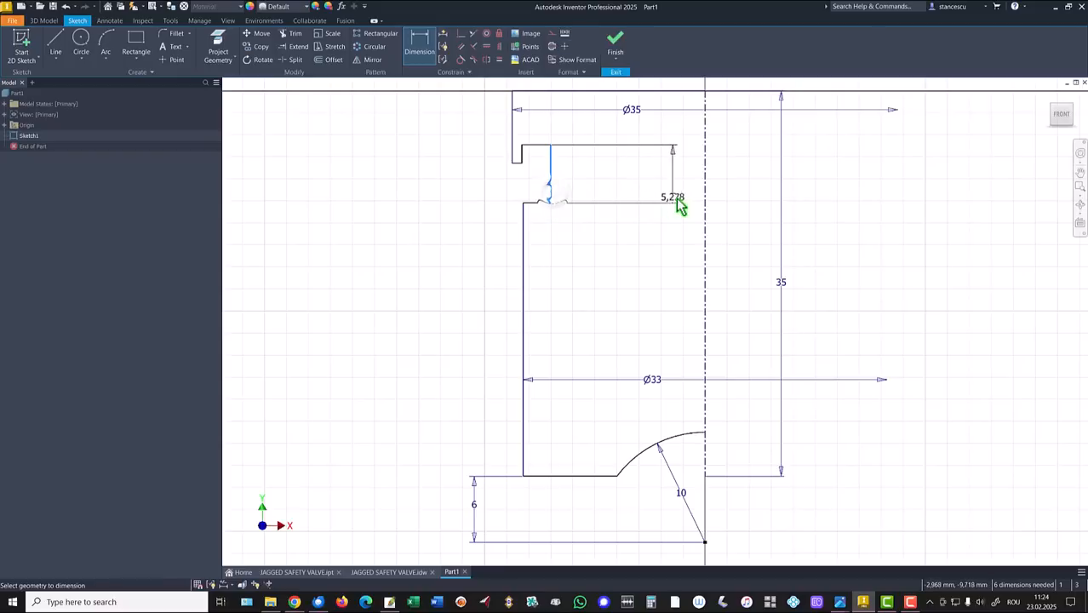
pyautogui.click(704, 204)
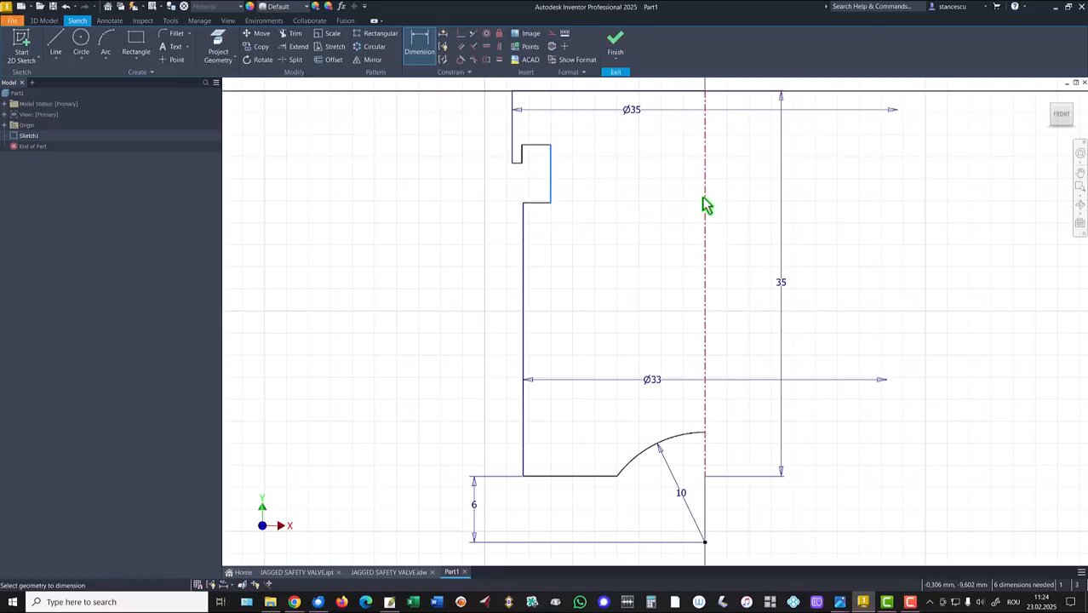
pyautogui.click(678, 243)
pyautogui.write('27')
pyautogui.press('Return')
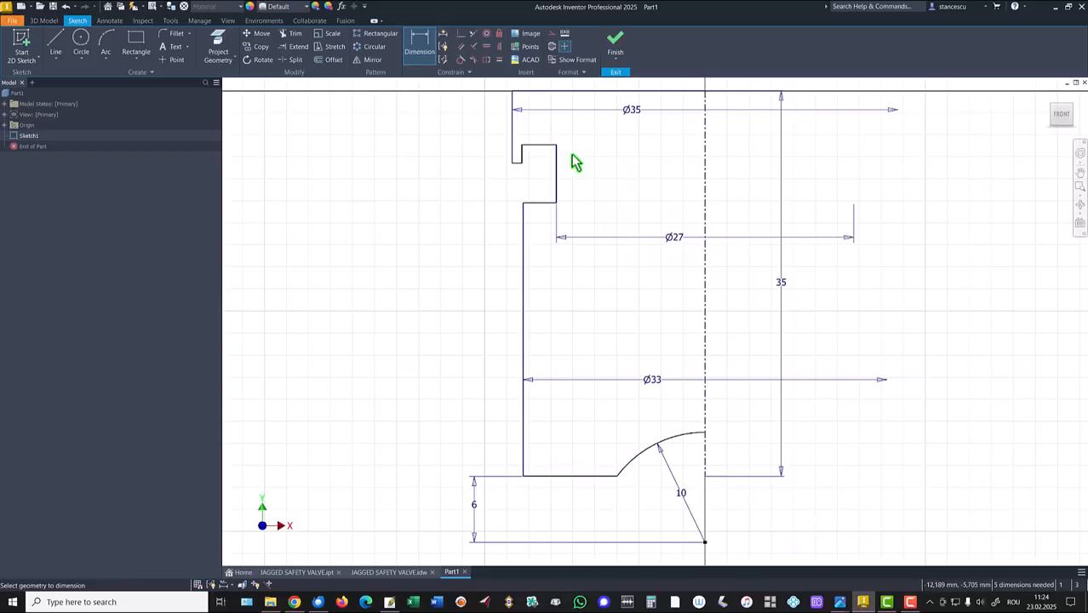
pyautogui.click(525, 153)
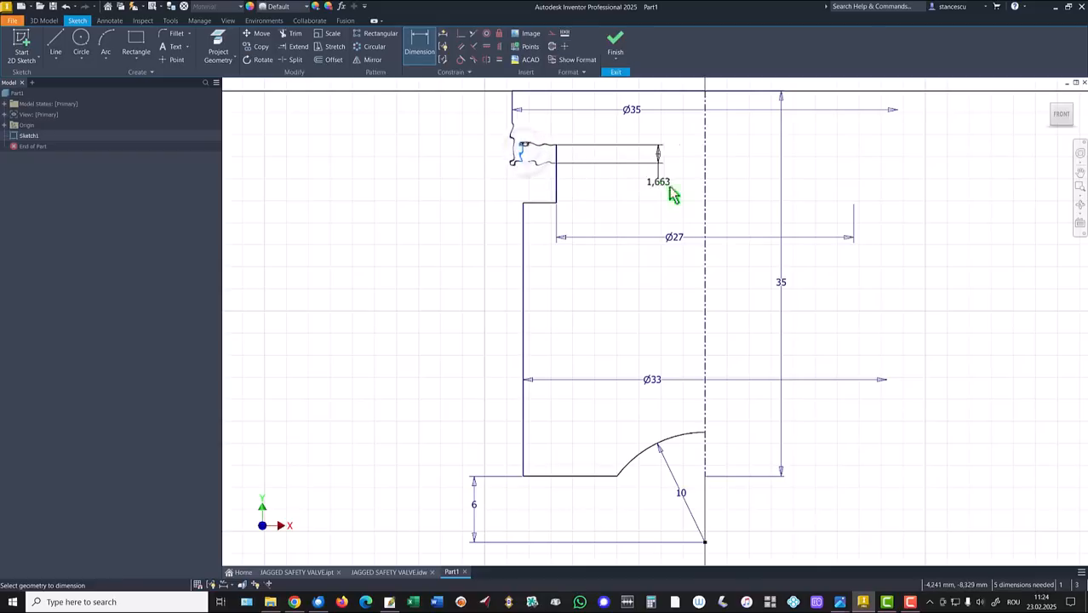
pyautogui.click(704, 196)
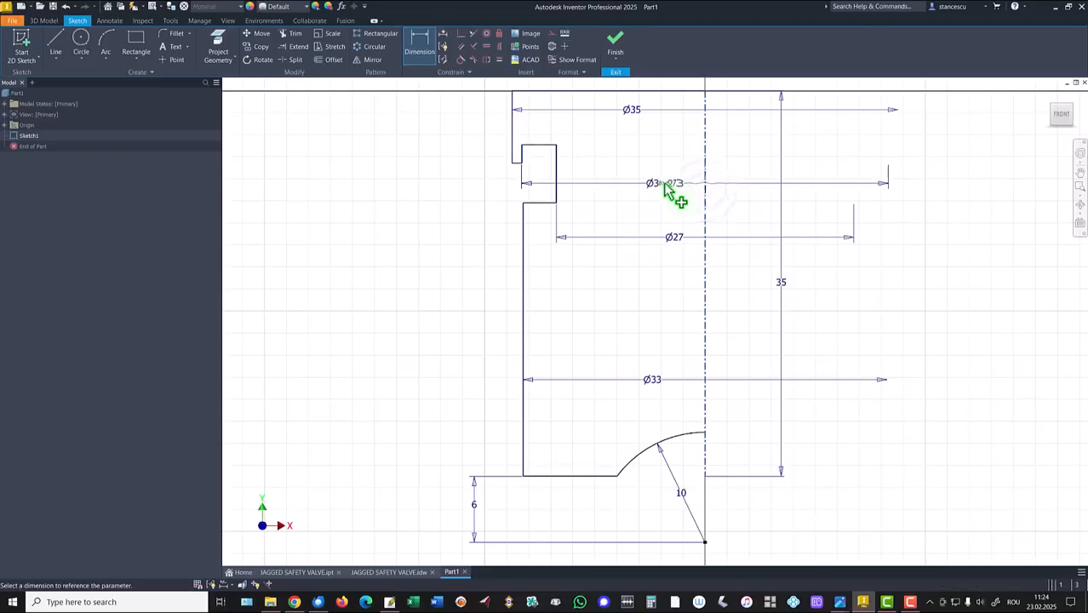
pyautogui.click(676, 193)
pyautogui.write('33')
pyautogui.press('Return')
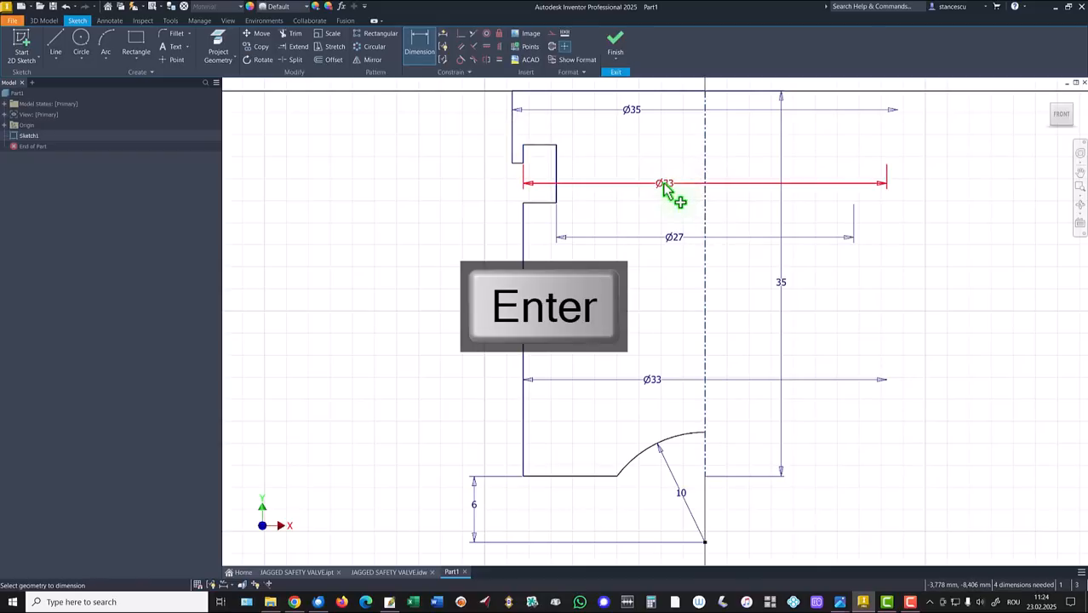
# Dimension the step heights: top edge 7, step 2, lower step 4.
pyautogui.click(514, 125)
pyautogui.click(456, 127)
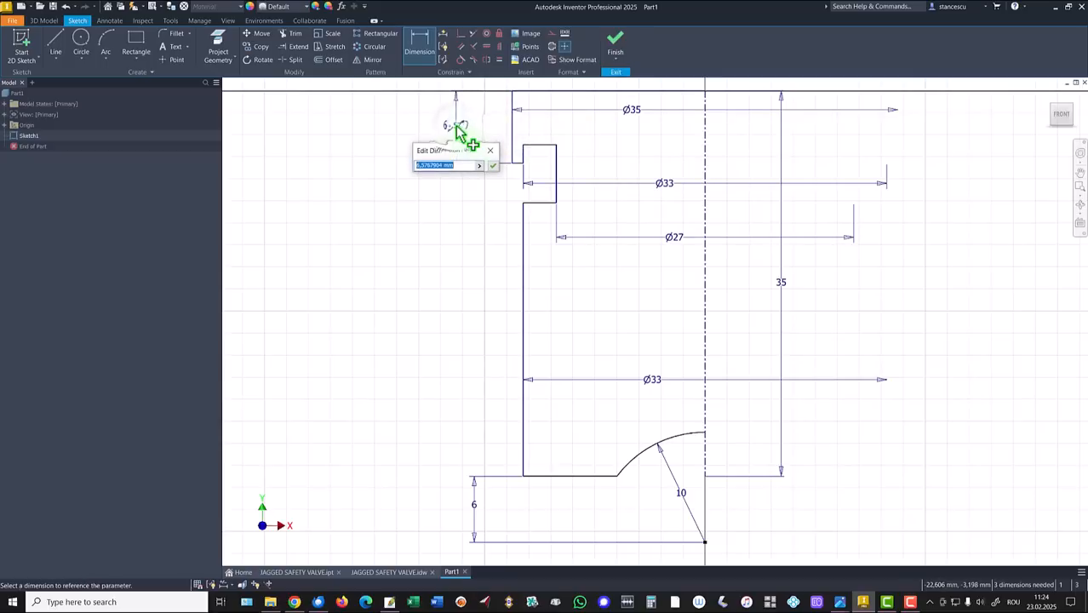
pyautogui.write('7')
pyautogui.press('Return')
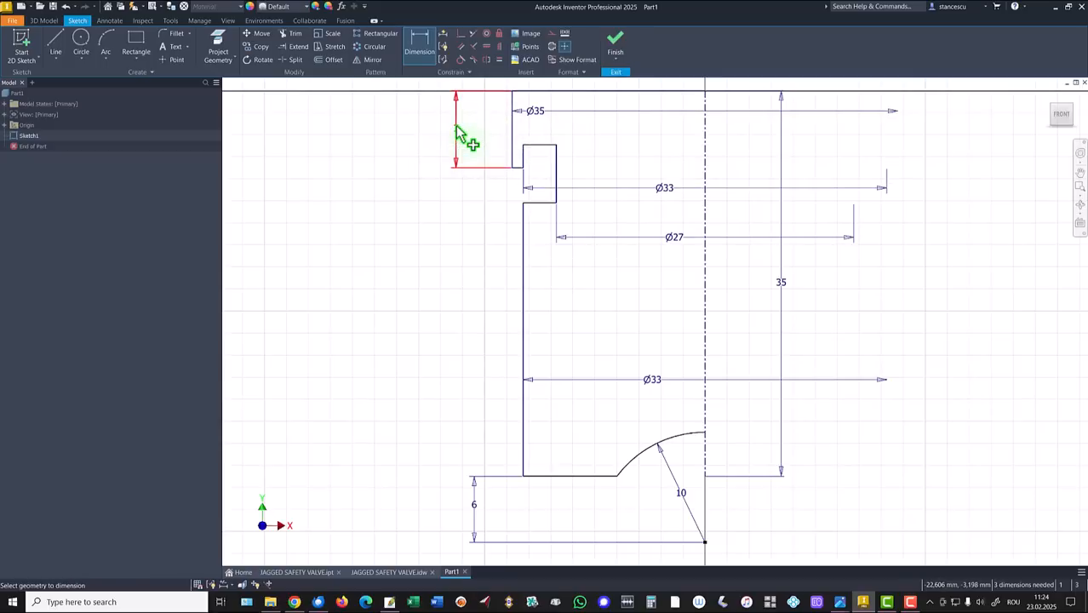
pyautogui.click(526, 160)
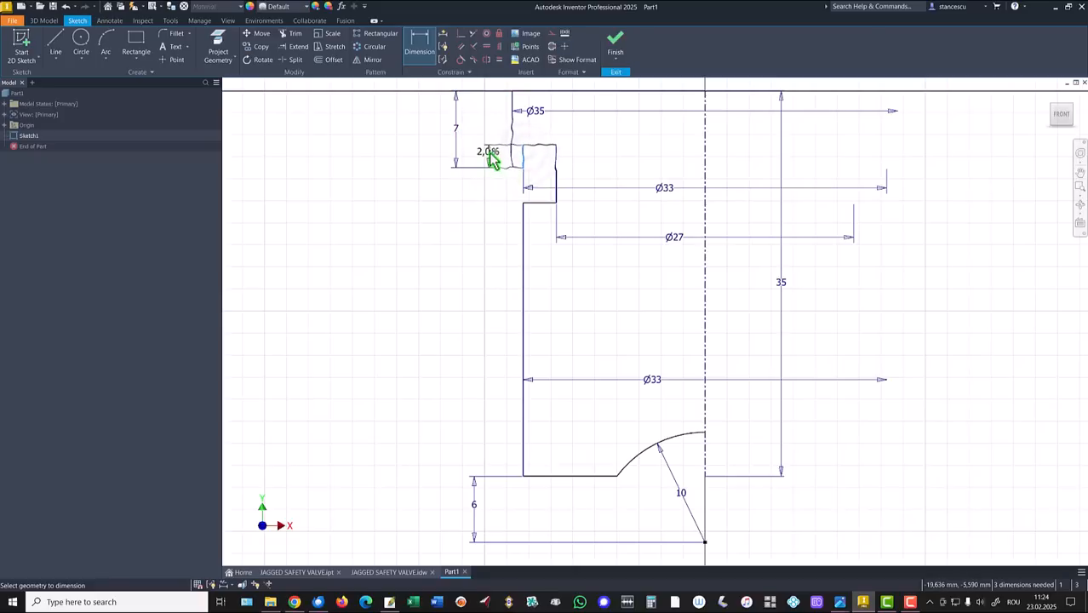
pyautogui.click(491, 158)
pyautogui.write('2')
pyautogui.press('Return')
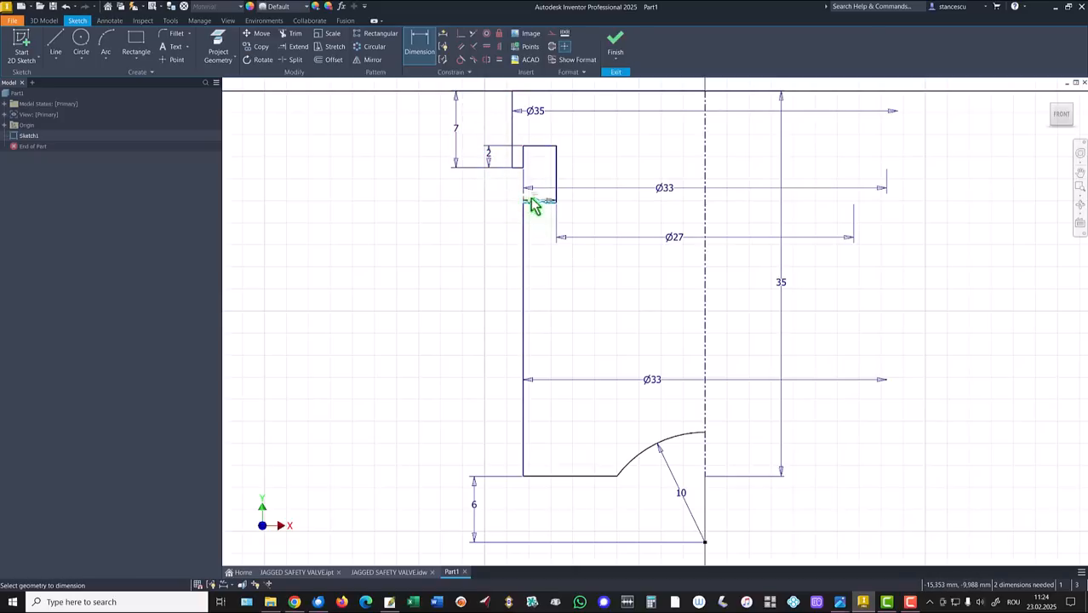
pyautogui.click(517, 179)
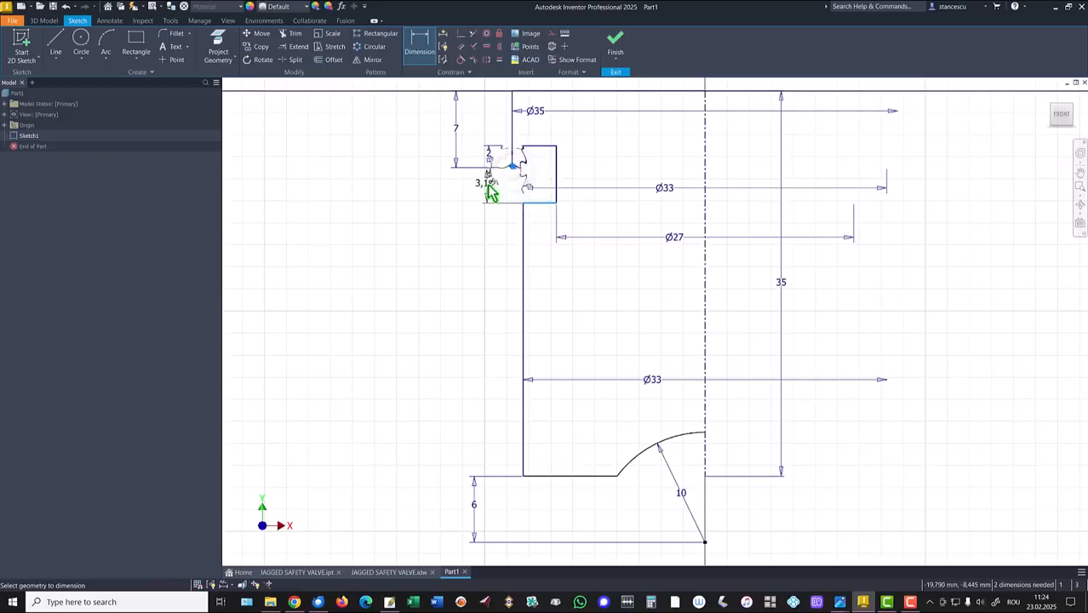
pyautogui.click(489, 188)
pyautogui.write('4')
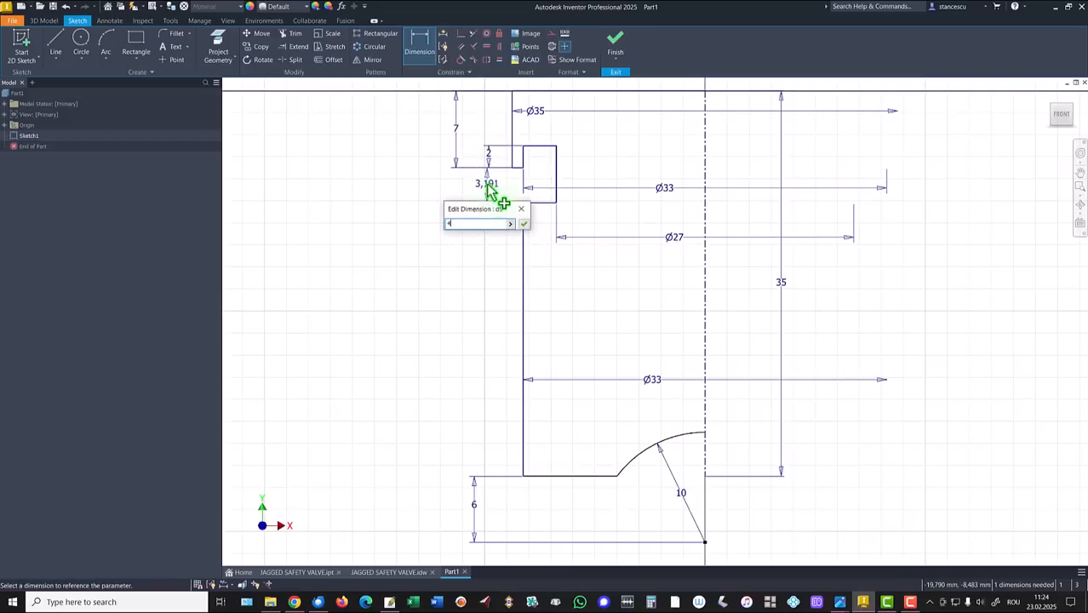
pyautogui.press('Return')
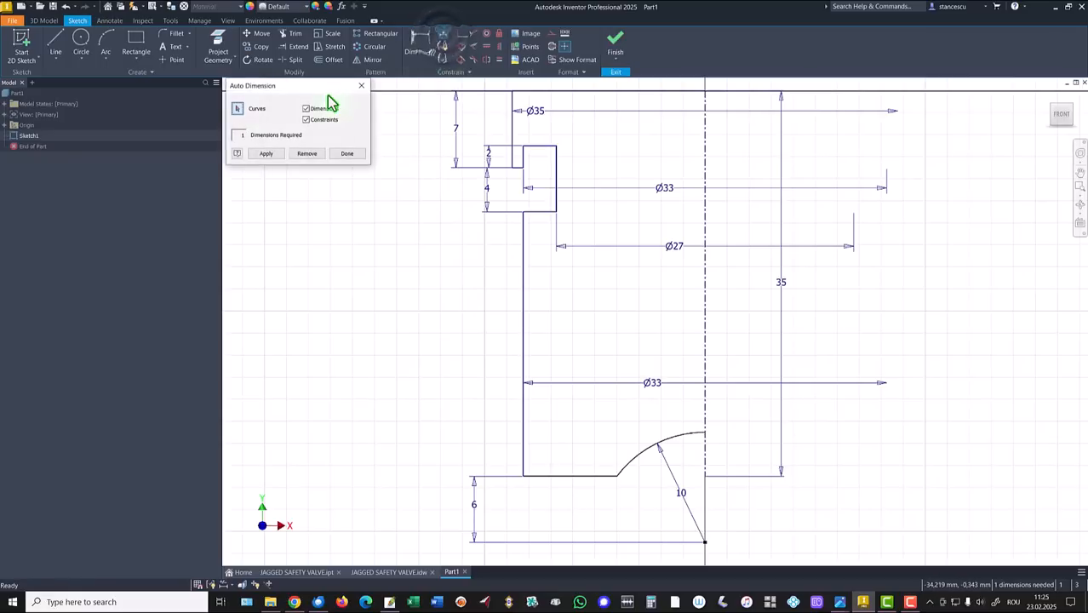
# Run Auto Dimension, remove the extra 35 dimension, and close it.
pyautogui.click(265, 154)
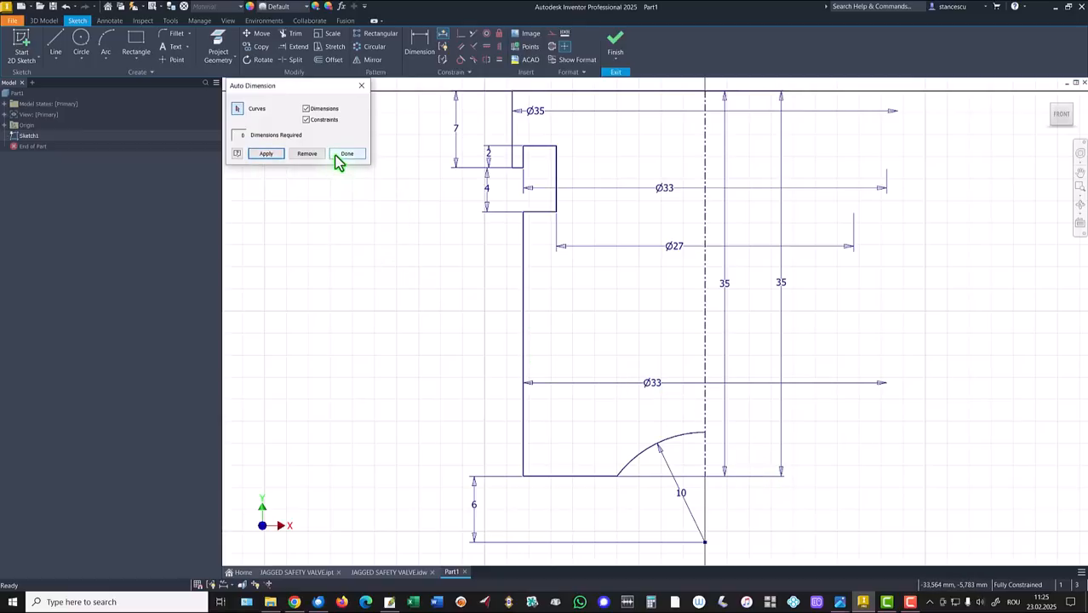
pyautogui.click(310, 161)
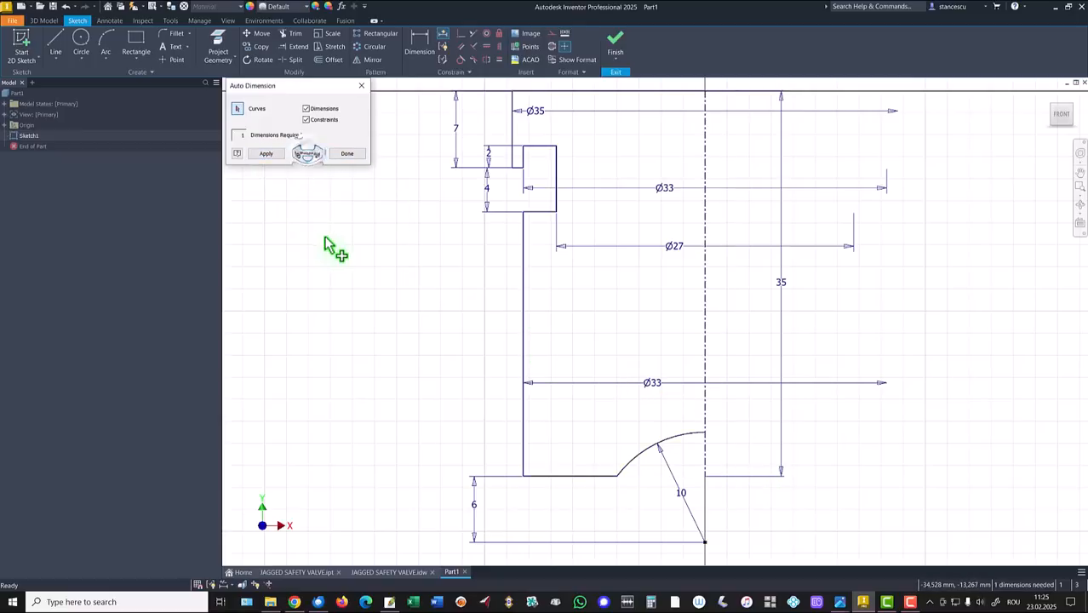
pyautogui.click(347, 154)
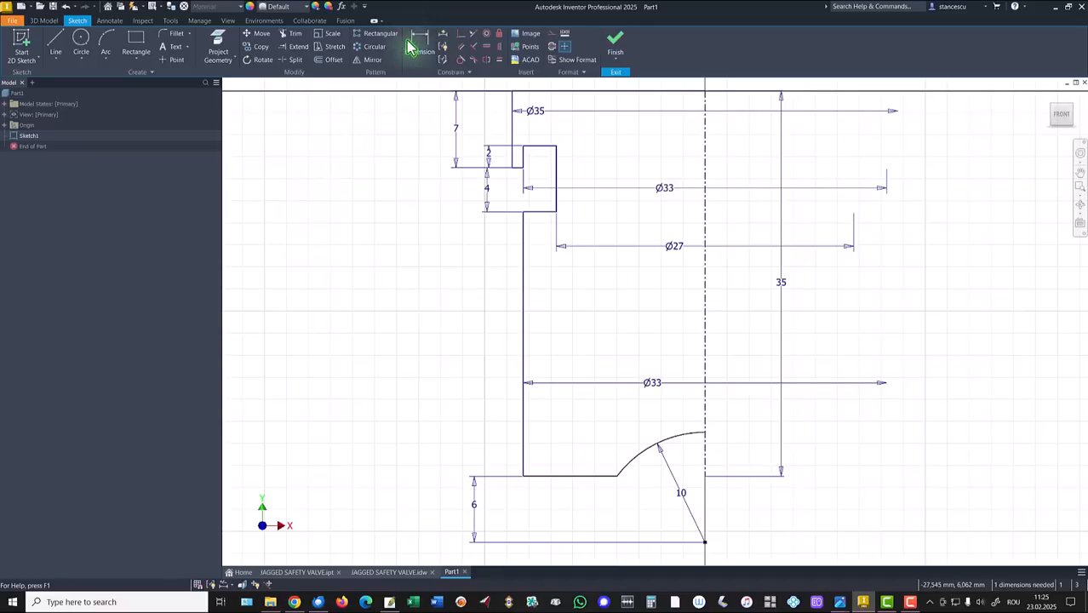
# Make the centerline end point coincident with the bottom horizontal line and finish the sketch.
pyautogui.click(460, 33)
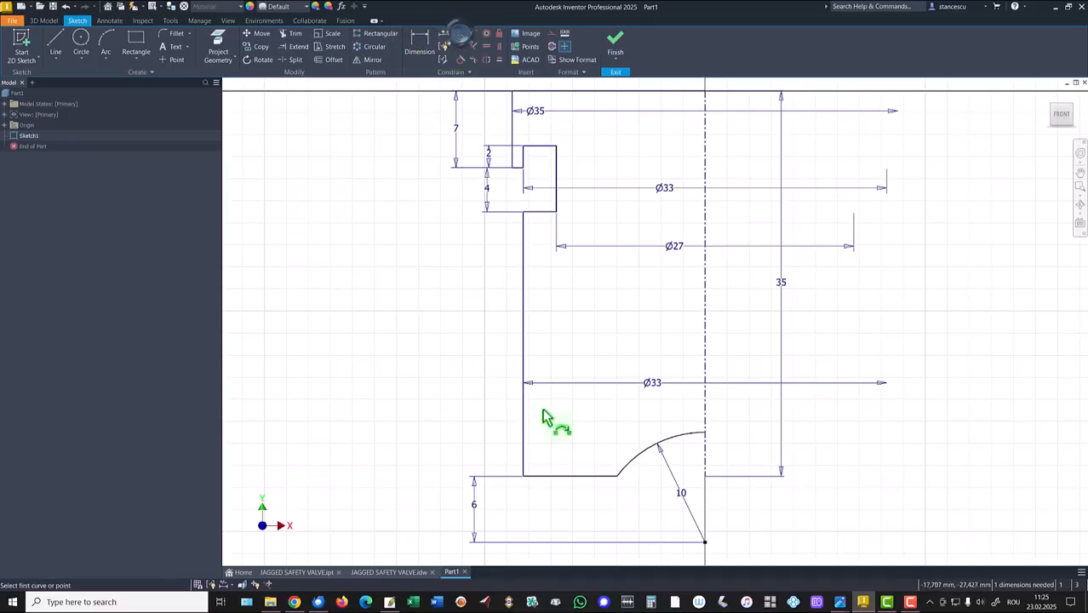
pyautogui.click(706, 477)
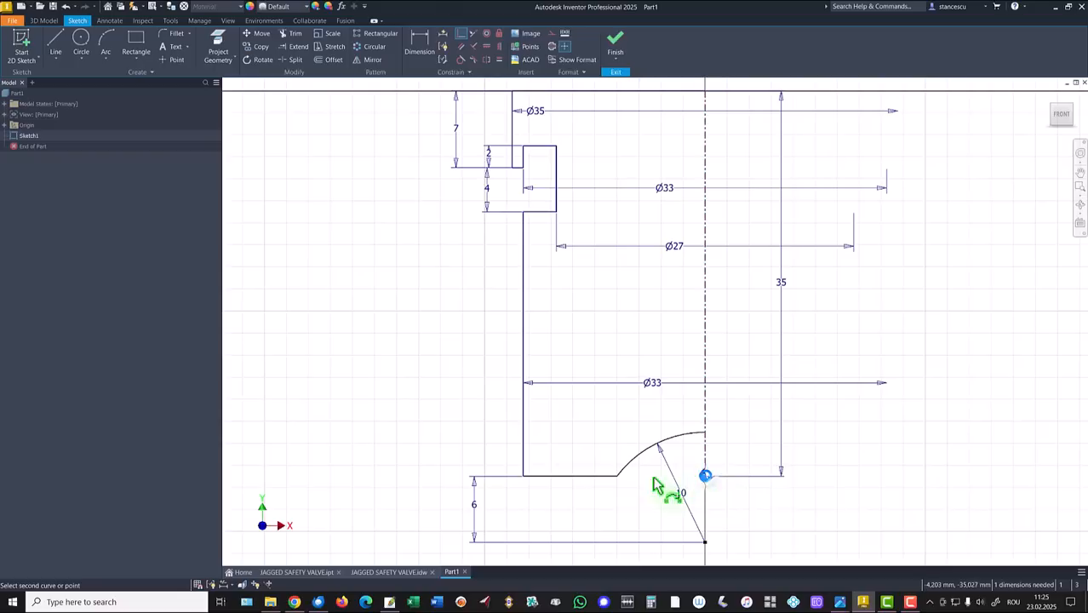
pyautogui.click(587, 482)
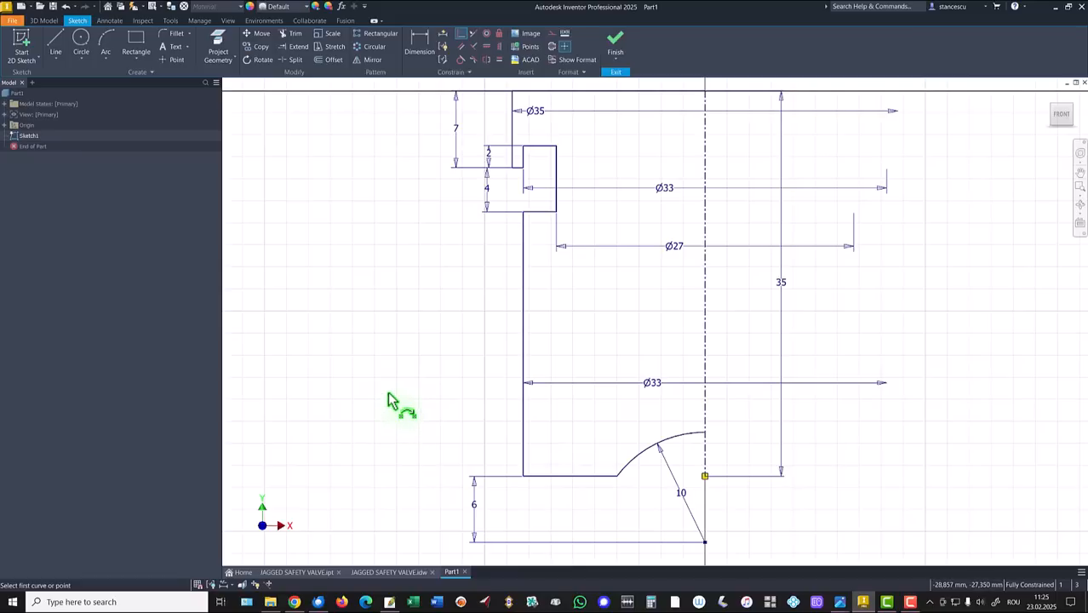
pyautogui.click(614, 39)
pyautogui.press('F6')
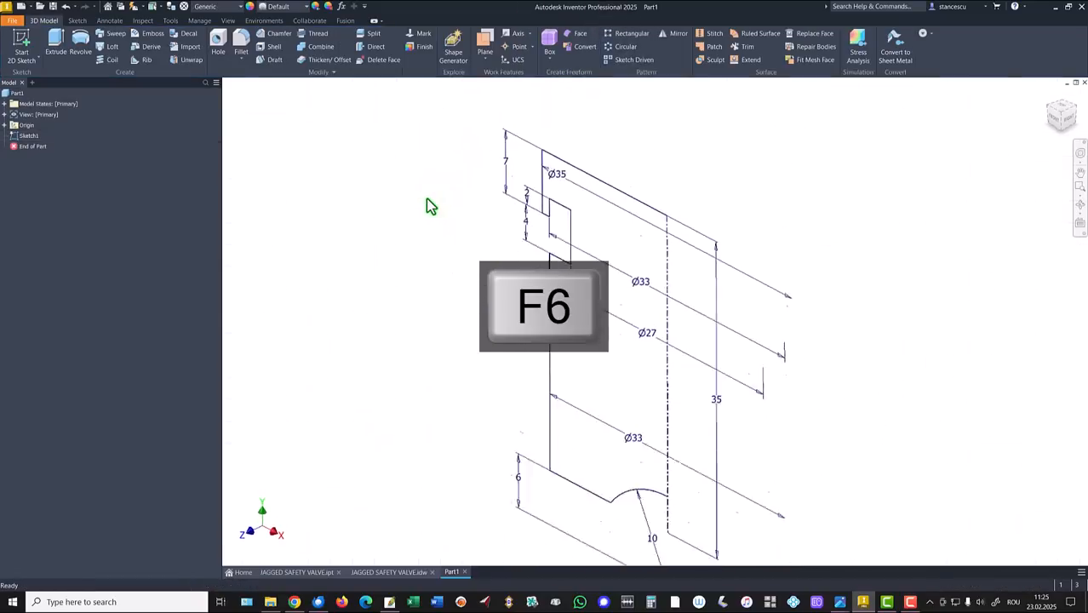
pyautogui.click(80, 41)
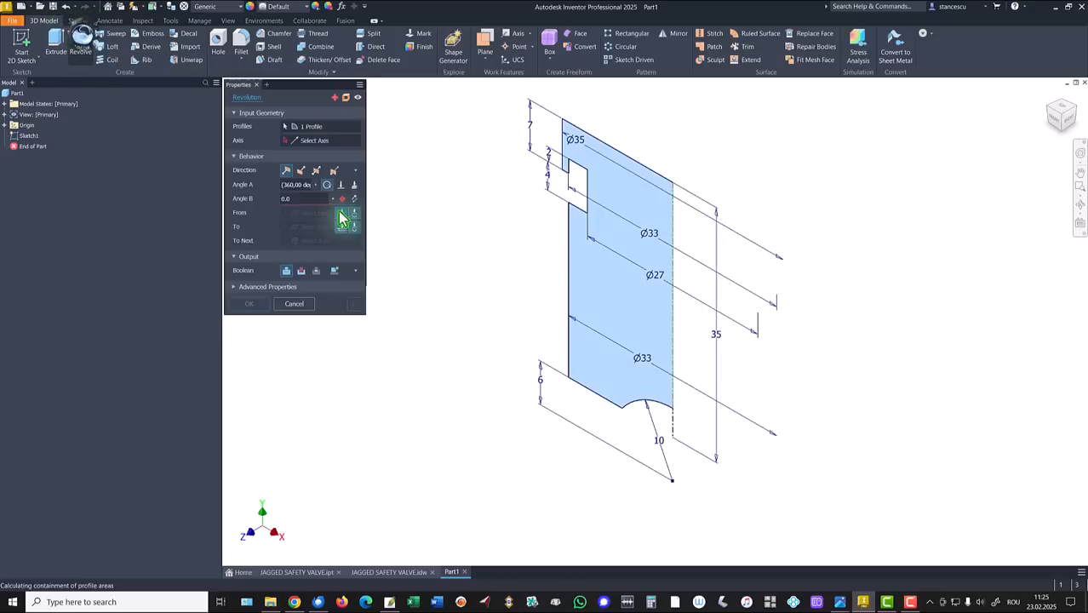
pyautogui.click(257, 247)
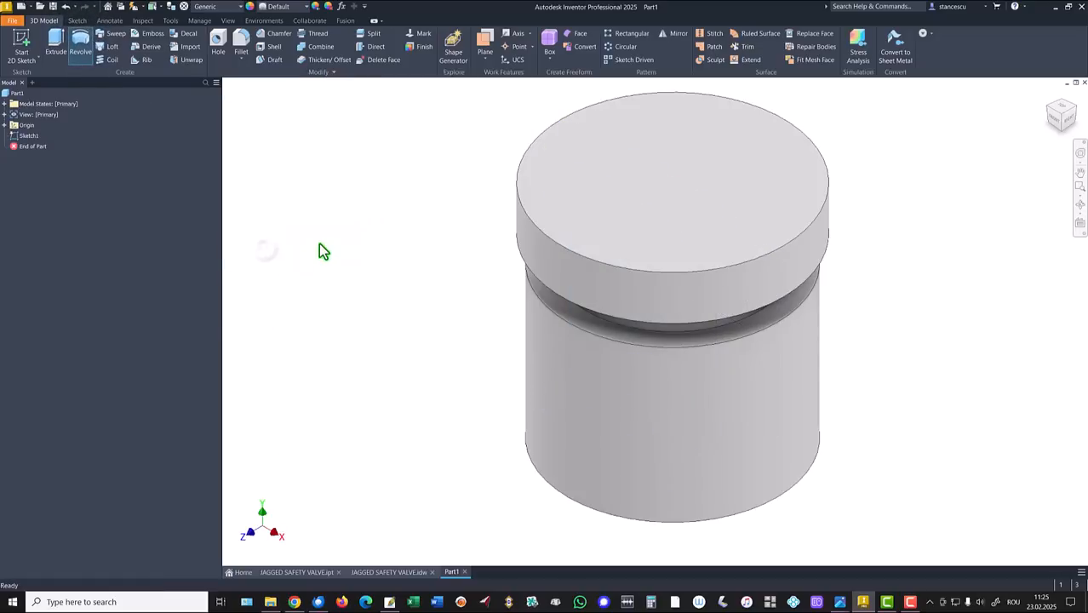
pyautogui.press('F6')
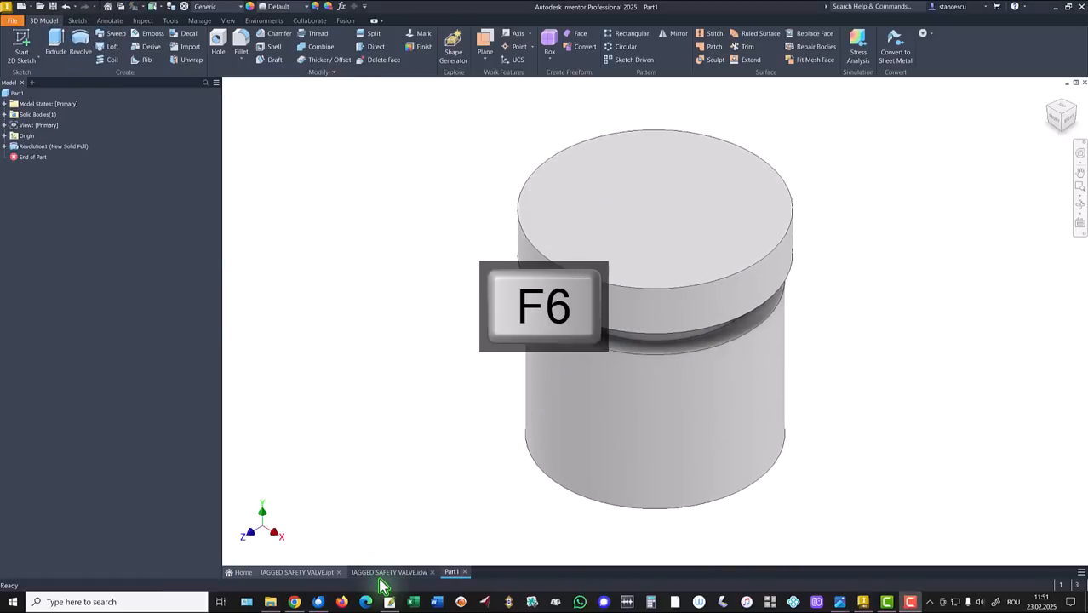
pyautogui.click(382, 574)
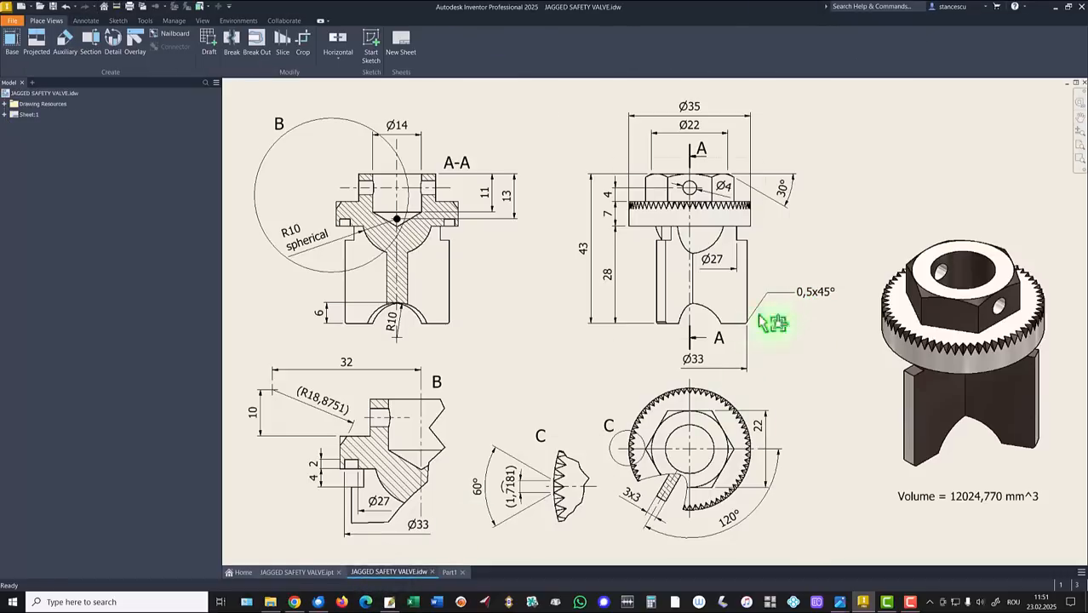
pyautogui.click(449, 572)
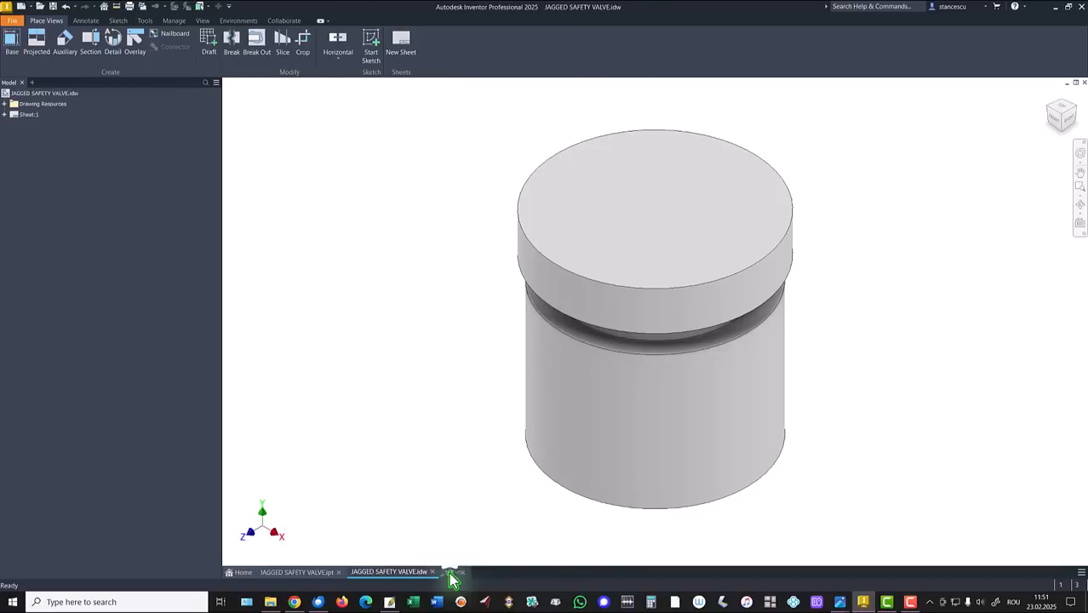
# Chamfer the cylinder's bottom edge with a 0,5 mm distance.
pyautogui.click(536, 467)
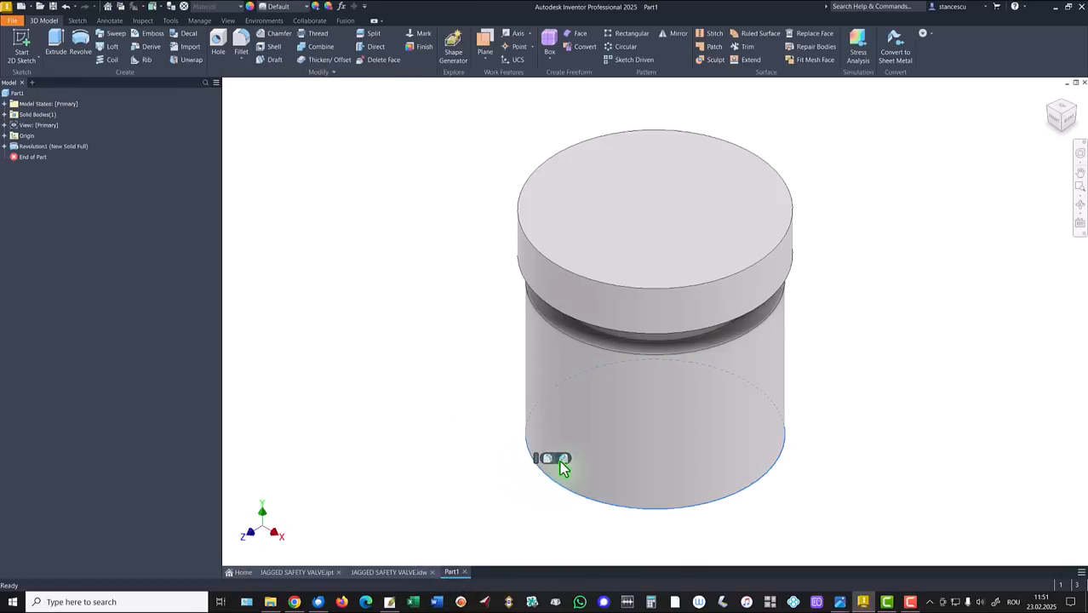
pyautogui.click(562, 459)
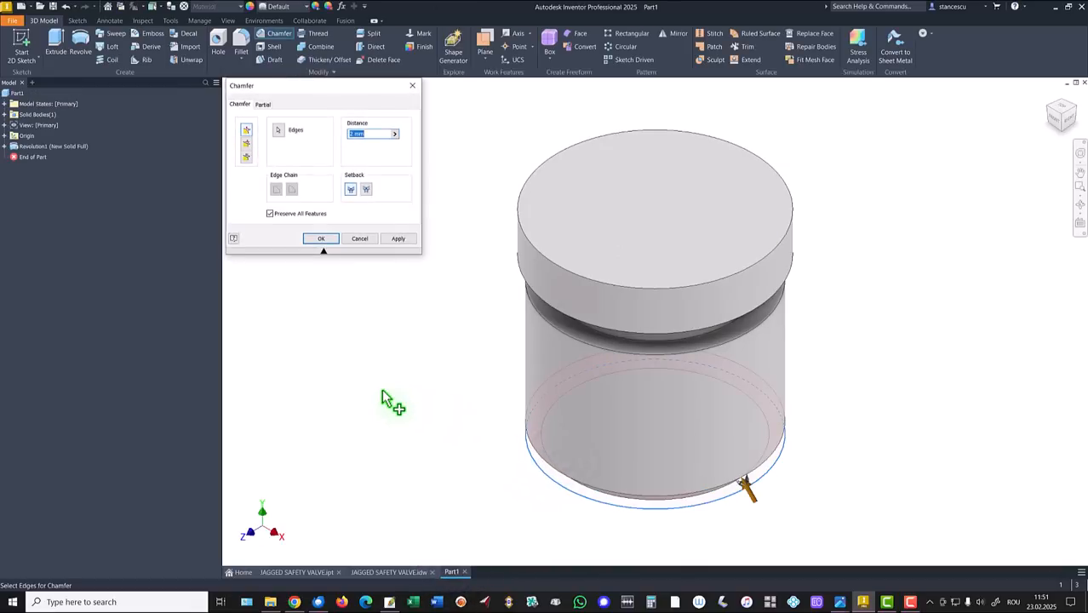
pyautogui.write('0,5')
pyautogui.click(325, 238)
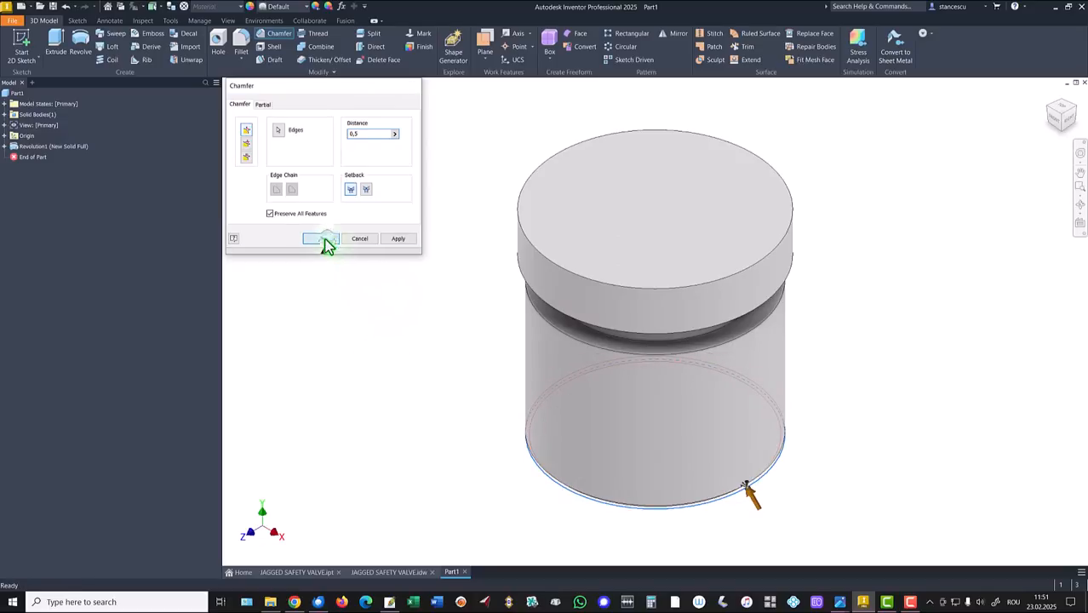
# Check the .idw drawing for the next dimensions, then return to Part1 and select the top face.
pyautogui.click(391, 573)
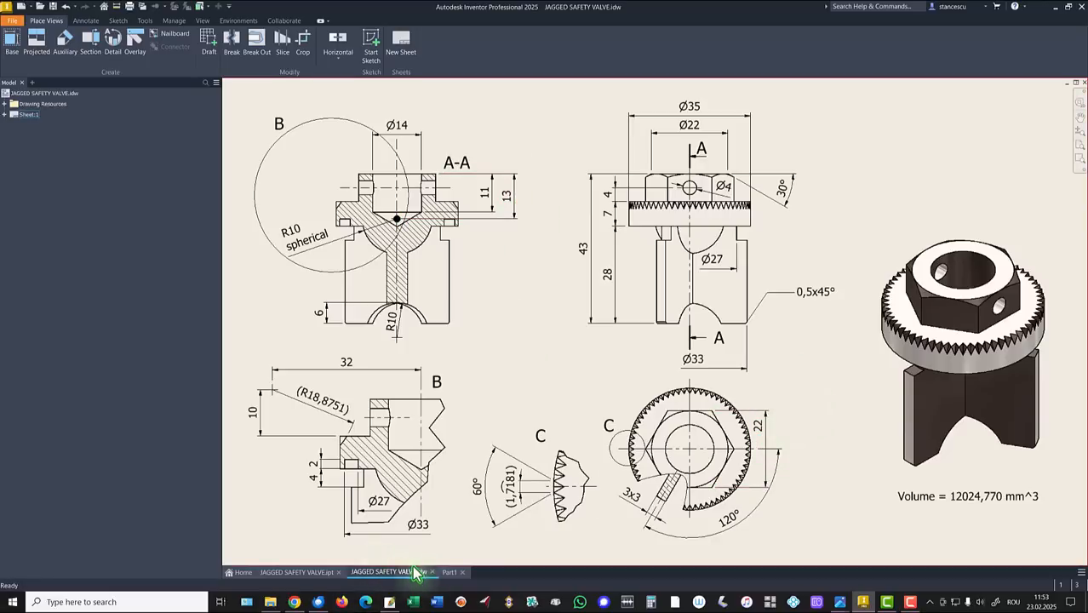
pyautogui.click(449, 571)
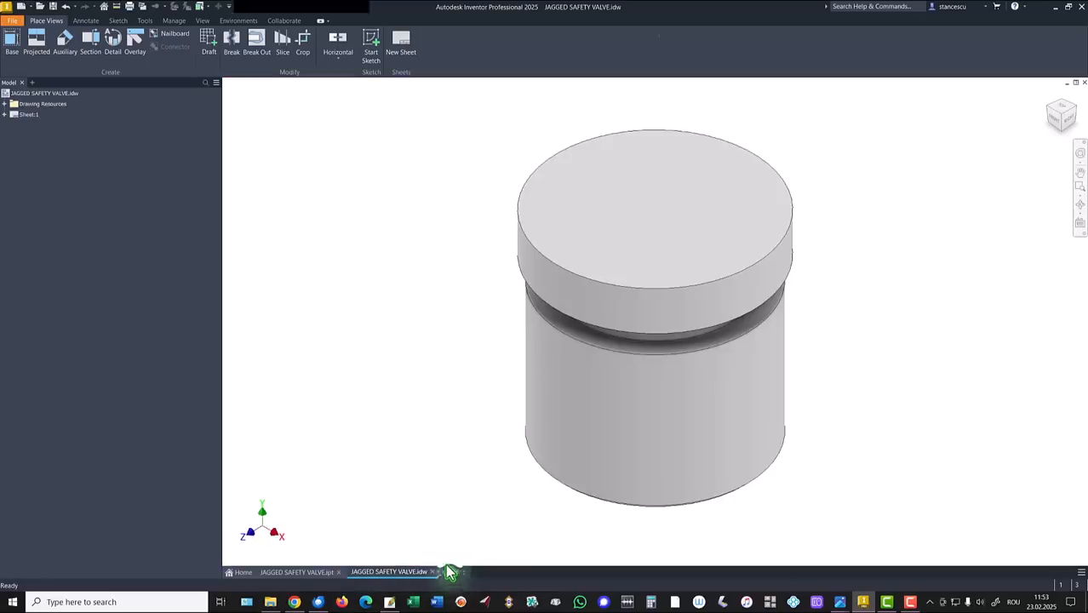
pyautogui.click(427, 283)
pyautogui.click(636, 212)
# On the top face, sketch a six-sided polygon centred on the circle's centre.
pyautogui.click(699, 212)
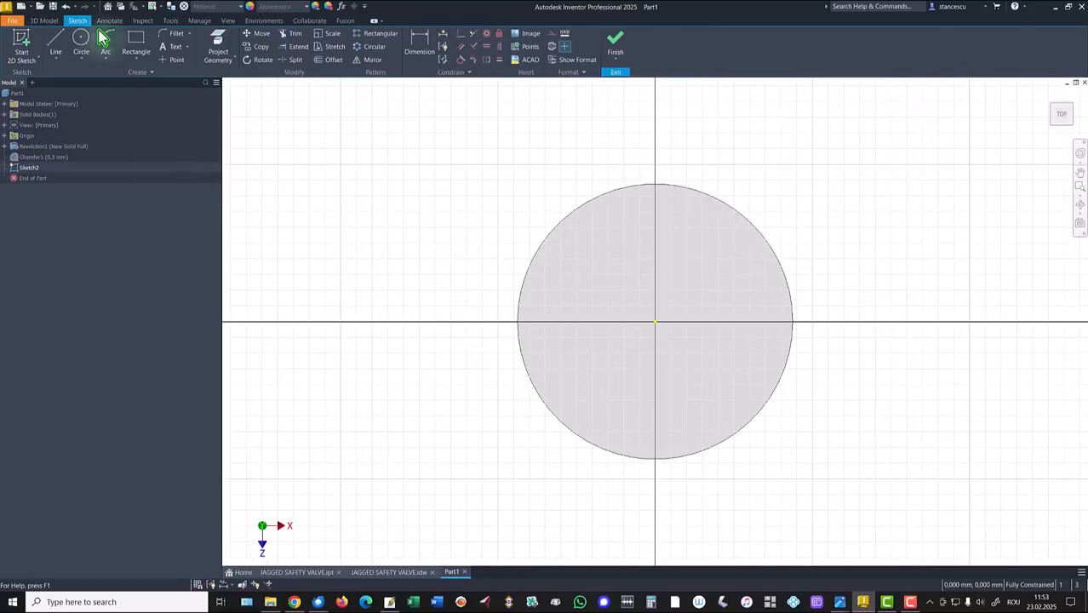
pyautogui.click(142, 69)
pyautogui.click(151, 270)
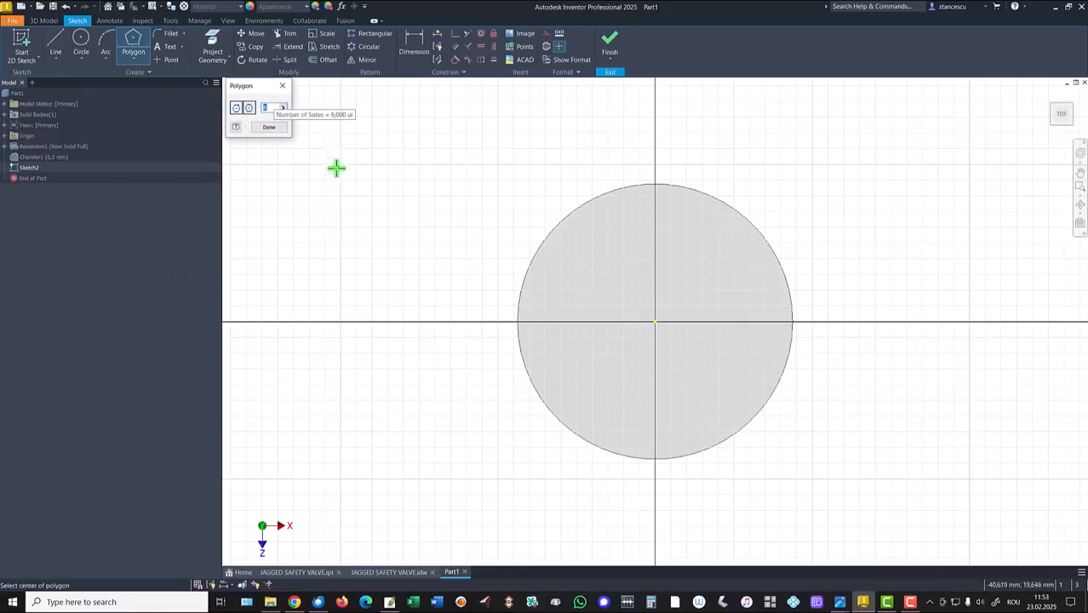
pyautogui.click(654, 322)
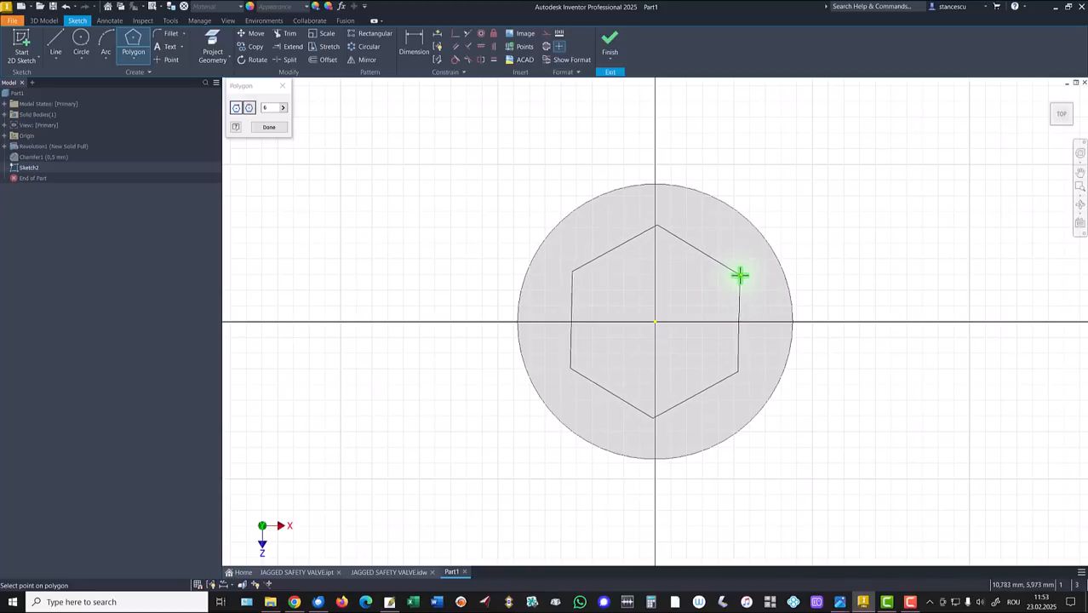
pyautogui.click(740, 276)
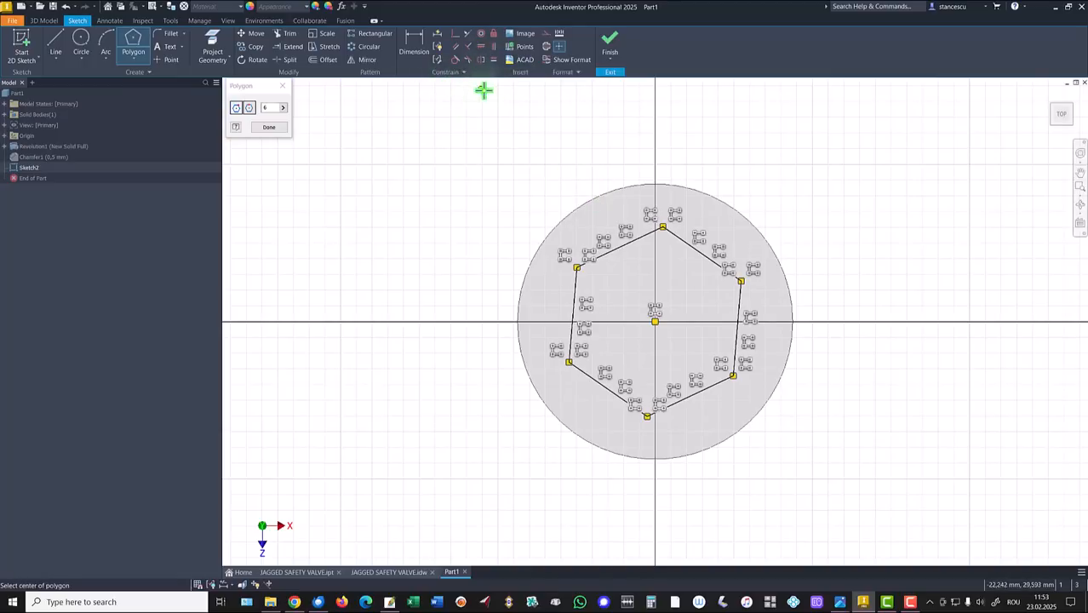
# Make the hexagon's left edge vertical, dimension the flats to 22 mm, and finish the sketch.
pyautogui.click(481, 48)
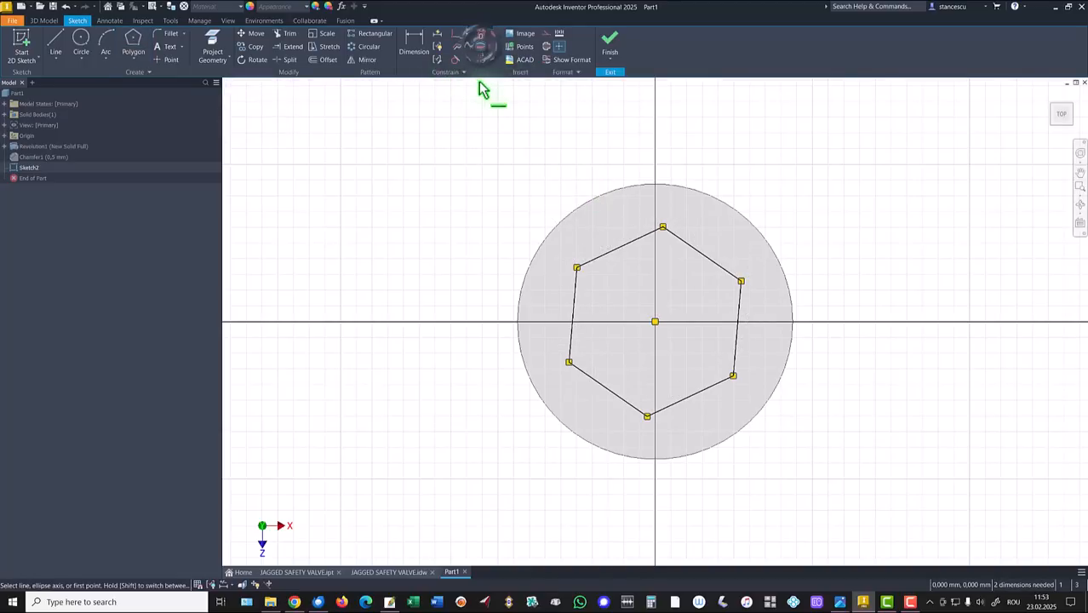
pyautogui.click(493, 46)
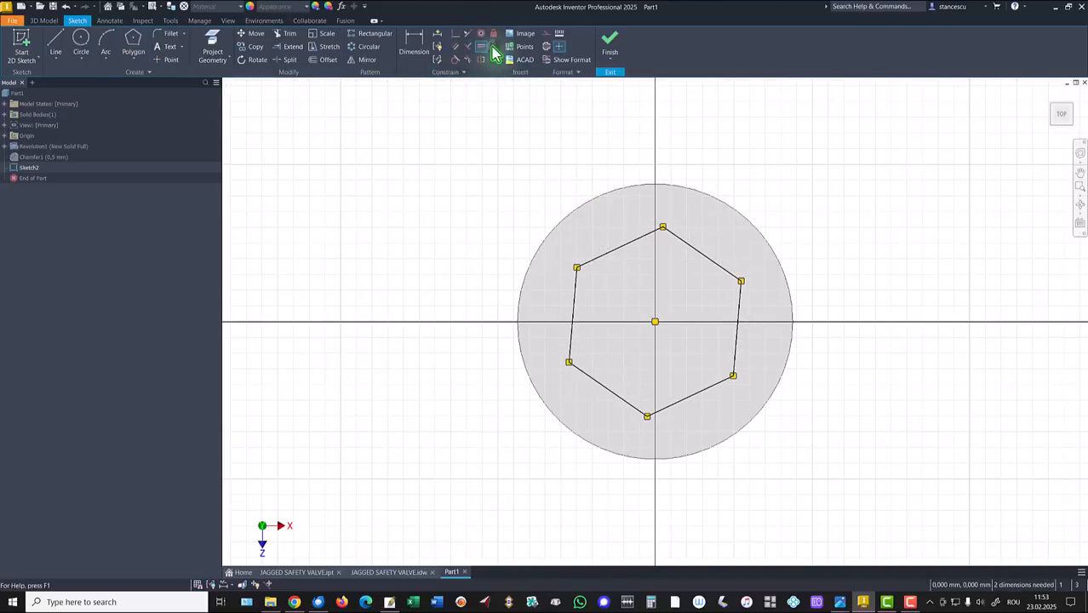
pyautogui.click(577, 307)
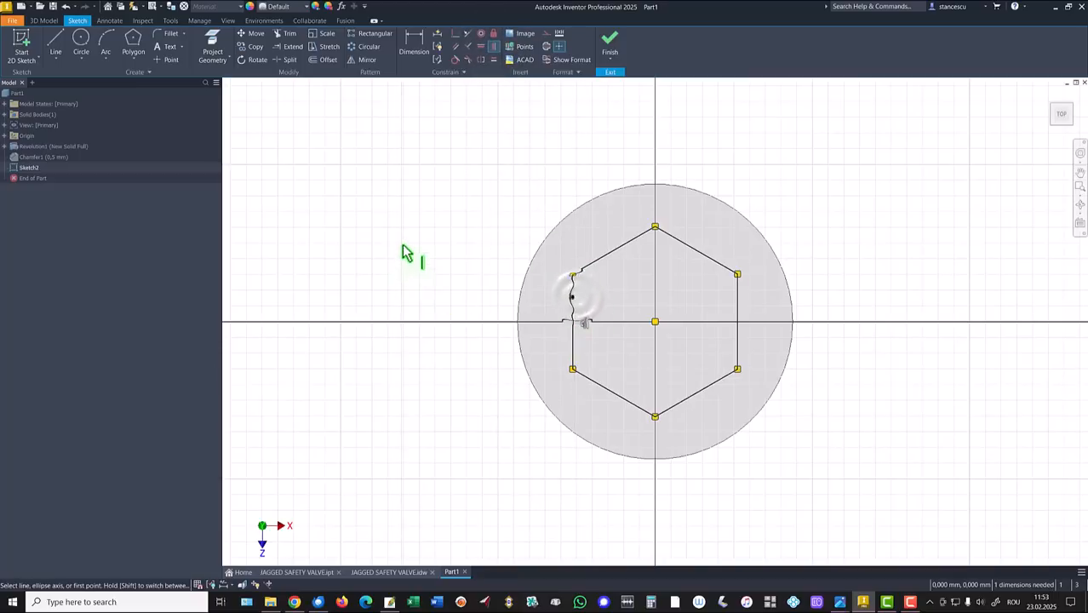
pyautogui.click(411, 51)
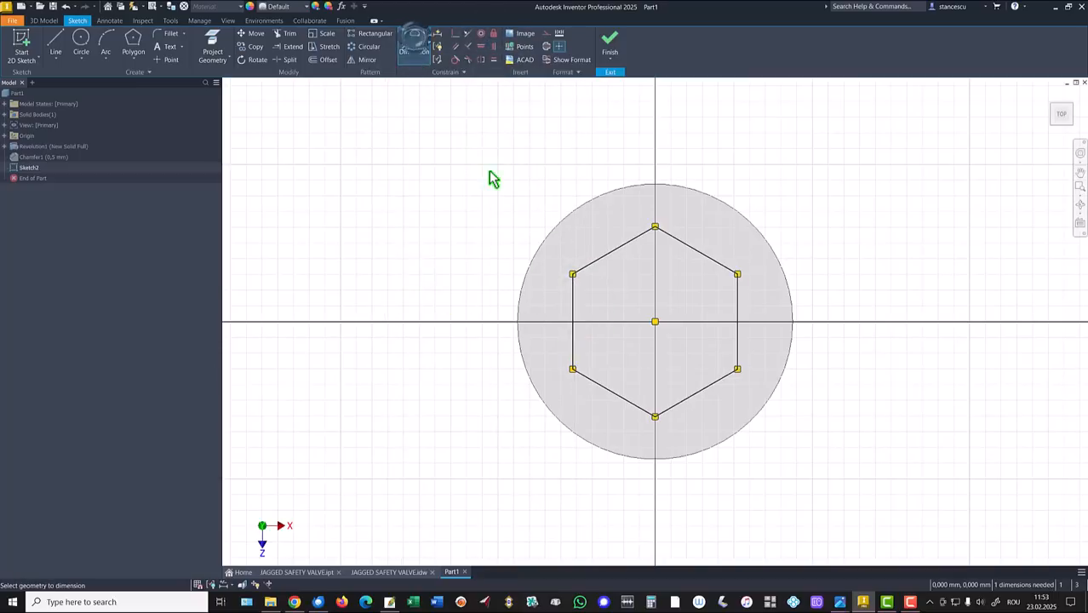
pyautogui.click(574, 308)
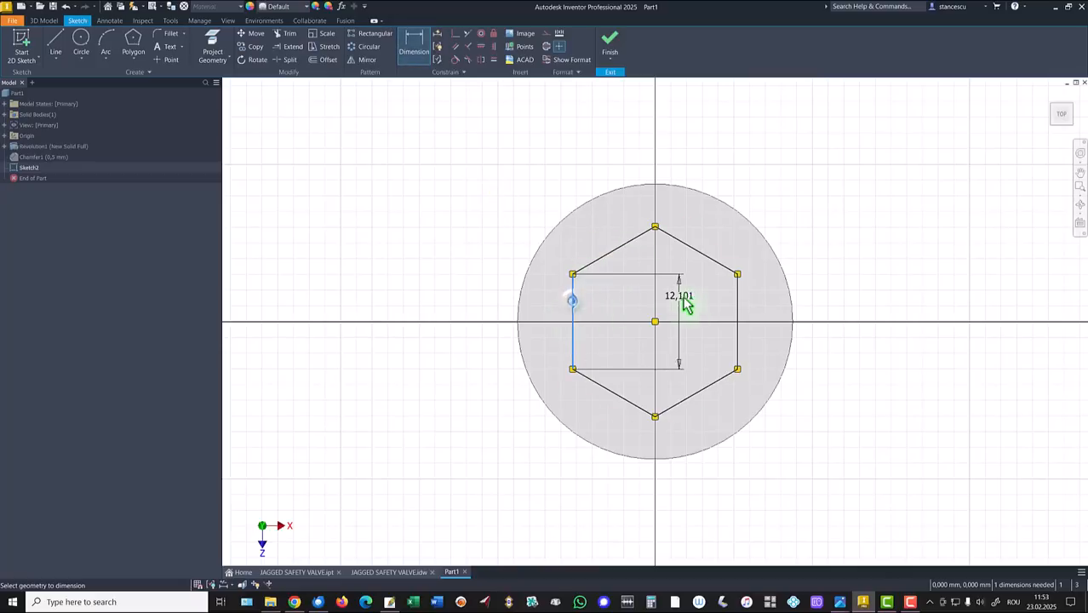
pyautogui.click(739, 298)
pyautogui.click(685, 138)
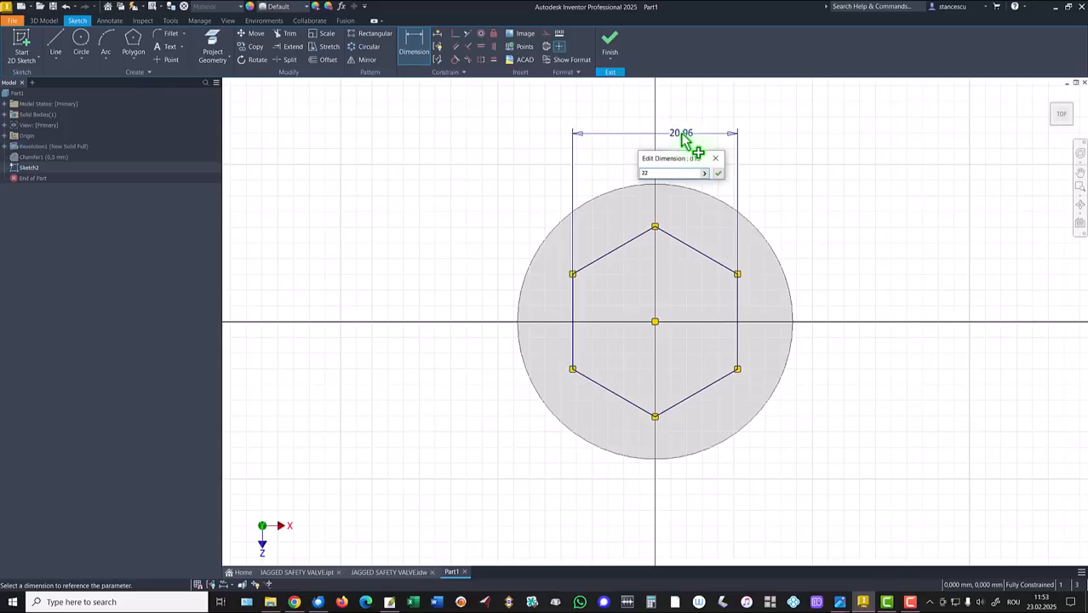
pyautogui.press('Return')
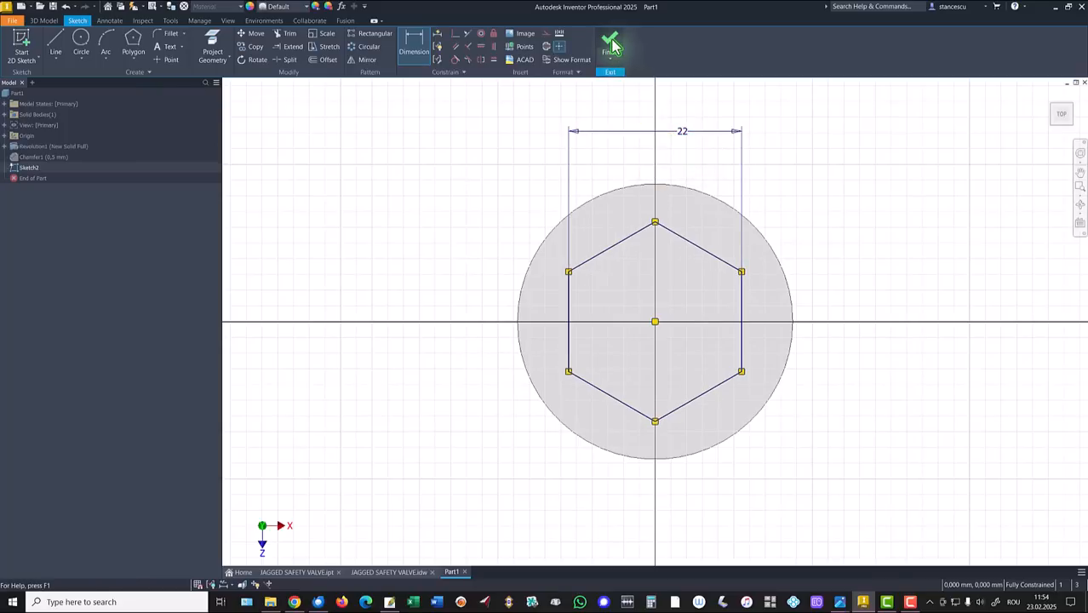
pyautogui.click(609, 42)
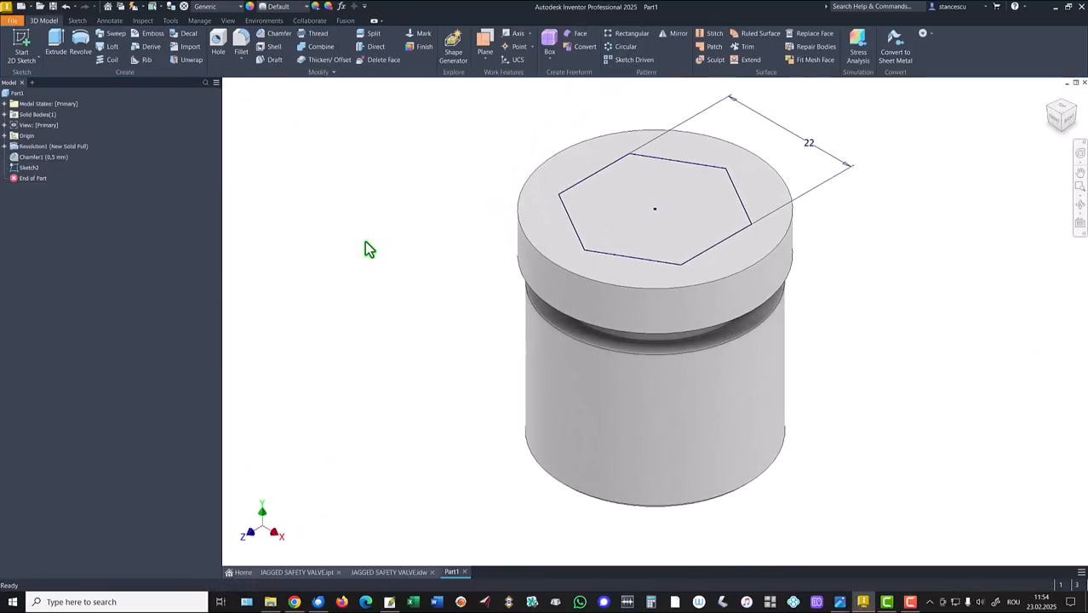
# Extrude the hexagon 43-28-7 mm, joined to the valve body.
pyautogui.click(55, 41)
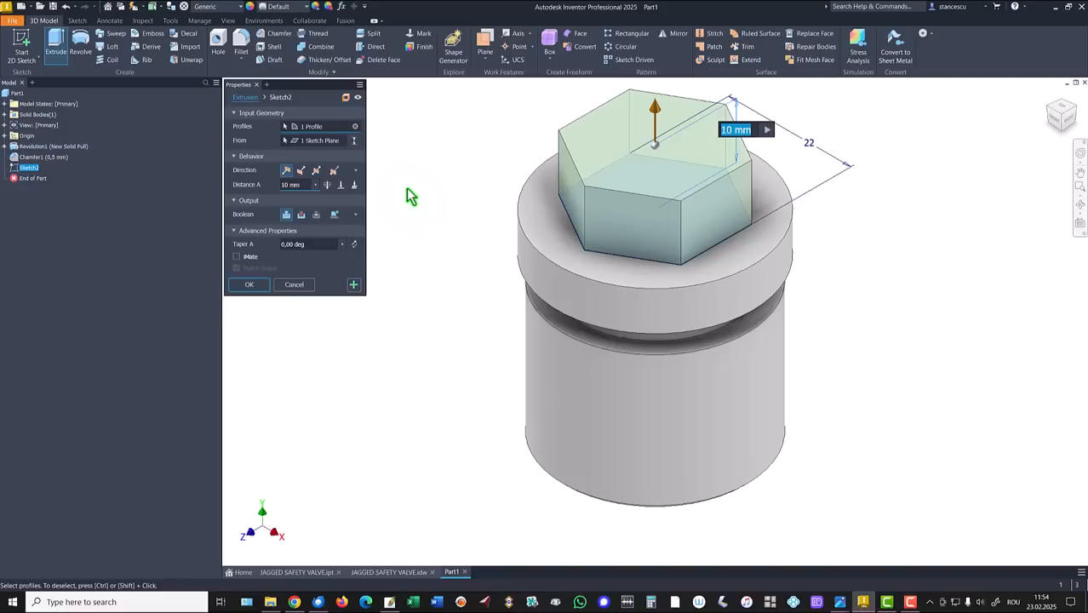
pyautogui.write('43')
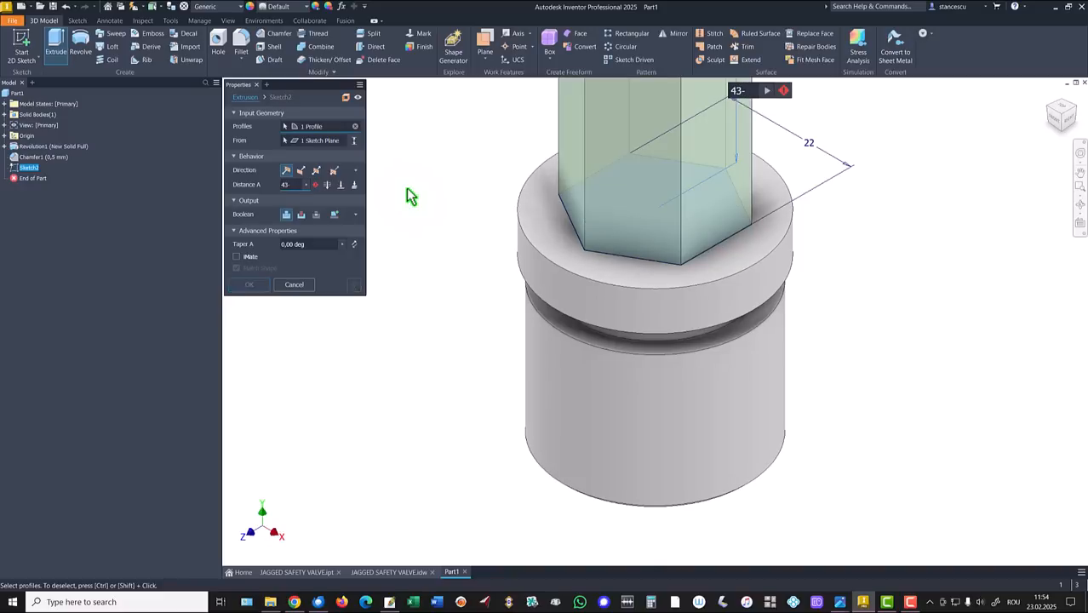
pyautogui.write('-28-')
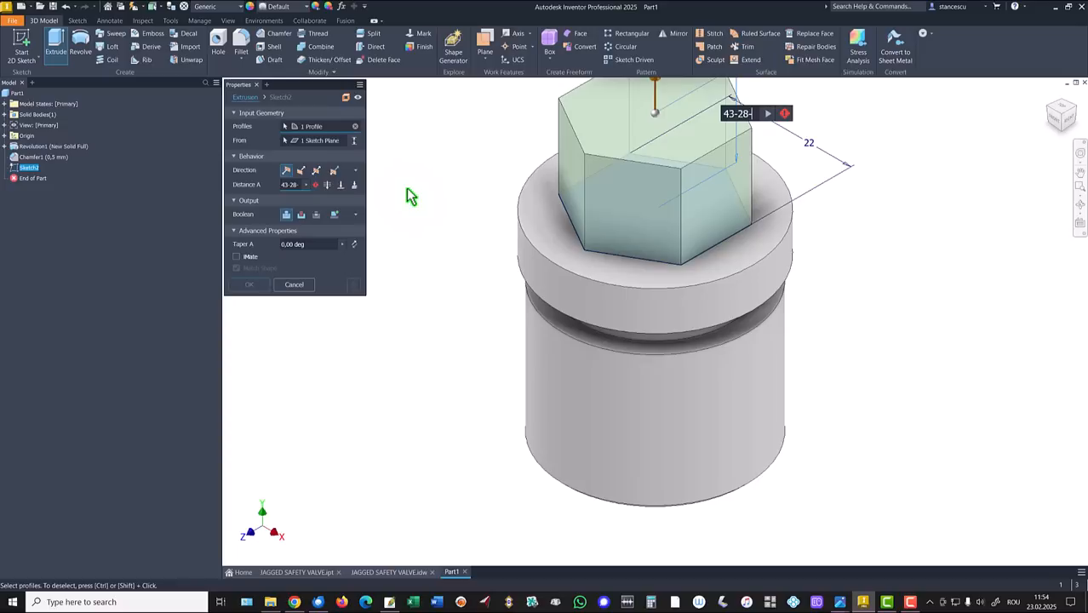
pyautogui.write('7')
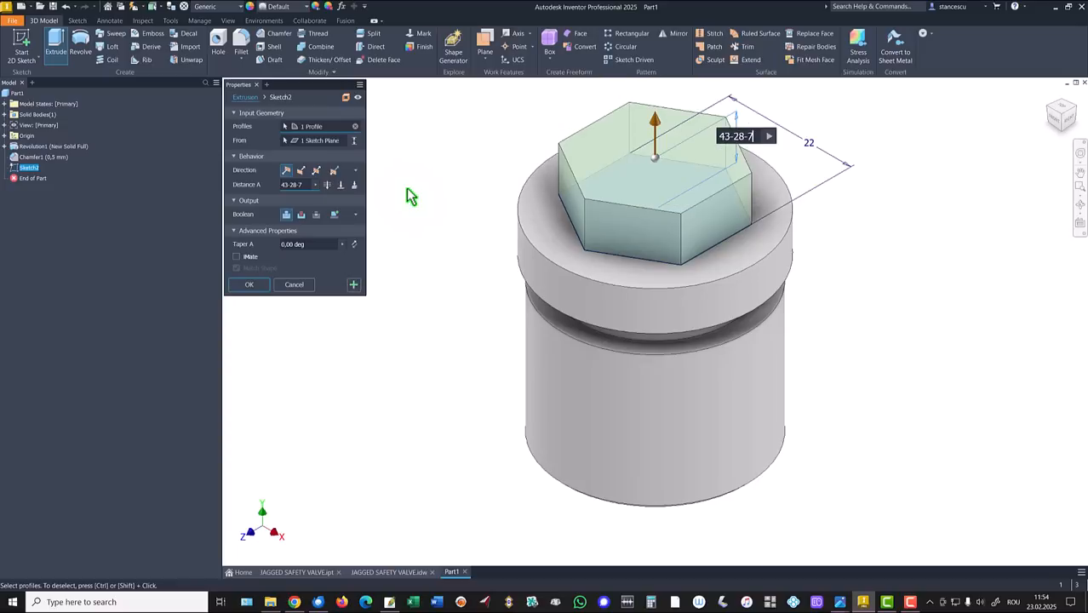
pyautogui.click(249, 284)
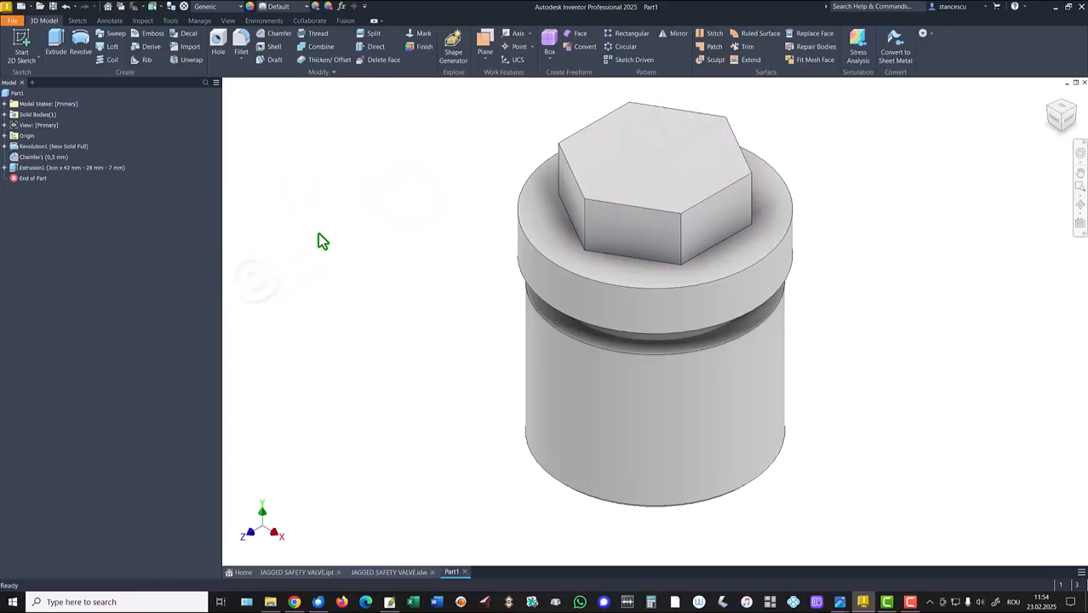
# Start a new sketch on the YZ Plane and slice the model at it.
pyautogui.press('F6')
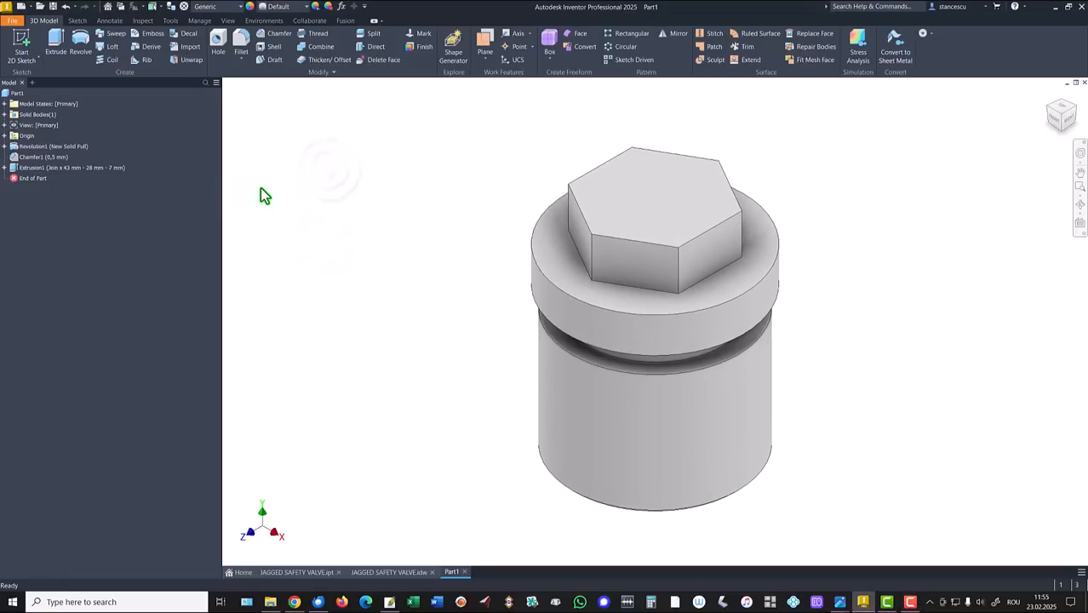
pyautogui.click(4, 135)
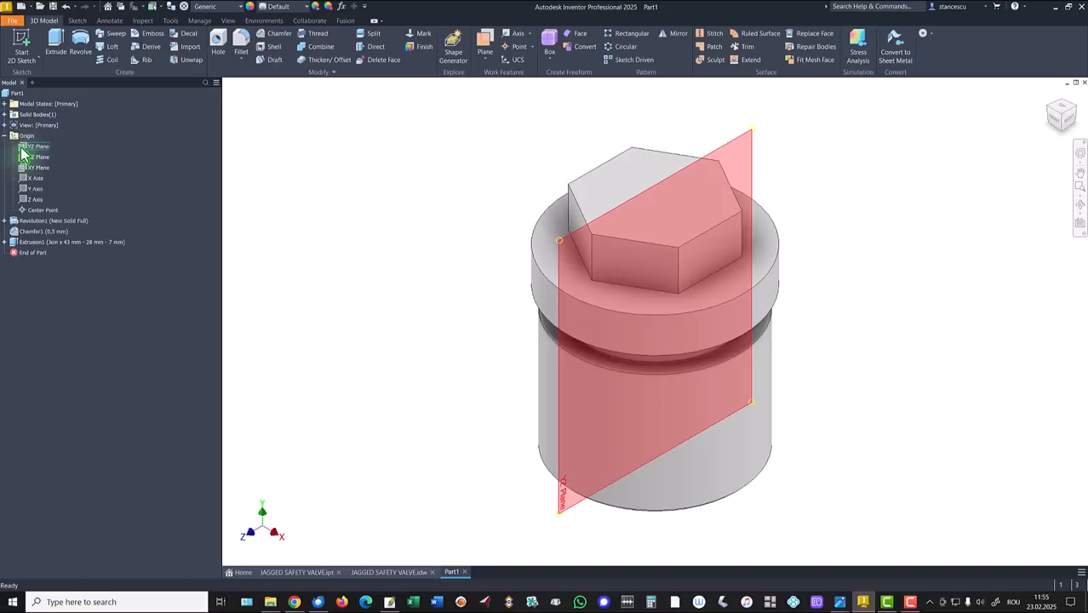
pyautogui.click(25, 148)
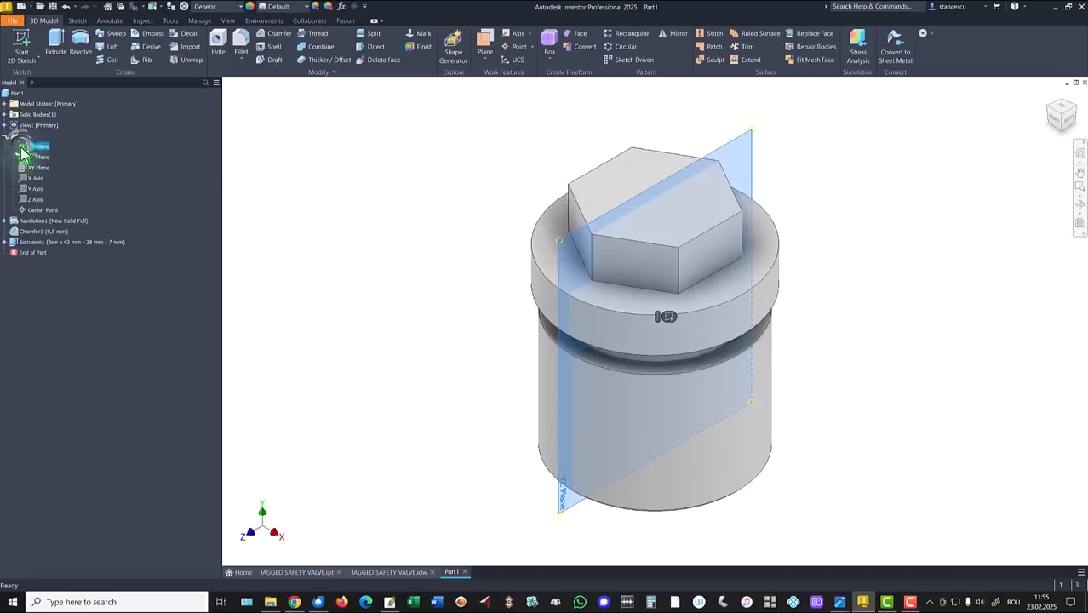
pyautogui.click(666, 318)
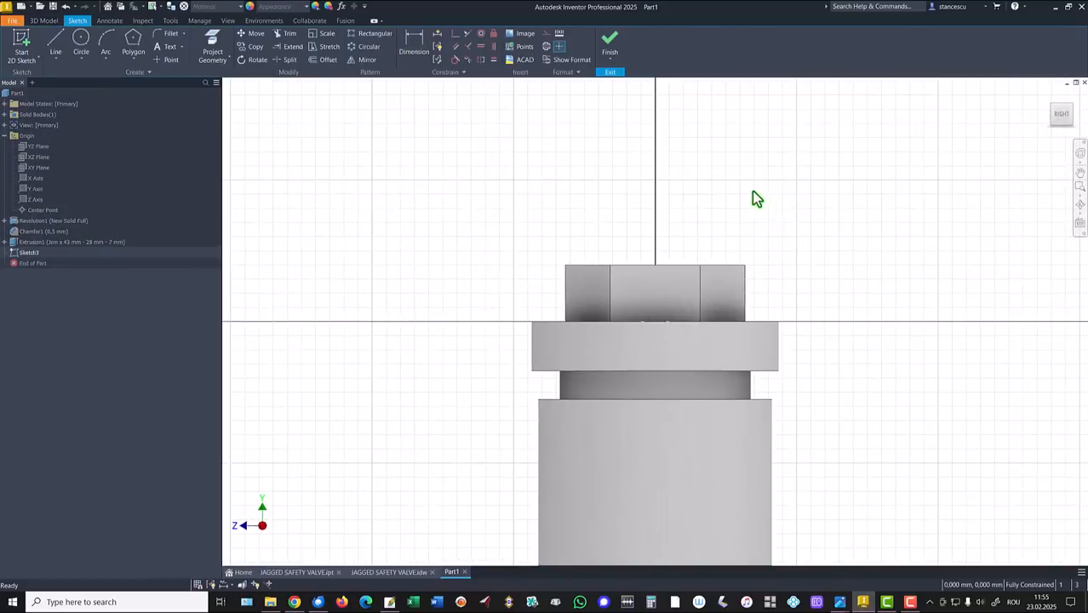
pyautogui.press('F7')
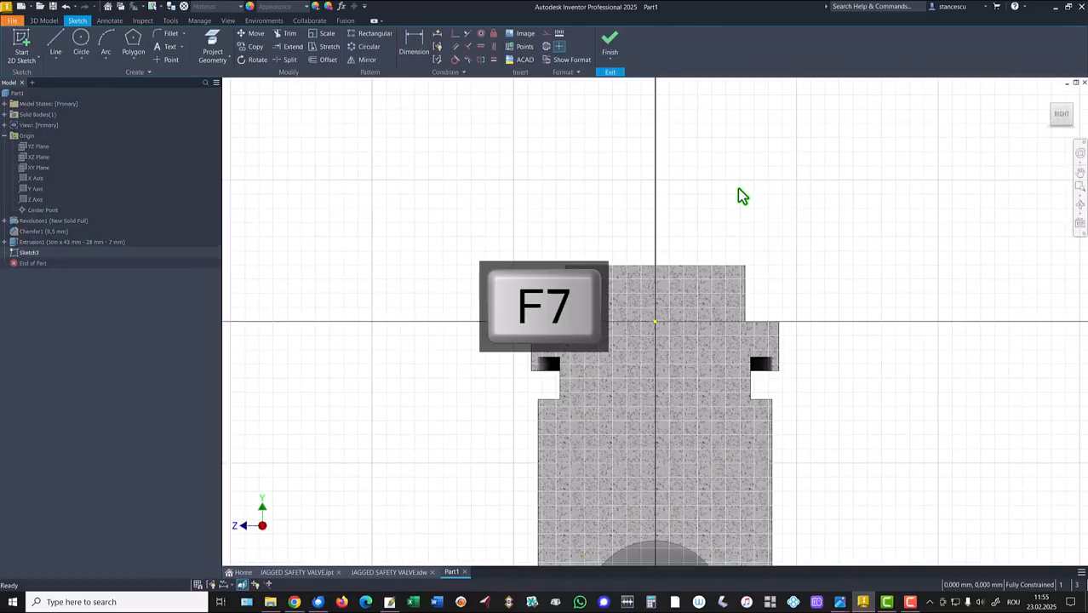
# Project the boss face outline, then delete its corner constraint and bottom edge.
pyautogui.click(61, 39)
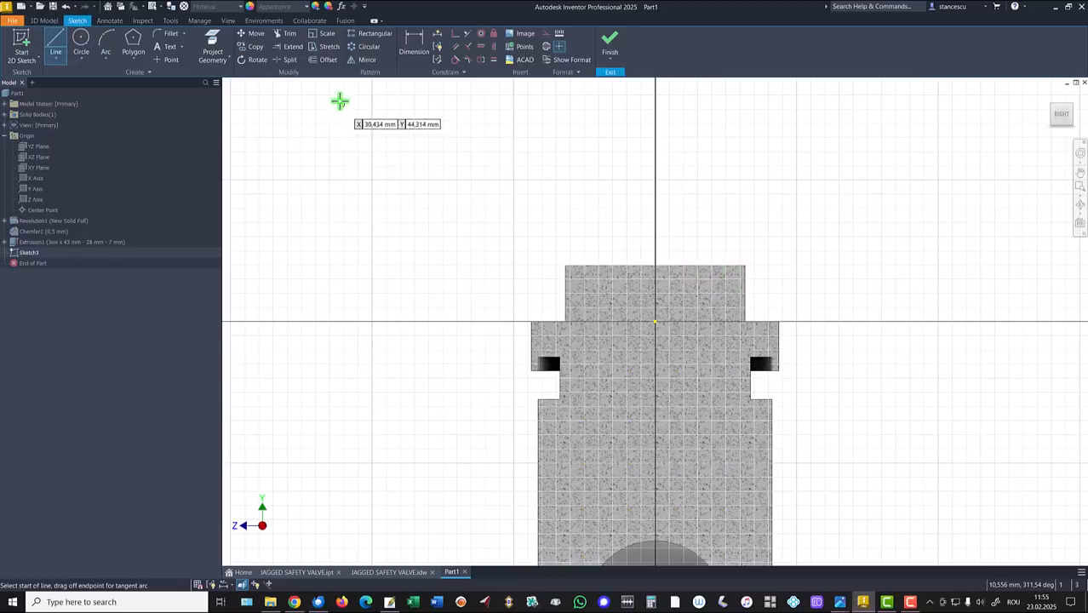
pyautogui.click(213, 48)
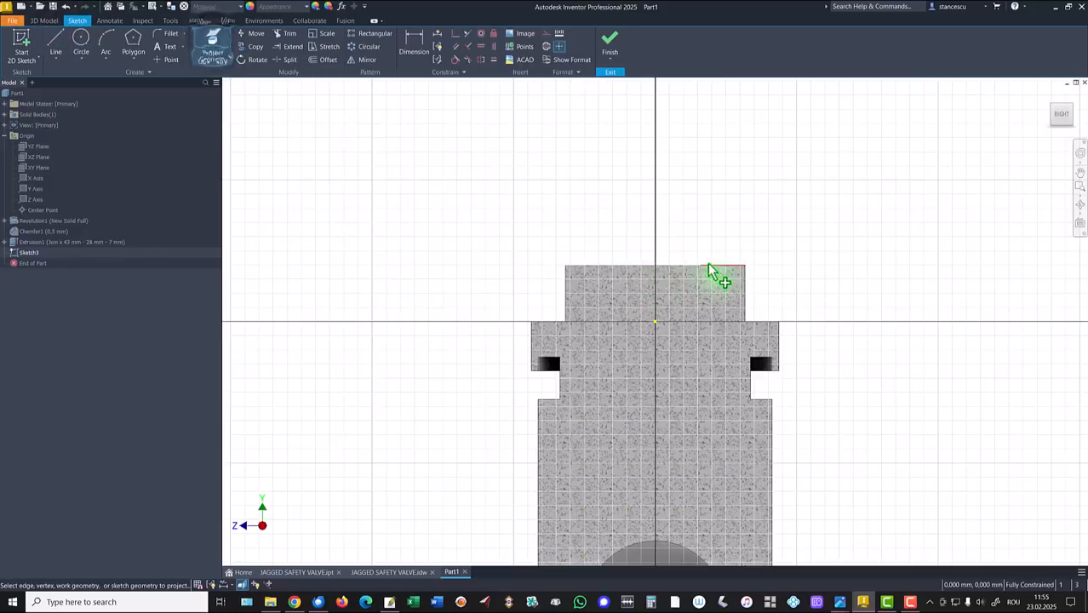
pyautogui.click(744, 288)
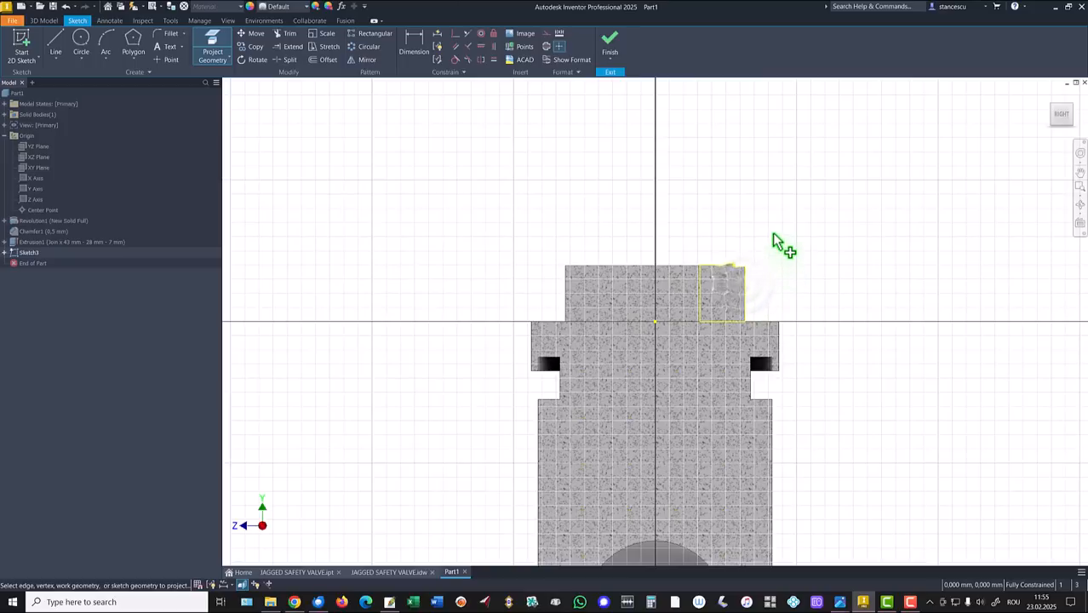
pyautogui.press('Escape')
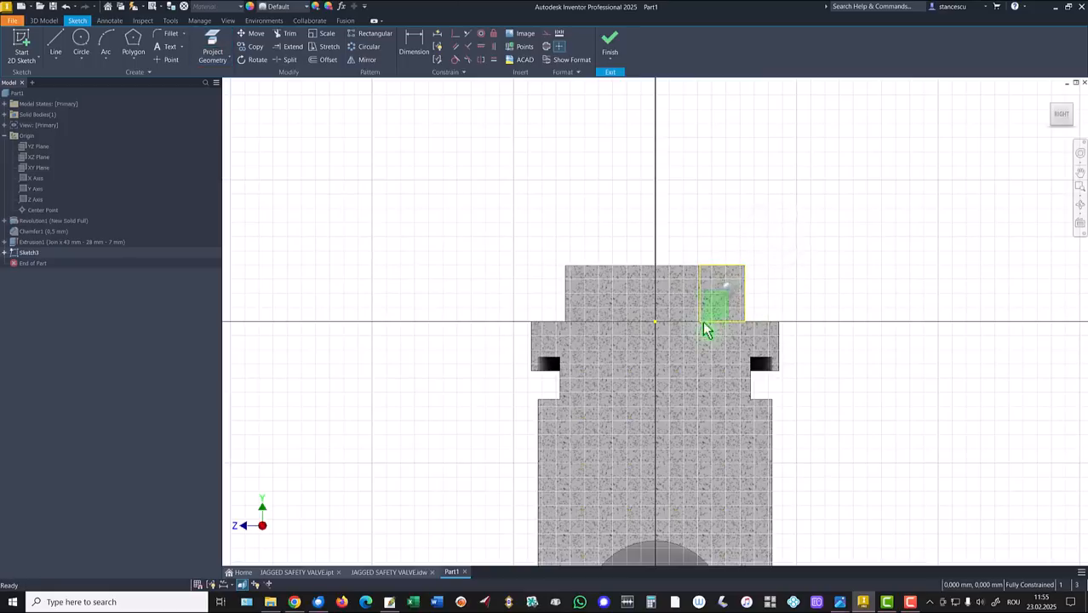
pyautogui.click(703, 317)
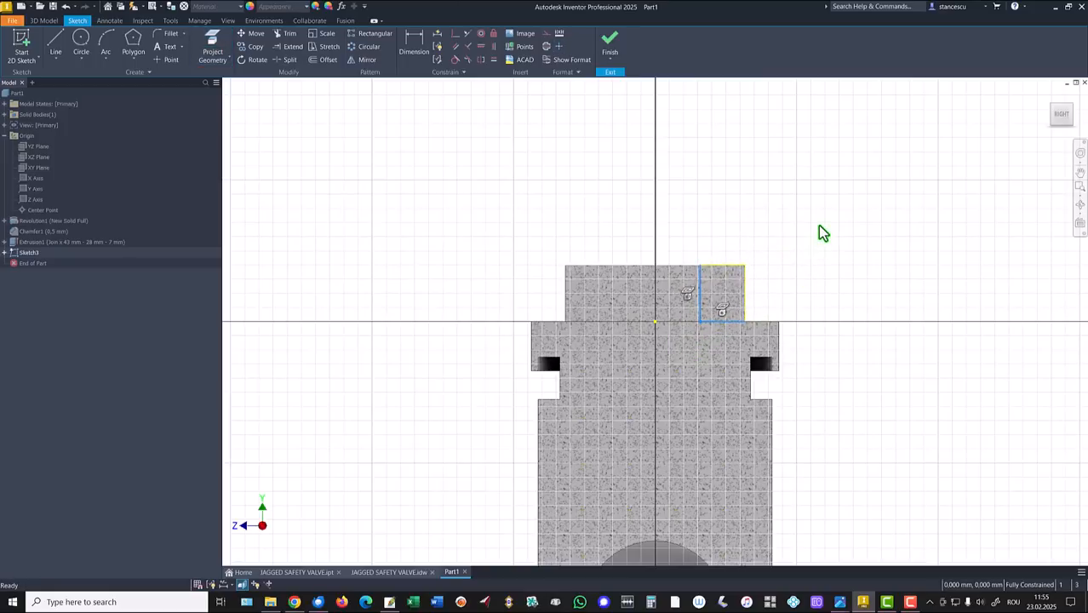
pyautogui.press('Delete')
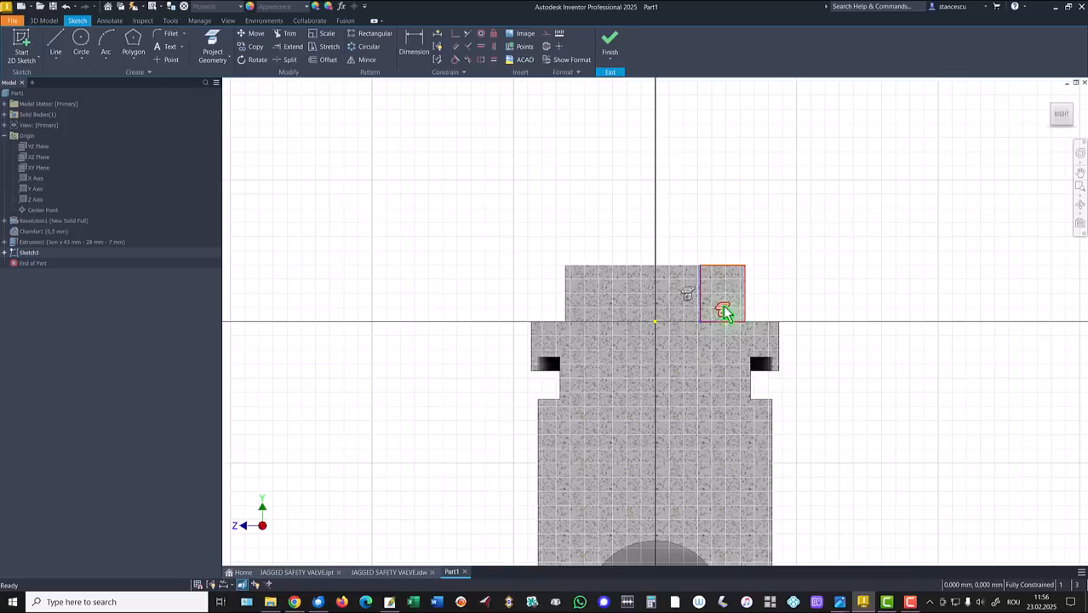
pyautogui.click(724, 313)
pyautogui.press('Delete')
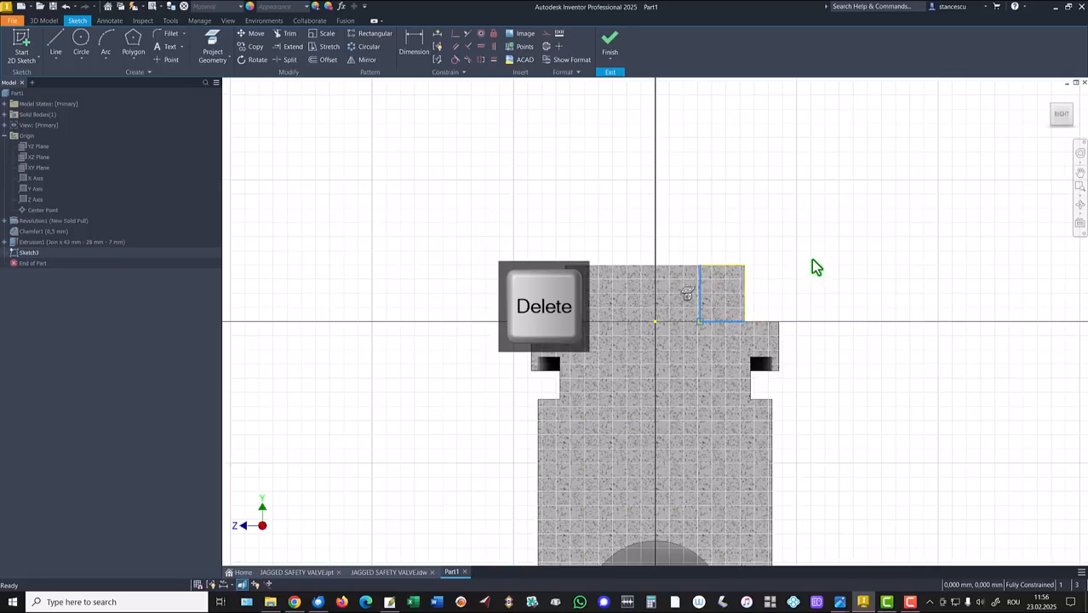
pyautogui.click(725, 321)
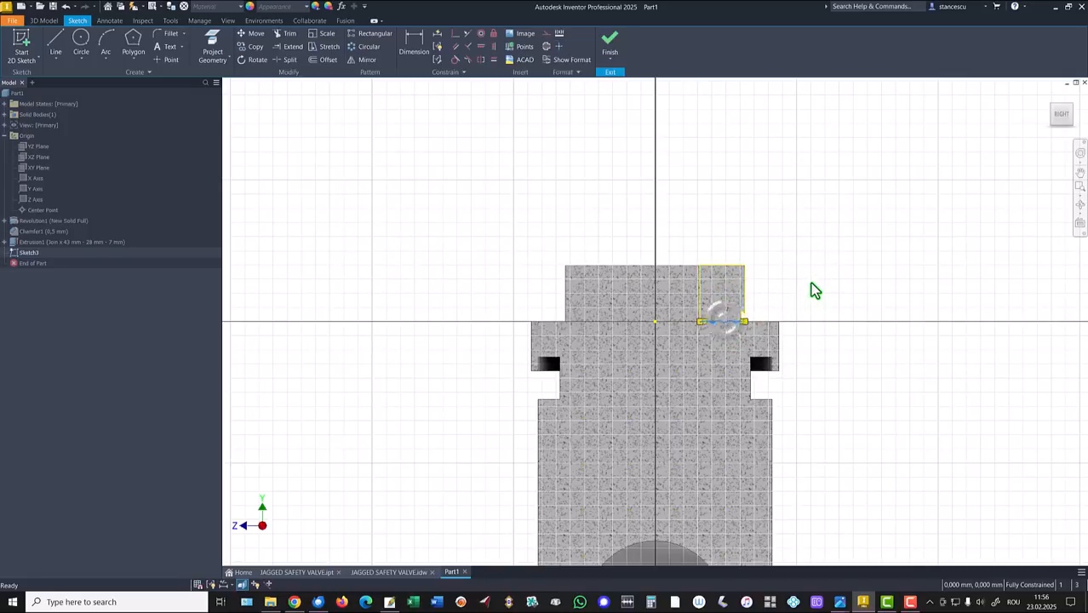
pyautogui.click(810, 282)
pyautogui.click(737, 321)
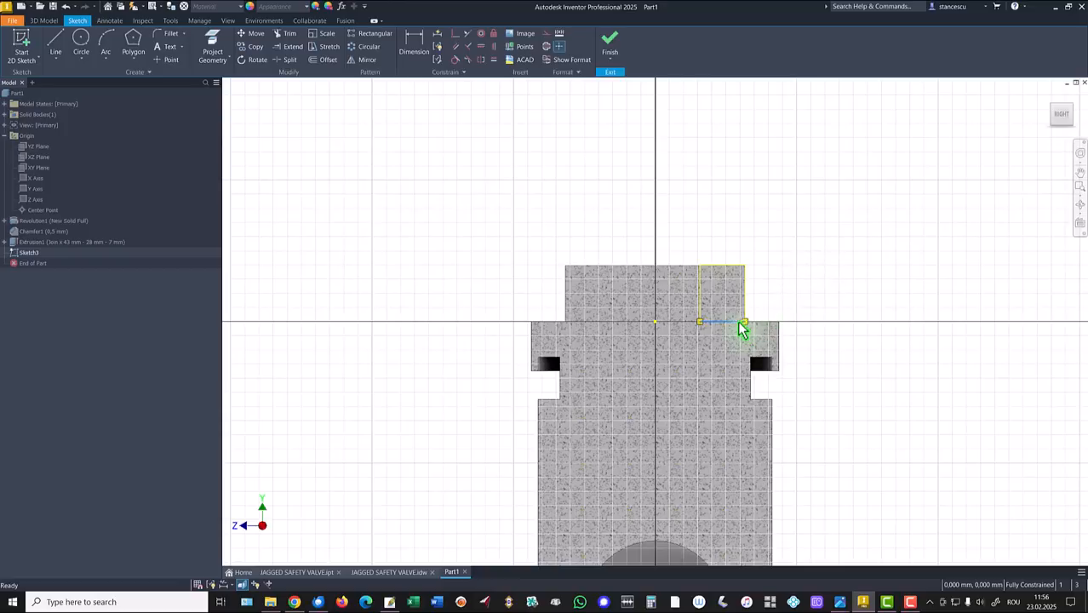
pyautogui.press('Delete')
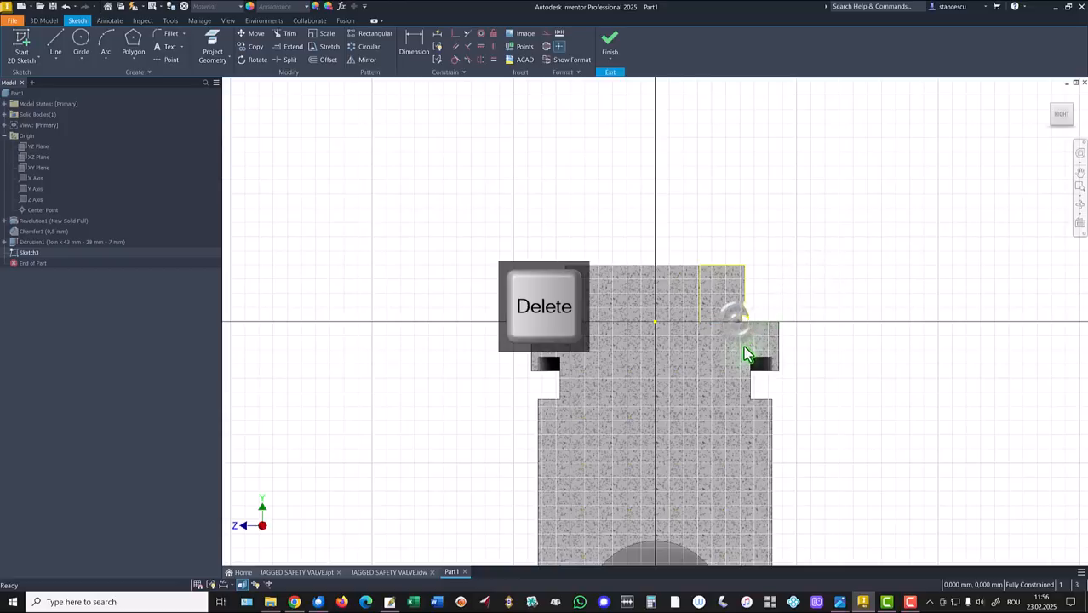
# Draw the chamfer line across the boss corner and dimension it 22/2 (11) from the axis.
pyautogui.click(54, 43)
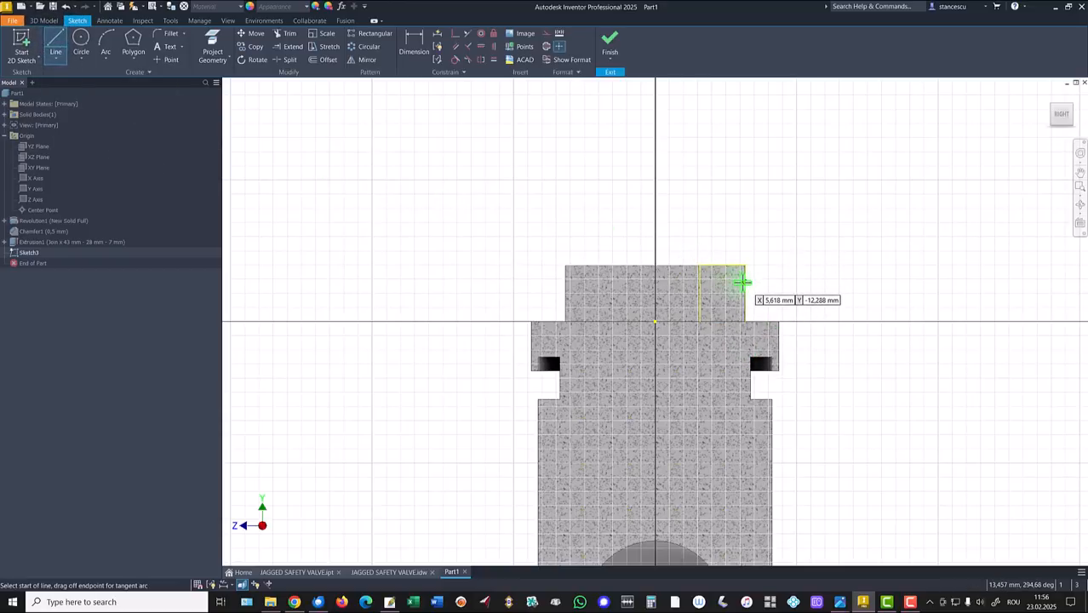
pyautogui.click(744, 286)
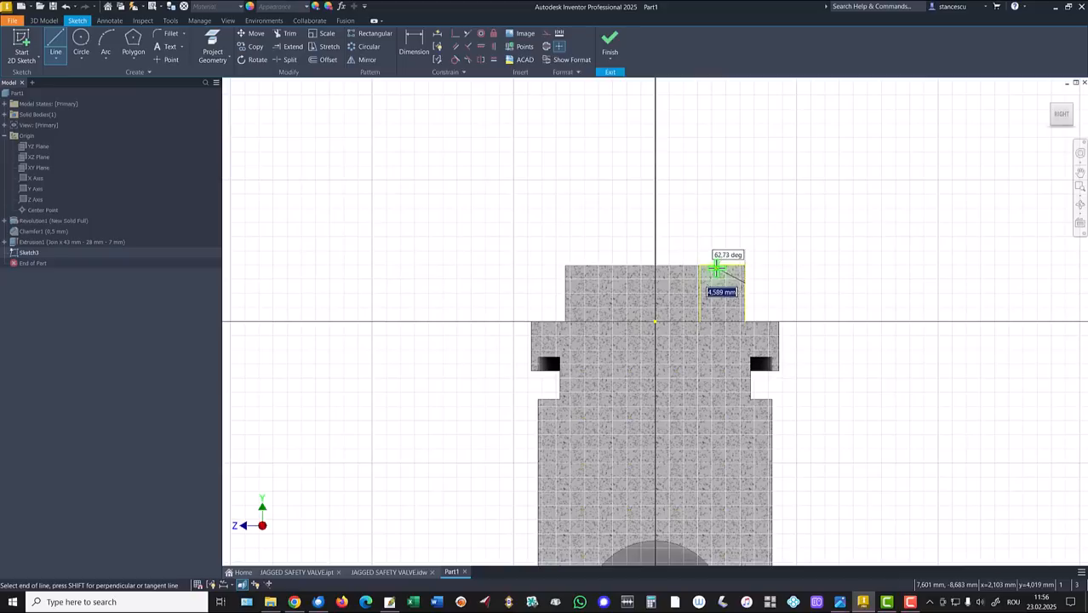
pyautogui.click(714, 266)
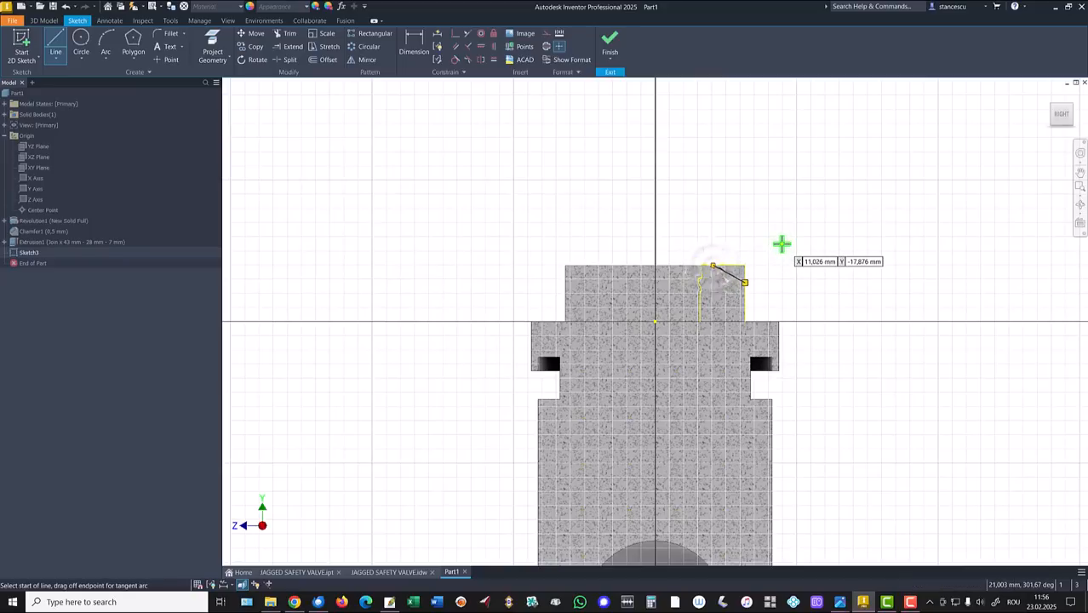
pyautogui.press('Escape')
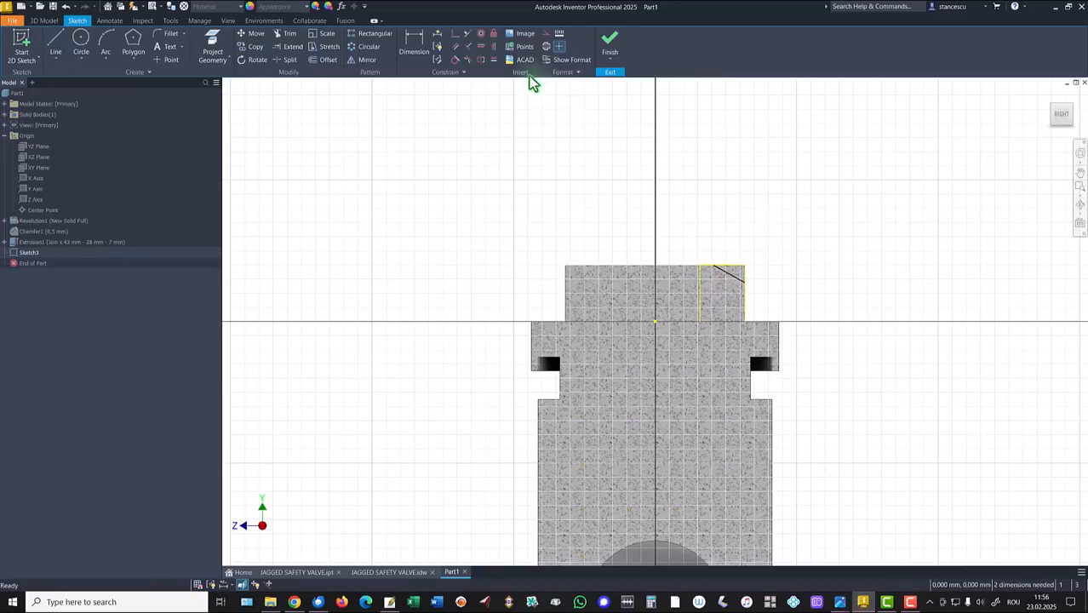
pyautogui.click(414, 43)
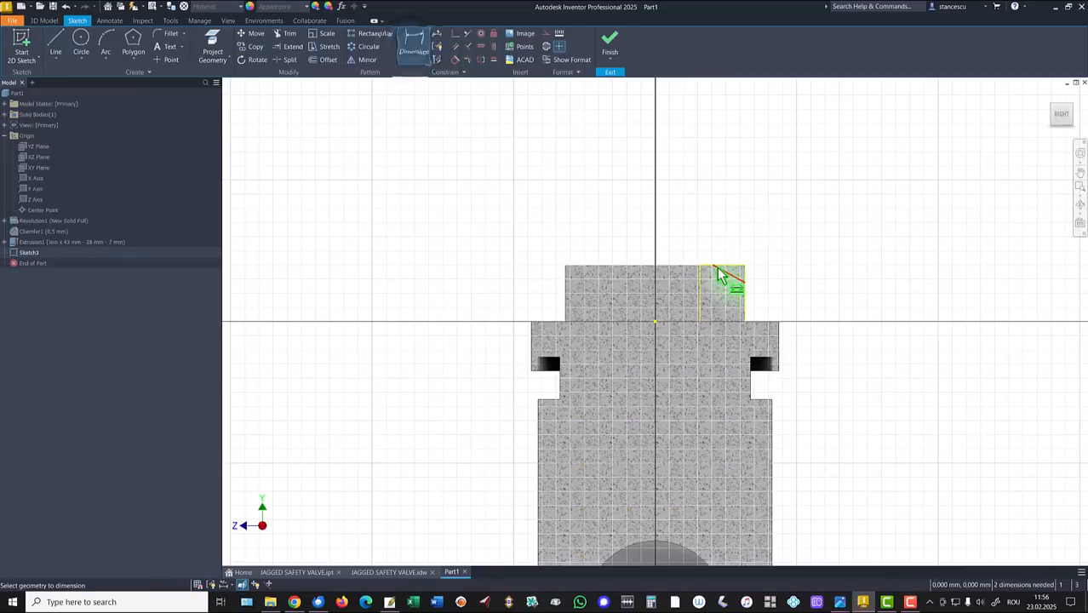
pyautogui.click(654, 321)
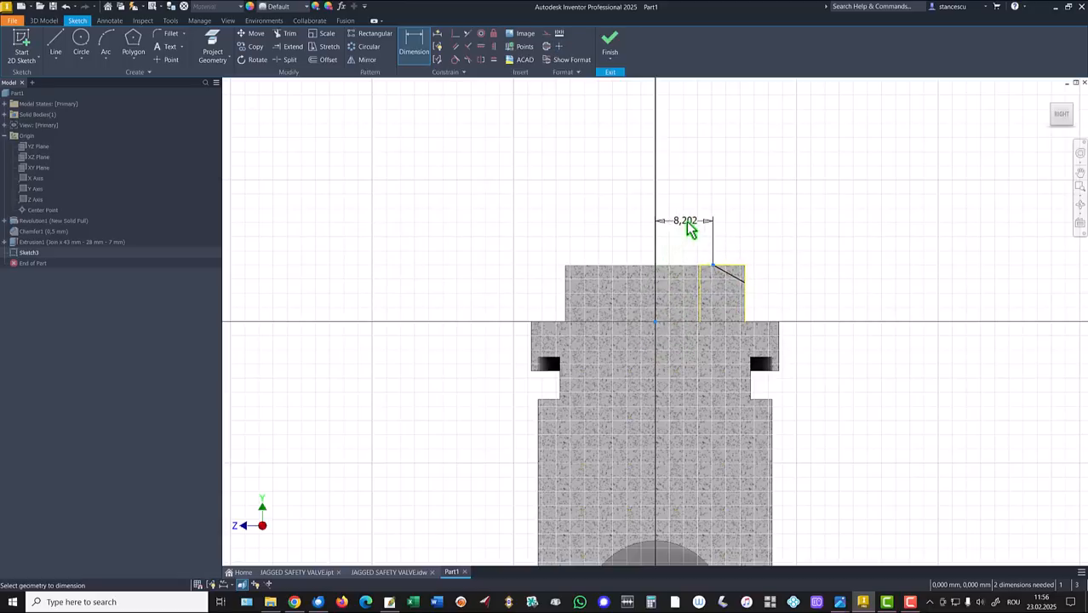
pyautogui.click(689, 229)
pyautogui.write('22/2')
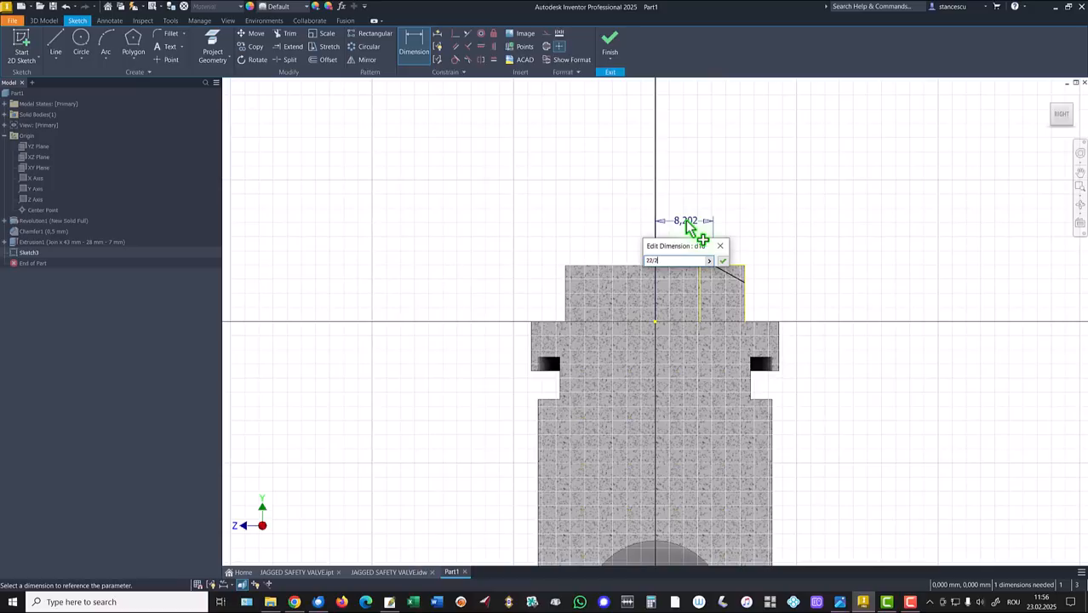
pyautogui.press('Return')
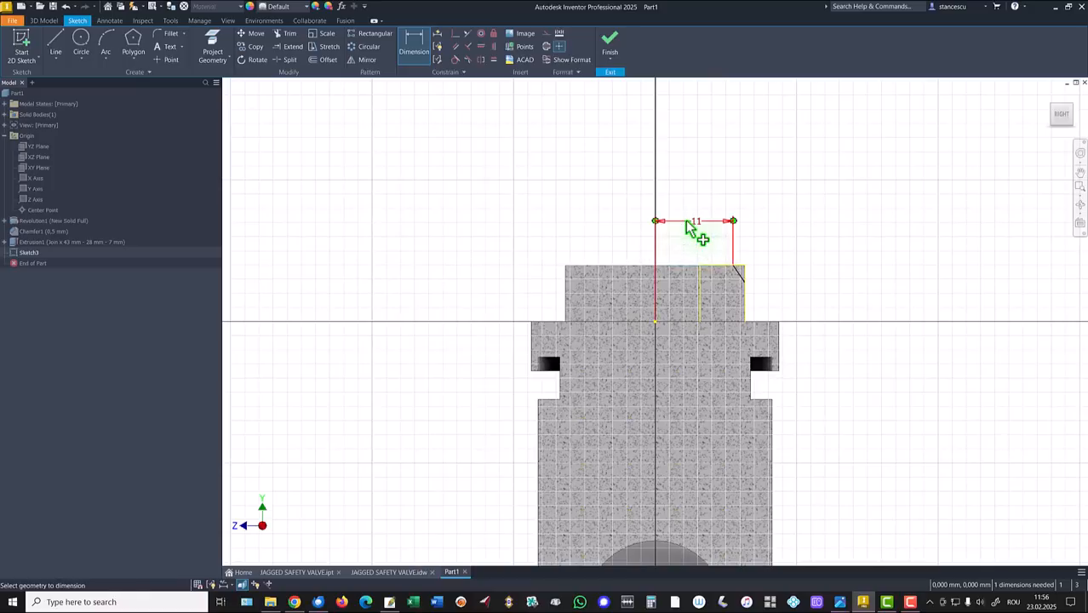
# Dimension the chamfer line at 30° to the top edge and finish the sketch.
pyautogui.scroll(3, 746, 284)
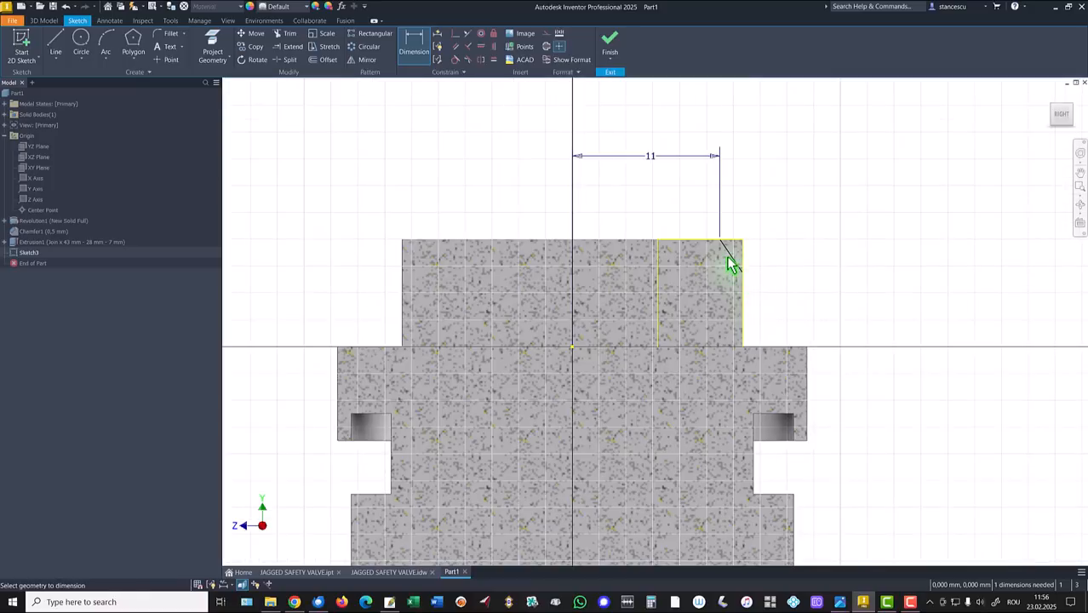
pyautogui.click(730, 260)
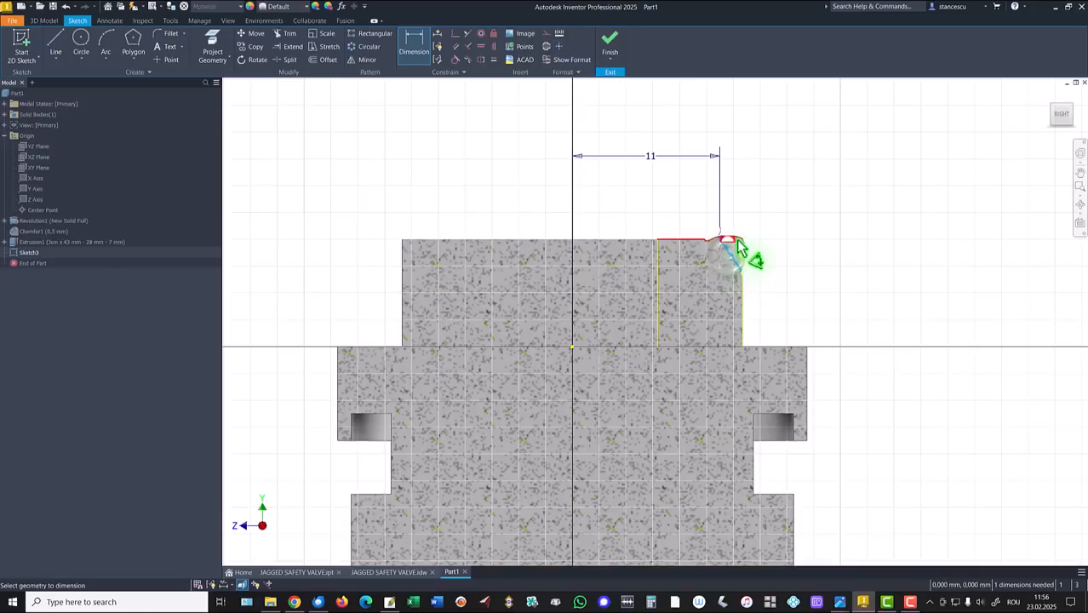
pyautogui.click(732, 241)
pyautogui.click(793, 259)
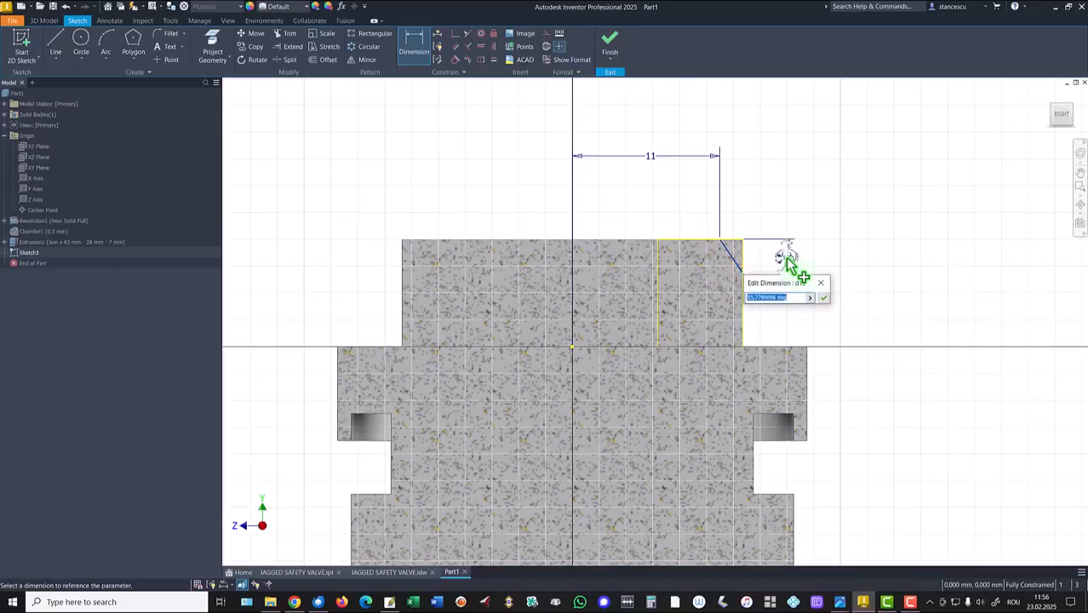
pyautogui.write('30')
pyautogui.press('Return')
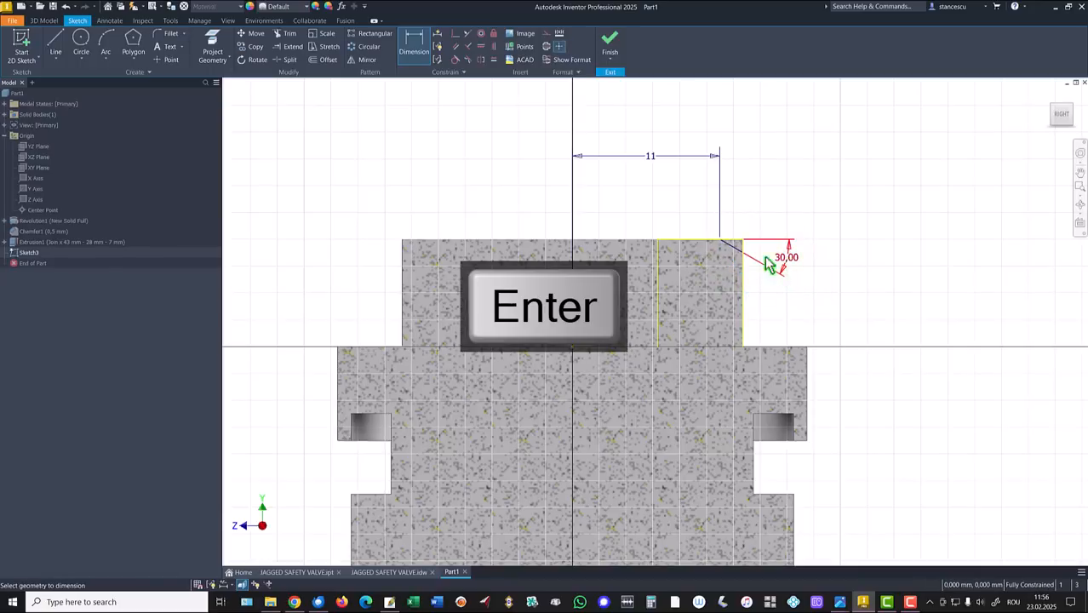
pyautogui.click(609, 38)
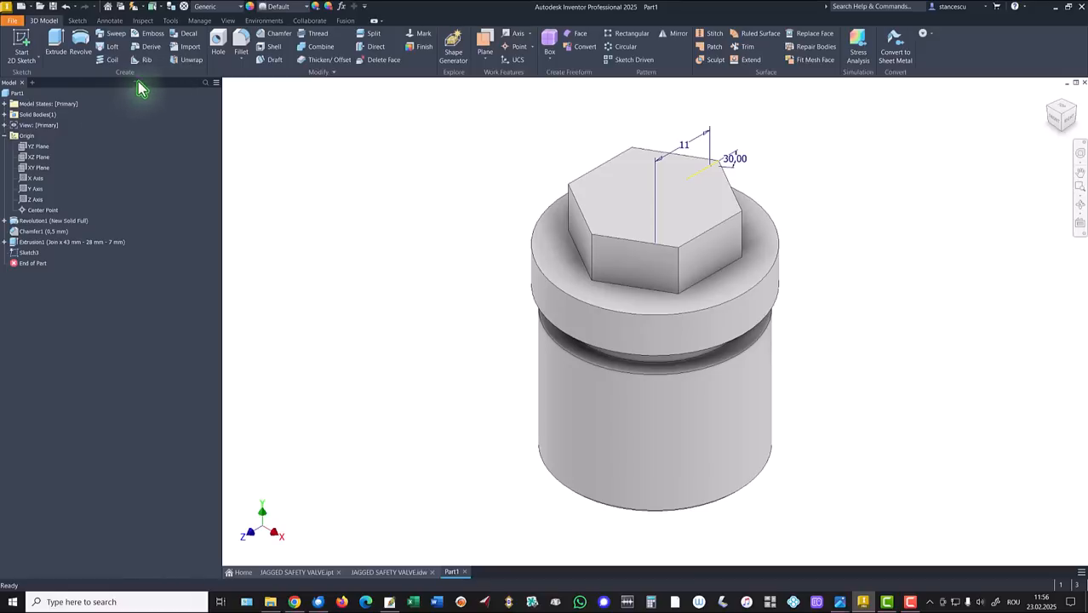
# Revolve the chamfer profile a full 360° about the Y axis as a cut, bevelling the hex top.
pyautogui.click(81, 42)
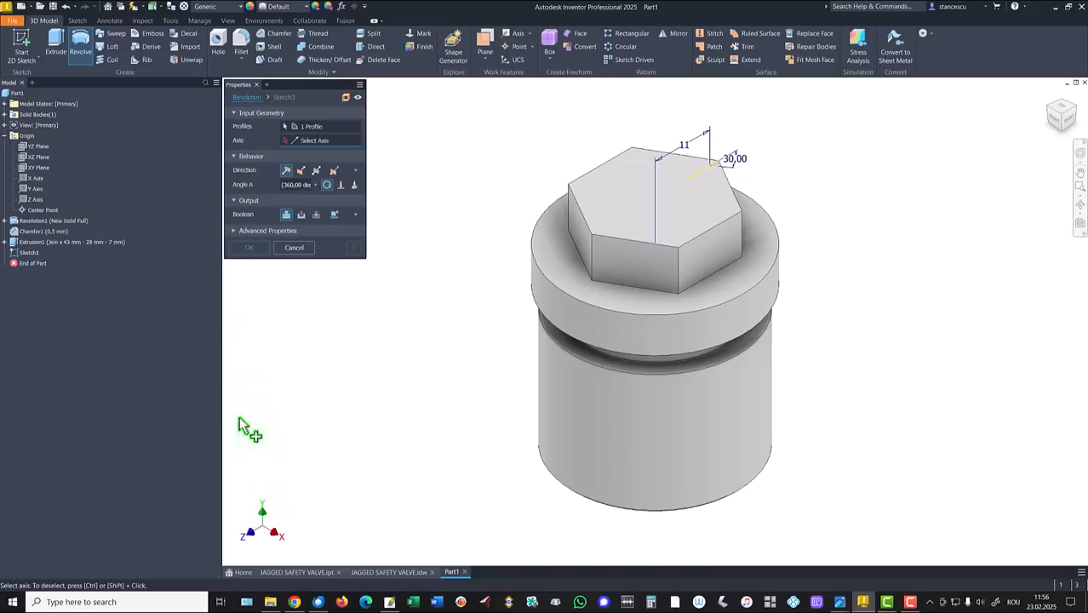
pyautogui.click(30, 188)
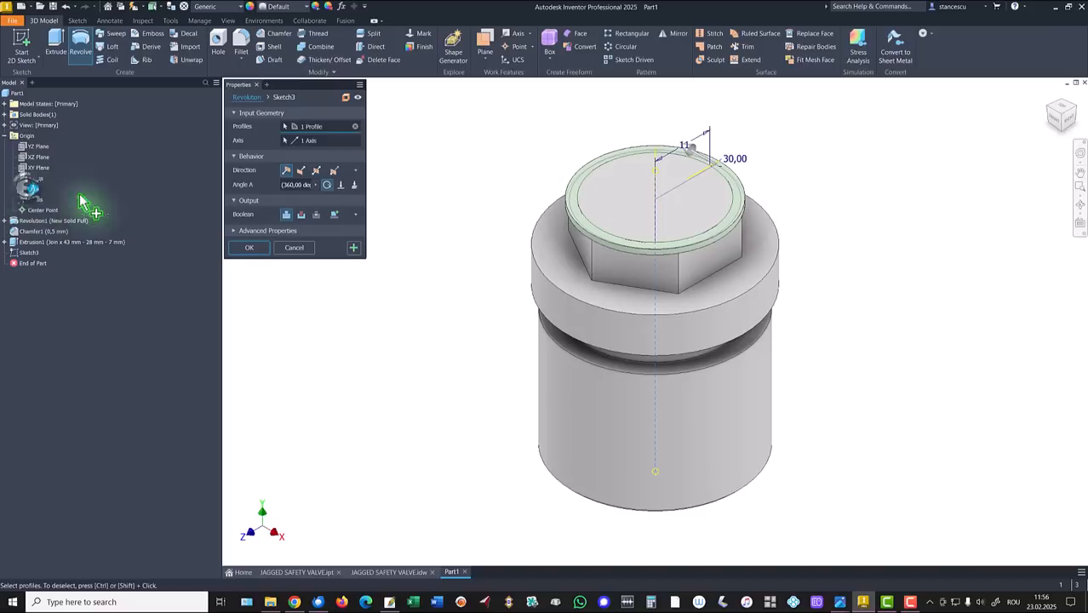
pyautogui.click(301, 215)
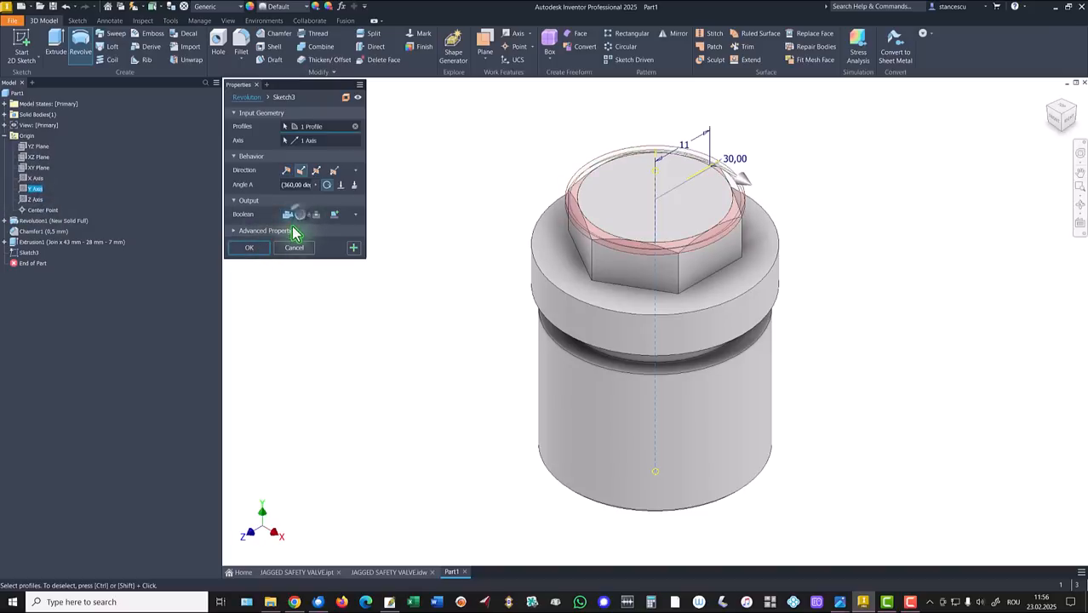
pyautogui.click(249, 248)
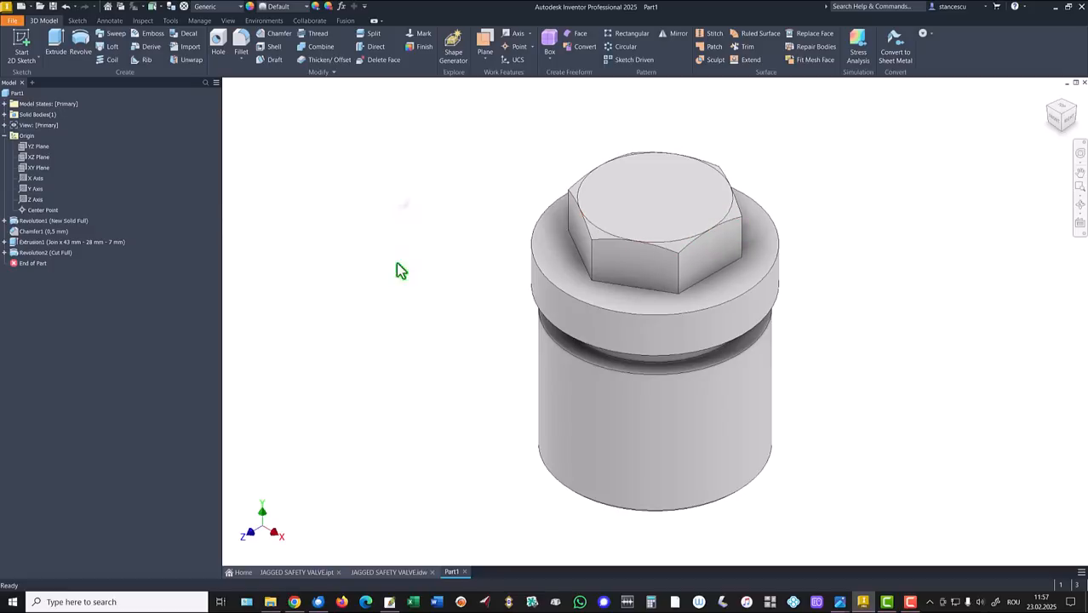
pyautogui.click(389, 573)
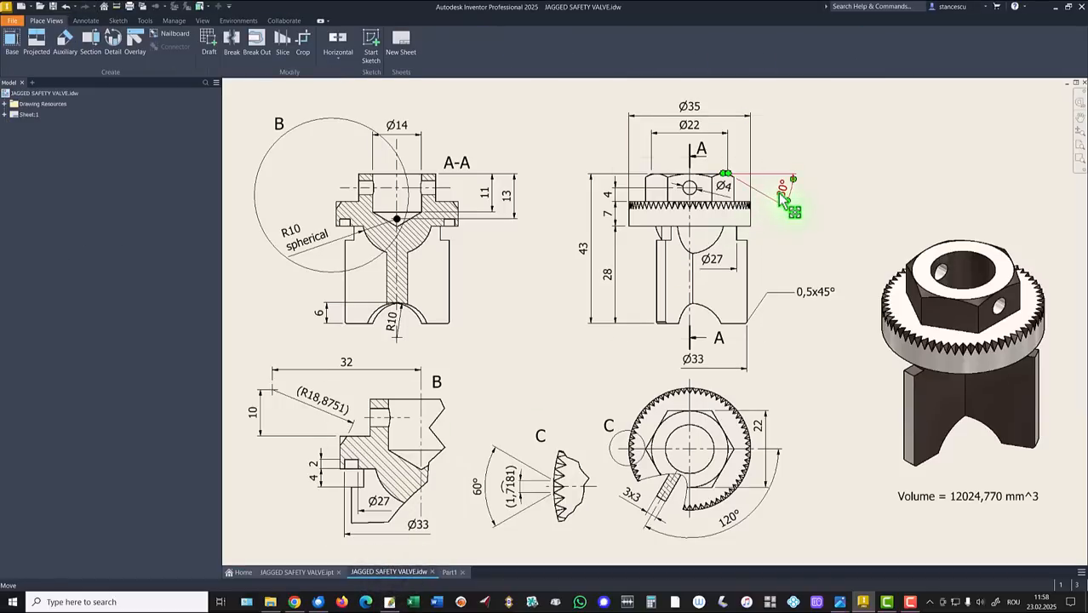
pyautogui.moveTo(782, 198); pyautogui.dragTo(782, 198)
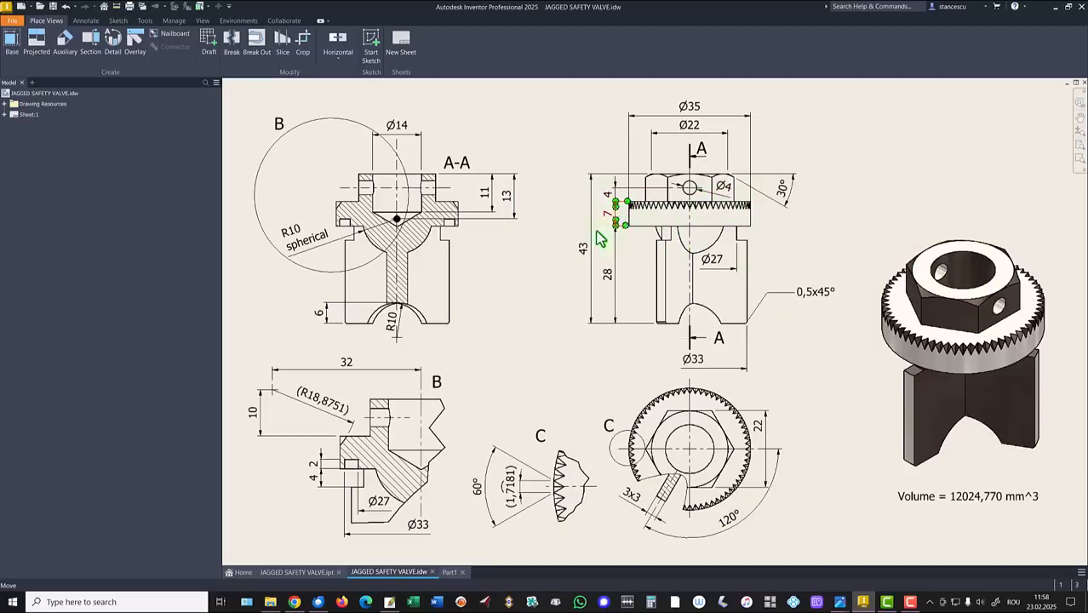
pyautogui.click(449, 572)
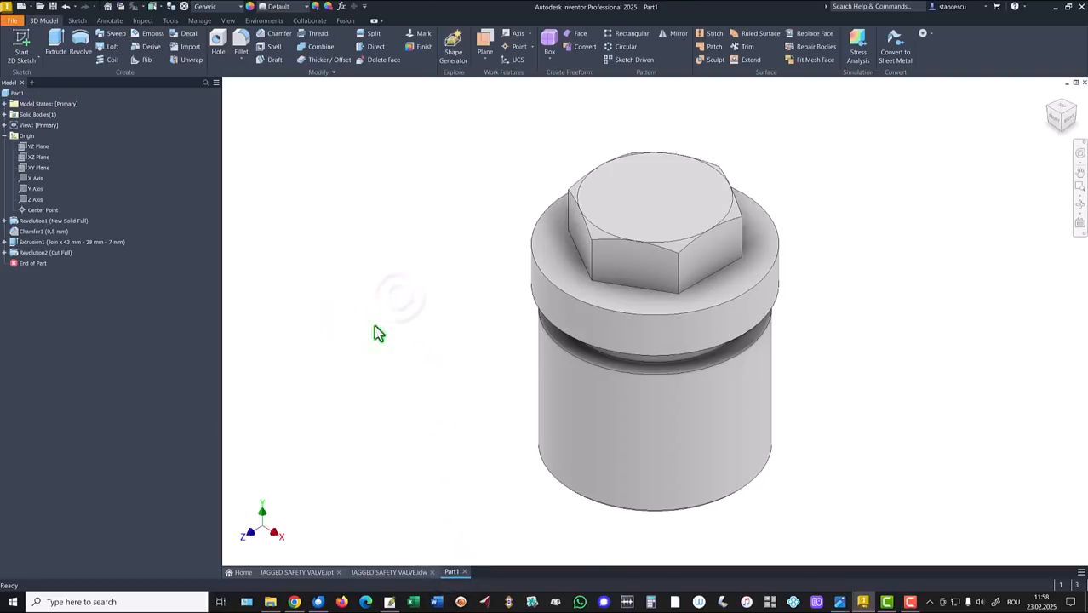
# Sketch a point on a hex side face, vertically aligned with the bottom edge's midpoint.
pyautogui.click(725, 249)
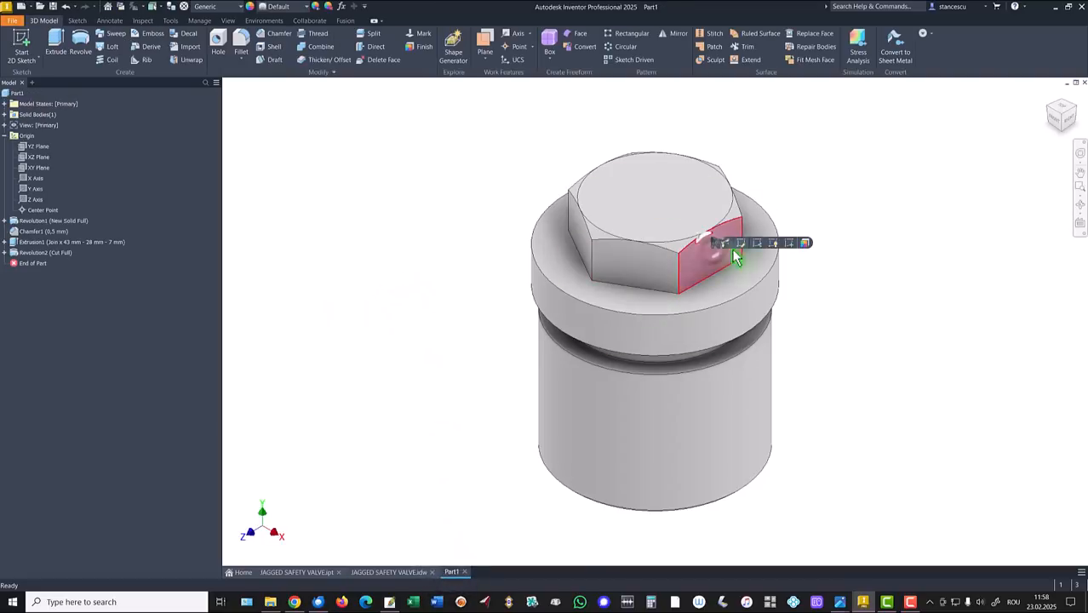
pyautogui.click(786, 244)
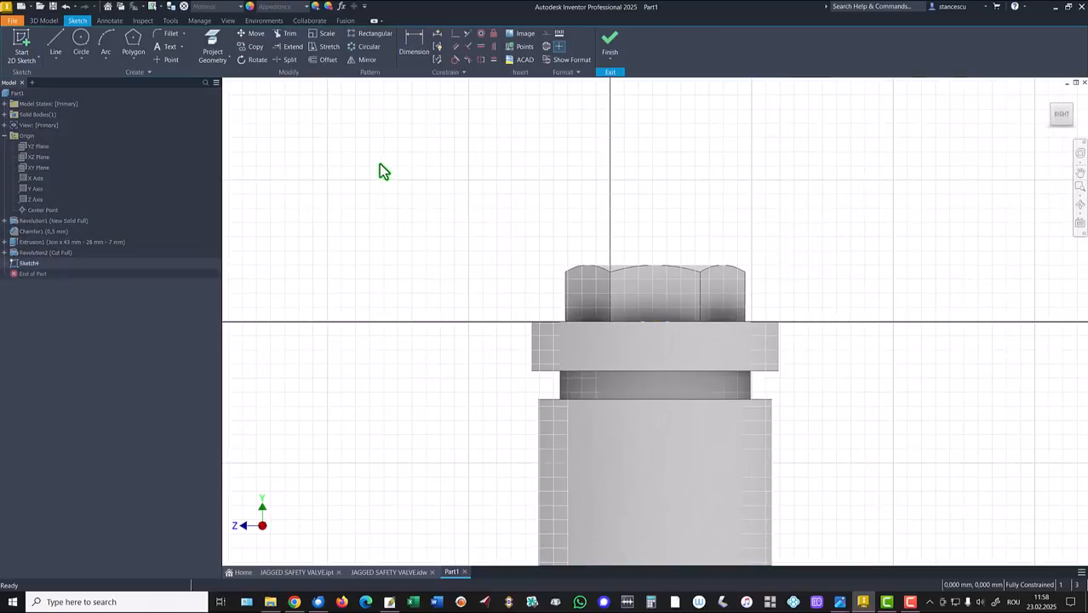
pyautogui.click(171, 63)
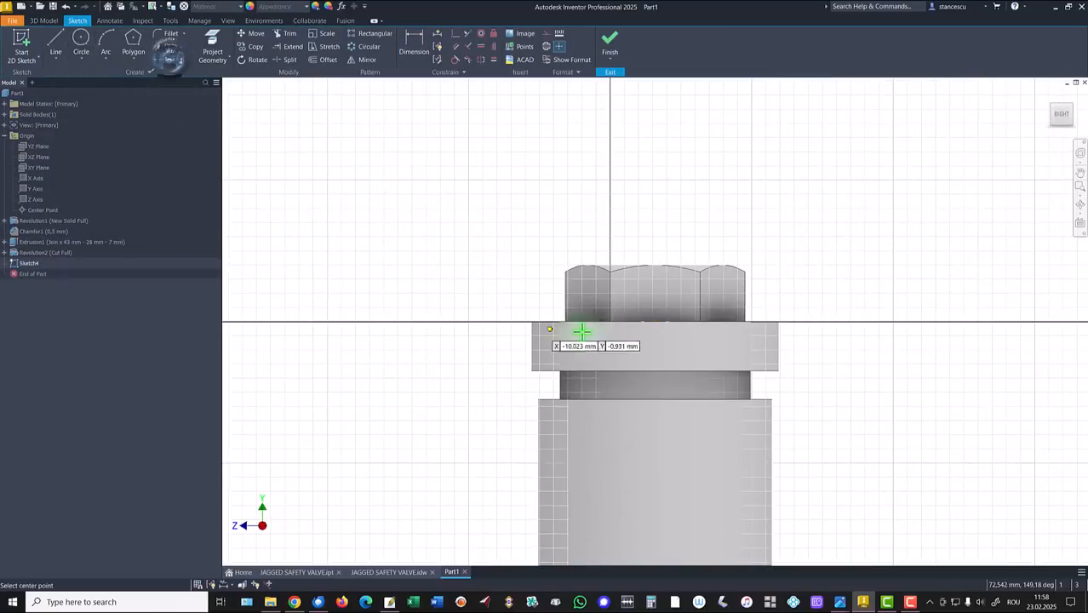
pyautogui.click(667, 285)
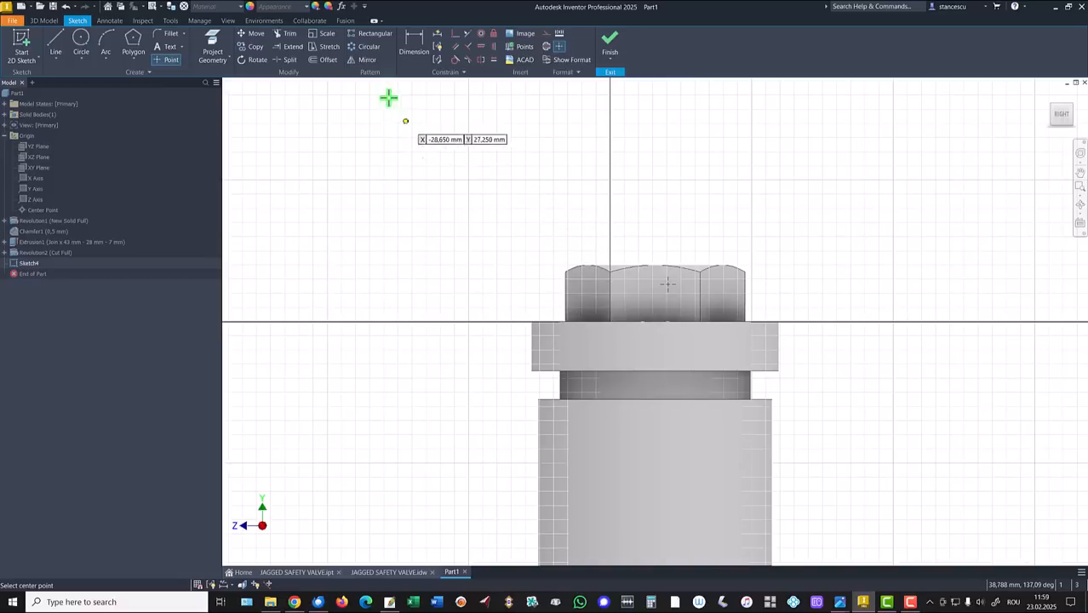
pyautogui.click(497, 48)
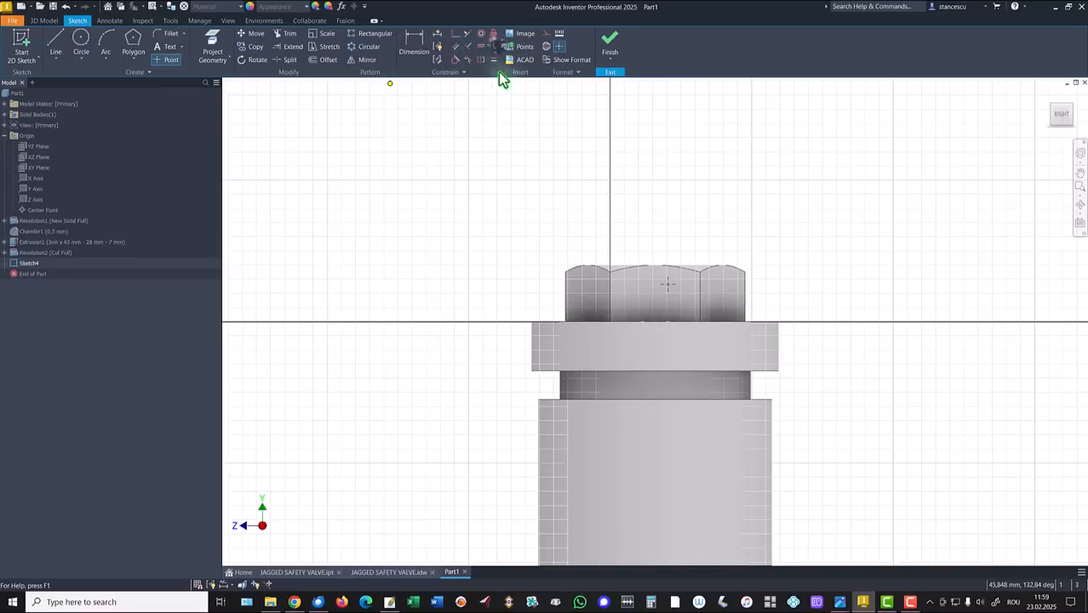
pyautogui.click(668, 286)
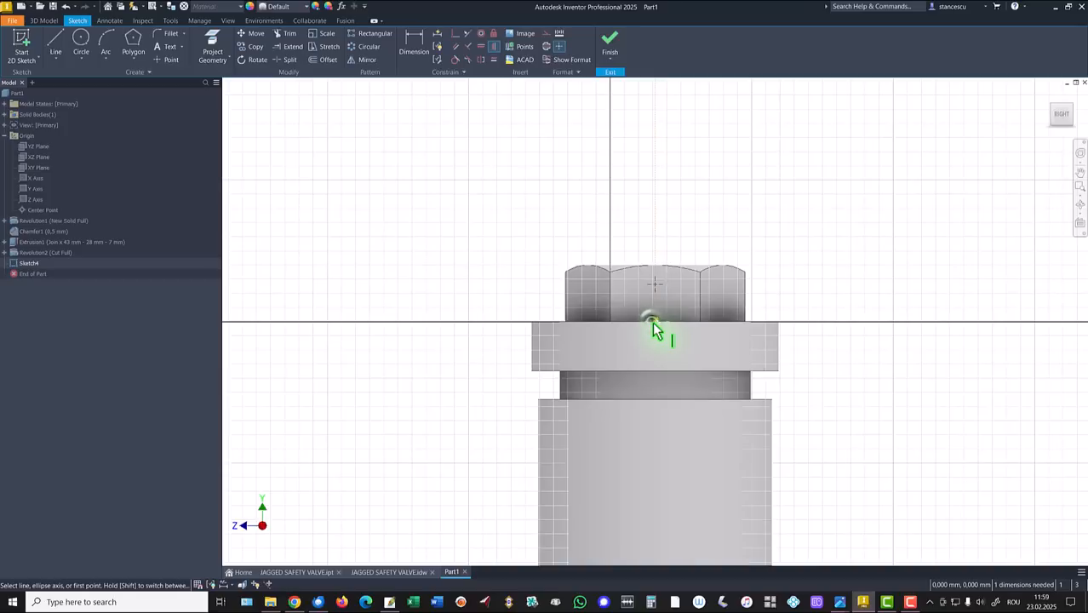
pyautogui.click(654, 324)
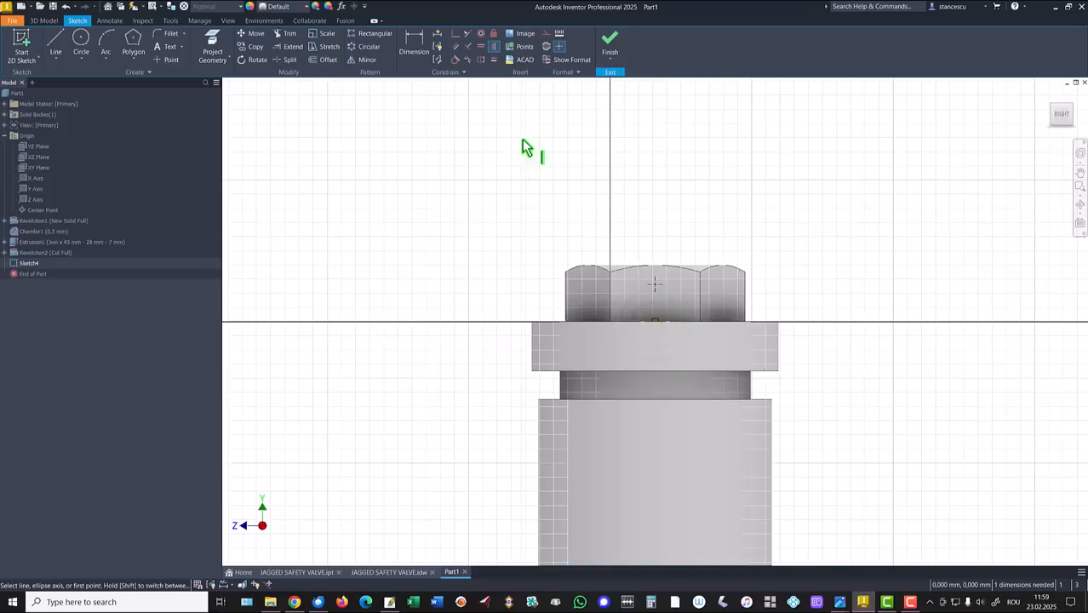
# Dimension the point 4 mm above the face's bottom edge and finish the sketch.
pyautogui.click(410, 44)
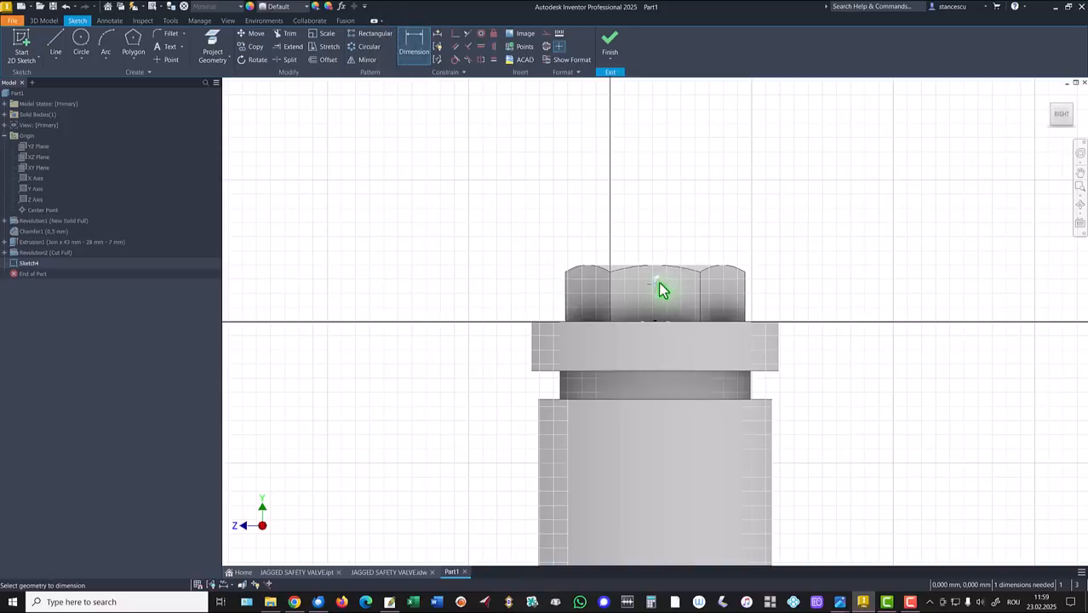
pyautogui.click(656, 284)
pyautogui.click(669, 322)
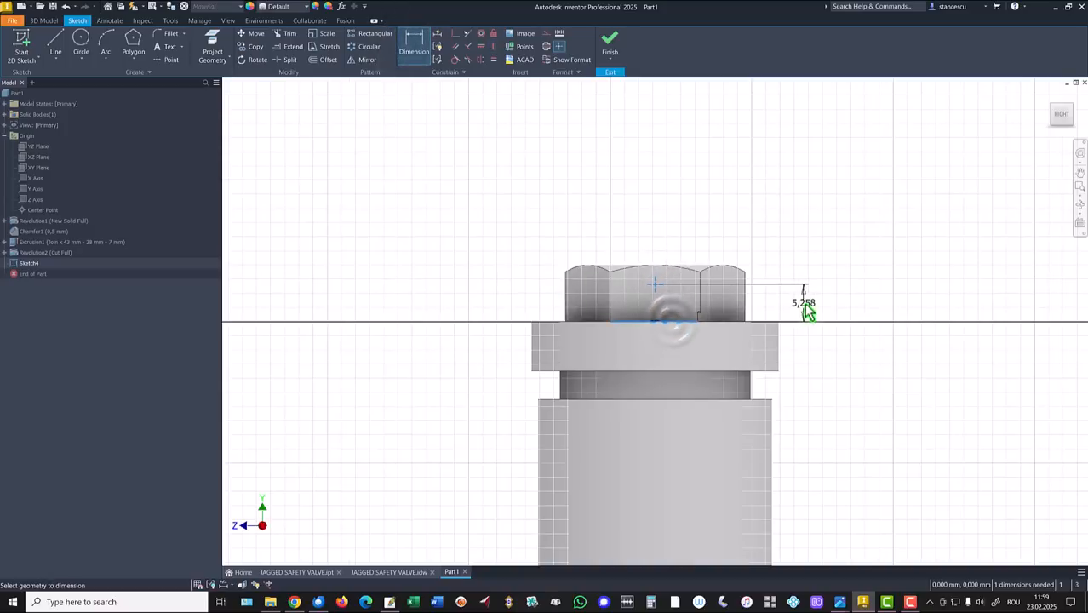
pyautogui.click(806, 310)
pyautogui.write('4')
pyautogui.press('Return')
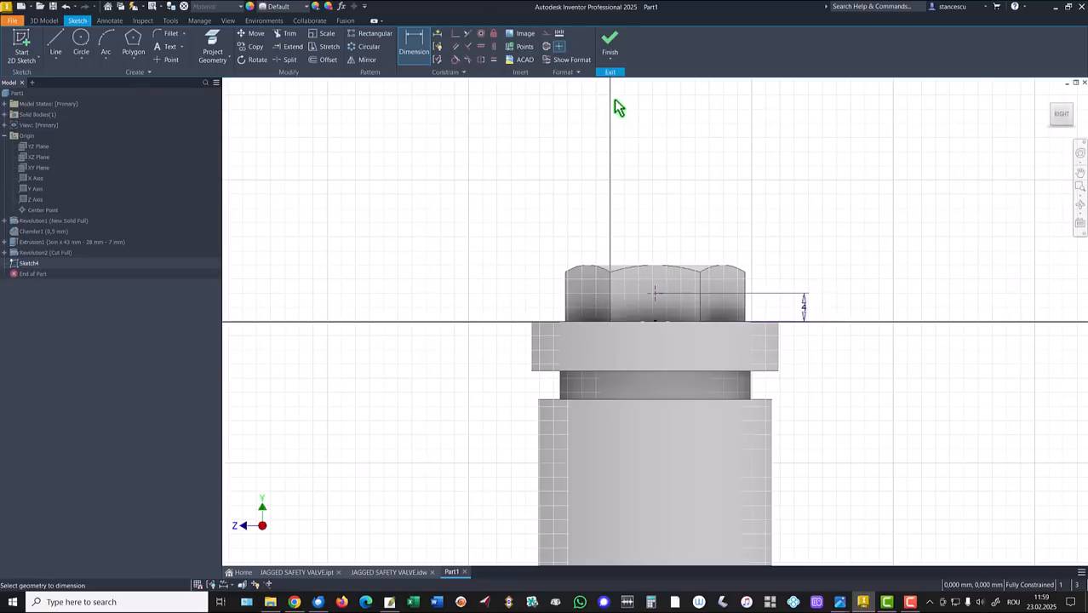
pyautogui.click(609, 41)
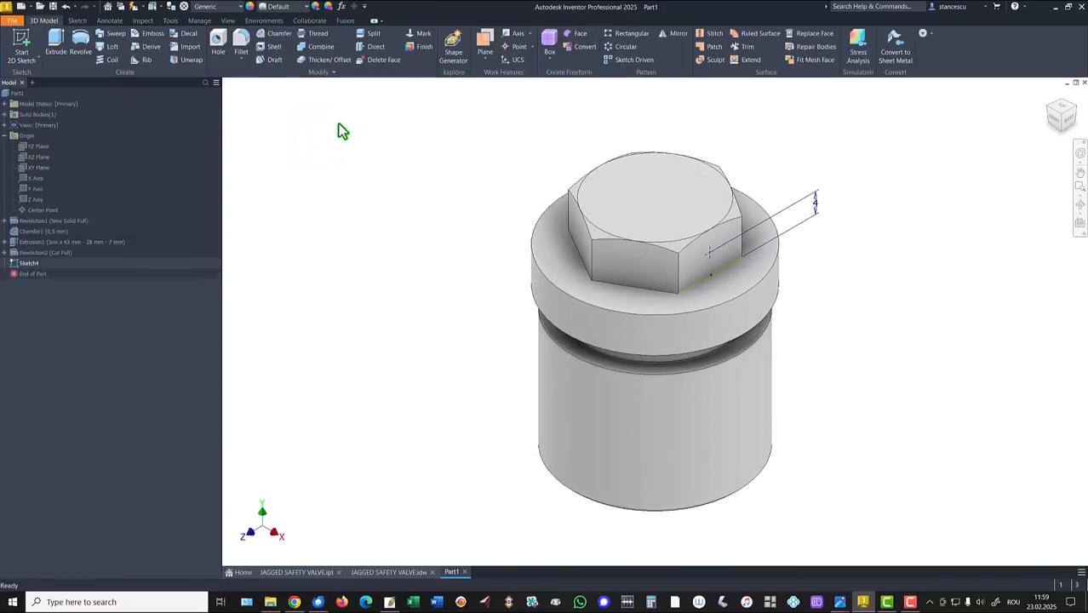
# Drill a Ø4 mm through-all hole at the sketch point, then view the JAGGED SAFETY VALVE.idw drawing.
pyautogui.click(218, 43)
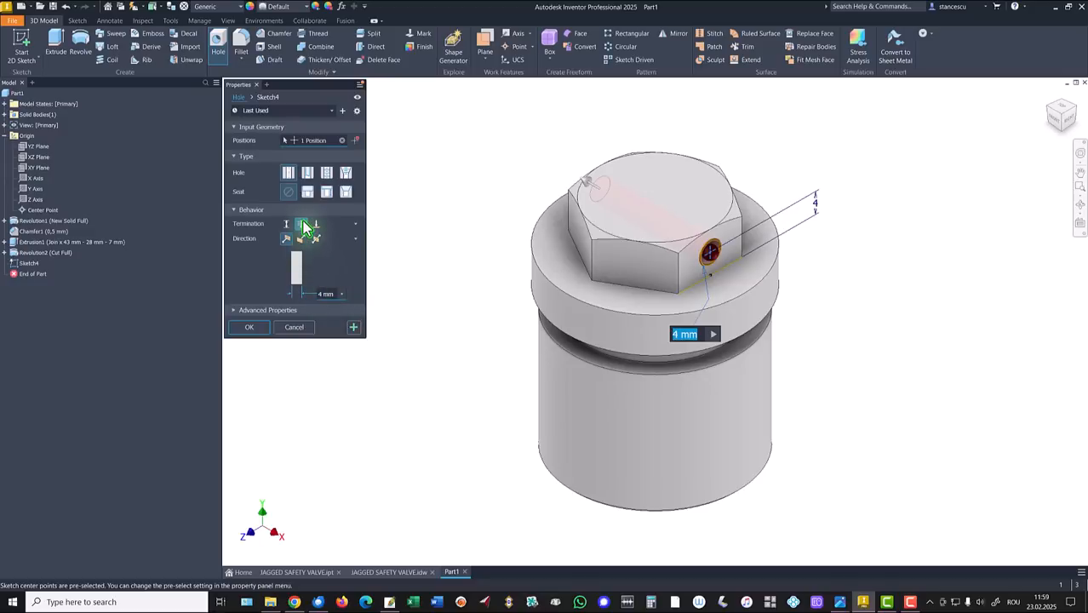
pyautogui.click(248, 329)
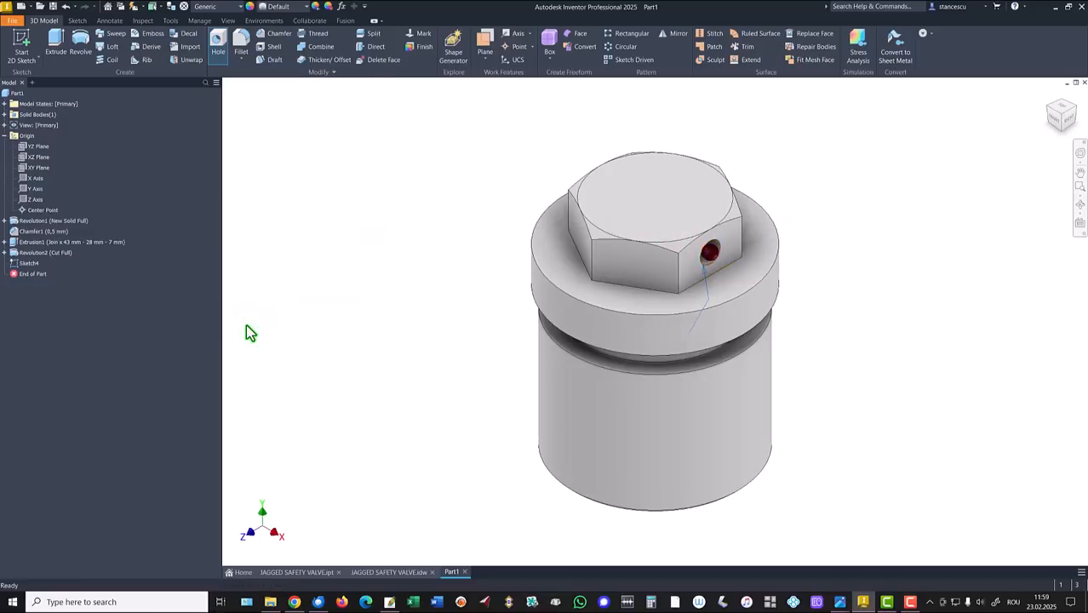
pyautogui.click(366, 572)
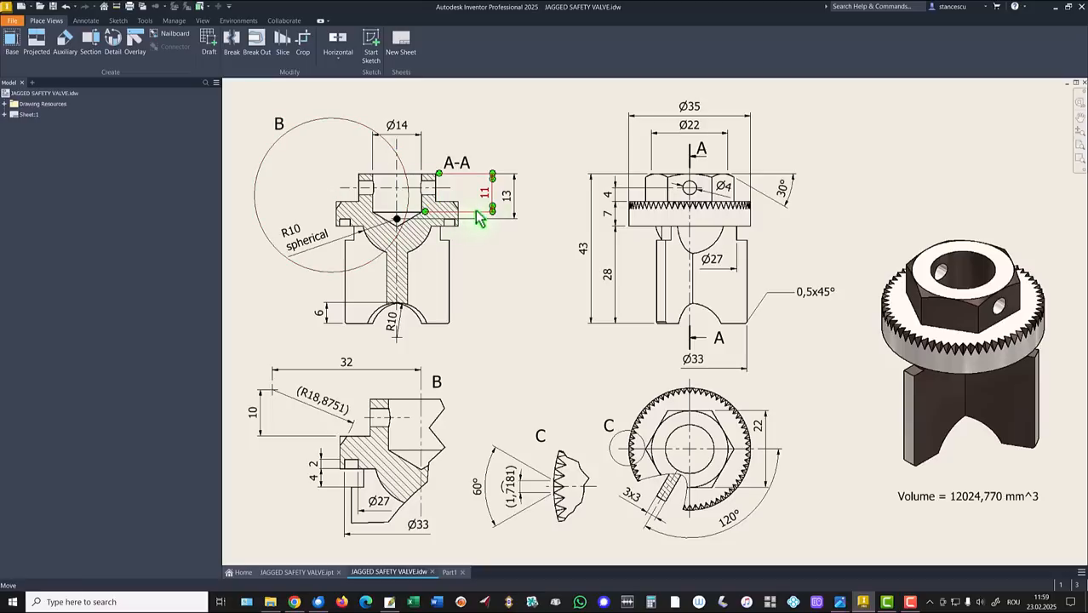
# Back in Part1, bore a Ø14 mm, 11 mm deep hole concentric on the hex boss's top face.
pyautogui.click(446, 571)
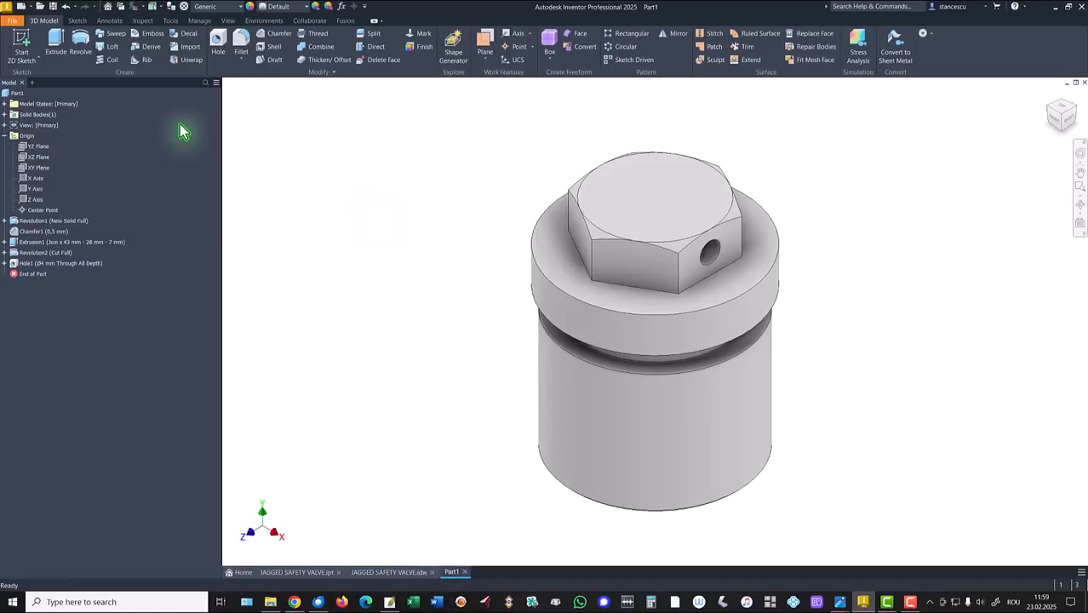
pyautogui.click(218, 43)
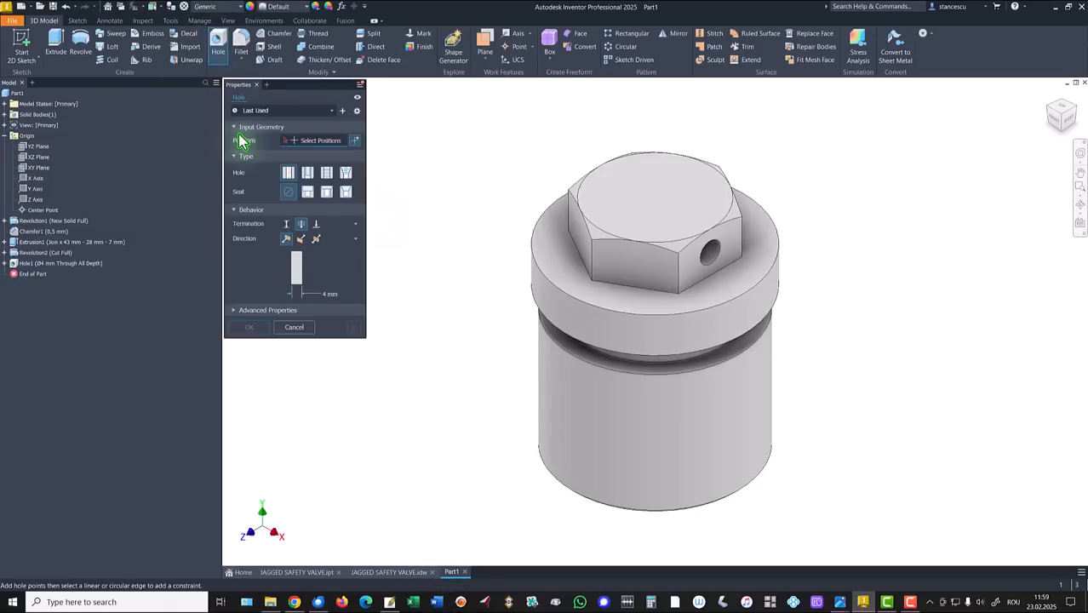
pyautogui.click(597, 192)
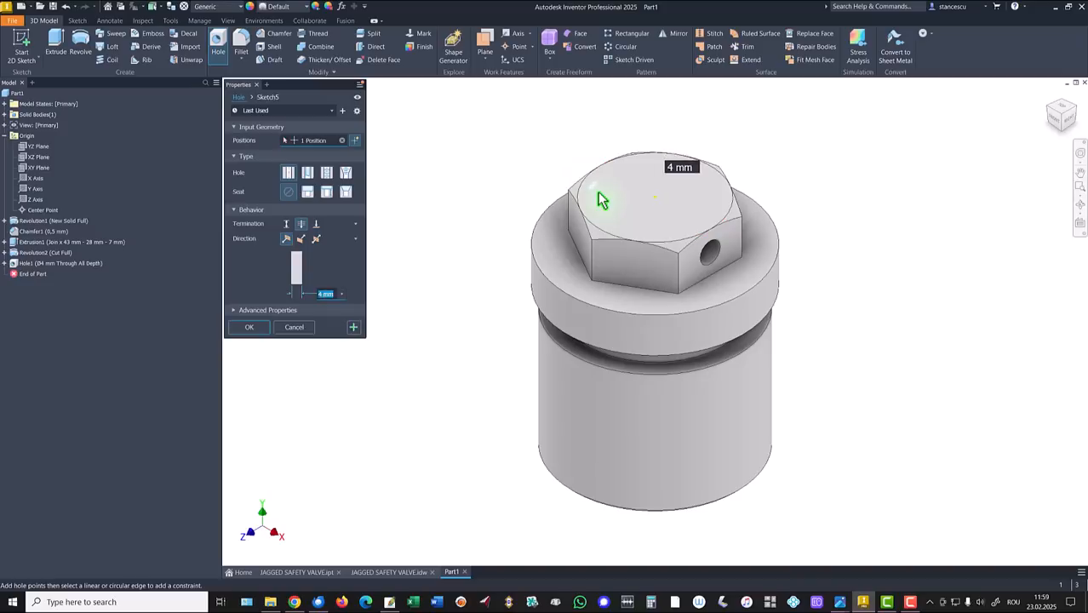
pyautogui.click(634, 157)
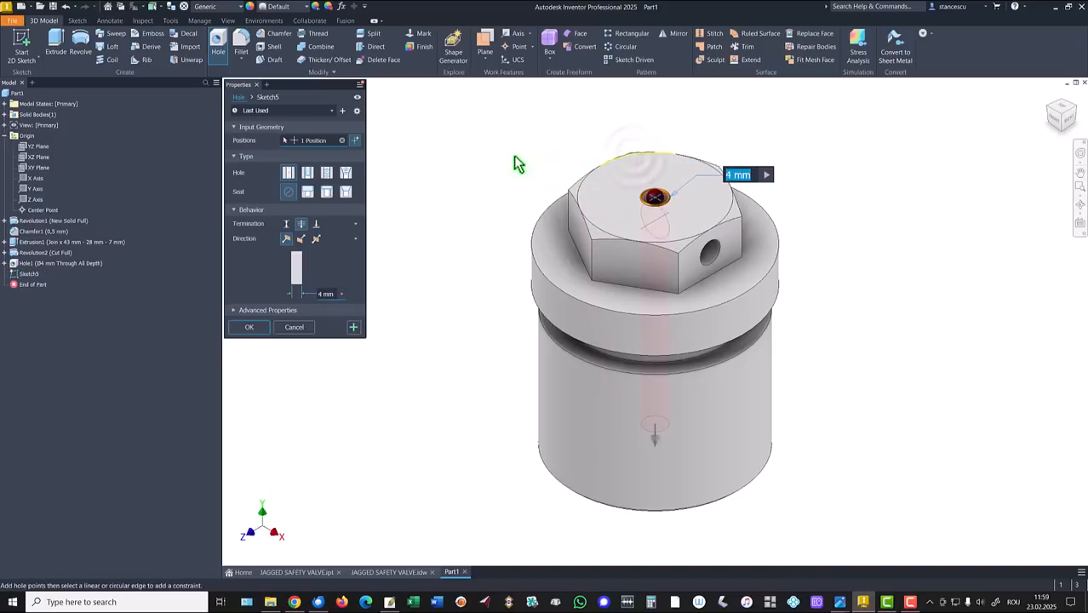
pyautogui.click(287, 223)
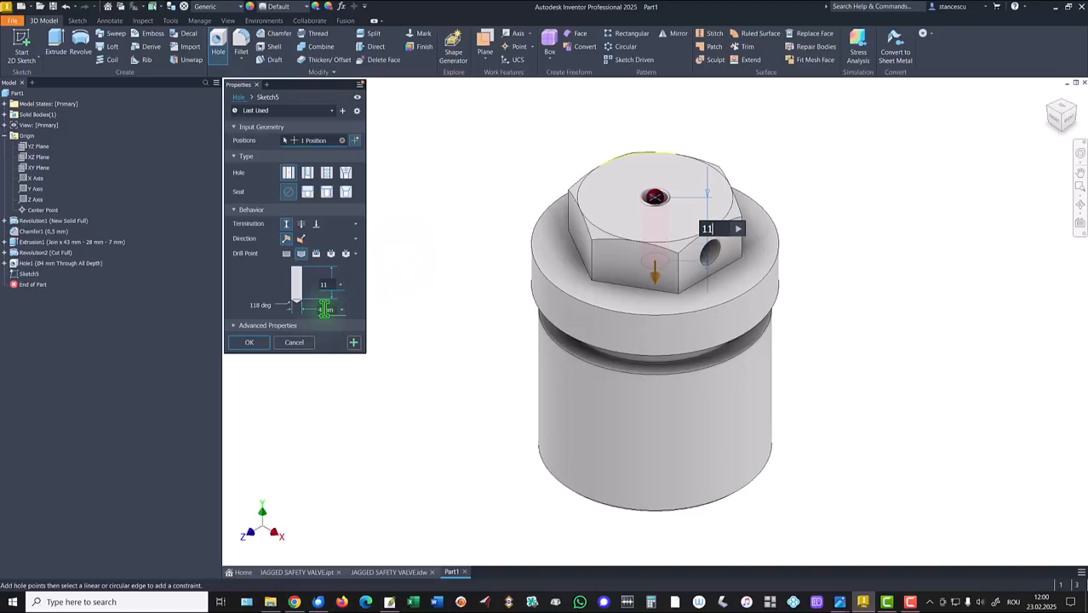
pyautogui.press('Tab')
pyautogui.write('14')
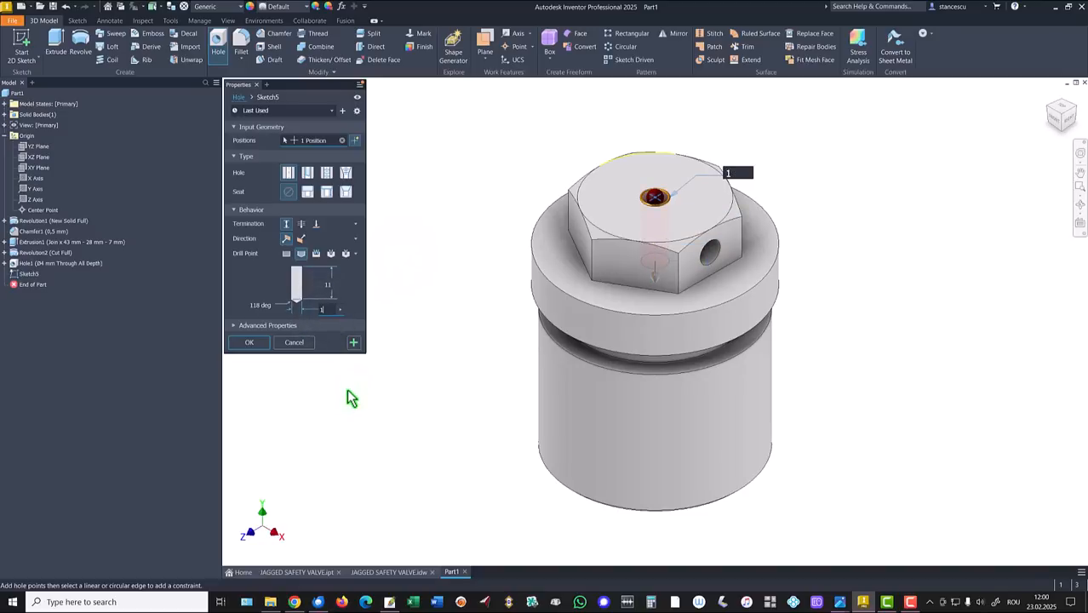
pyautogui.click(250, 344)
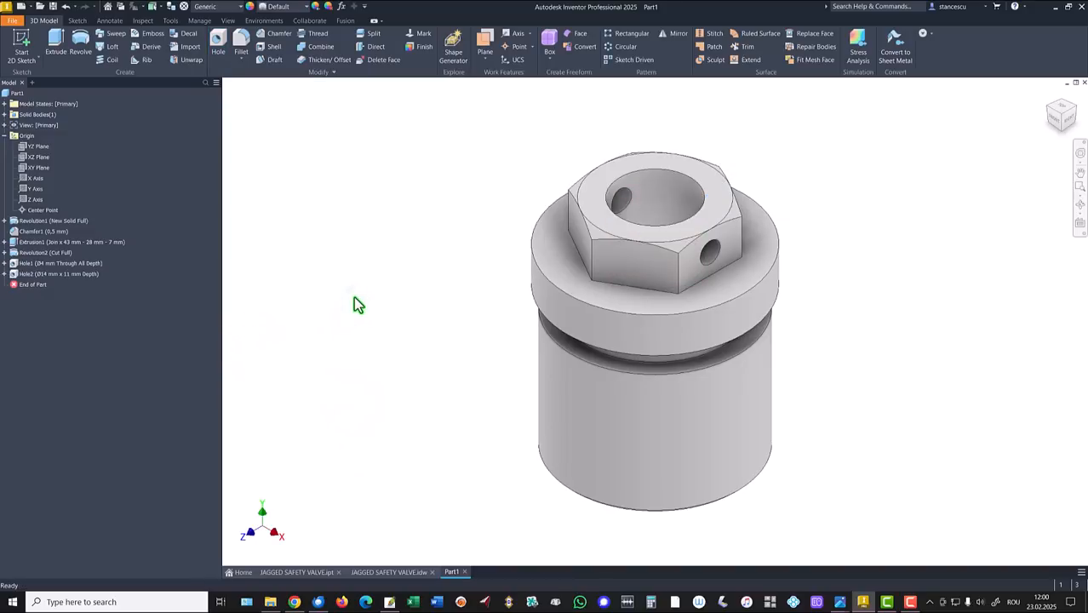
pyautogui.click(308, 572)
pyautogui.keyDown('shift'); pyautogui.moveTo(413, 432); pyautogui.dragTo(687, 434, button='middle'); pyautogui.keyUp('shift')
pyautogui.keyDown('shift'); pyautogui.moveTo(843, 338); pyautogui.dragTo(813, 360, button='middle'); pyautogui.keyUp('shift')
pyautogui.press('F6')
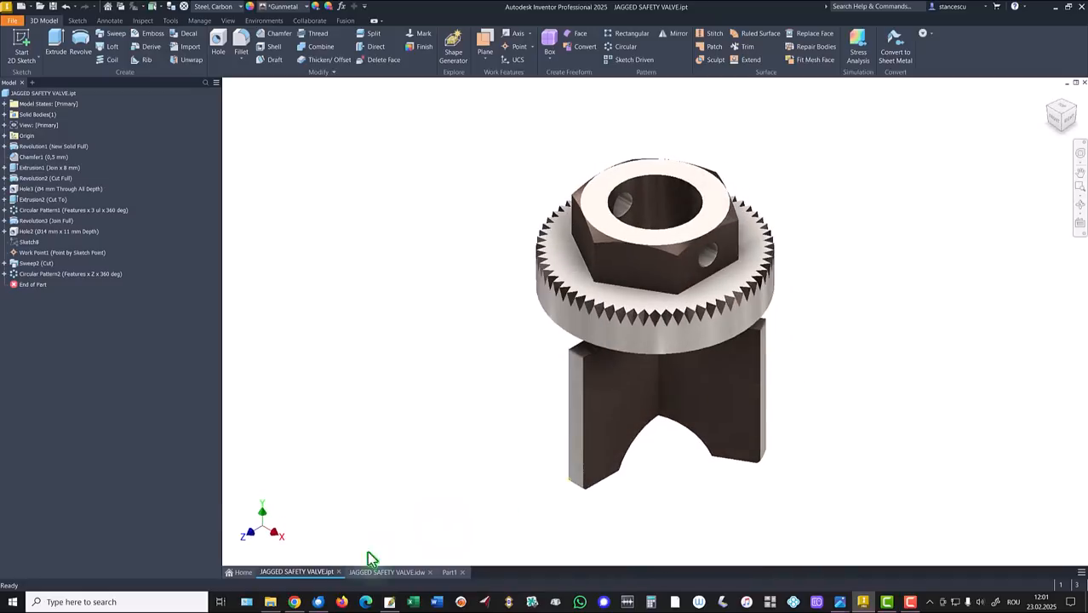
pyautogui.click(385, 572)
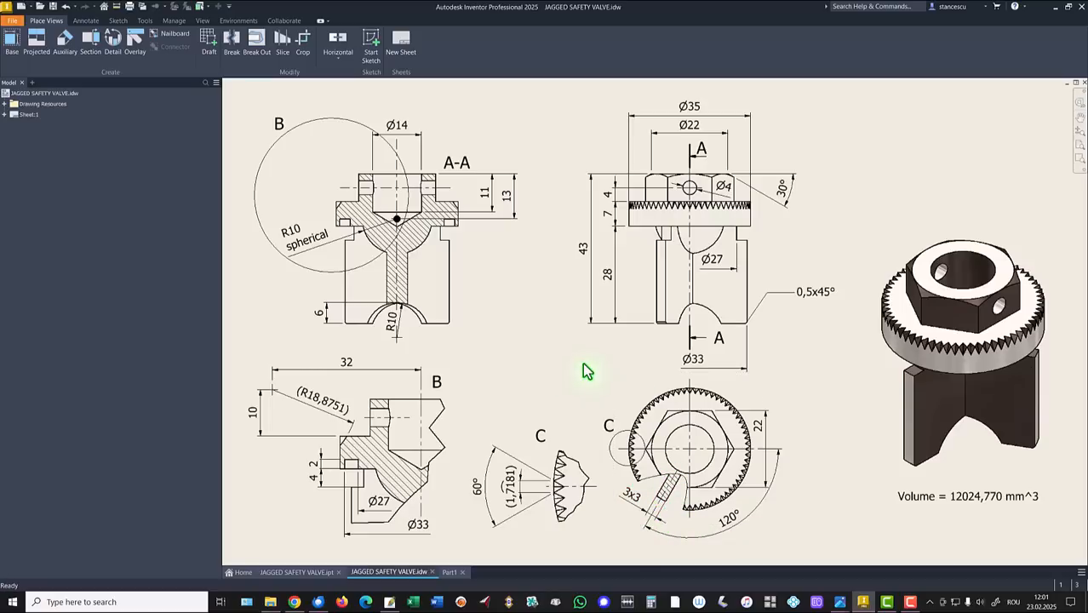
pyautogui.click(447, 572)
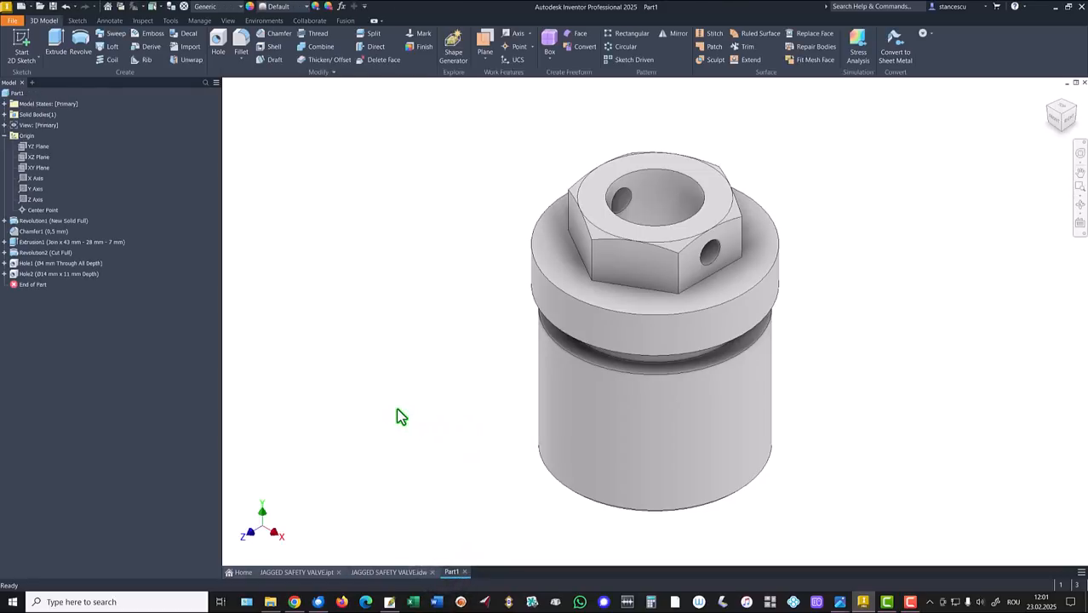
pyautogui.keyDown('shift'); pyautogui.moveTo(400, 417); pyautogui.dragTo(553, 517, button='middle'); pyautogui.keyUp('shift')
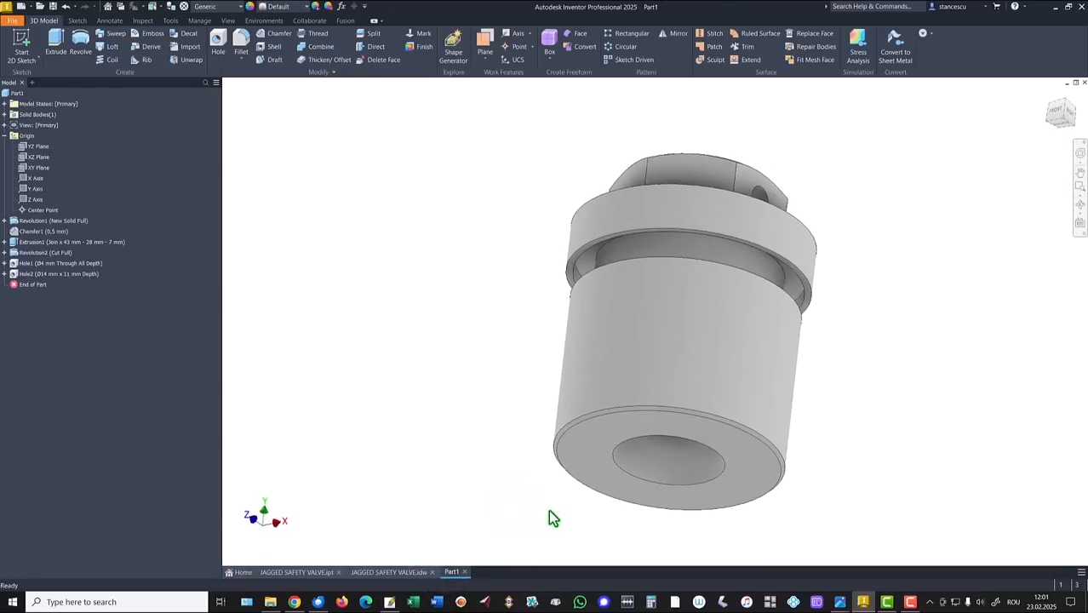
# Start a sketch on the part's bottom face and project its outer circular edge.
pyautogui.click(595, 458)
pyautogui.click(671, 445)
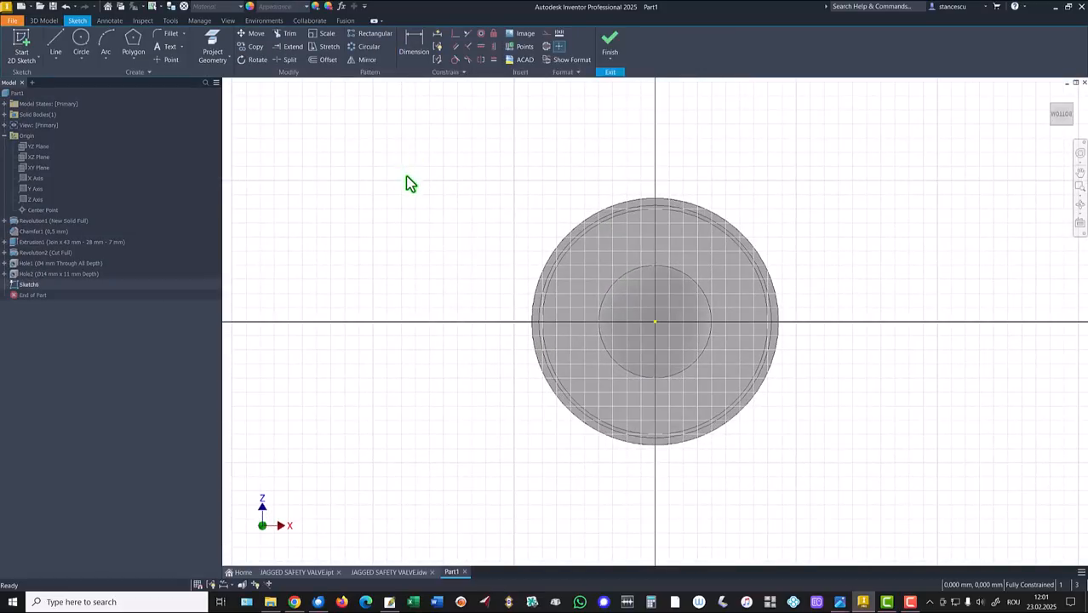
pyautogui.click(55, 49)
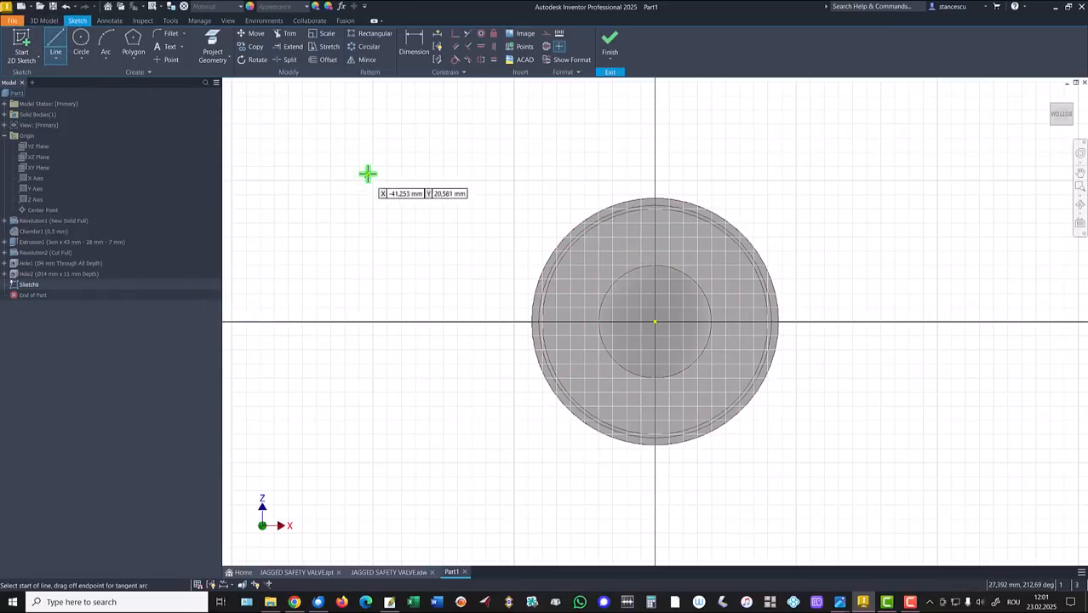
pyautogui.click(213, 45)
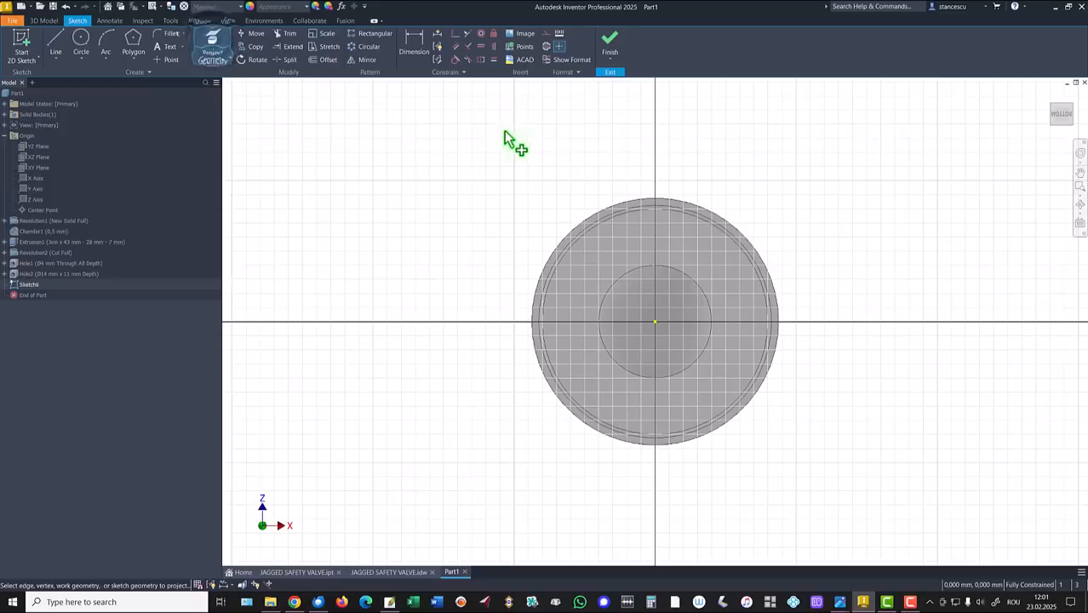
pyautogui.click(610, 206)
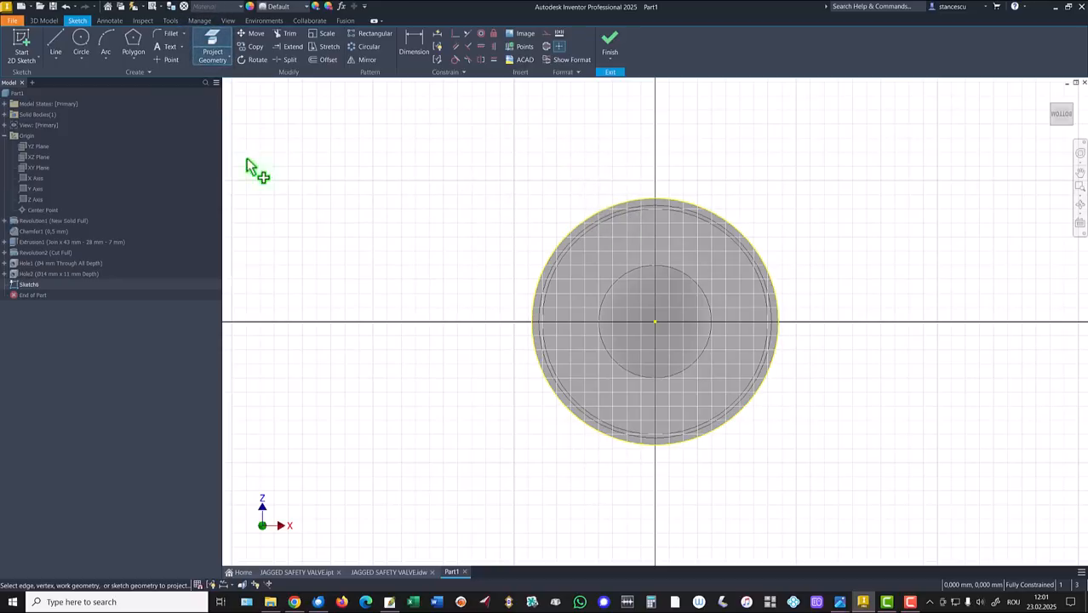
# Draw a vertical line from the circle edge to just right of centre, then an angled line to the edge.
pyautogui.click(56, 47)
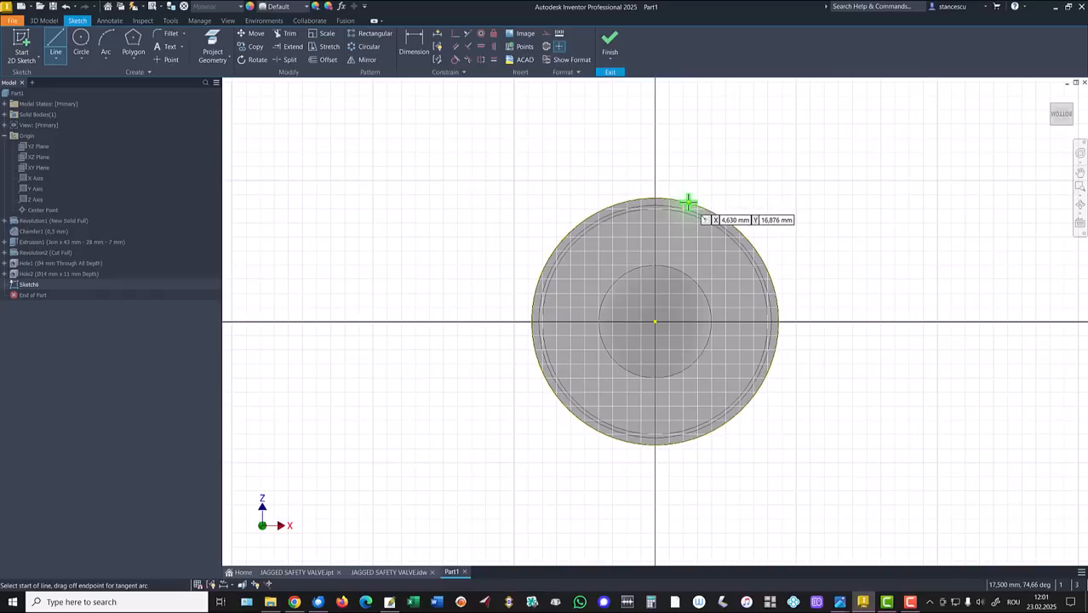
pyautogui.click(686, 206)
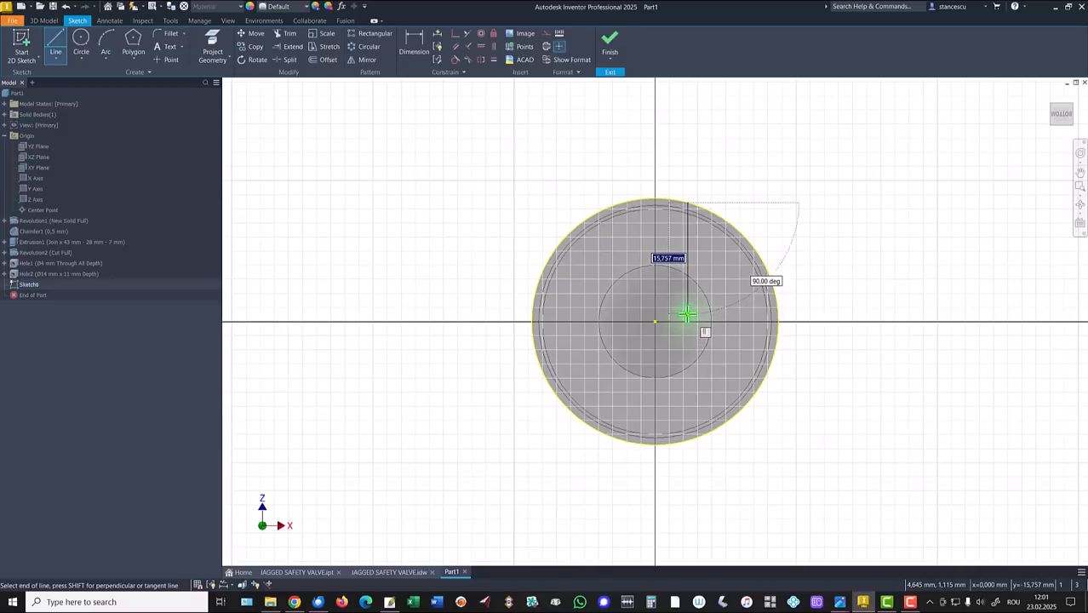
pyautogui.click(686, 318)
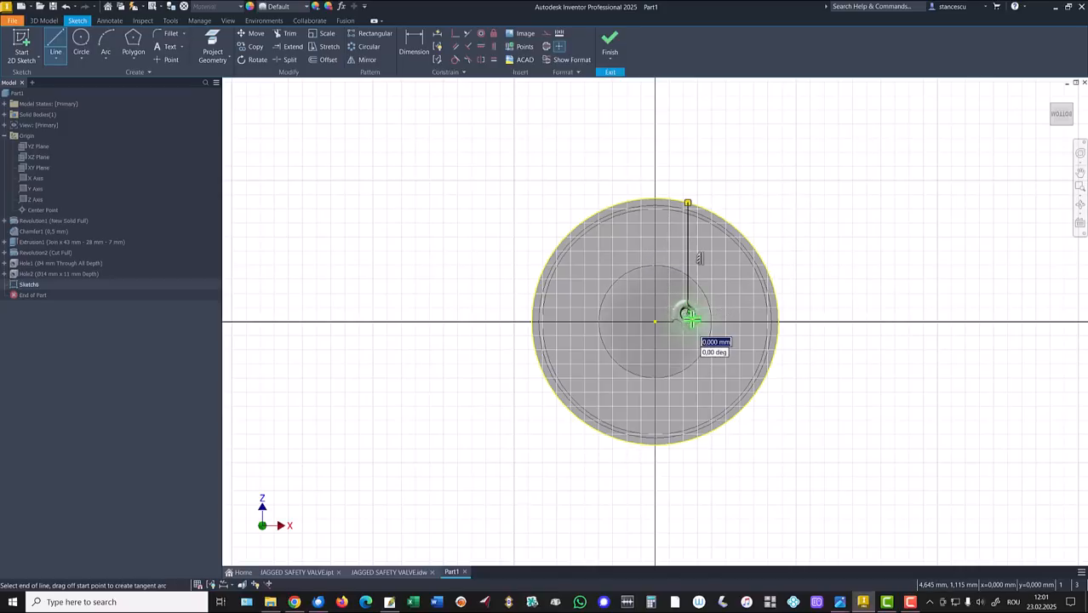
pyautogui.doubleClick(770, 366)
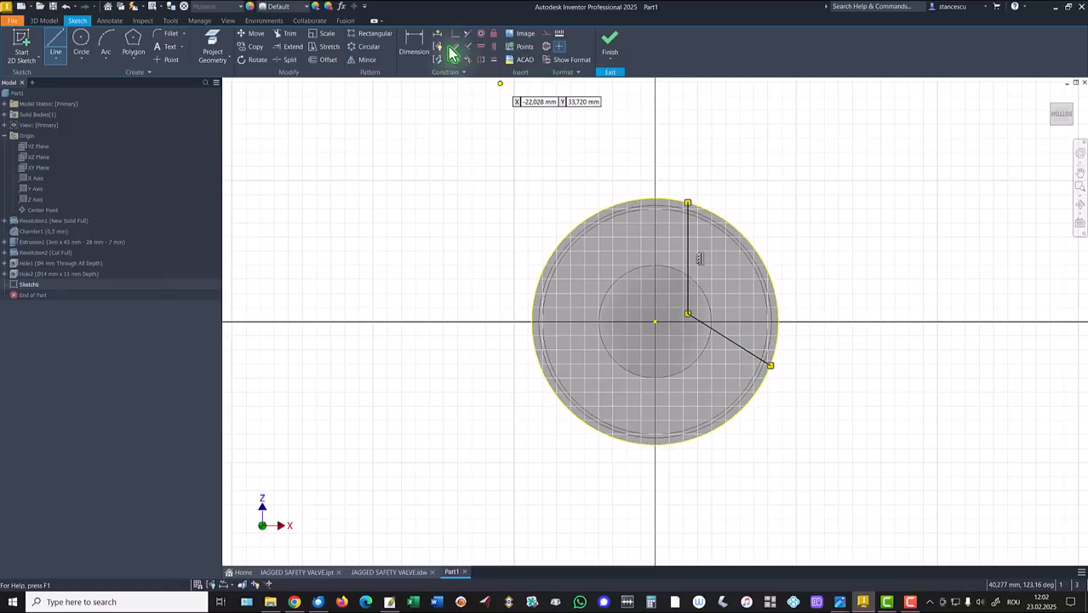
# Dimension the vertical line 1.5 mm from centre and link the diagonal line's offset to that value.
pyautogui.click(417, 46)
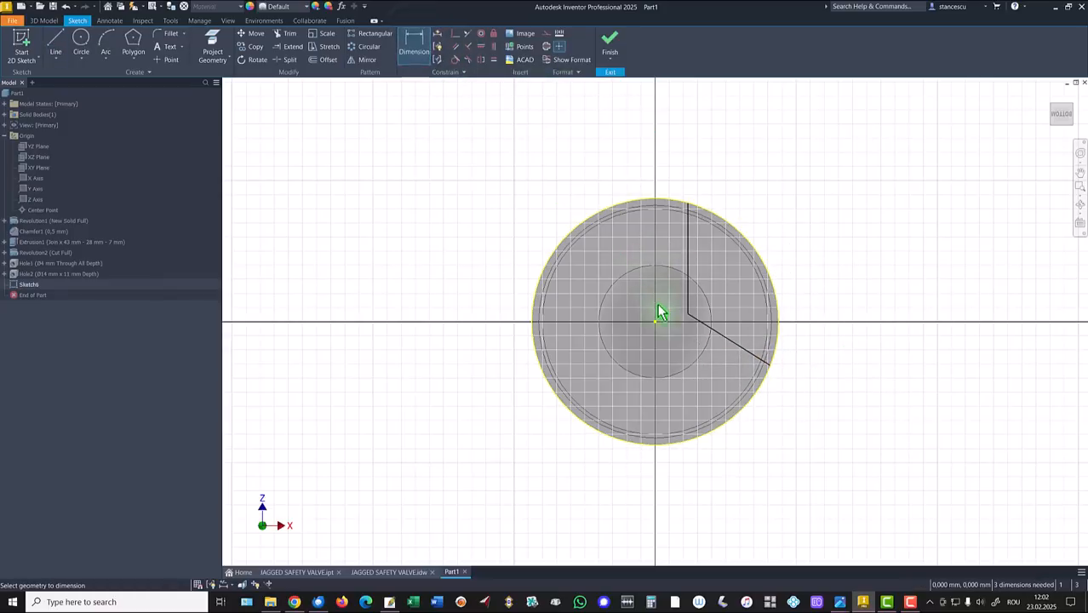
pyautogui.click(689, 249)
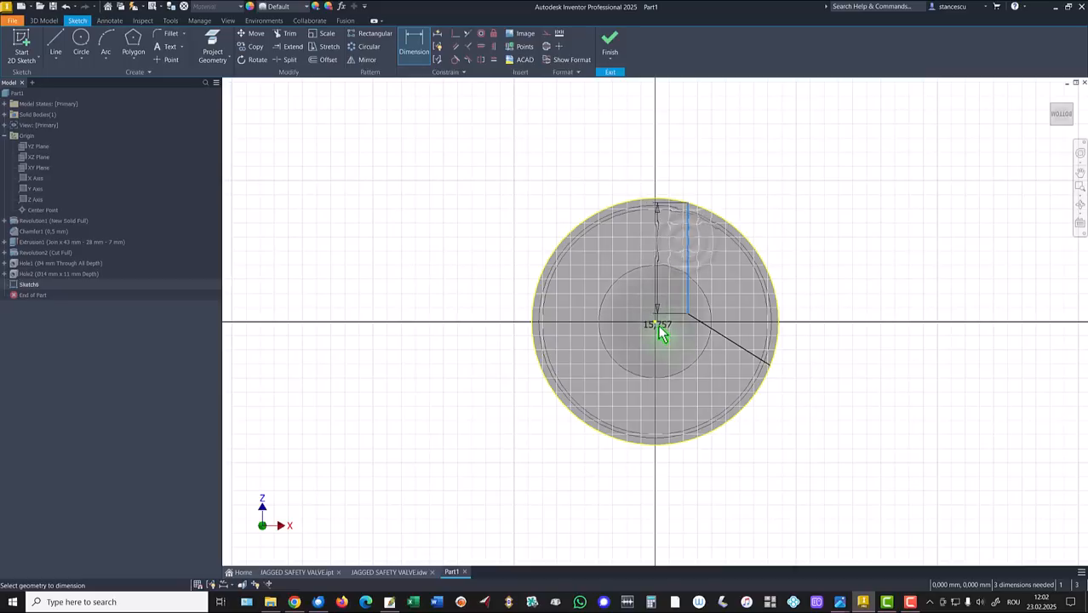
pyautogui.click(656, 328)
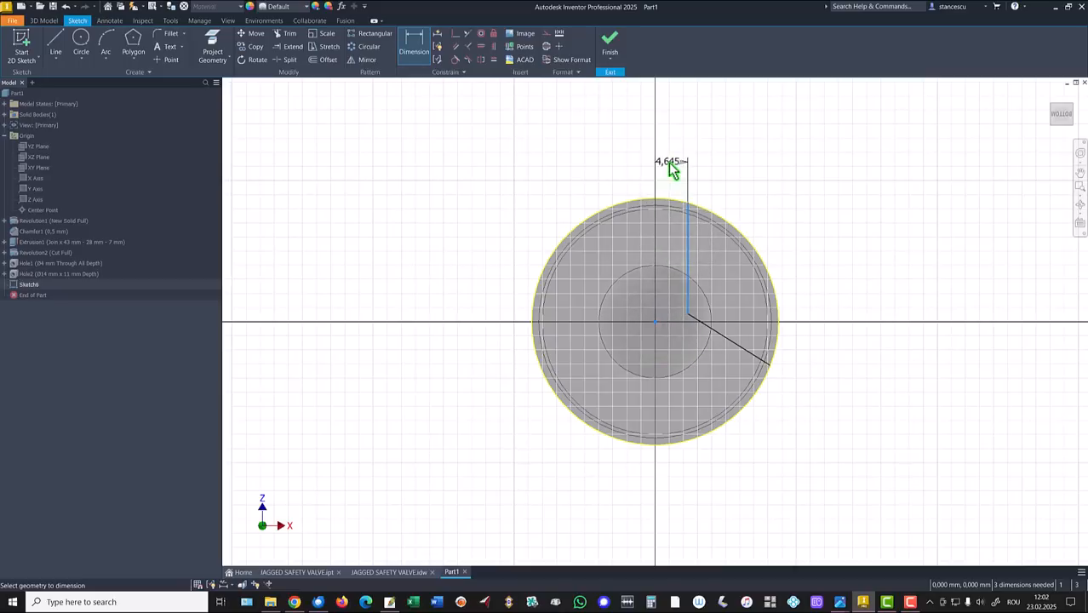
pyautogui.click(670, 162)
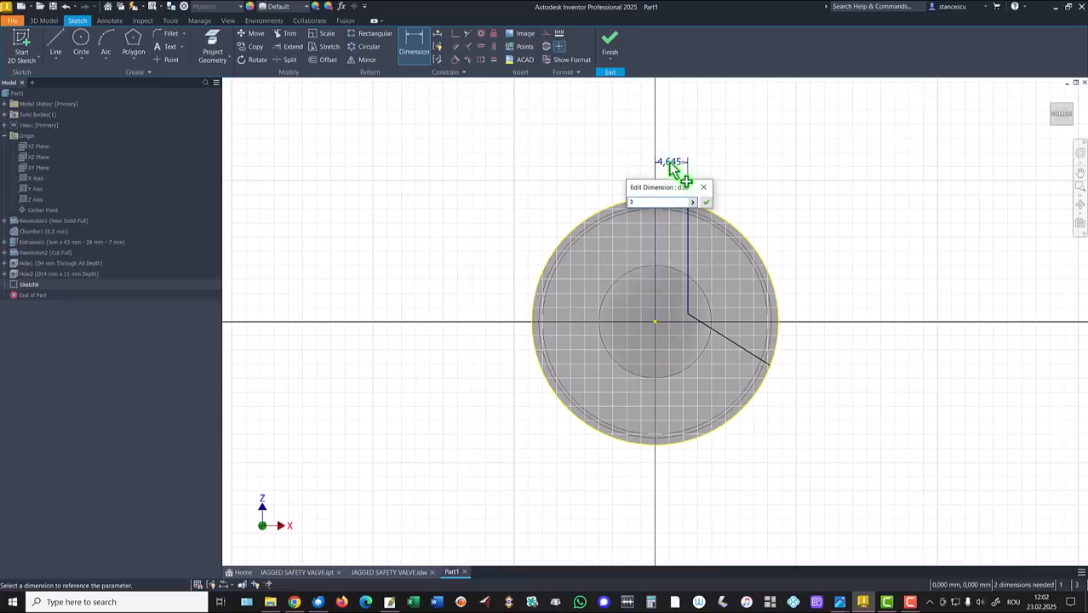
pyautogui.press('Return')
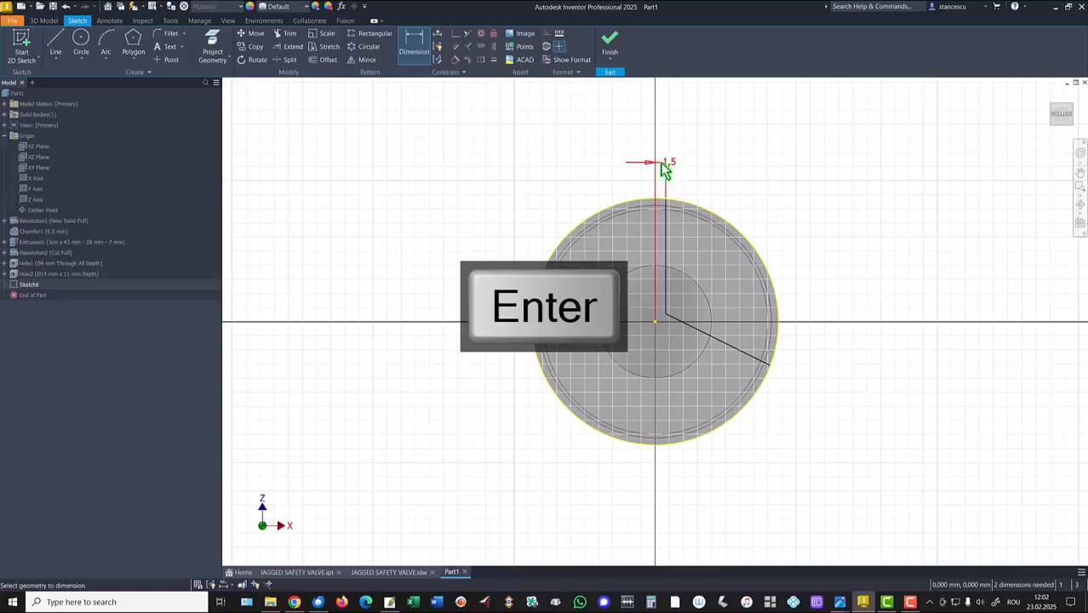
pyautogui.click(734, 348)
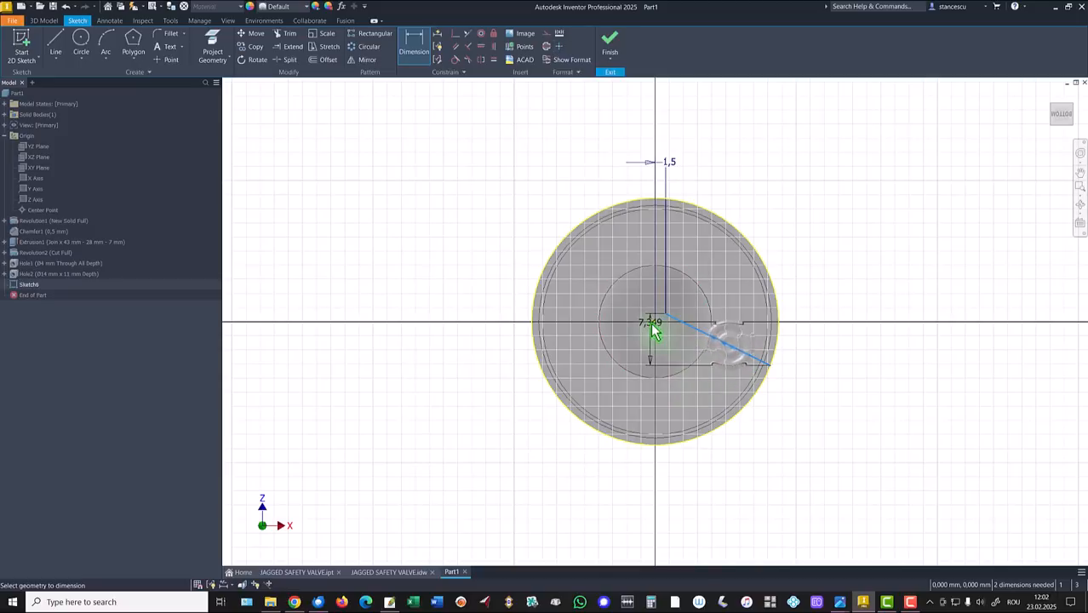
pyautogui.click(797, 388)
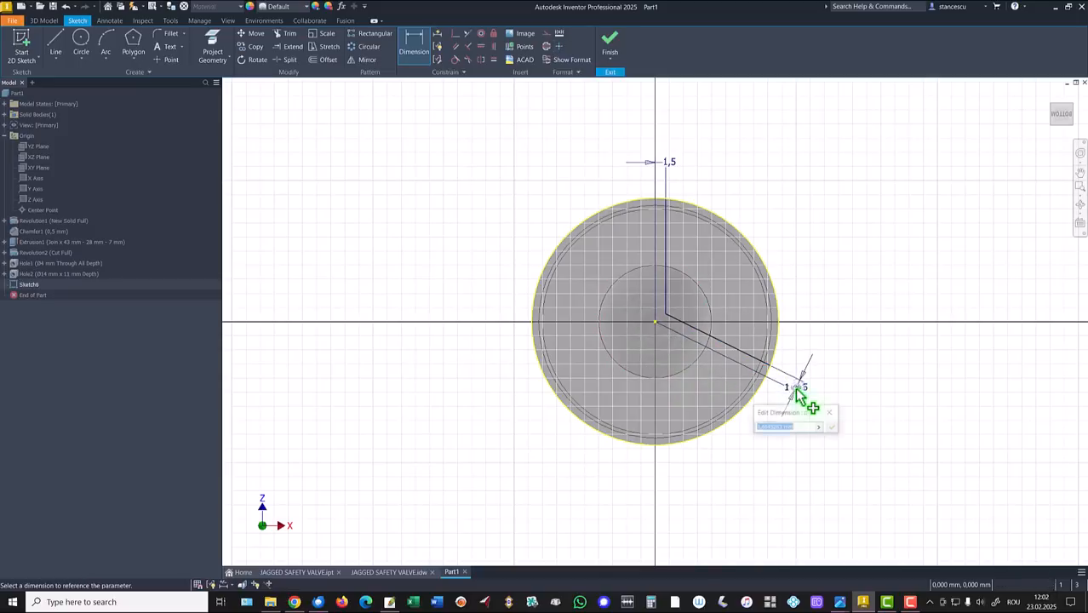
pyautogui.click(671, 167)
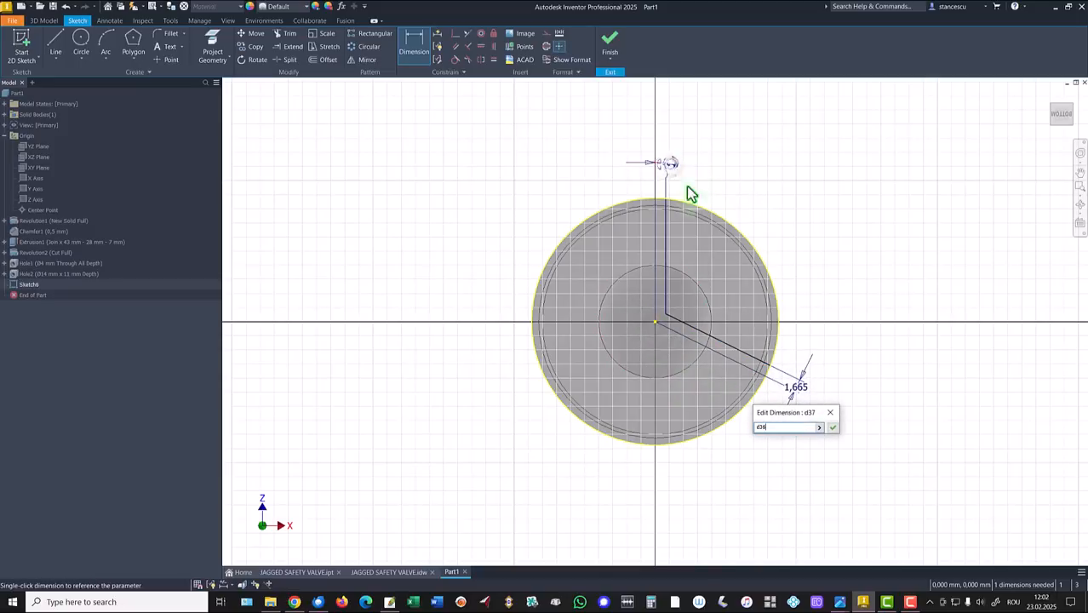
pyautogui.click(832, 428)
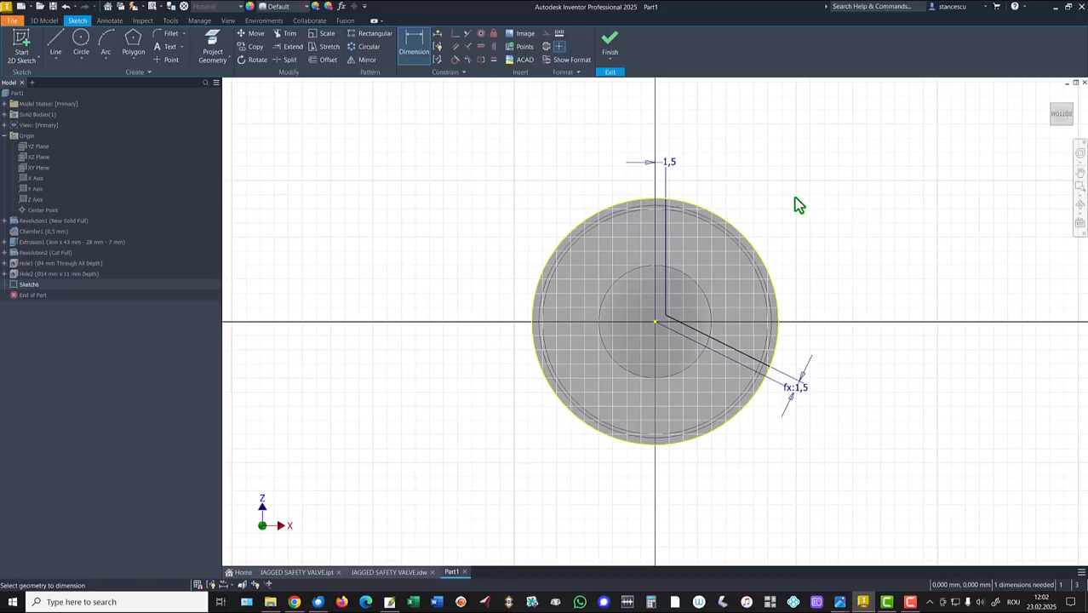
# Set a 120° angle between the two lines and finish the sketch.
pyautogui.click(663, 220)
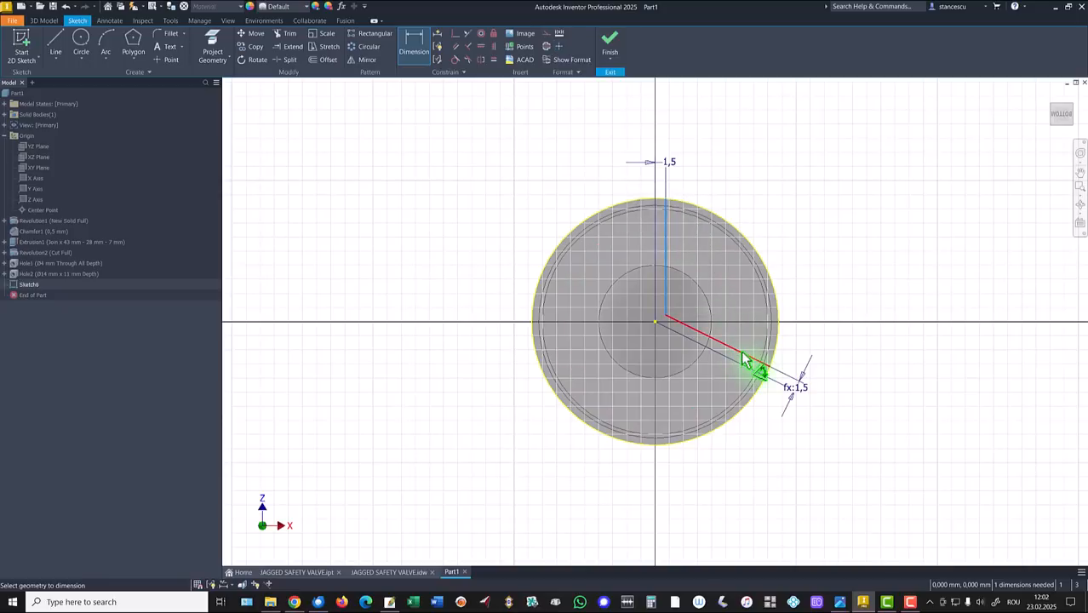
pyautogui.click(750, 359)
pyautogui.click(790, 237)
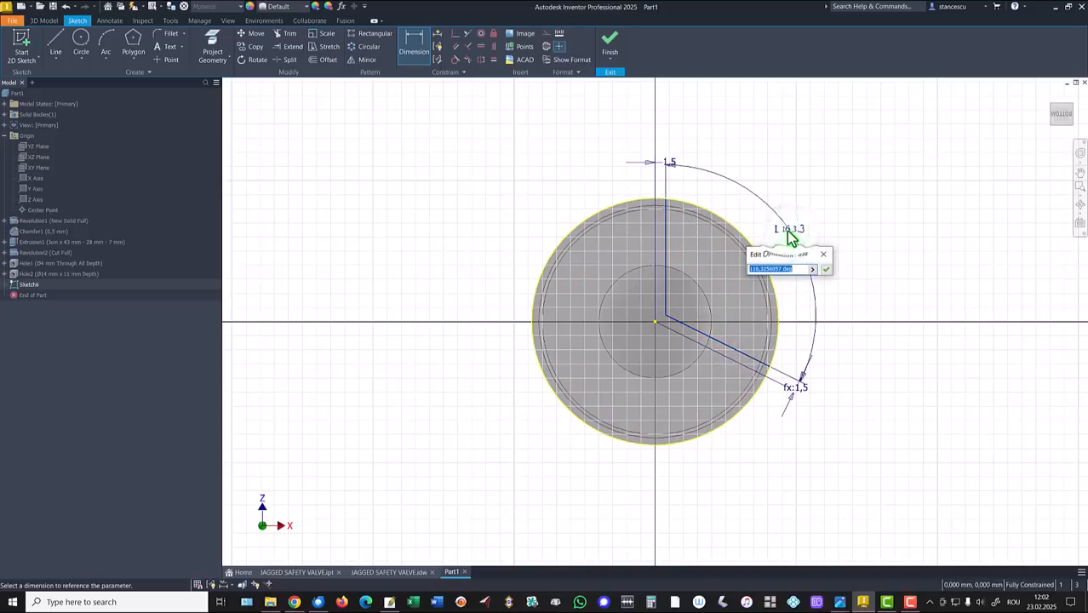
pyautogui.press('Return')
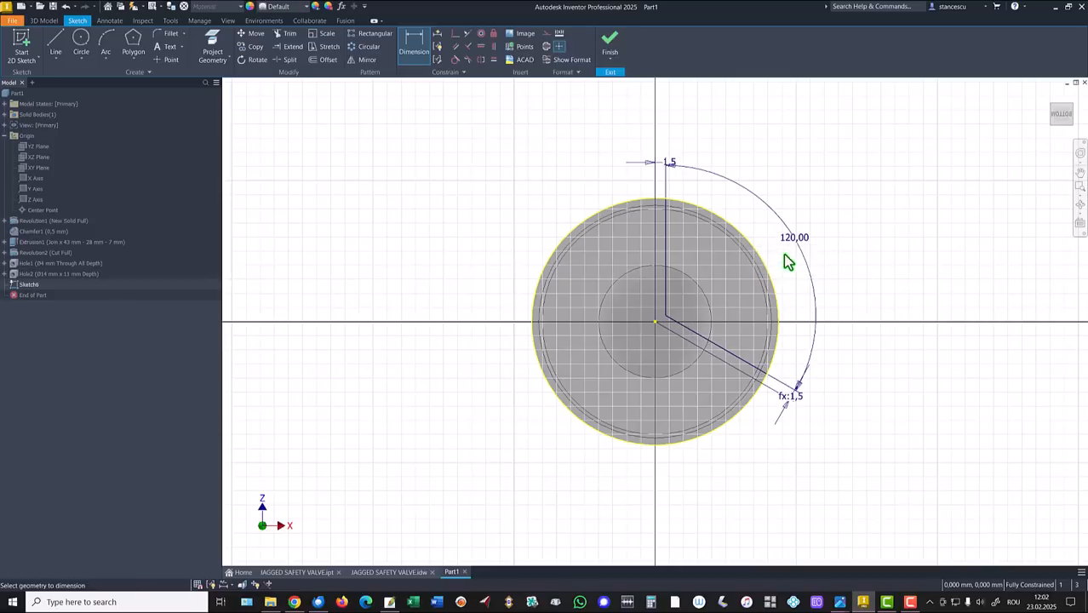
pyautogui.click(611, 44)
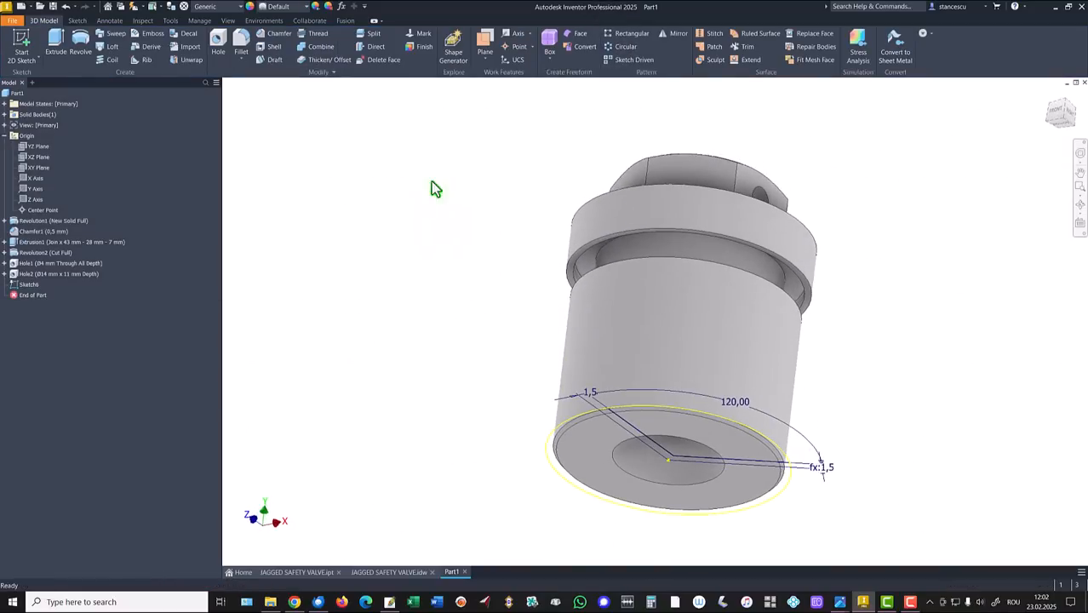
# Extrude-cut the half-ring sketch region 28 mm upward into the lower body.
pyautogui.click(56, 43)
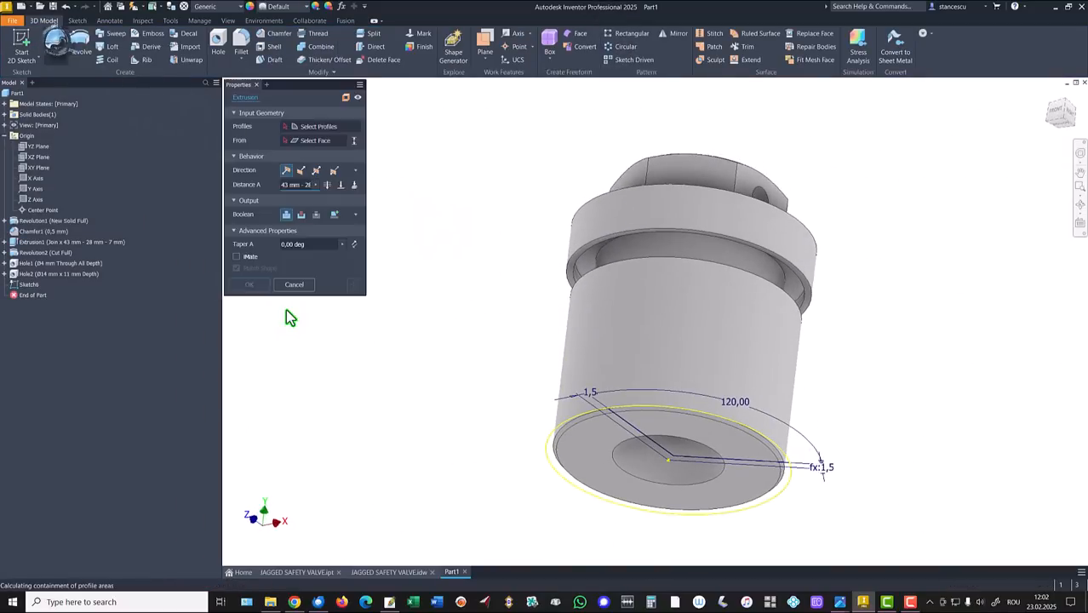
pyautogui.click(377, 572)
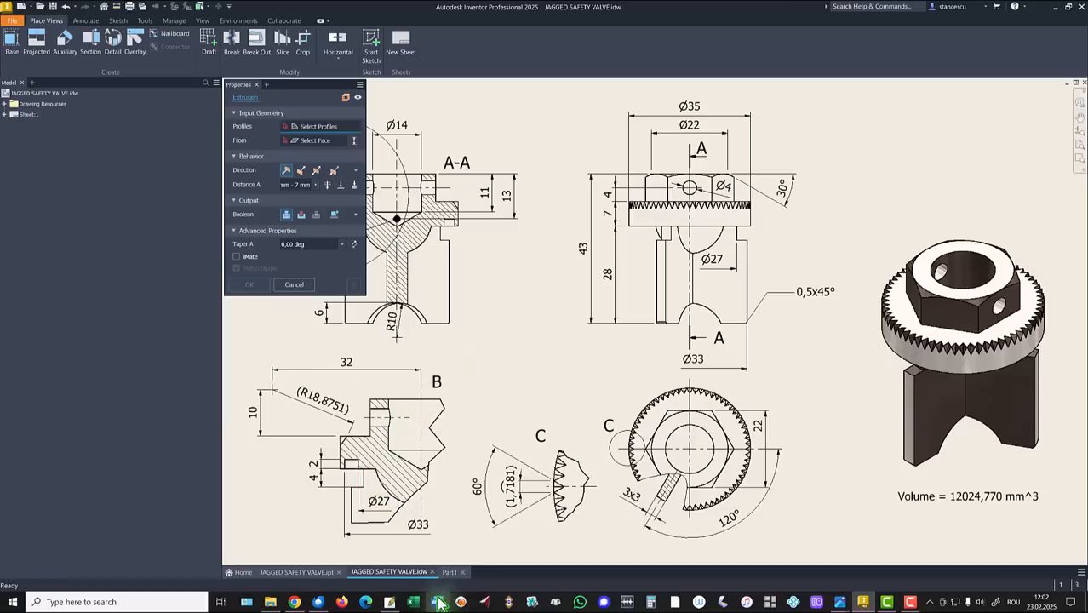
pyautogui.click(450, 572)
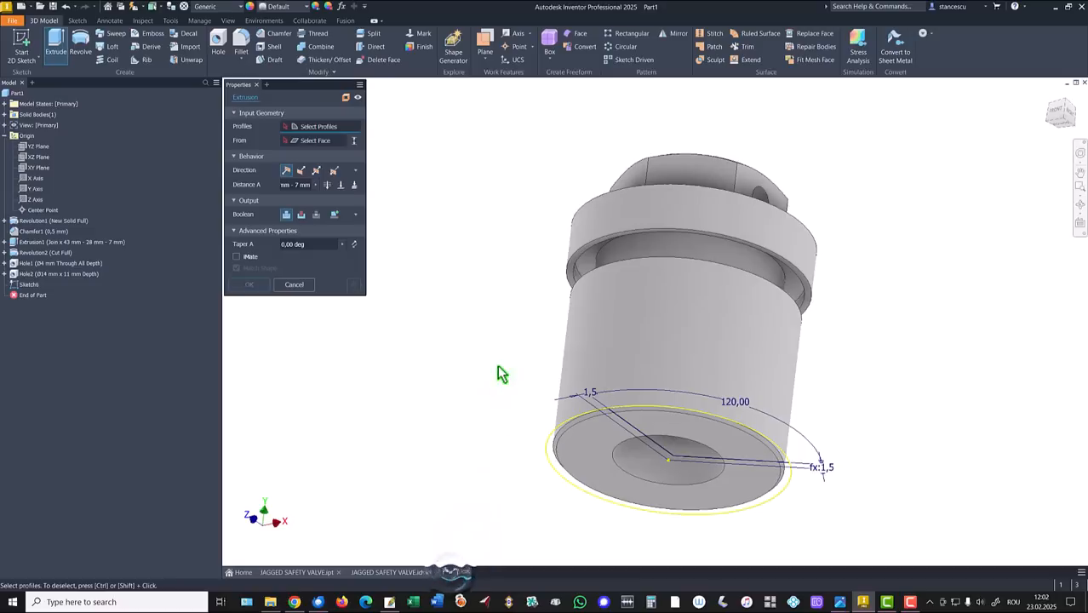
pyautogui.click(692, 427)
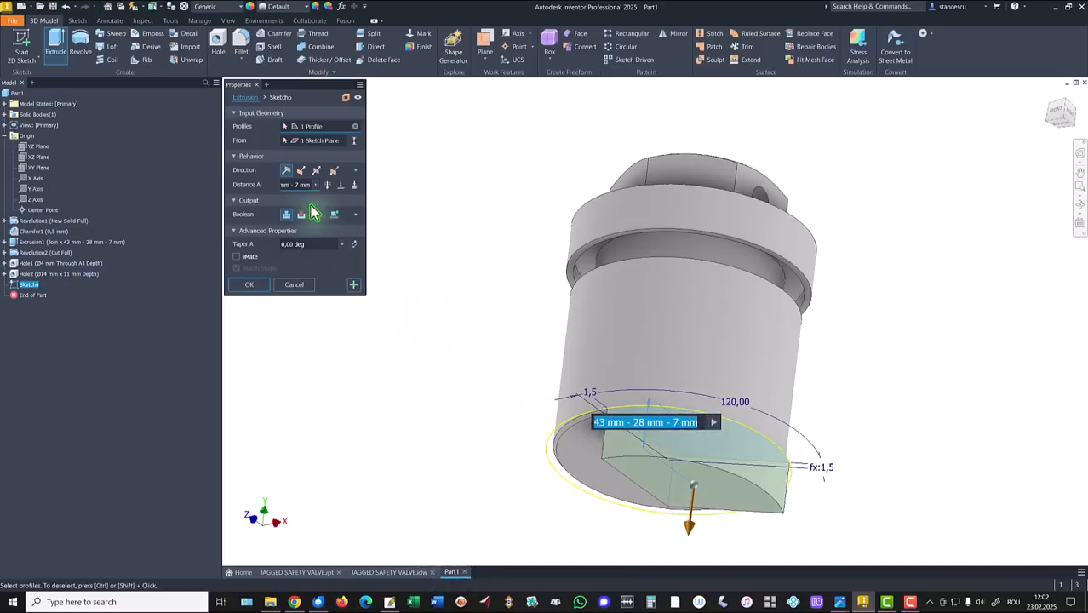
pyautogui.click(300, 171)
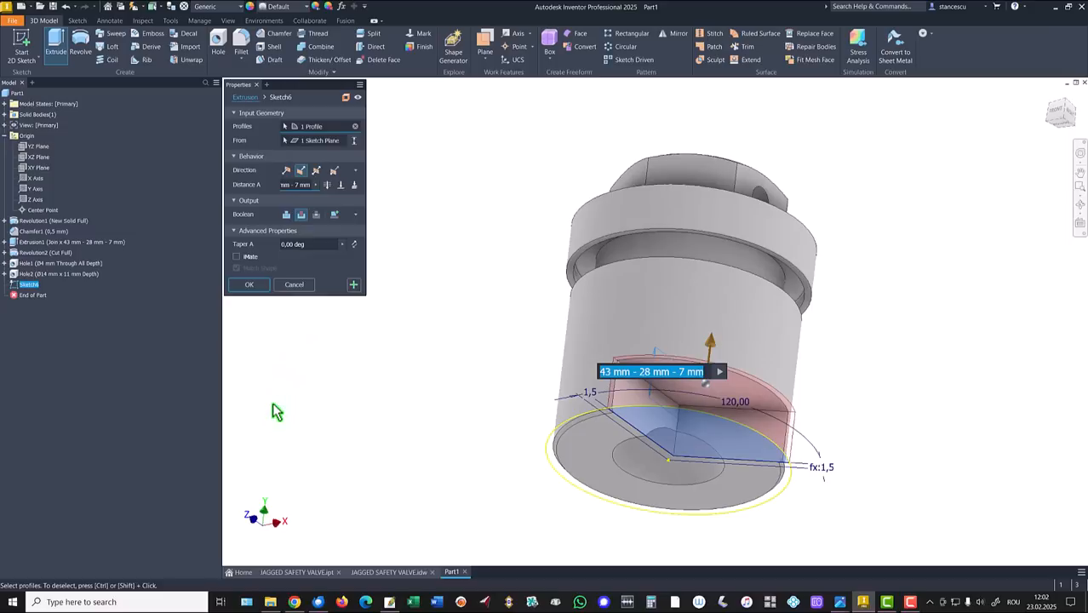
pyautogui.write('28')
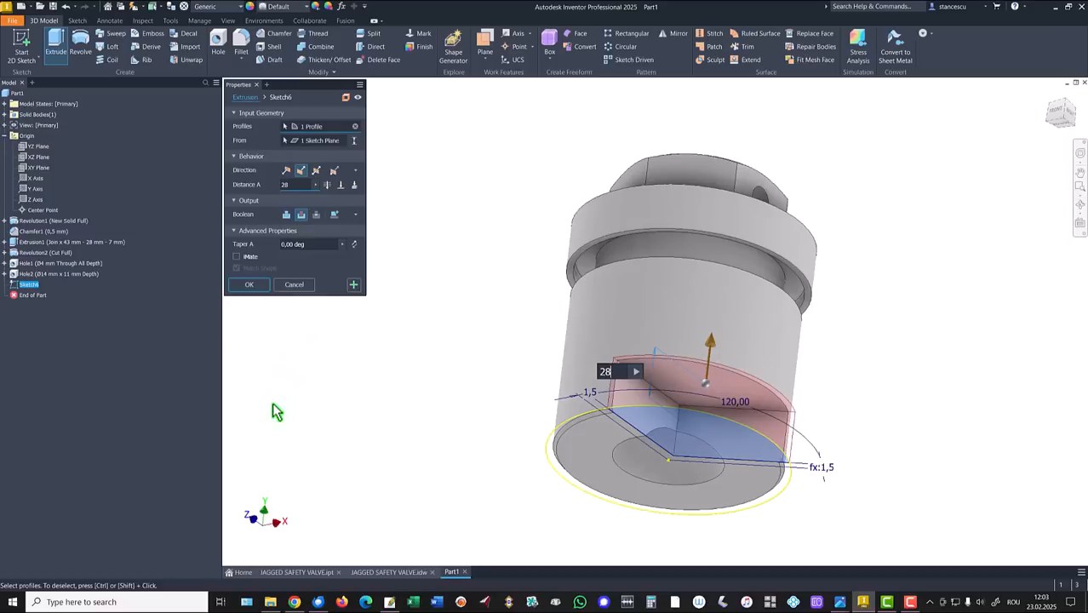
pyautogui.click(255, 286)
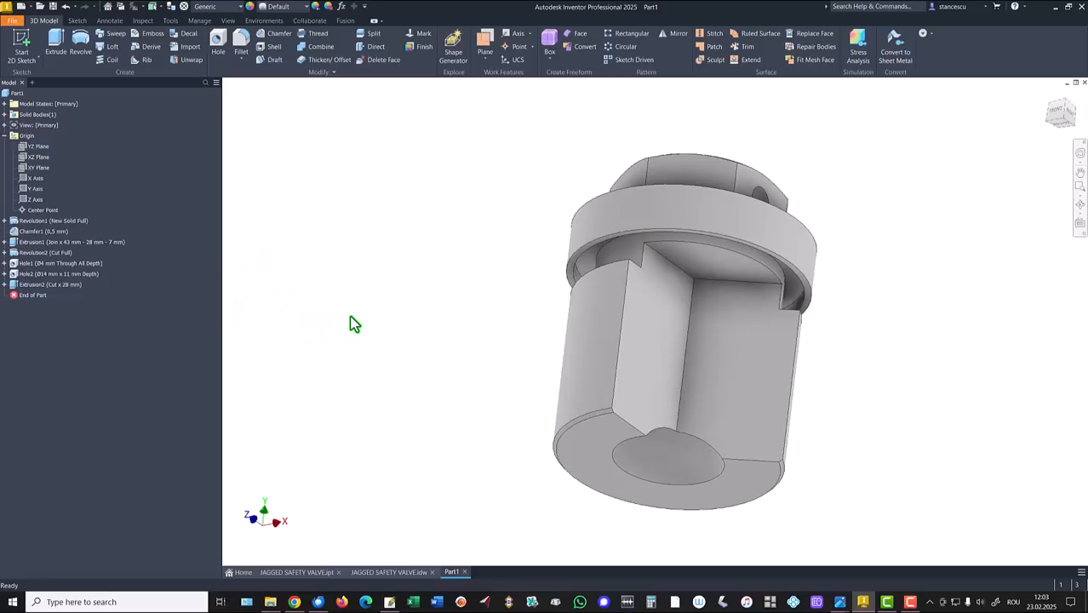
# Circular-pattern Extrusion2 three times over 360° about the cylindrical body's axis.
pyautogui.press('F6')
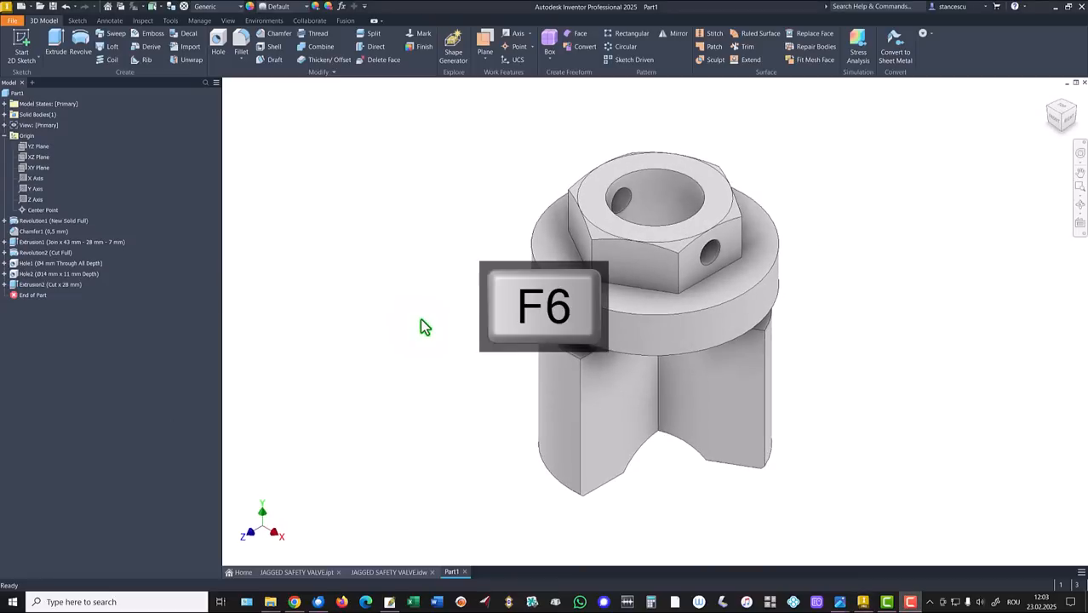
pyautogui.click(623, 48)
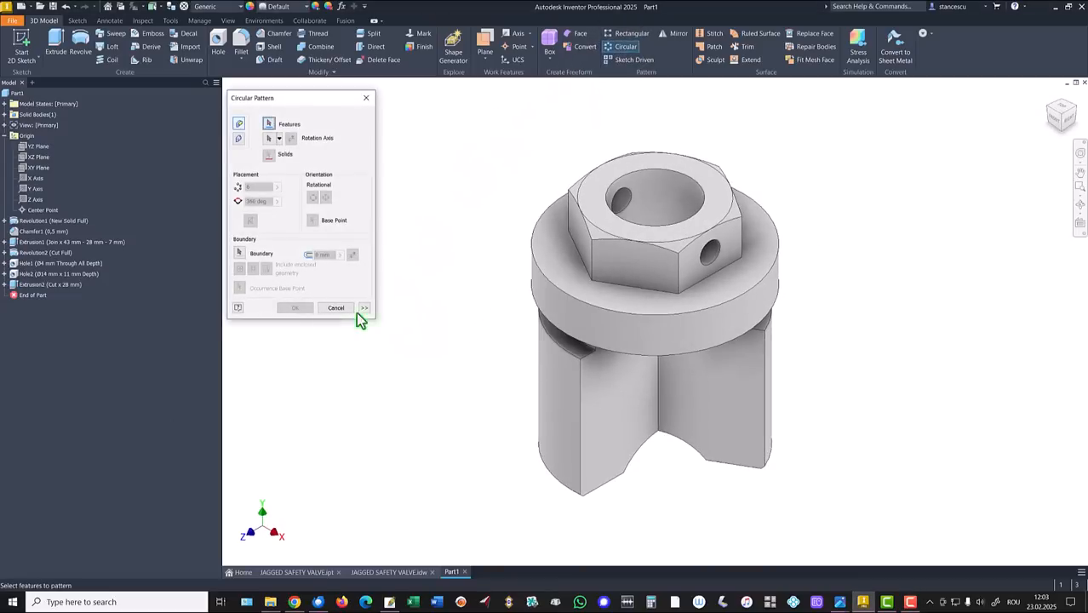
pyautogui.click(43, 284)
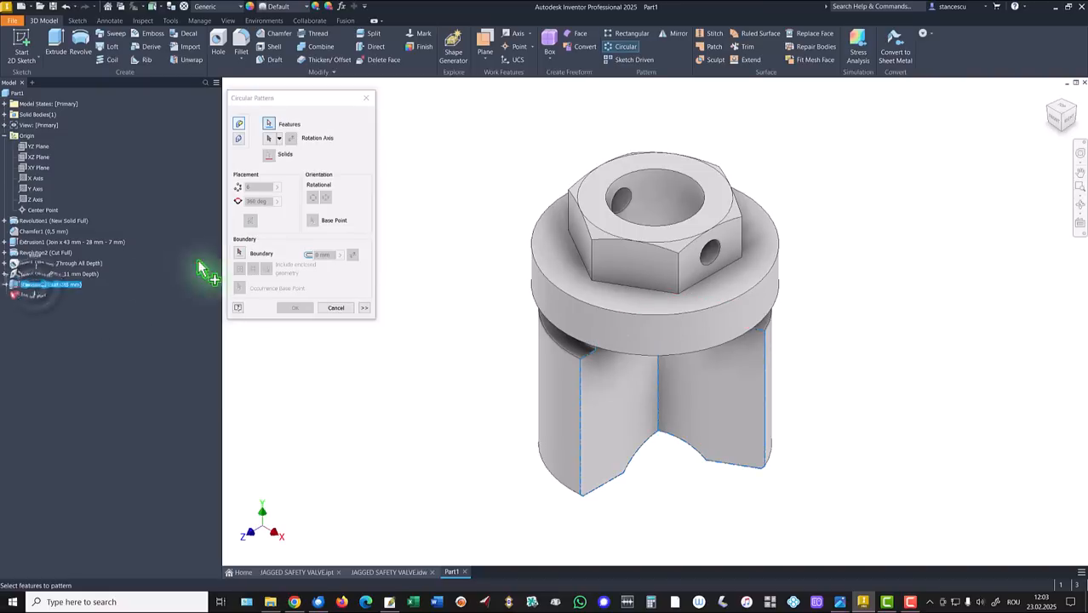
pyautogui.click(269, 141)
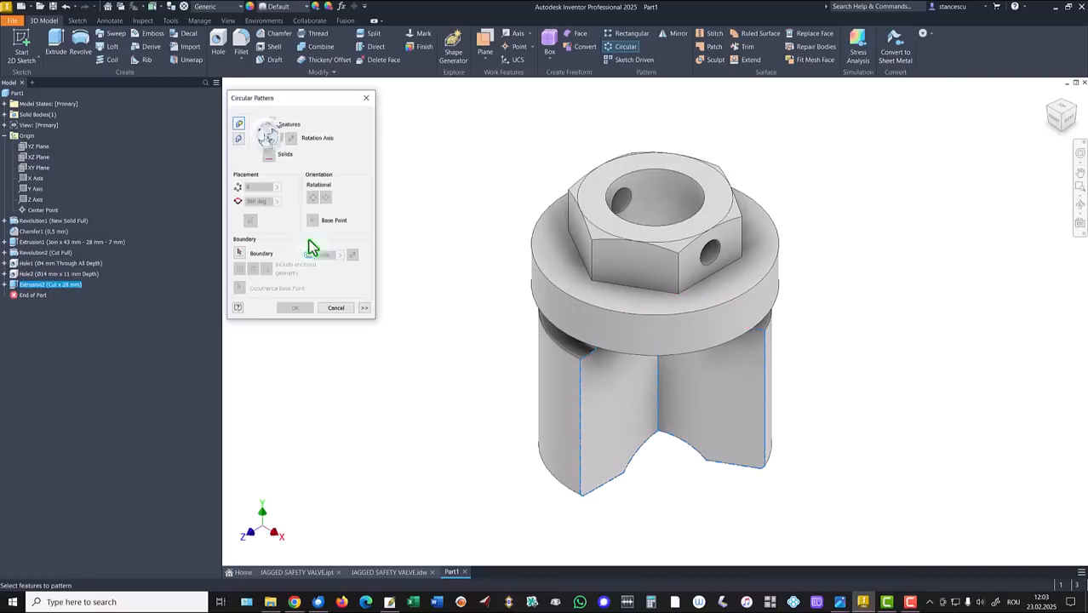
pyautogui.click(566, 316)
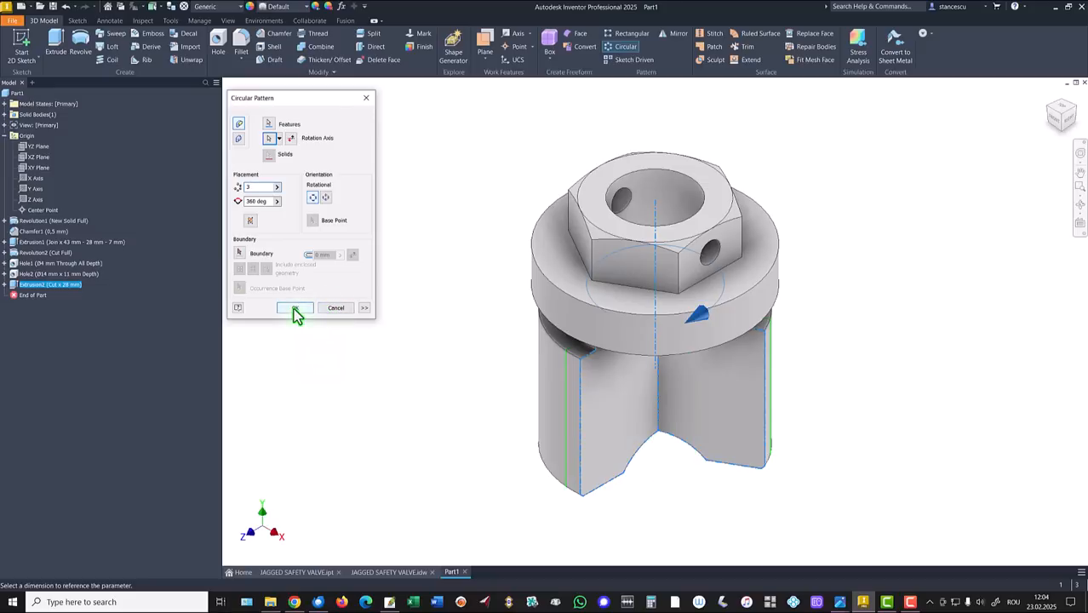
pyautogui.click(294, 310)
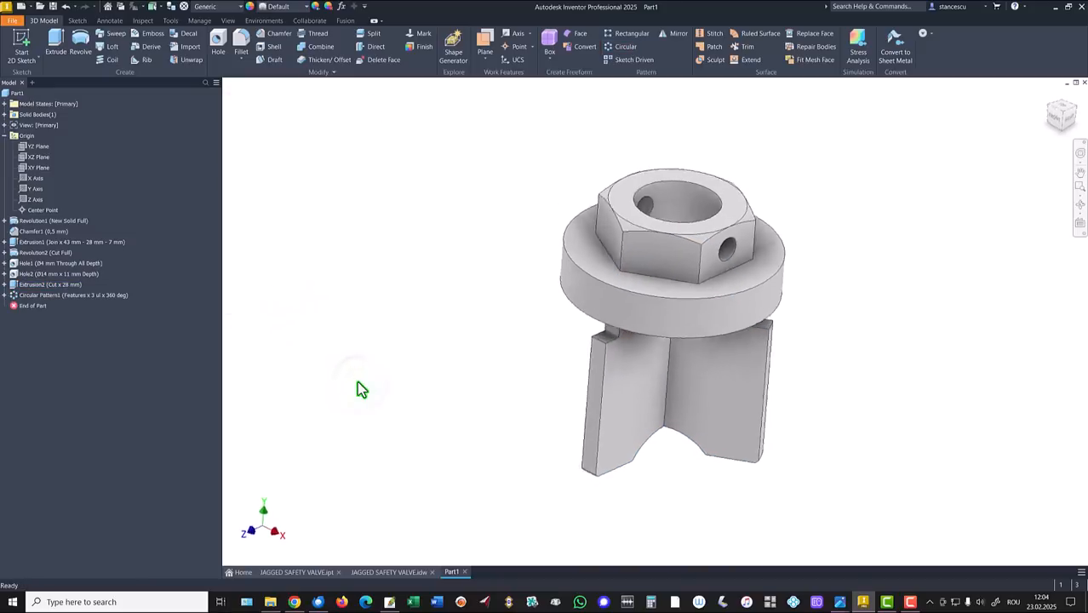
# Inspect the finished JAGGED SAFETY VALVE part from below and its drawing, then return to Part1.
pyautogui.press('F6')
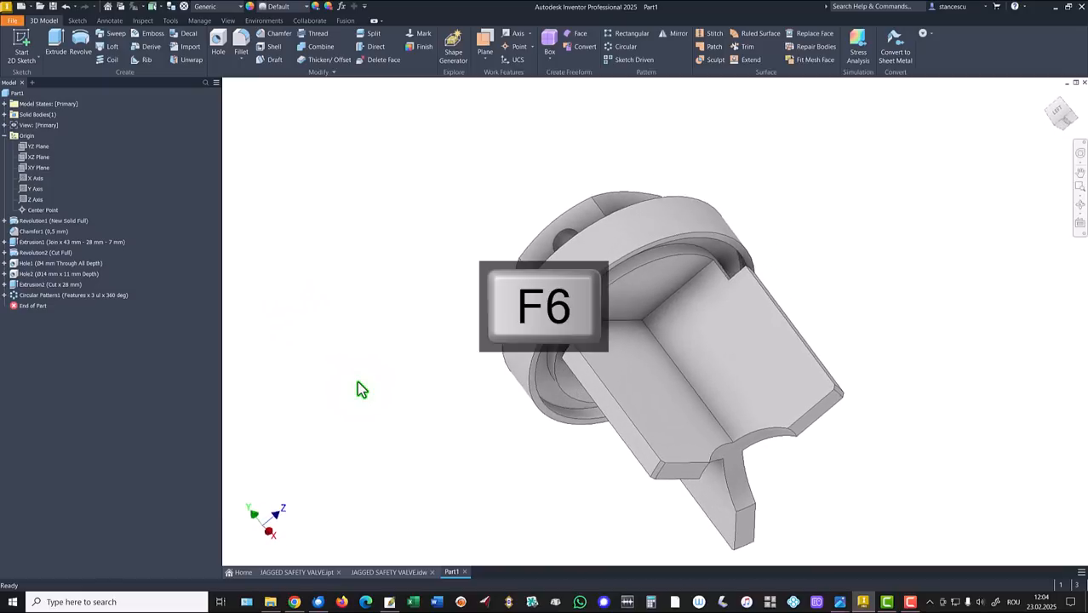
pyautogui.click(310, 576)
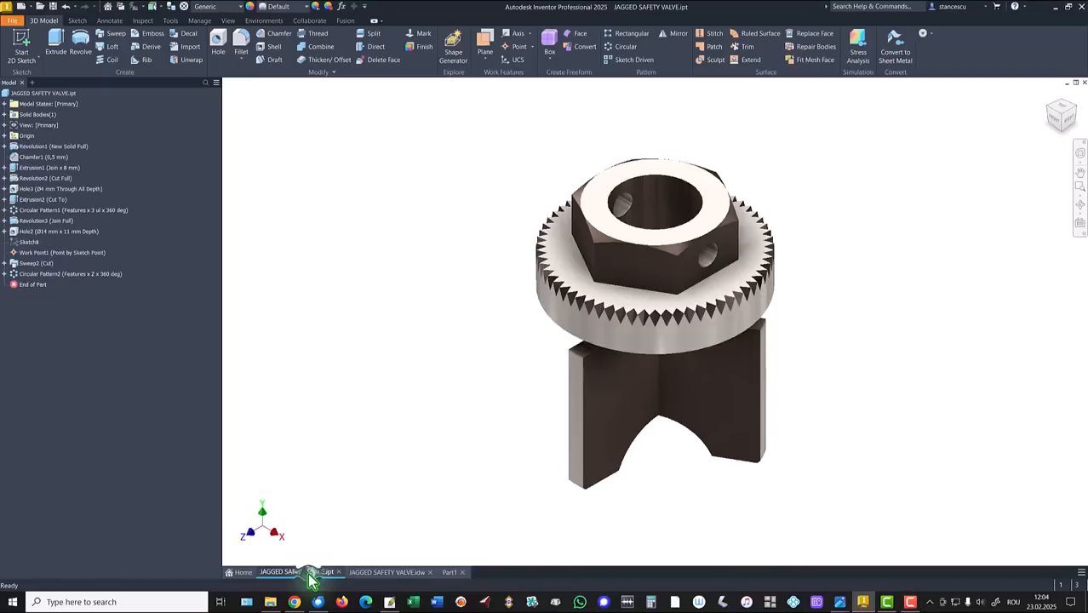
pyautogui.keyDown('shift'); pyautogui.moveTo(359, 508); pyautogui.dragTo(681, 276, button='middle'); pyautogui.keyUp('shift')
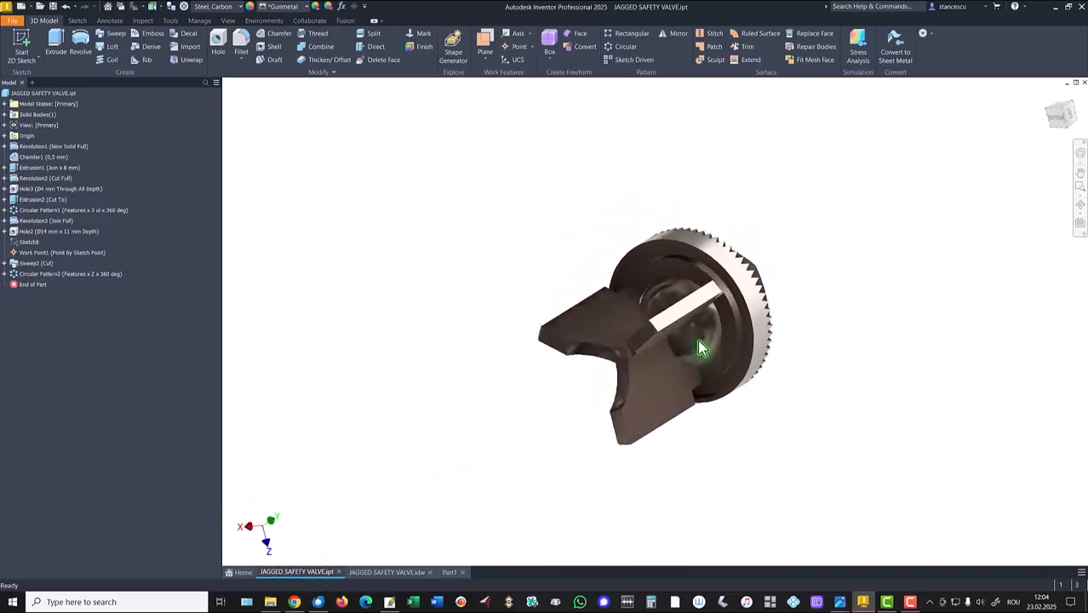
pyautogui.press('F6')
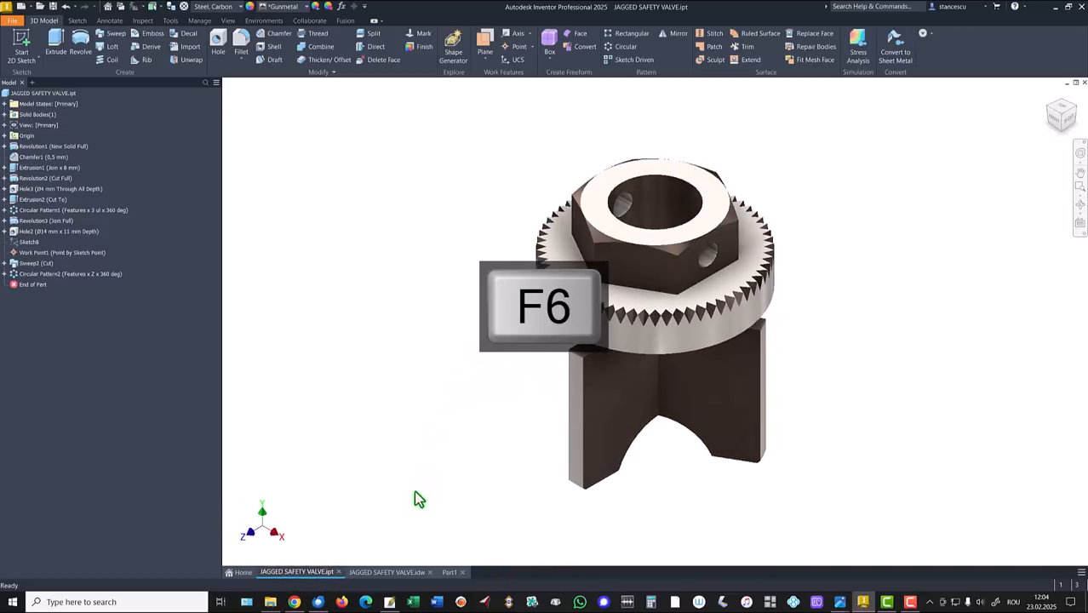
pyautogui.click(390, 572)
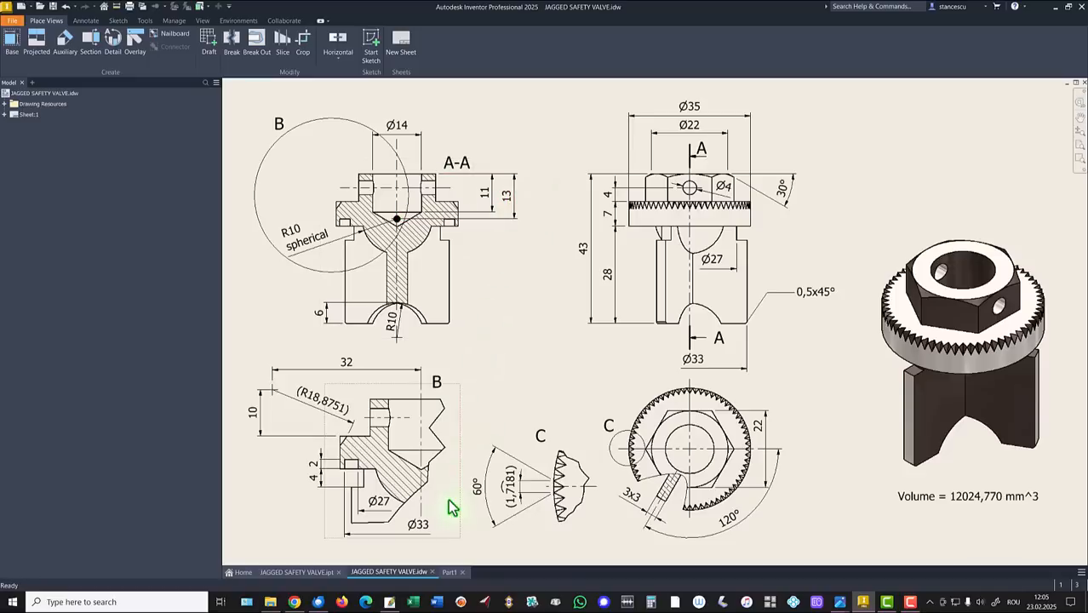
pyautogui.click(447, 572)
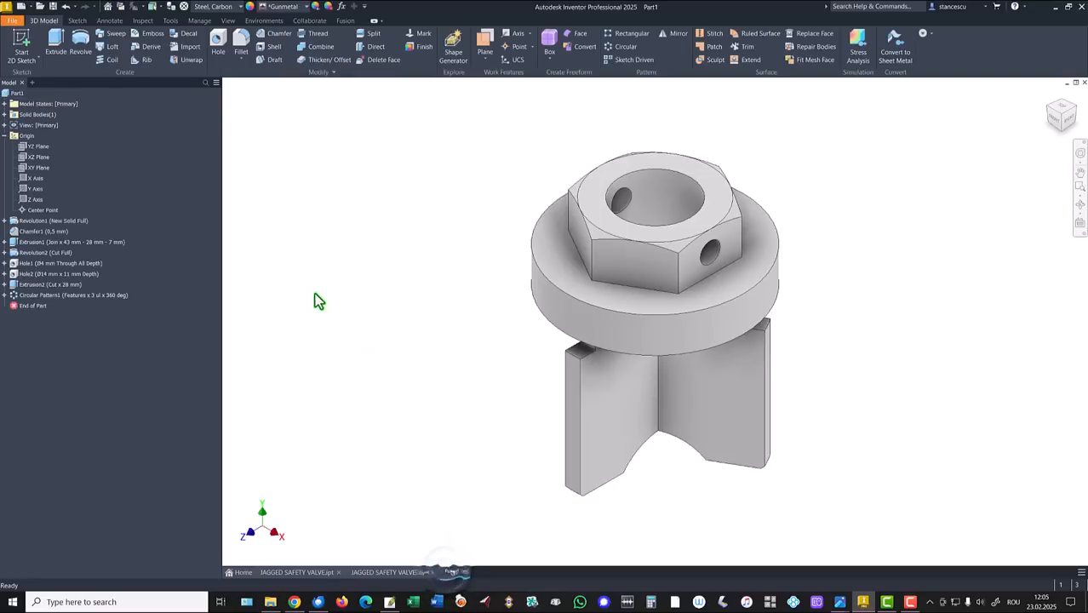
# Start a sliced sketch on the XY plane and draw a radius 10 circle near the origin.
pyautogui.click(23, 170)
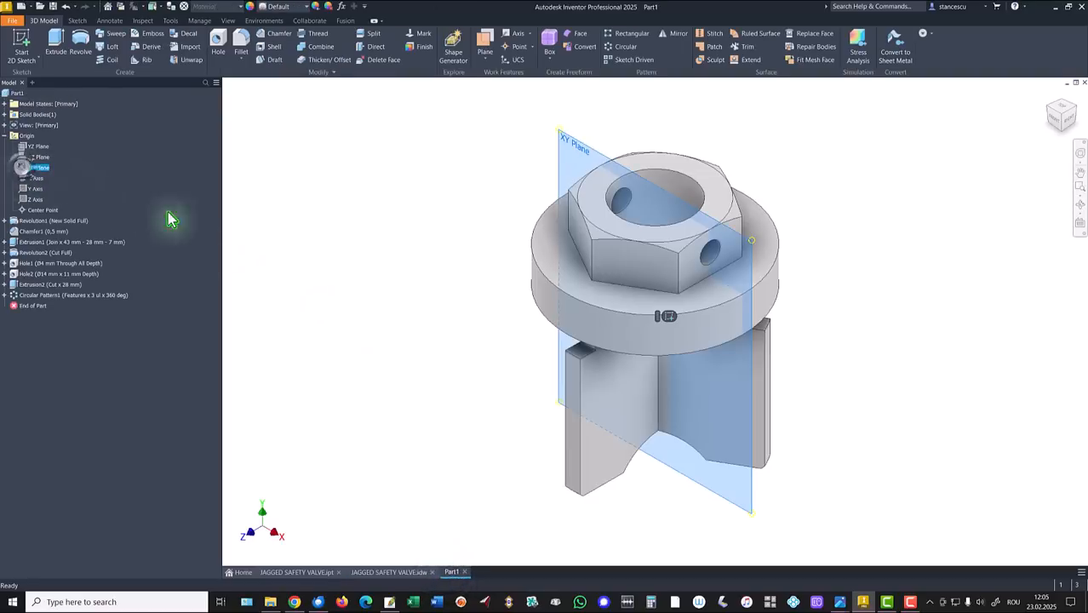
pyautogui.click(664, 318)
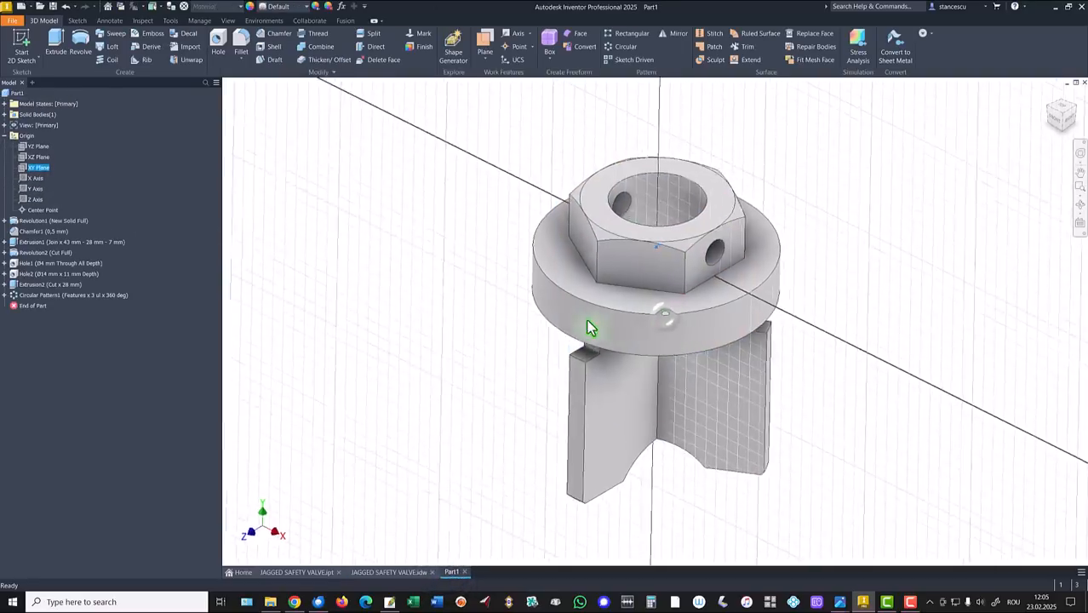
pyautogui.press('F7')
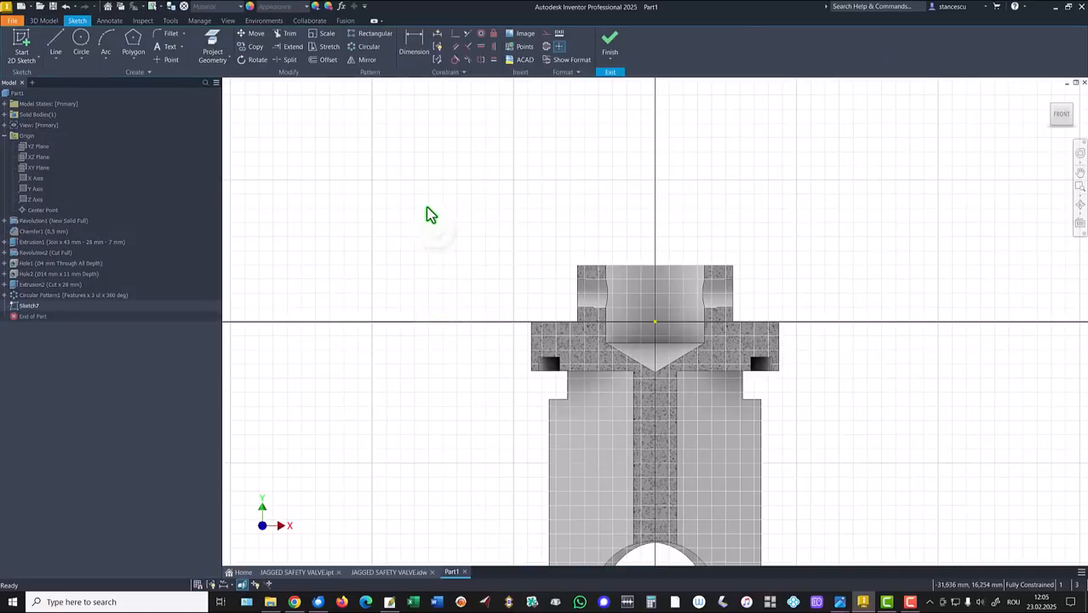
pyautogui.click(80, 40)
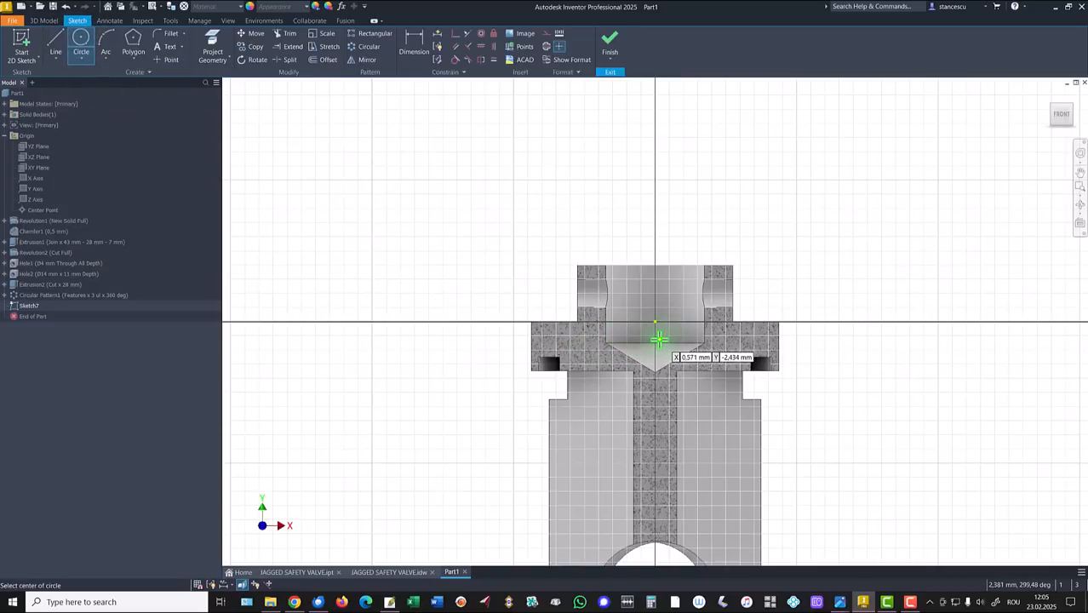
pyautogui.click(654, 323)
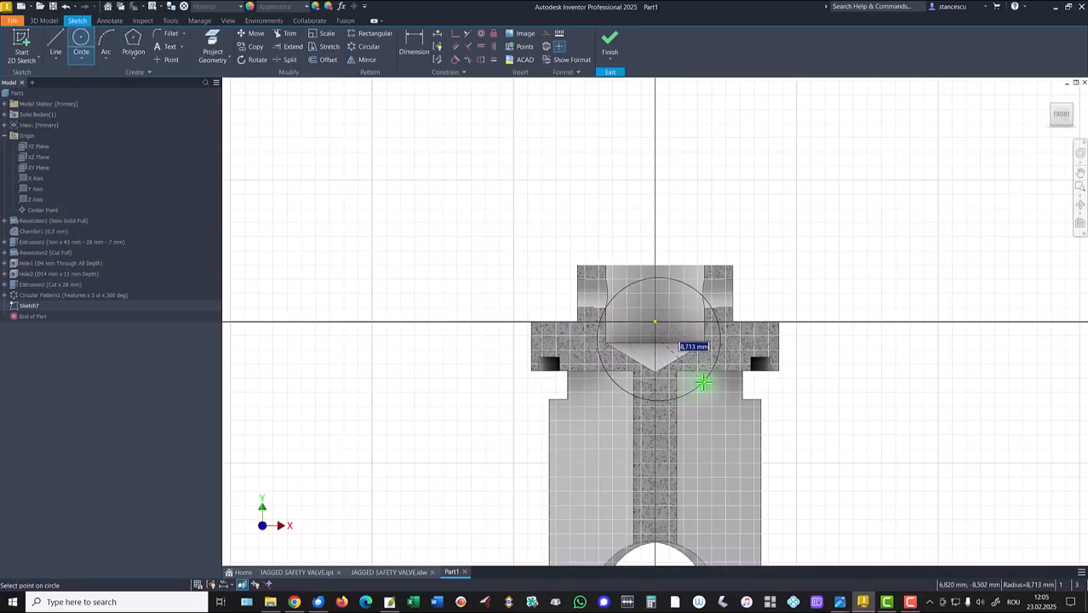
pyautogui.write('10')
pyautogui.press('Return')
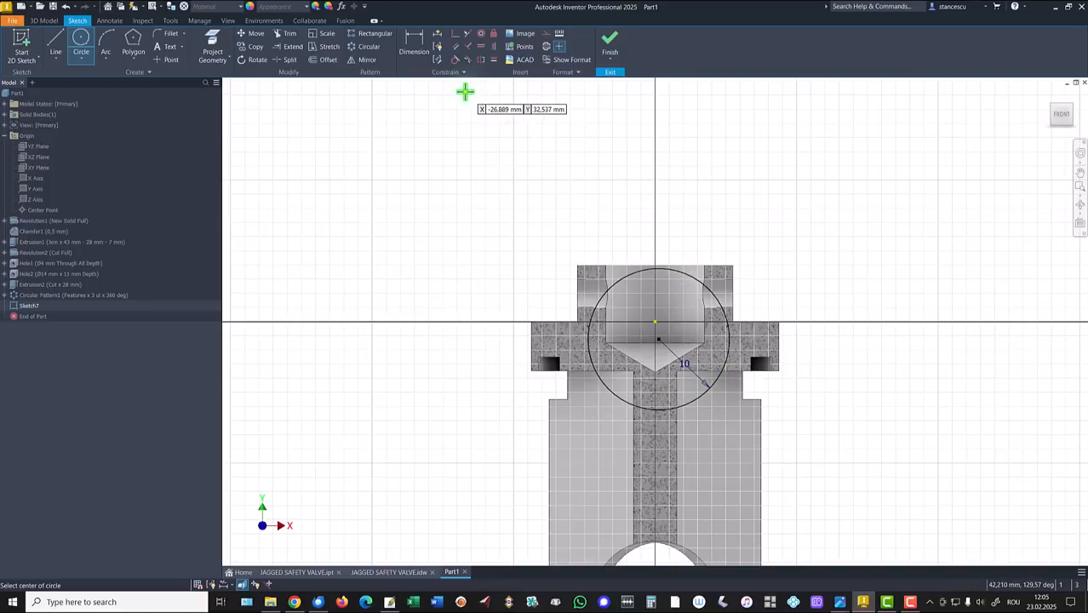
# Constrain the circle's centre vertically in line with the origin.
pyautogui.click(494, 47)
pyautogui.click(658, 339)
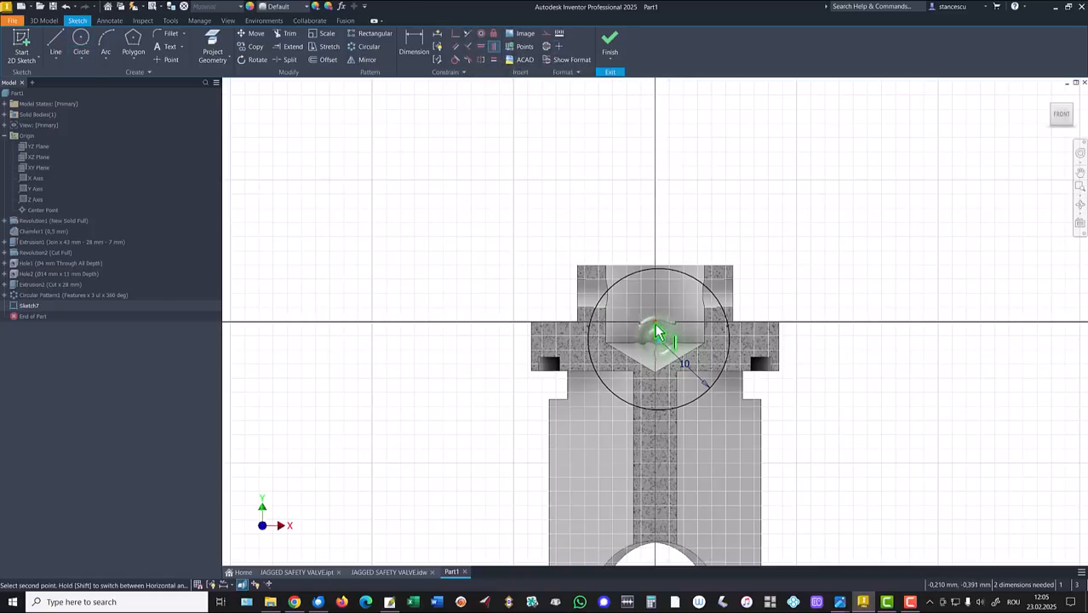
pyautogui.click(654, 324)
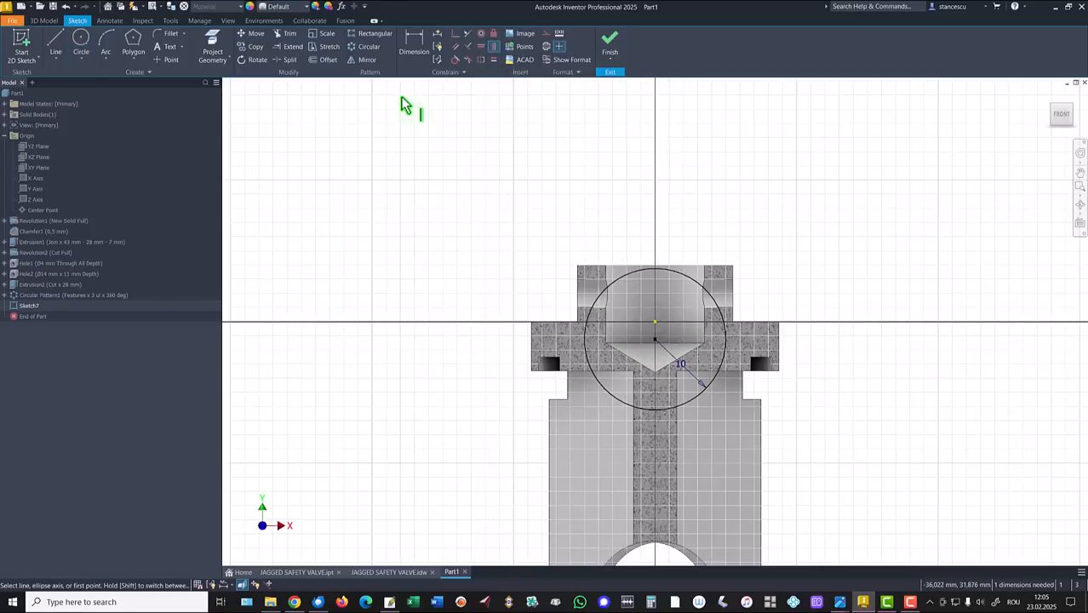
# Dimension the R10 circle's centre 13 mm below the hex head's top edge.
pyautogui.click(415, 43)
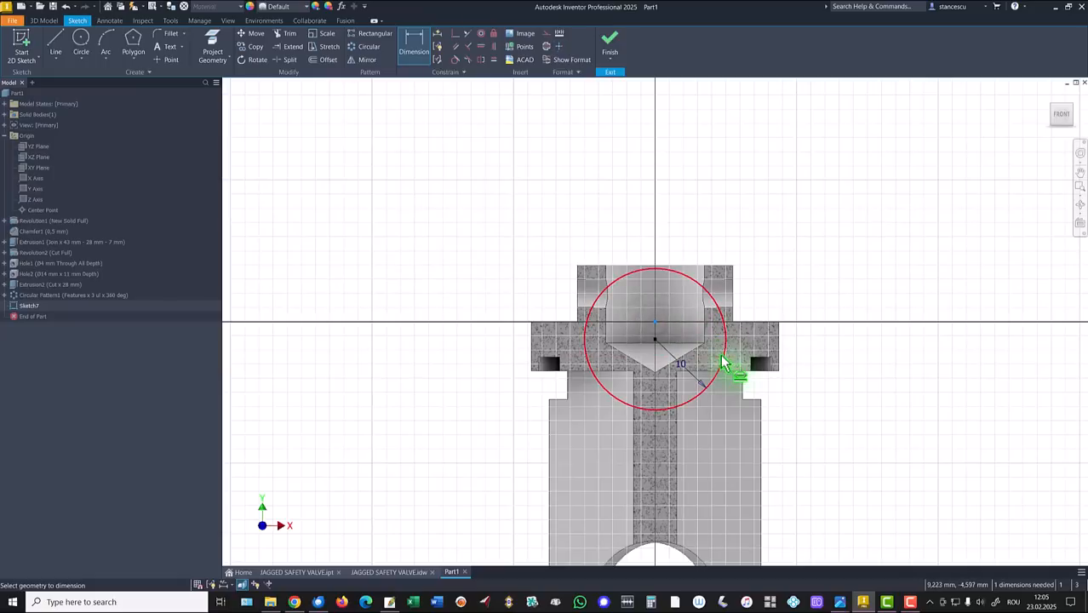
pyautogui.click(725, 357)
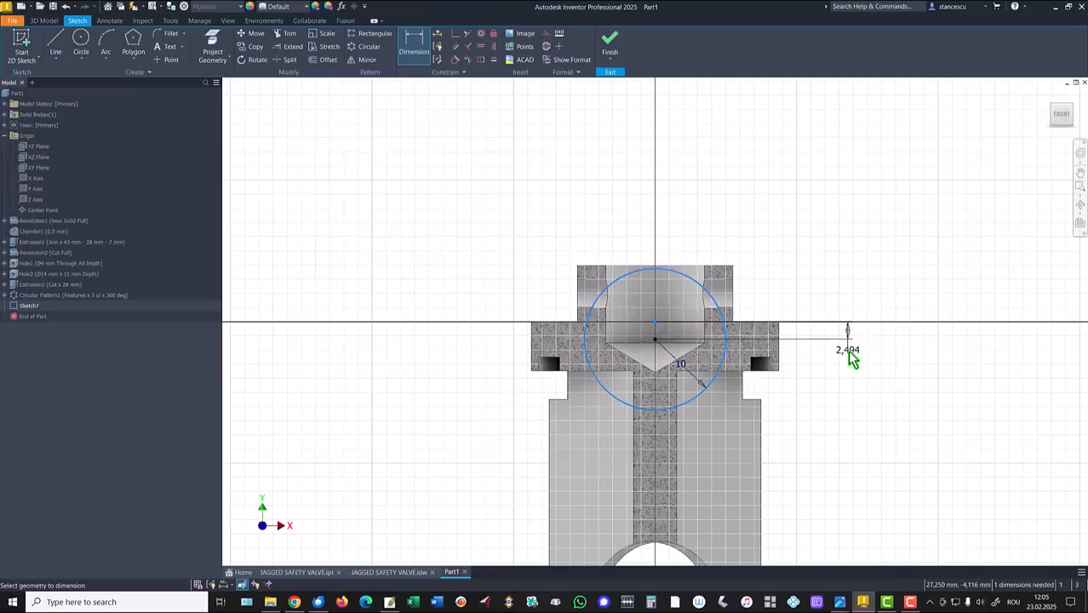
pyautogui.press('Escape')
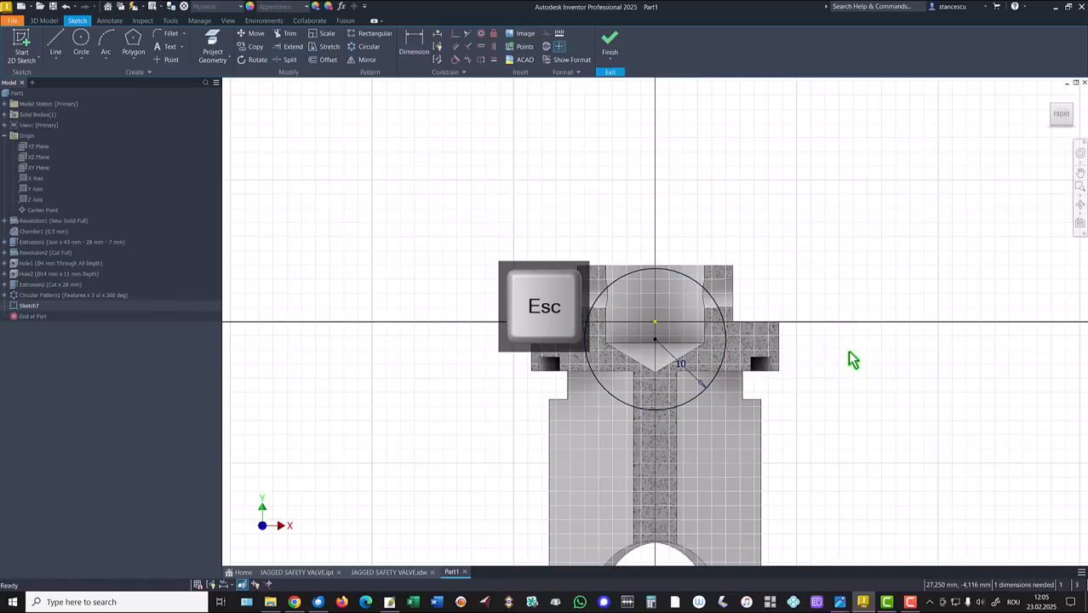
pyautogui.click(412, 44)
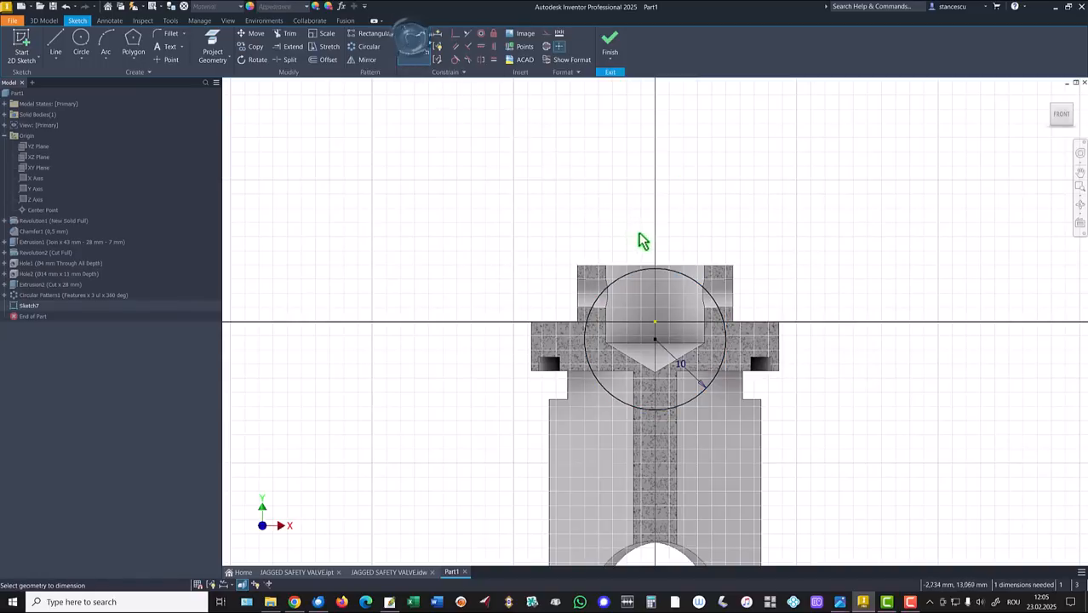
pyautogui.click(656, 342)
pyautogui.click(691, 268)
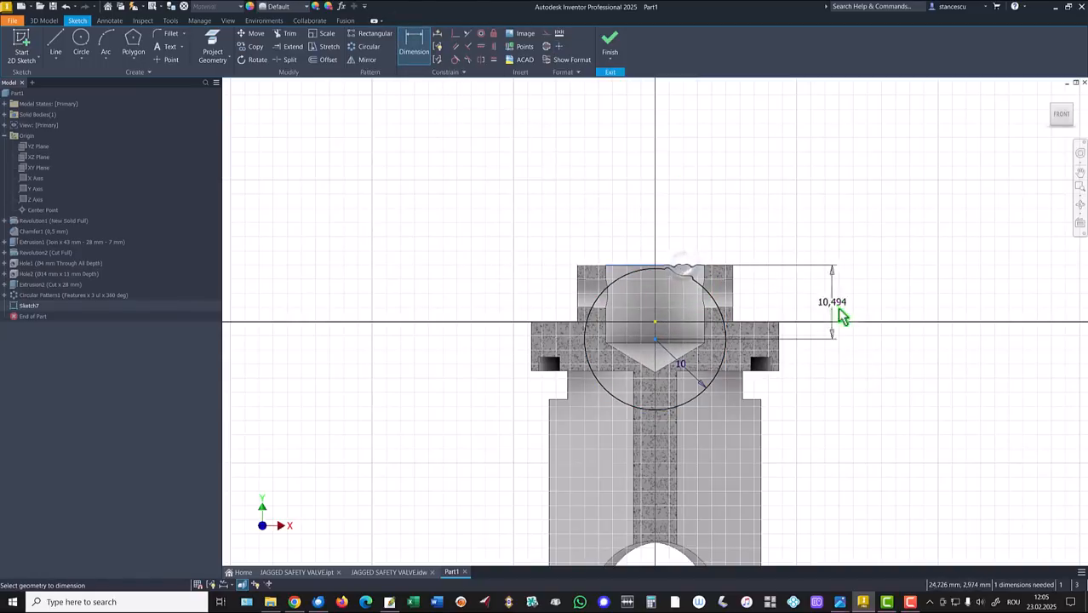
pyautogui.click(846, 310)
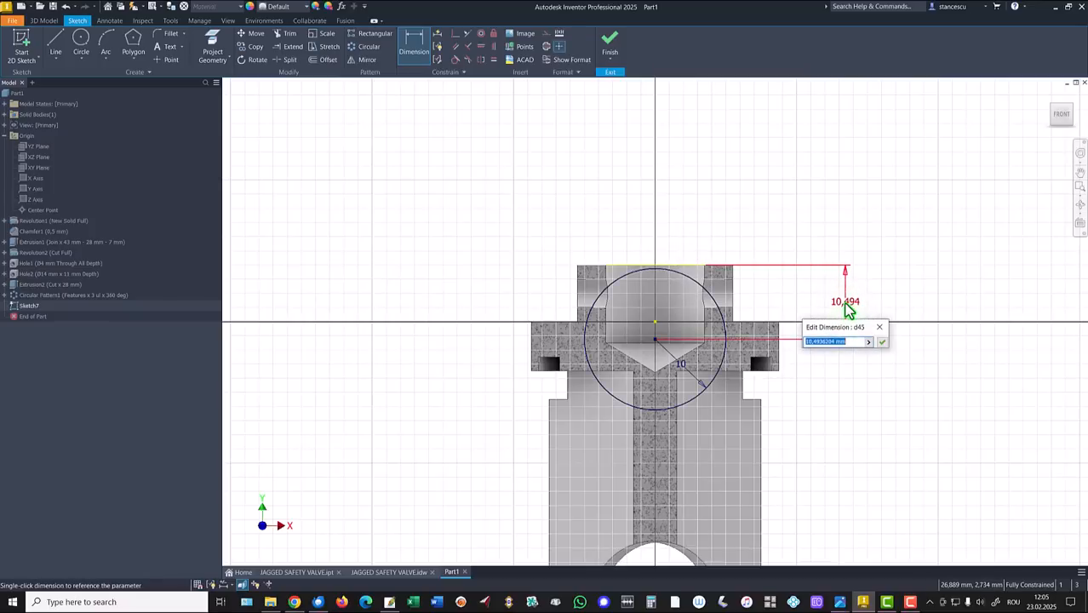
pyautogui.write('13')
pyautogui.press('Return')
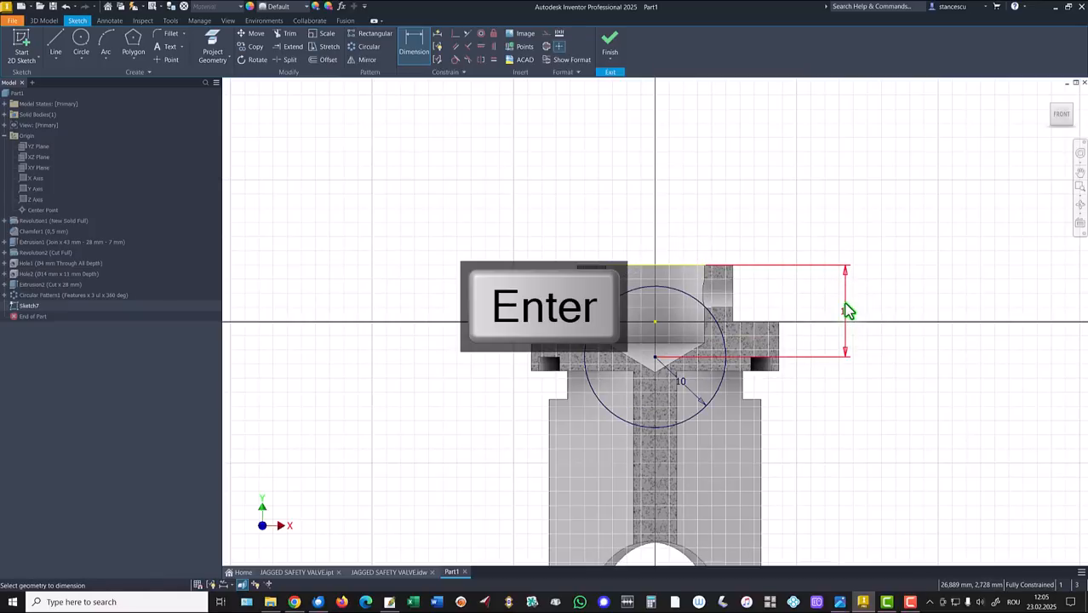
# Draw a vertical line from the circle's centre to its bottom and trim away the excess circle.
pyautogui.click(58, 43)
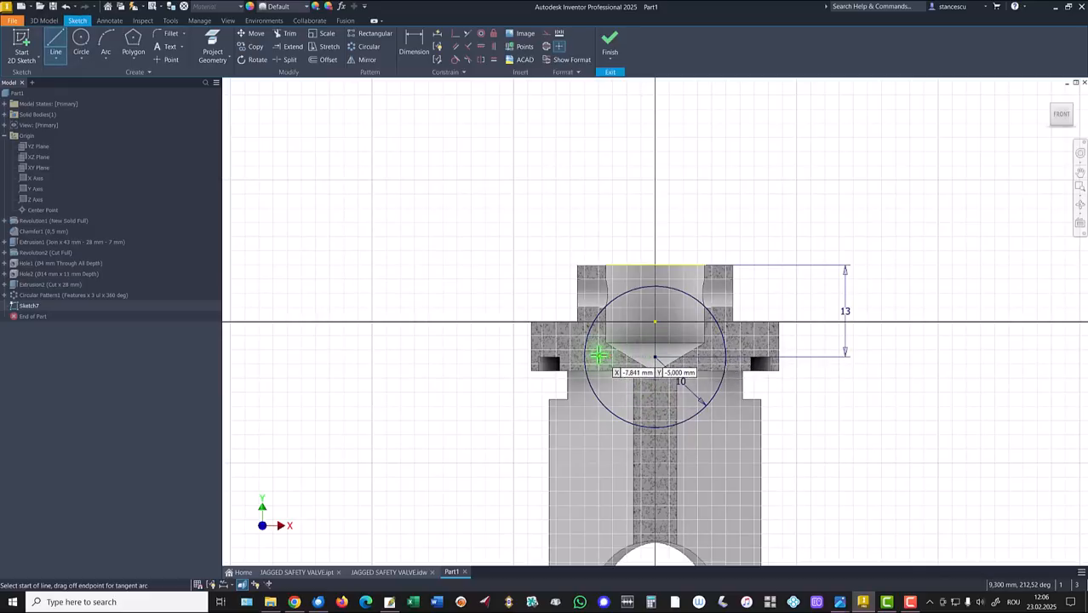
pyautogui.click(655, 357)
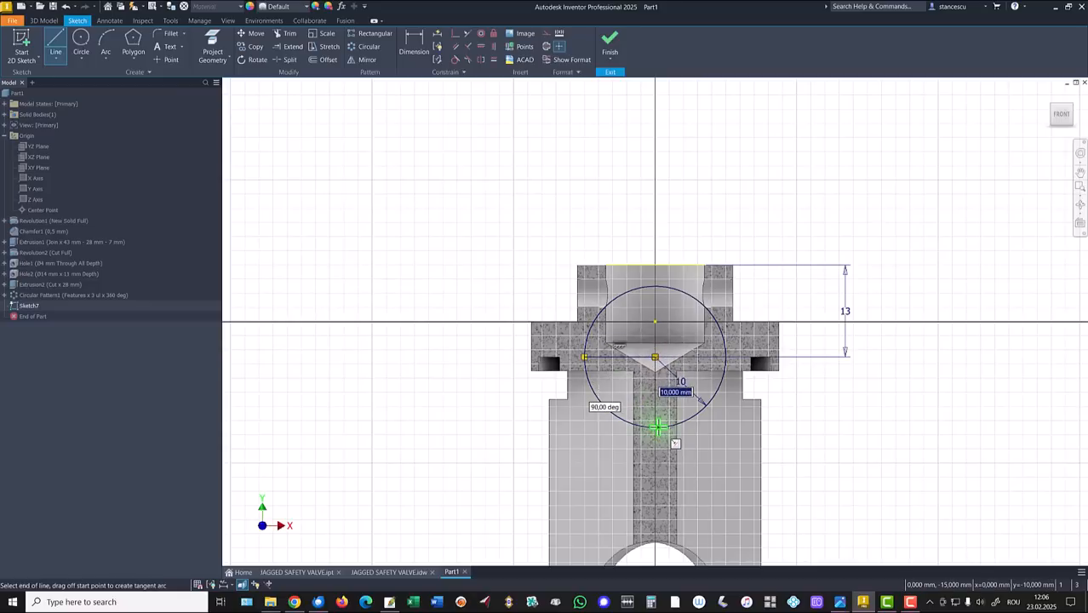
pyautogui.click(656, 426)
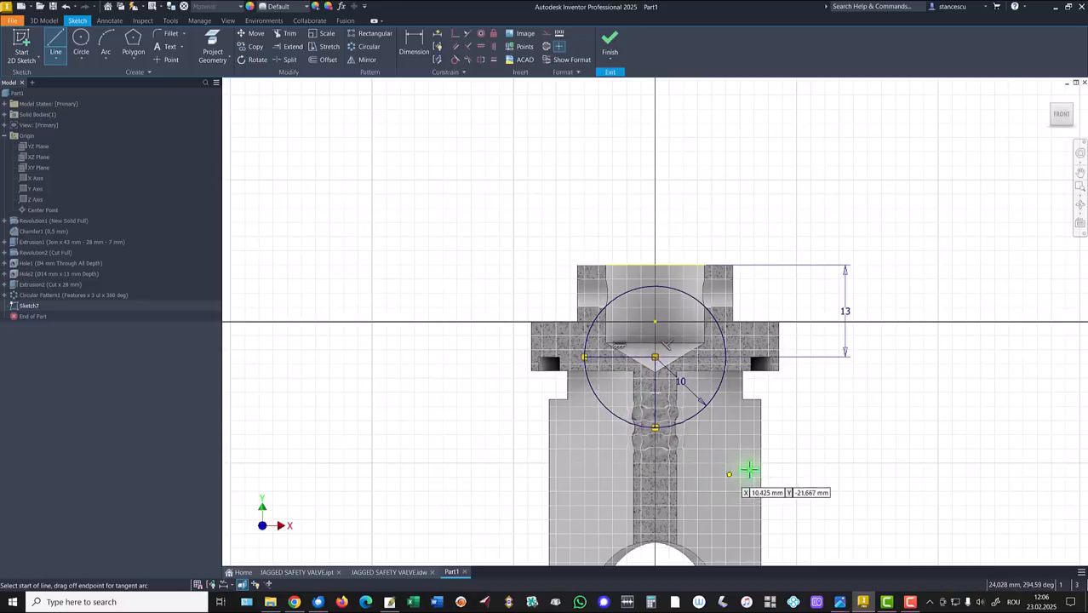
pyautogui.press('Escape')
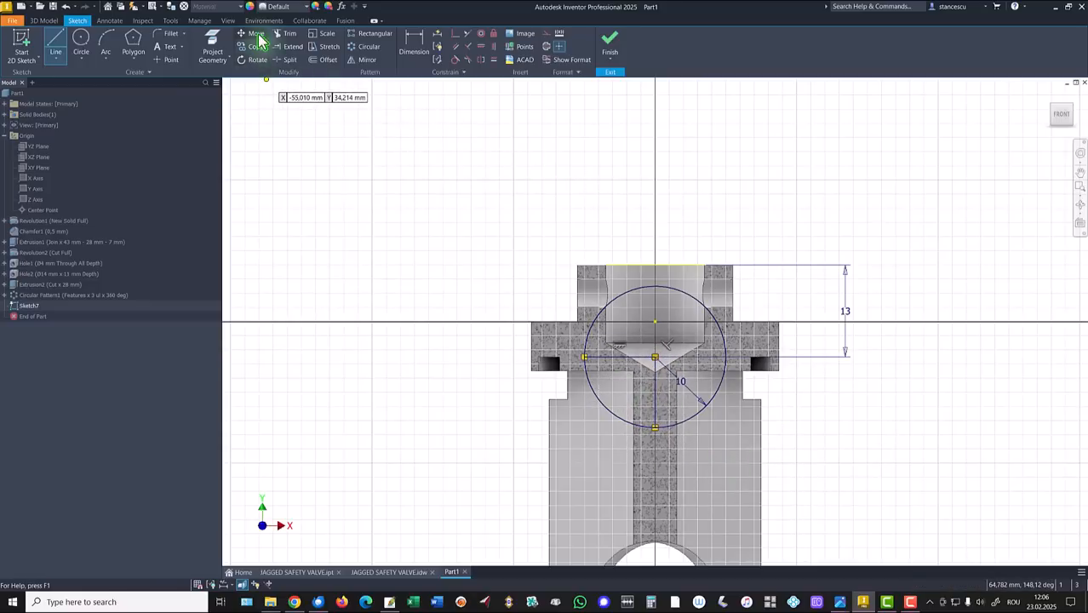
pyautogui.click(291, 34)
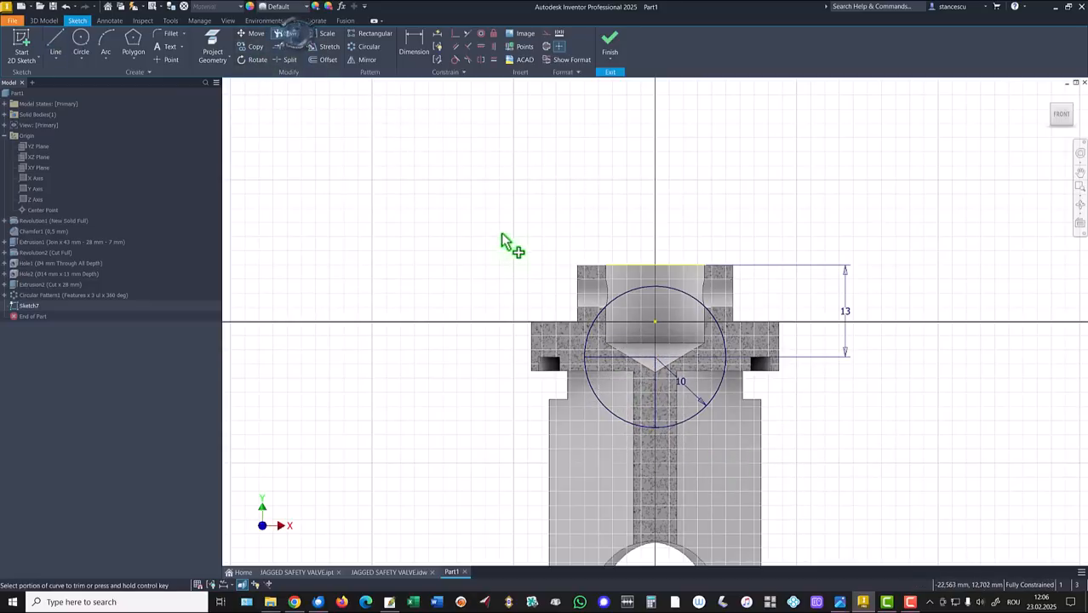
pyautogui.click(636, 290)
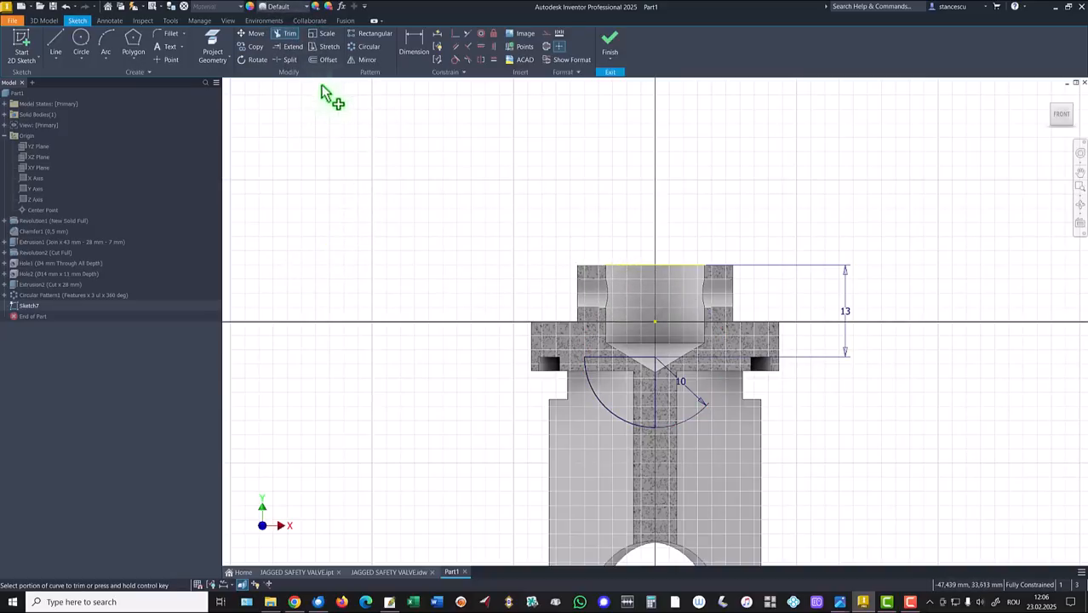
pyautogui.press('Escape')
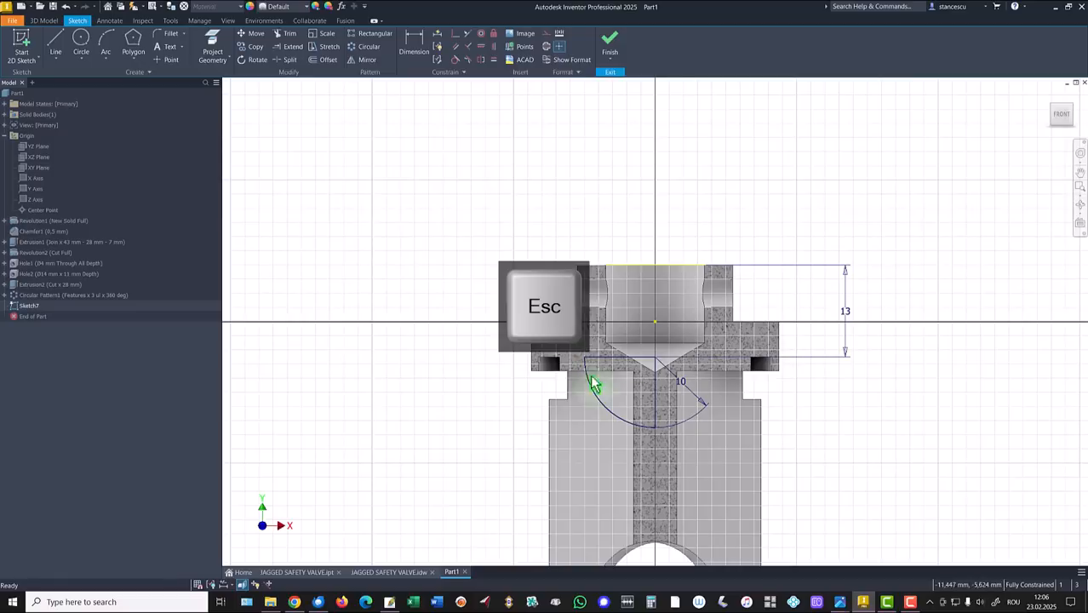
# Convert the vertical sketch line into a centerline to serve as the revolve axis.
pyautogui.click(652, 407)
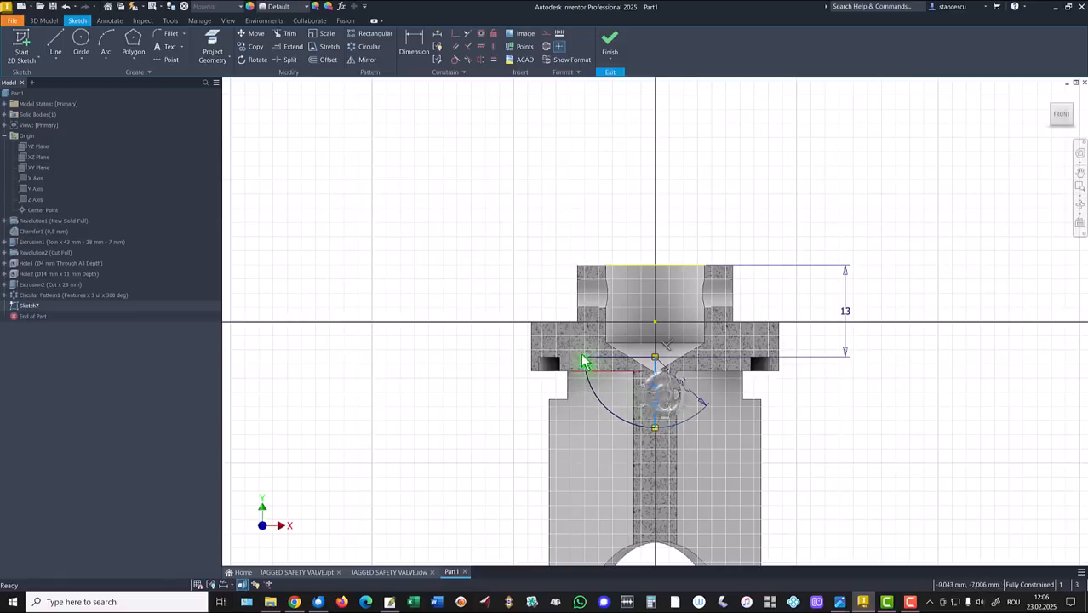
pyautogui.rightClick(435, 228)
pyautogui.click(447, 253)
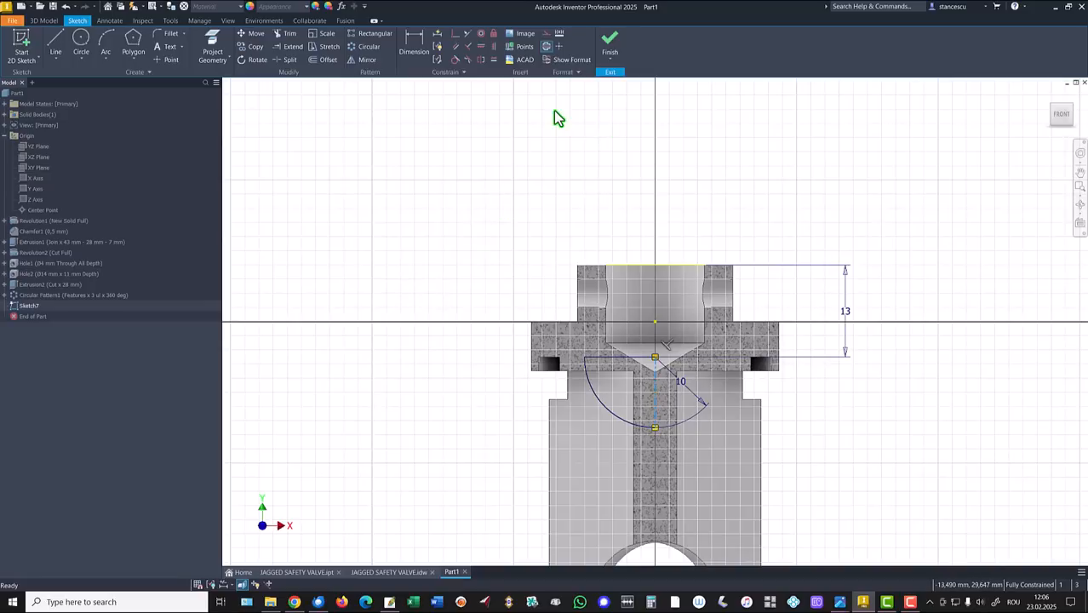
# Finish Sketch7 and revolve it 360° as Revolution3, joining a dome beneath the flange.
pyautogui.click(609, 46)
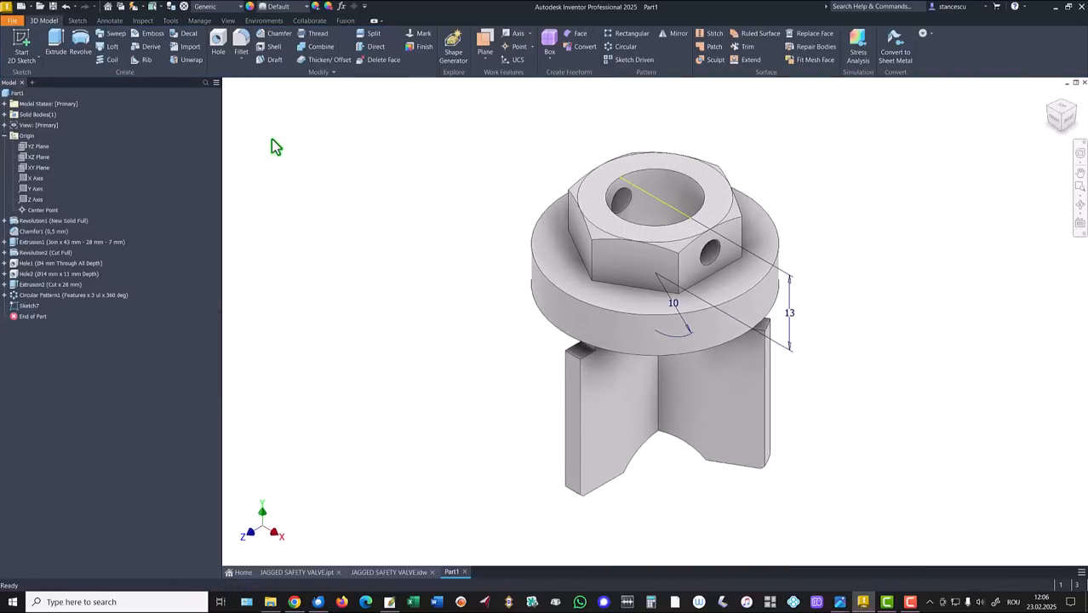
pyautogui.click(80, 43)
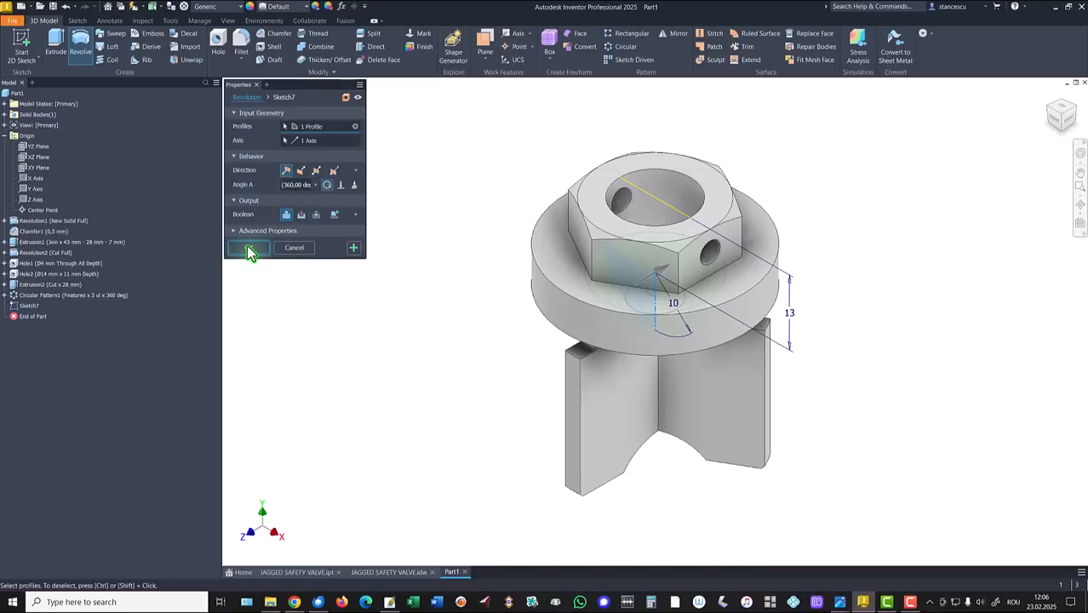
pyautogui.click(248, 246)
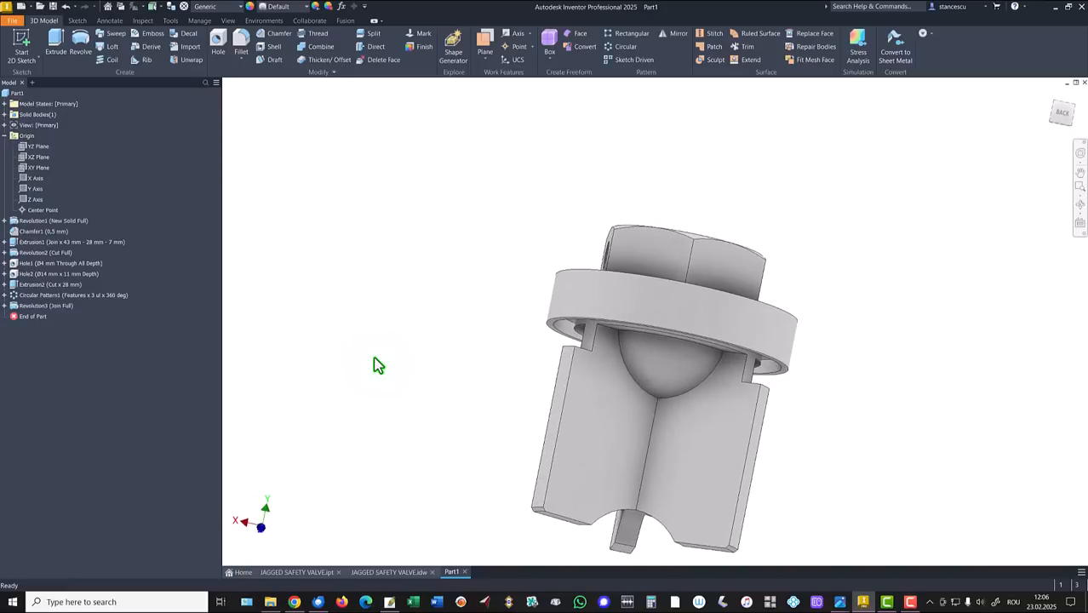
pyautogui.press('F6')
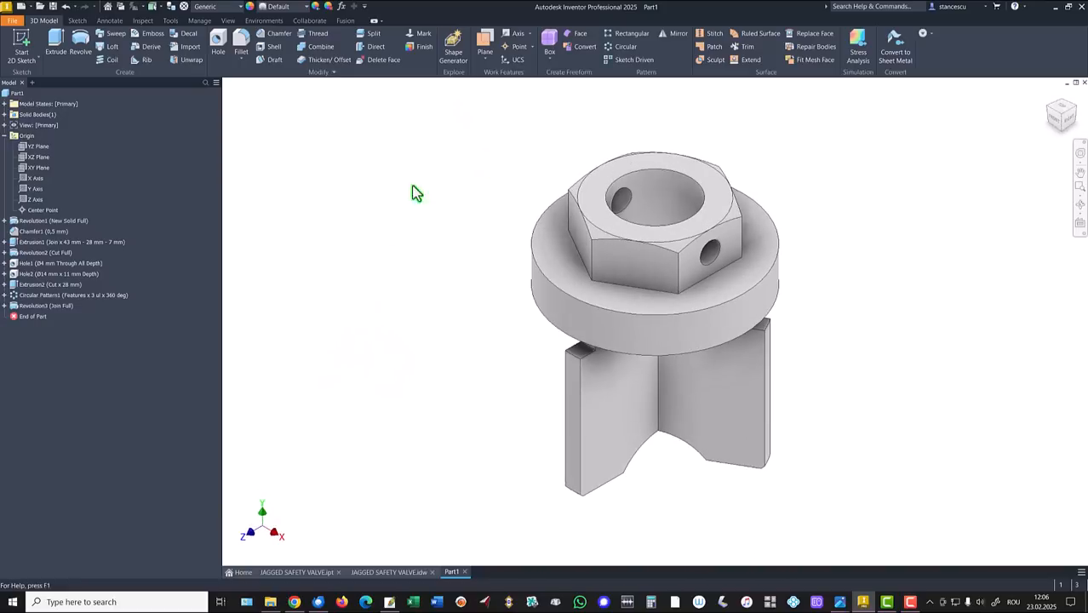
# Switch to the JAGGED SAFETY VALVE.idw drawing, zoom into the 64-notch detail C, then fit the sheet.
pyautogui.click(385, 572)
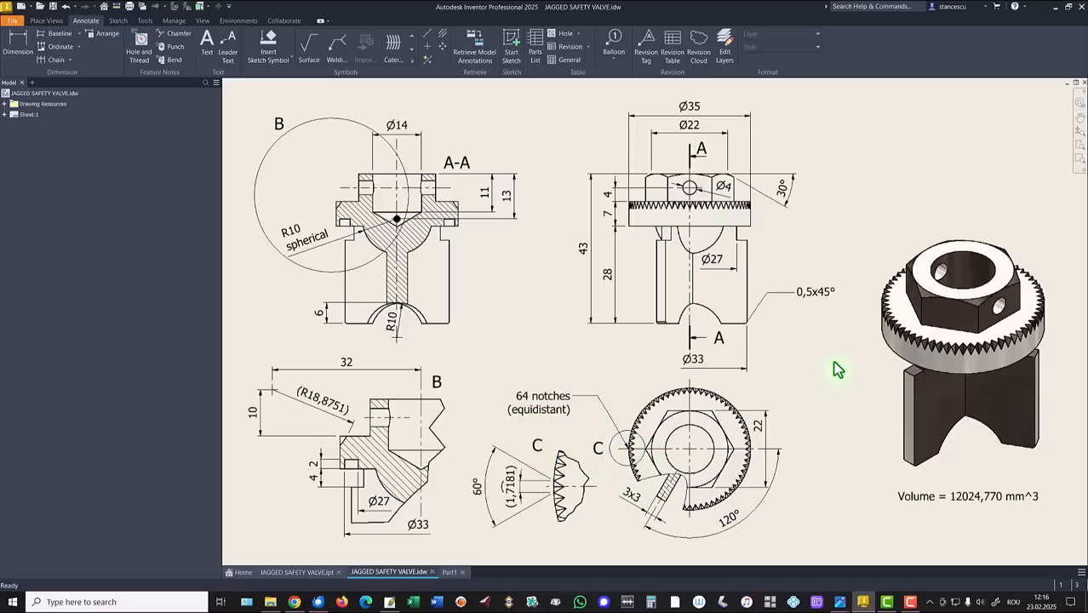
pyautogui.scroll(1, 648, 430)
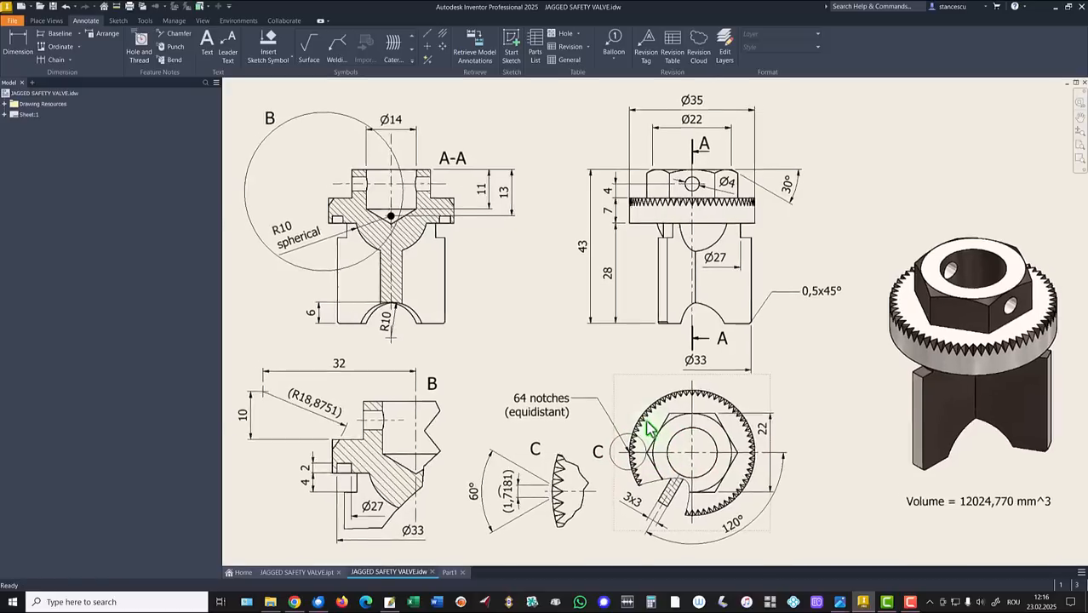
pyautogui.scroll(8, 649, 430)
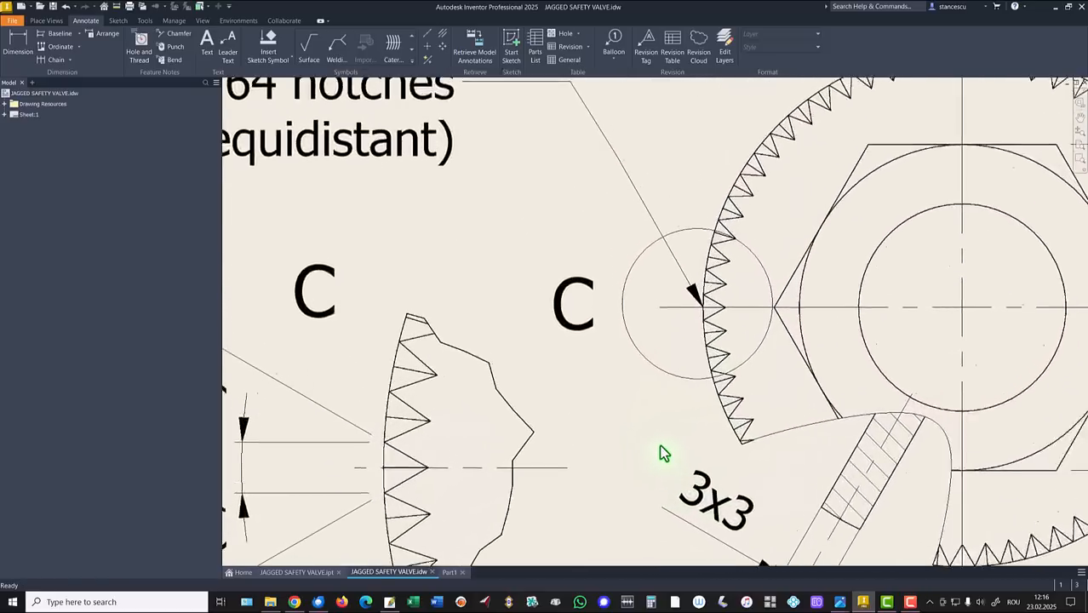
pyautogui.scroll(7, 664, 453)
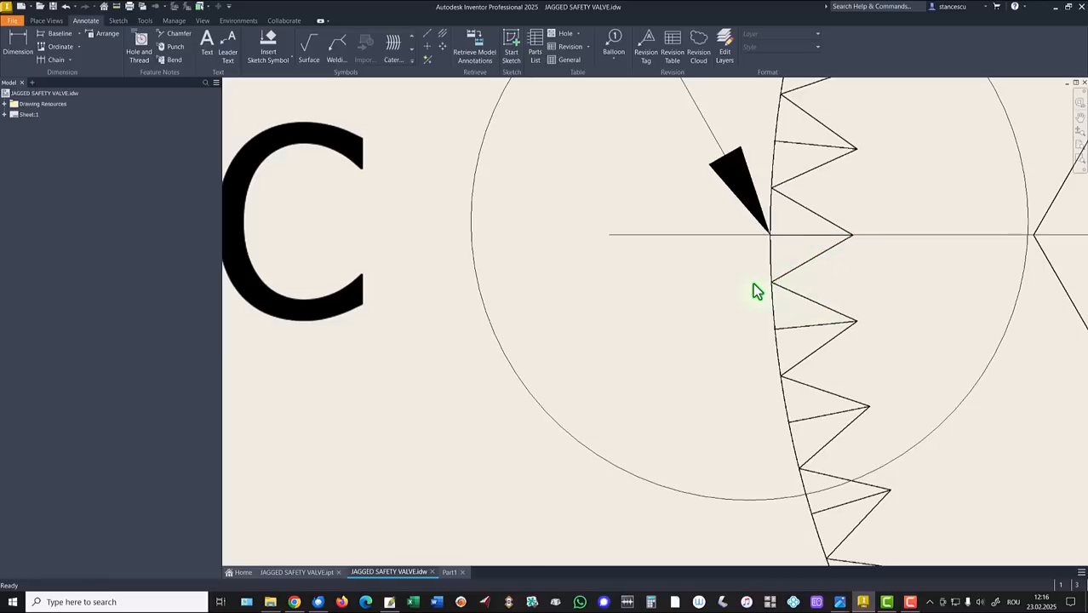
pyautogui.scroll(1, 760, 287)
pyautogui.scroll(4, 776, 288)
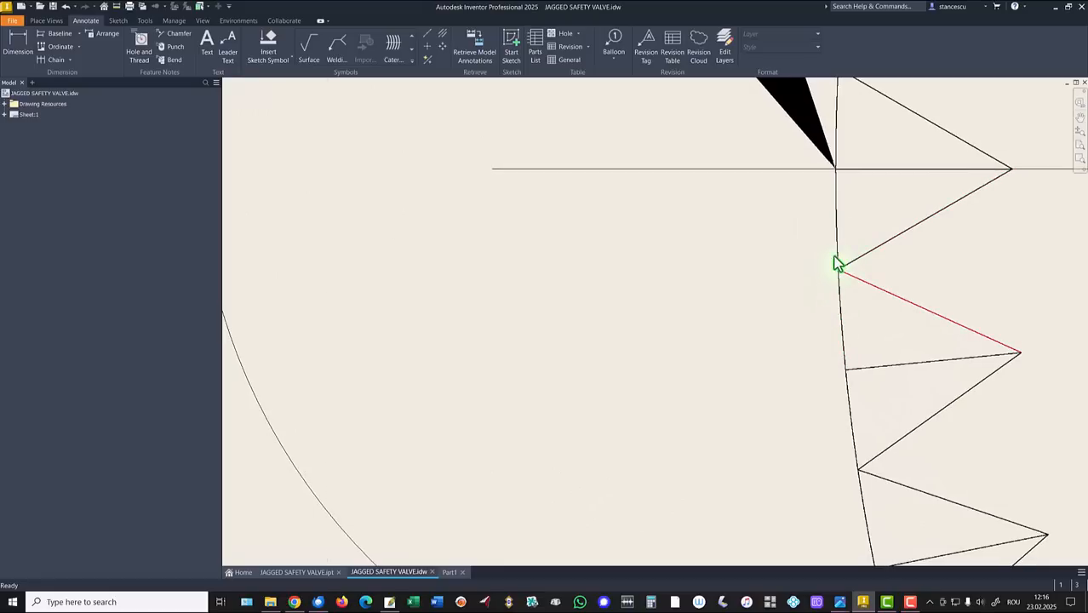
pyautogui.press('Home')
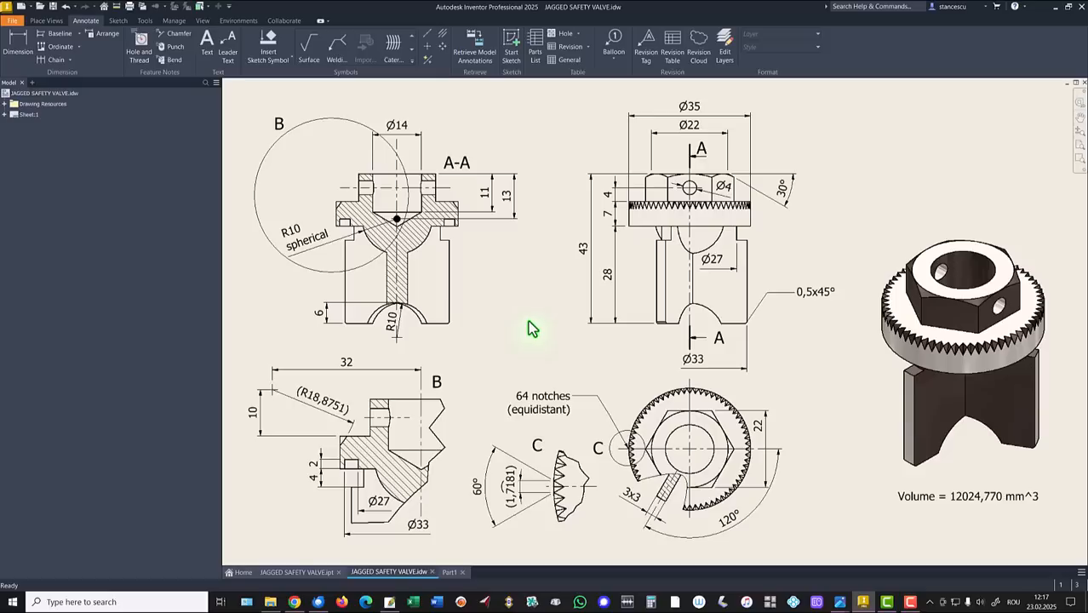
# Return to Part1 and open Manage > Parameters to review parameters d0 through d45.
pyautogui.click(450, 572)
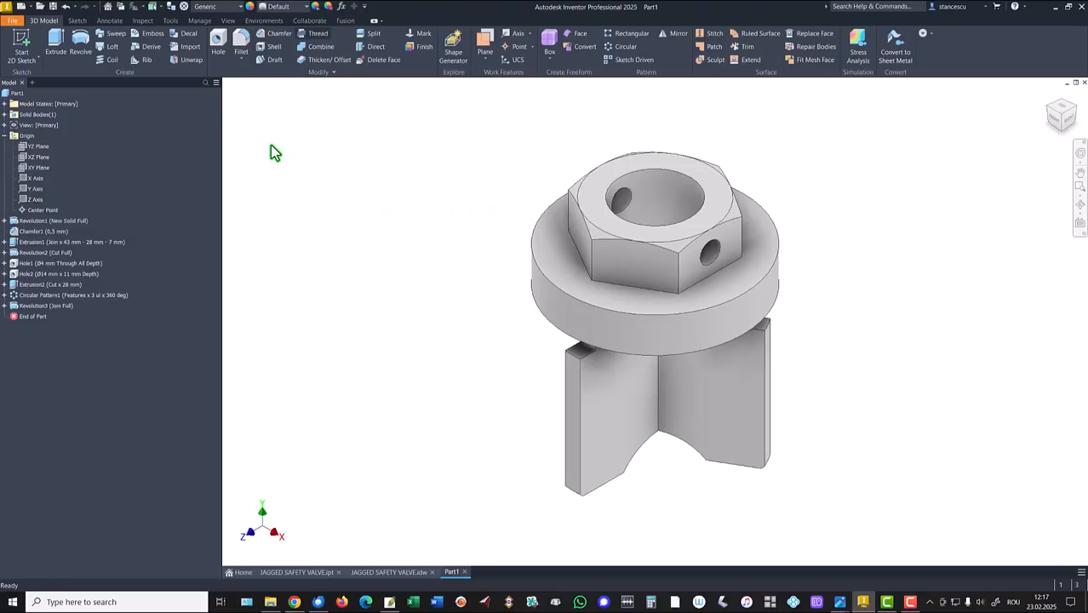
pyautogui.click(199, 21)
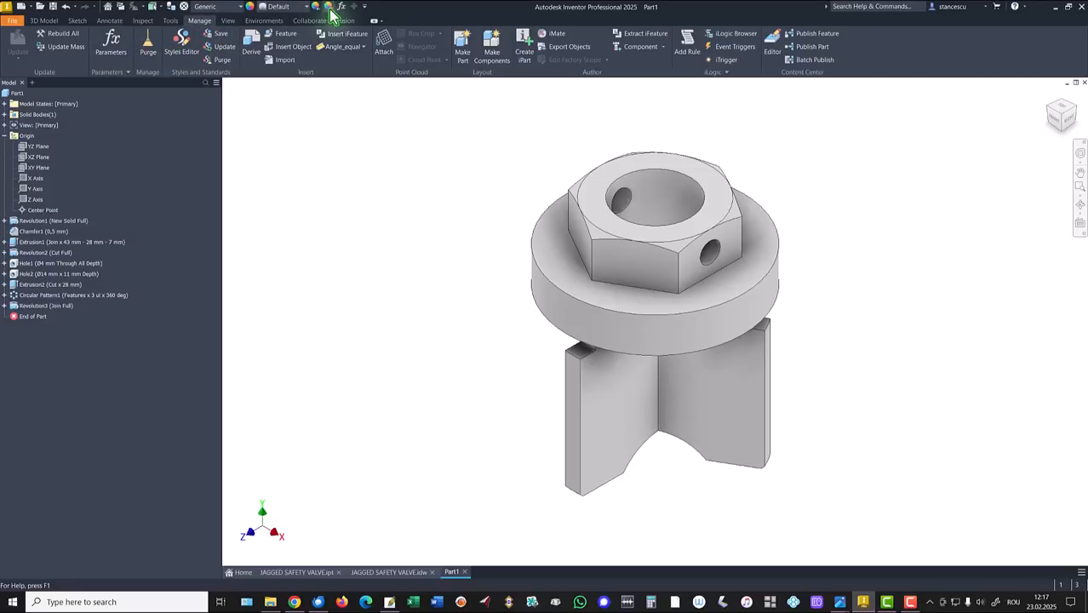
pyautogui.click(114, 50)
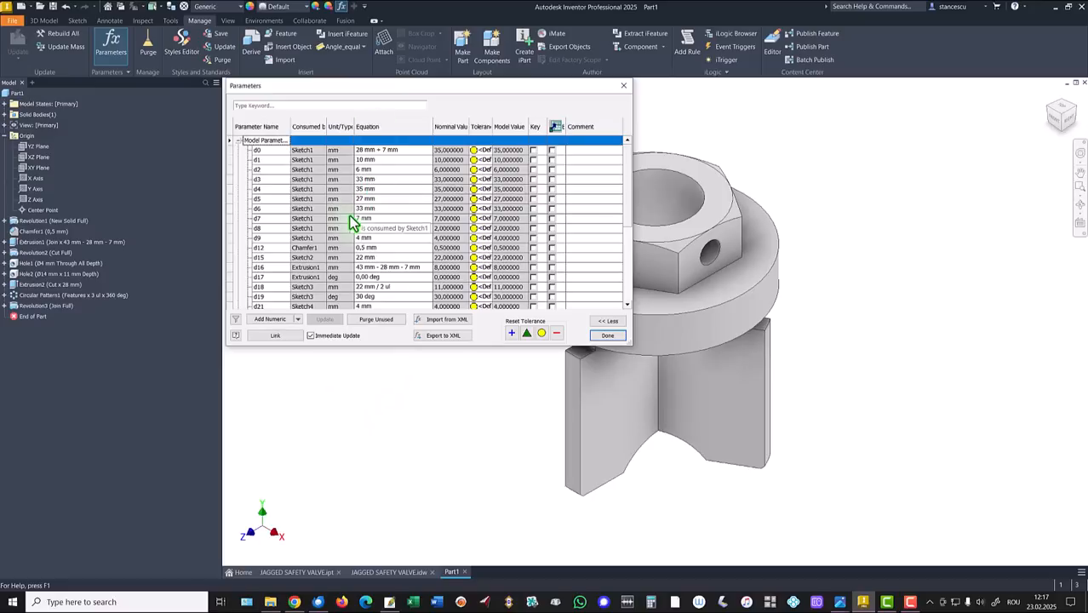
pyautogui.scroll(-2, 396, 215)
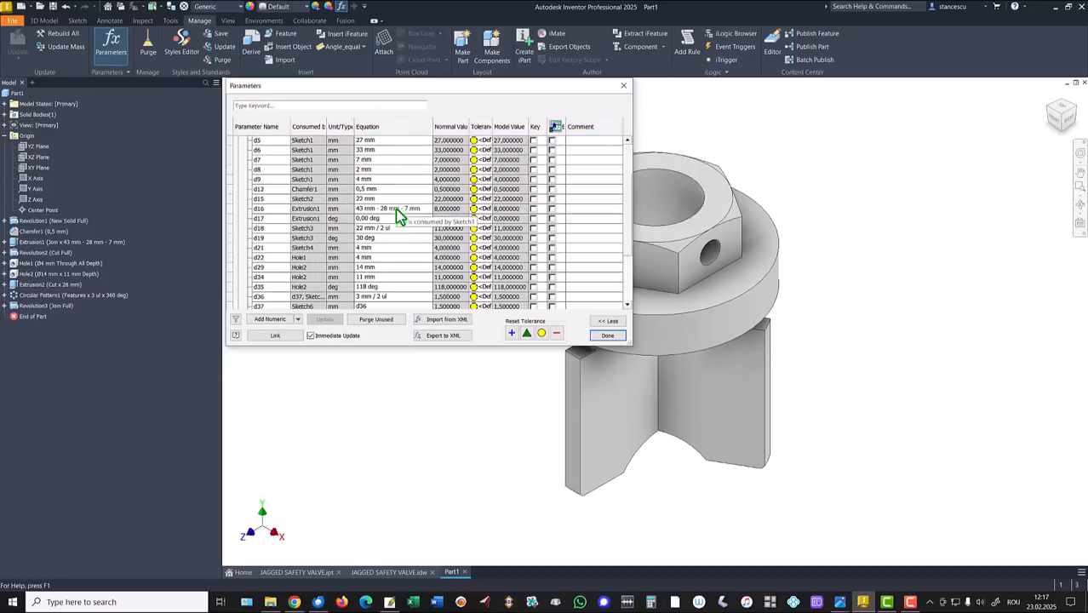
pyautogui.scroll(-3, 395, 214)
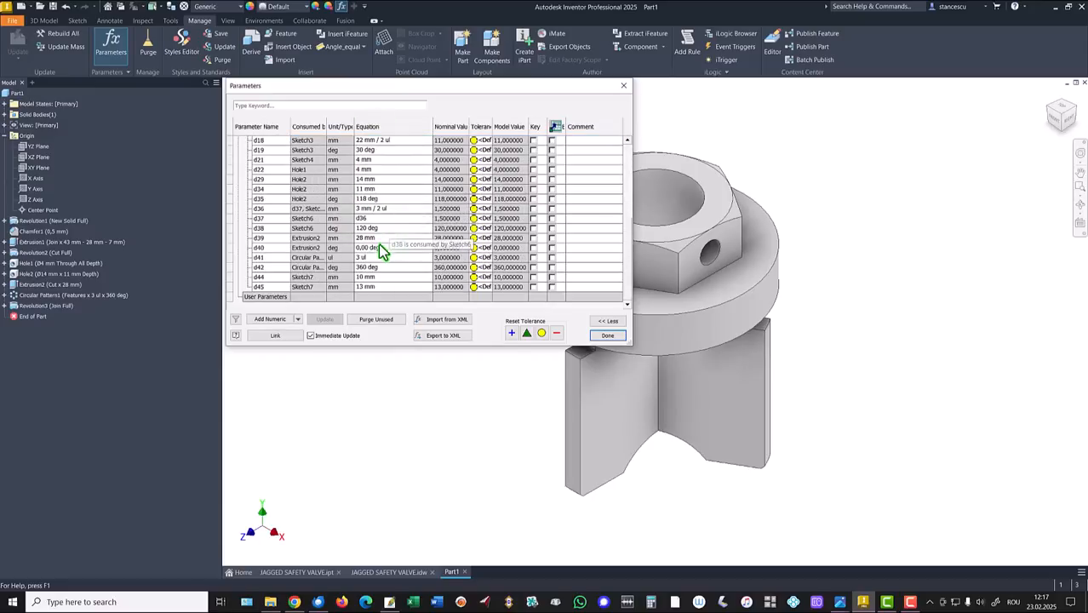
pyautogui.scroll(4, 377, 223)
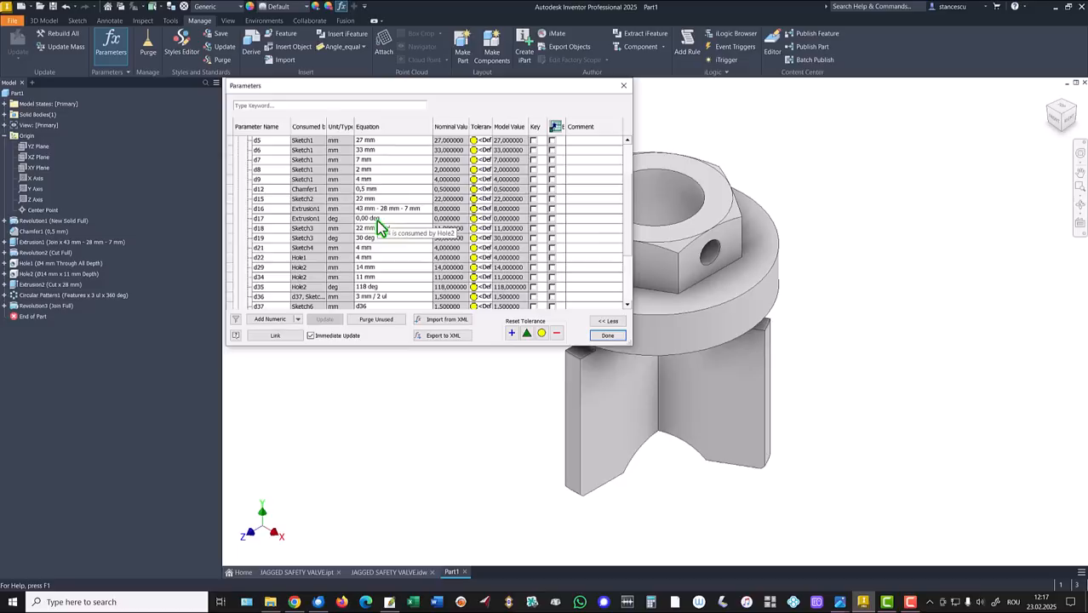
pyautogui.scroll(2, 377, 225)
pyautogui.scroll(-4, 377, 224)
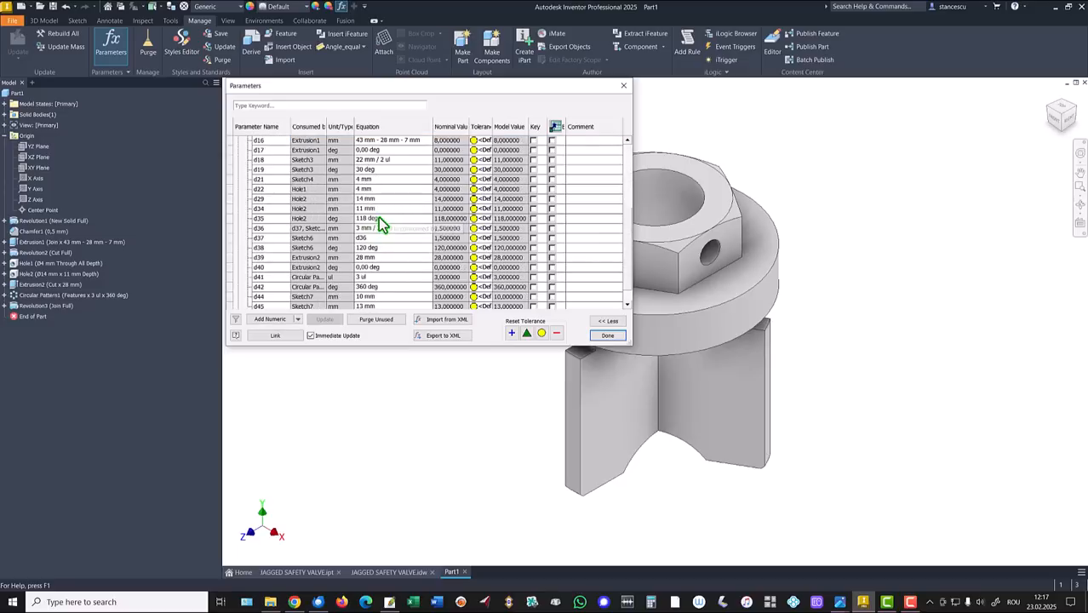
pyautogui.scroll(-1, 381, 223)
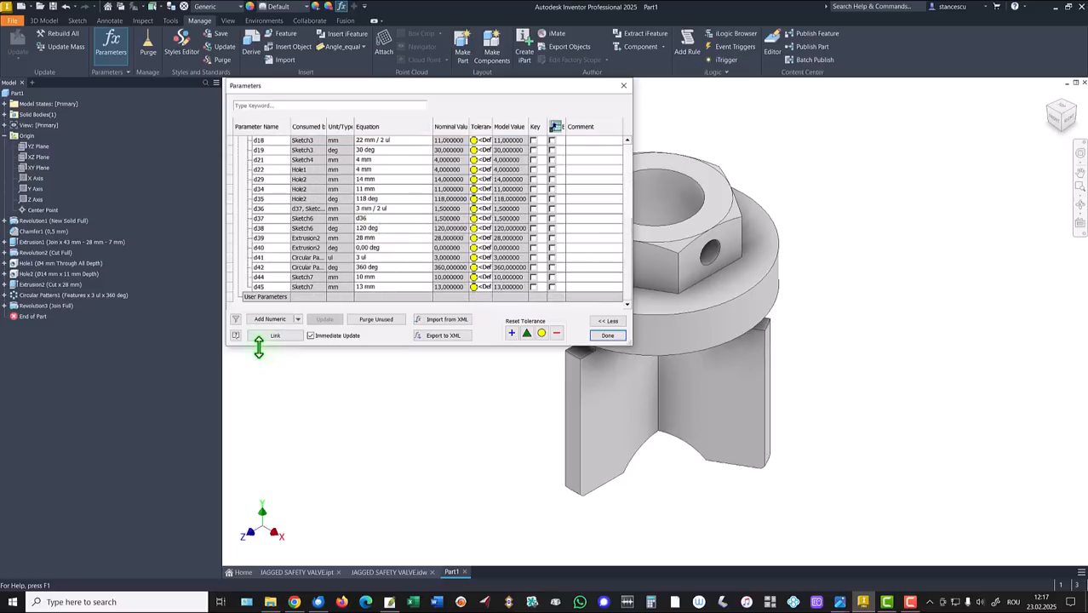
# Add unitless user parameter Z = 64, then switch back to the JAGGED SAFETY VALVE drawing.
pyautogui.click(277, 320)
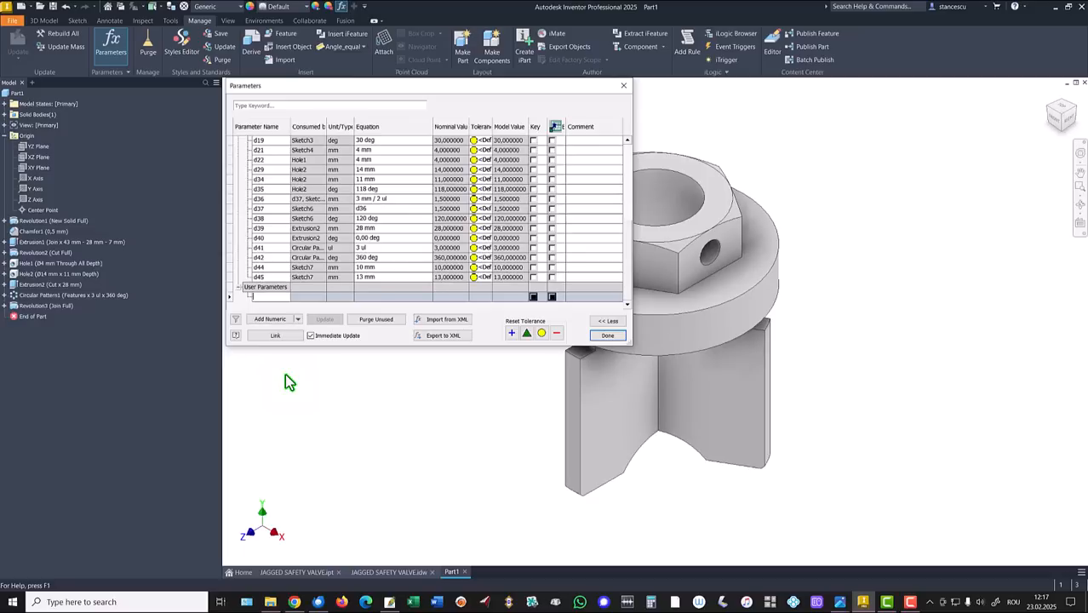
pyautogui.write('z')
pyautogui.press('Tab')
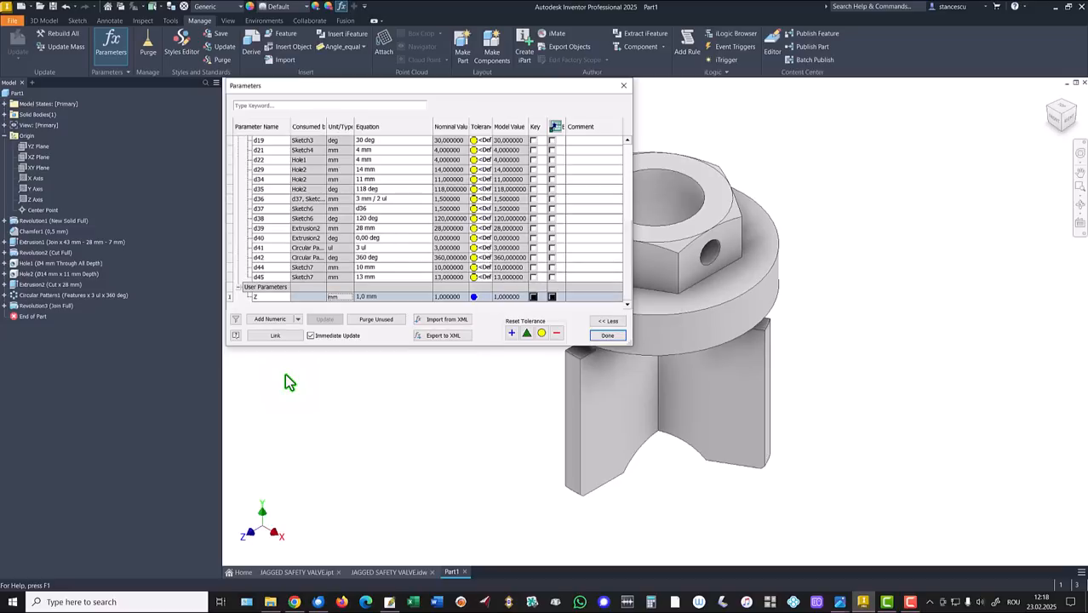
pyautogui.click(338, 297)
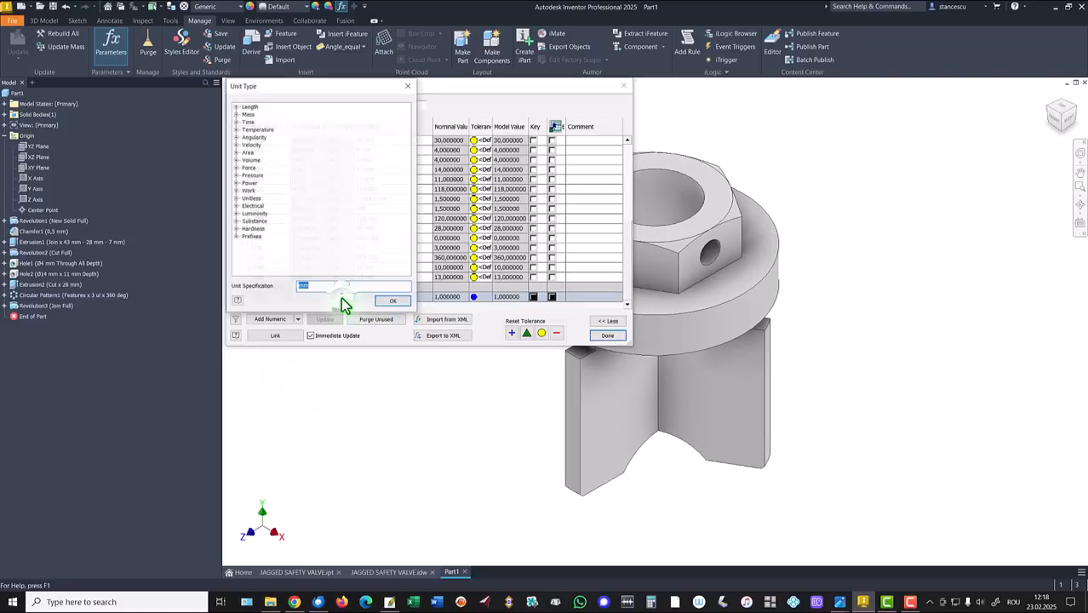
pyautogui.click(394, 303)
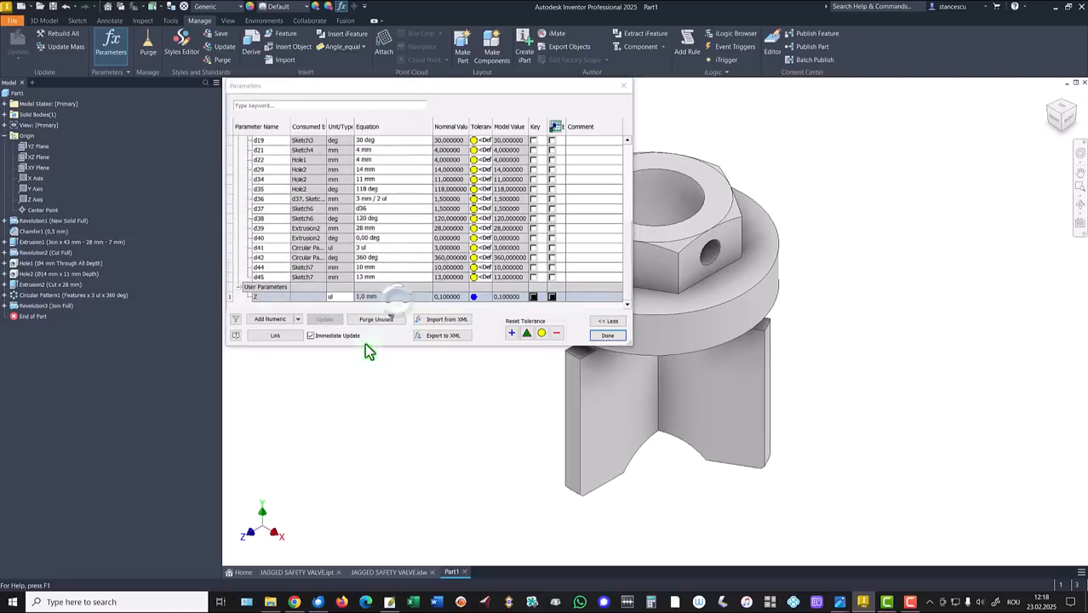
pyautogui.click(390, 298)
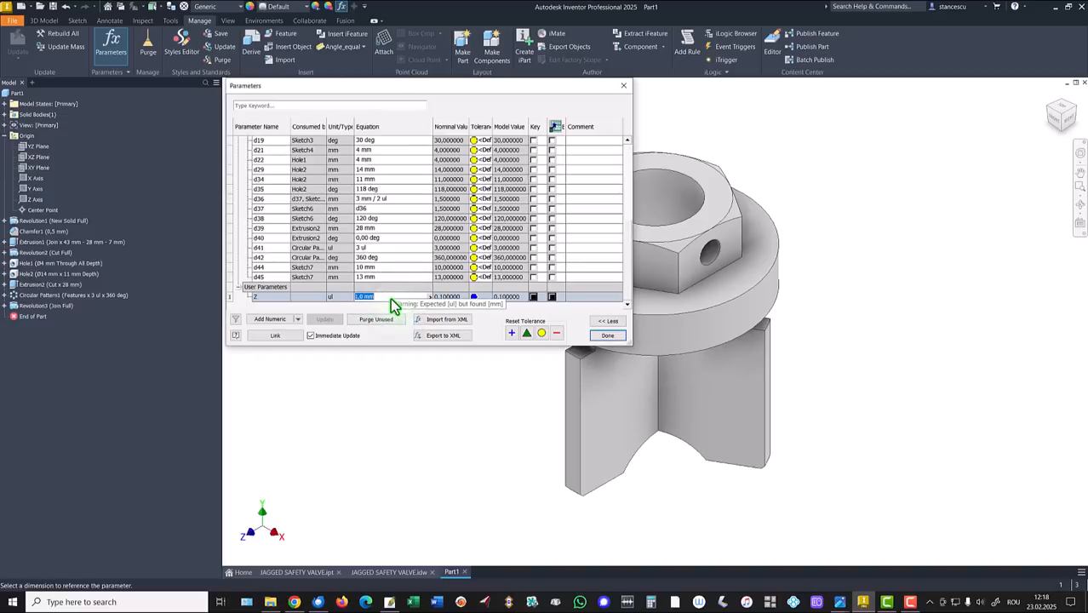
pyautogui.write('64')
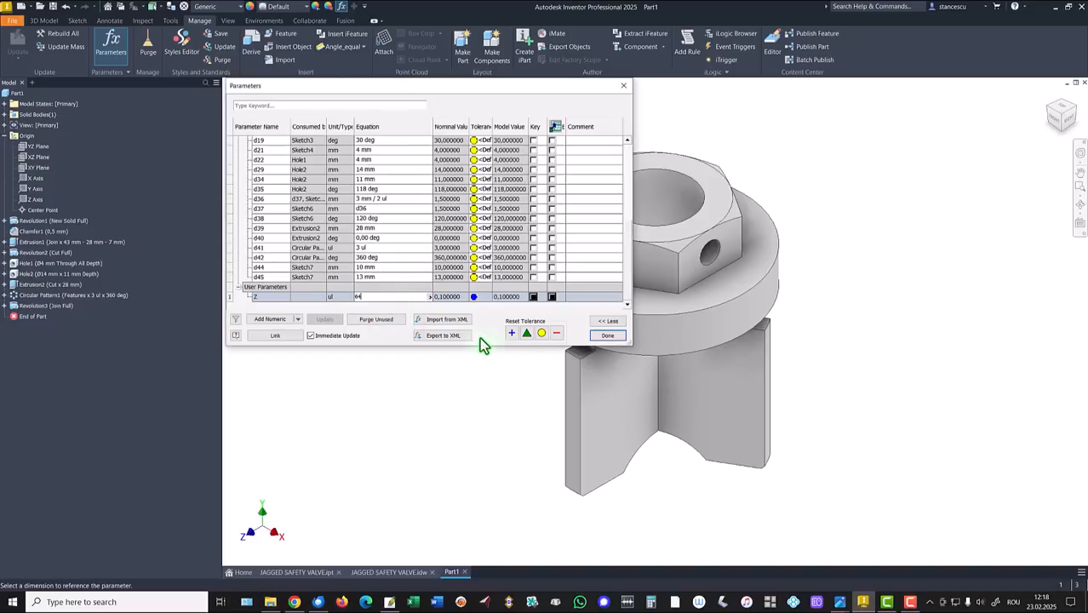
pyautogui.click(395, 277)
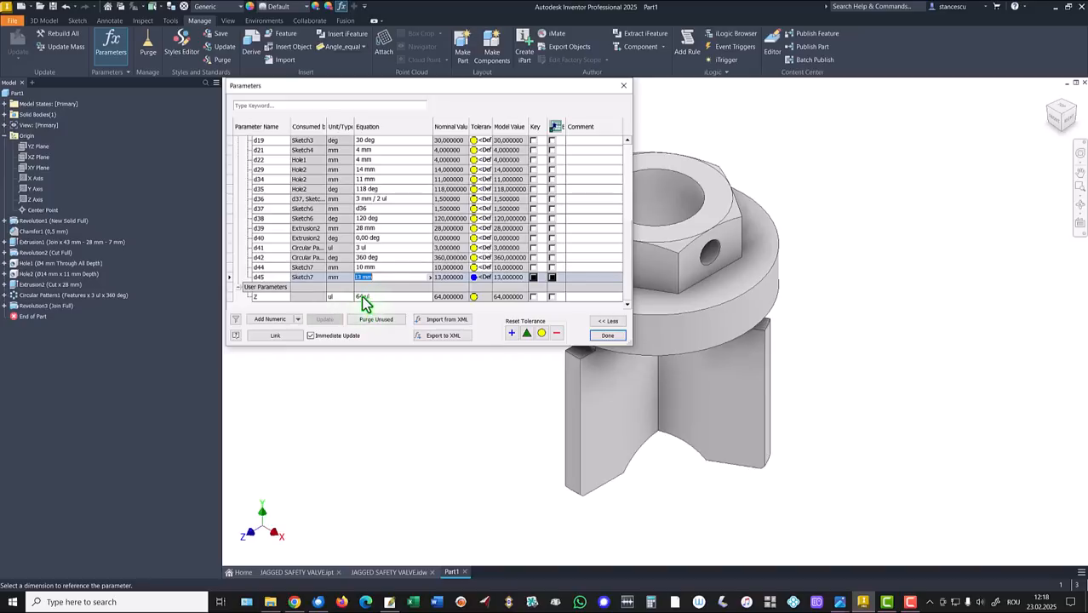
pyautogui.click(604, 337)
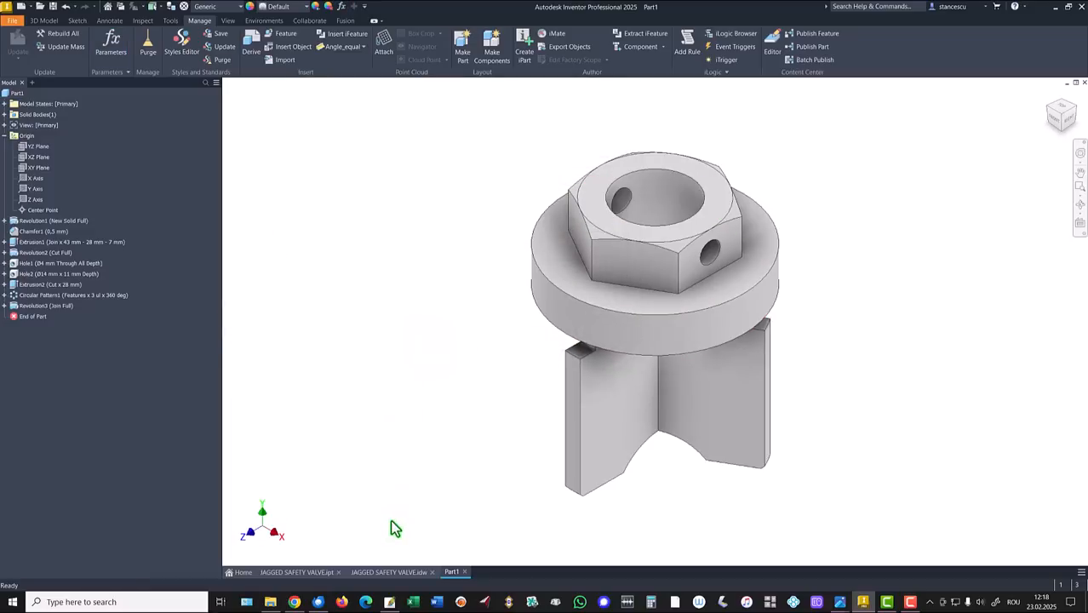
pyautogui.click(389, 572)
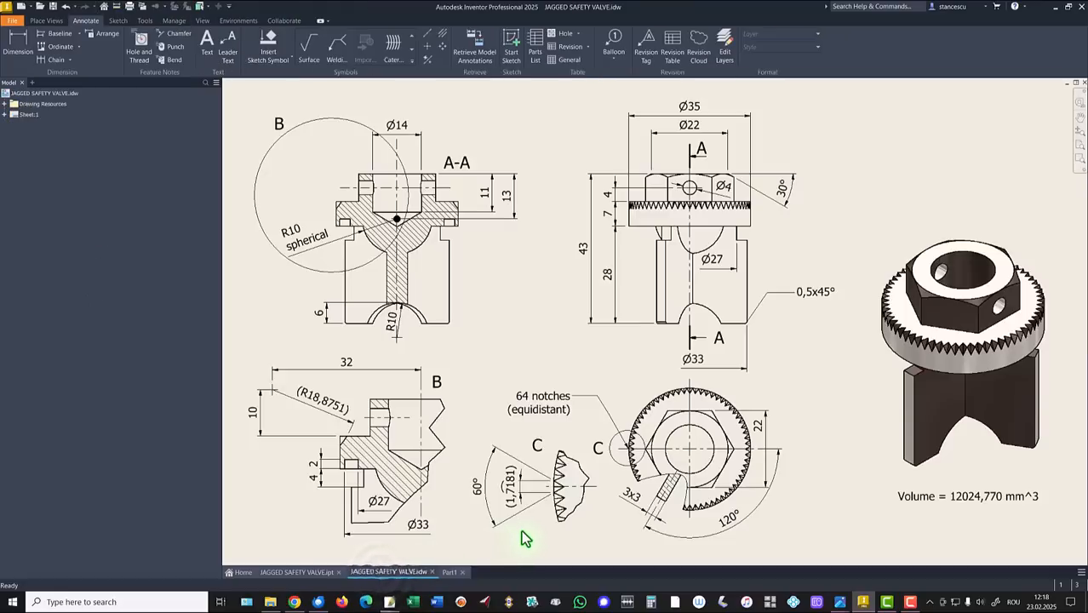
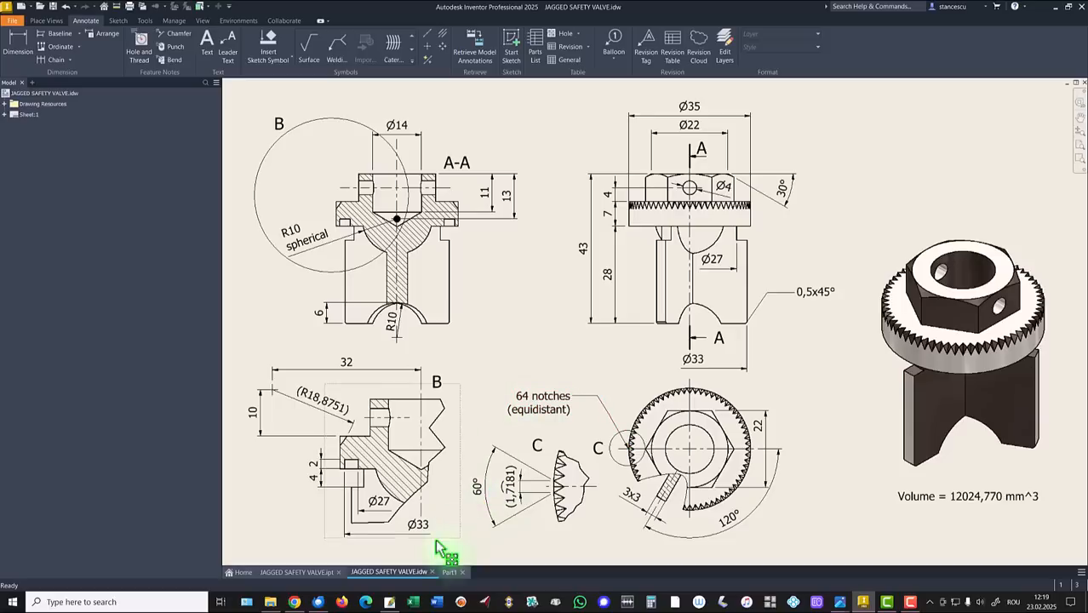
# Return to the Part1 model and start Sketch8 on the hexagon-nut flange's top face.
pyautogui.click(450, 573)
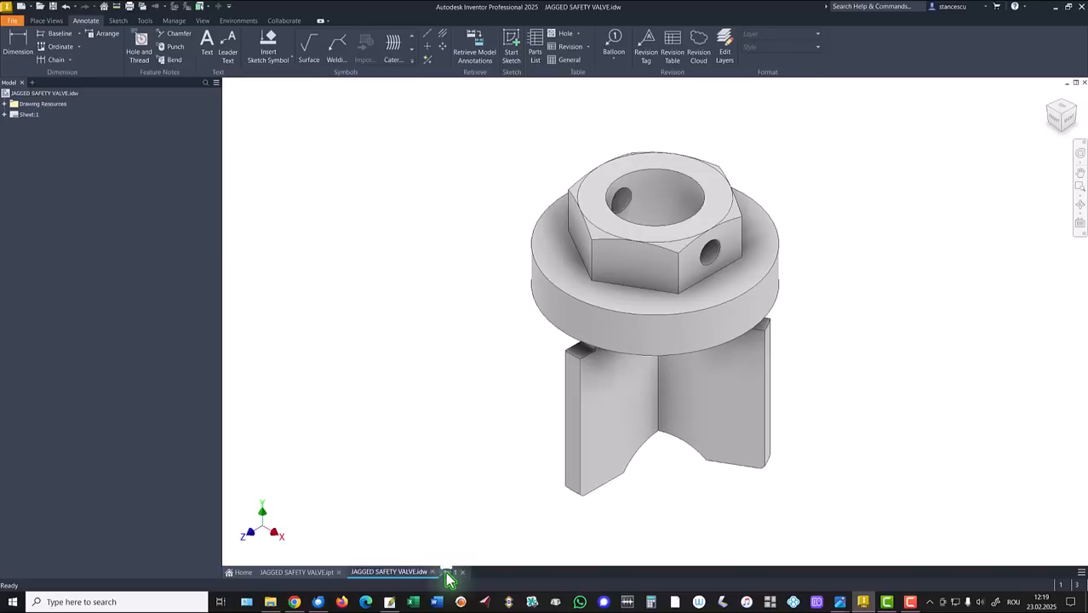
pyautogui.click(545, 259)
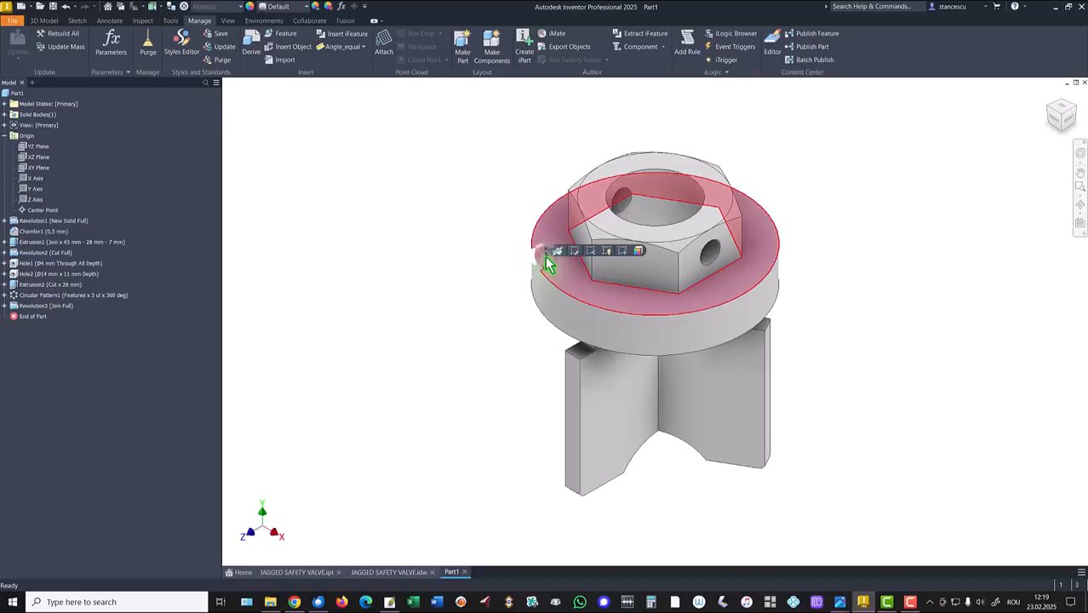
pyautogui.click(622, 253)
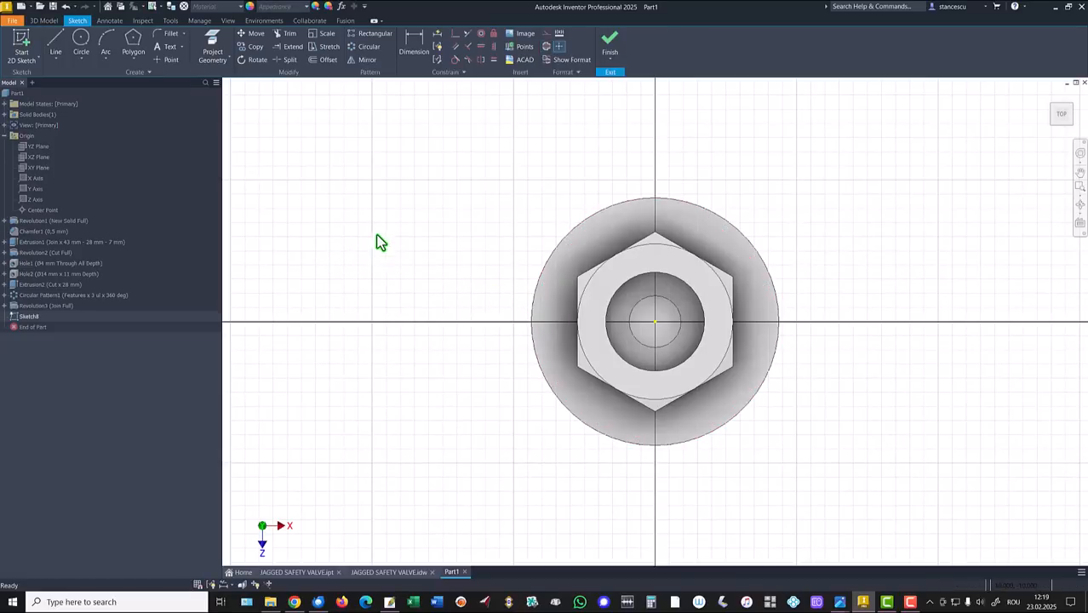
# Project the flange's outer circle and draw a two-line V notch on its left edge.
pyautogui.click(212, 44)
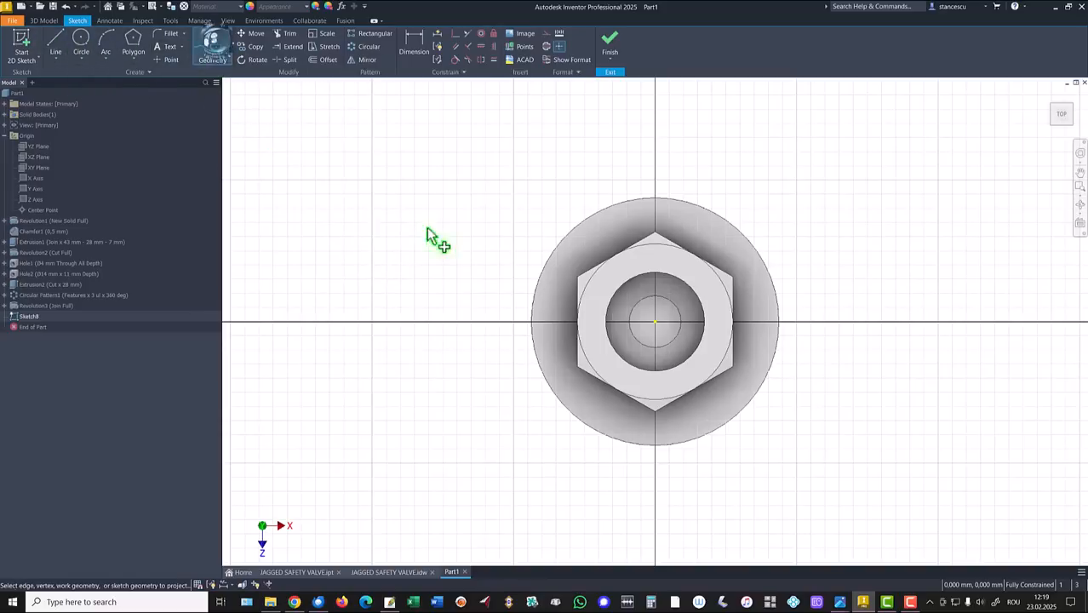
pyautogui.click(545, 287)
pyautogui.click(48, 51)
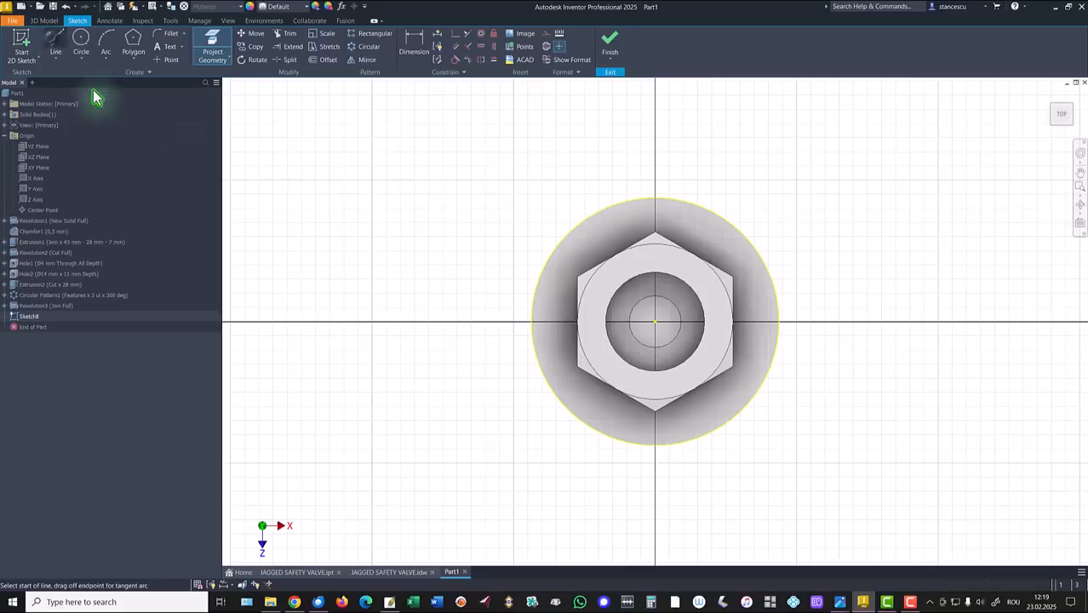
pyautogui.click(535, 290)
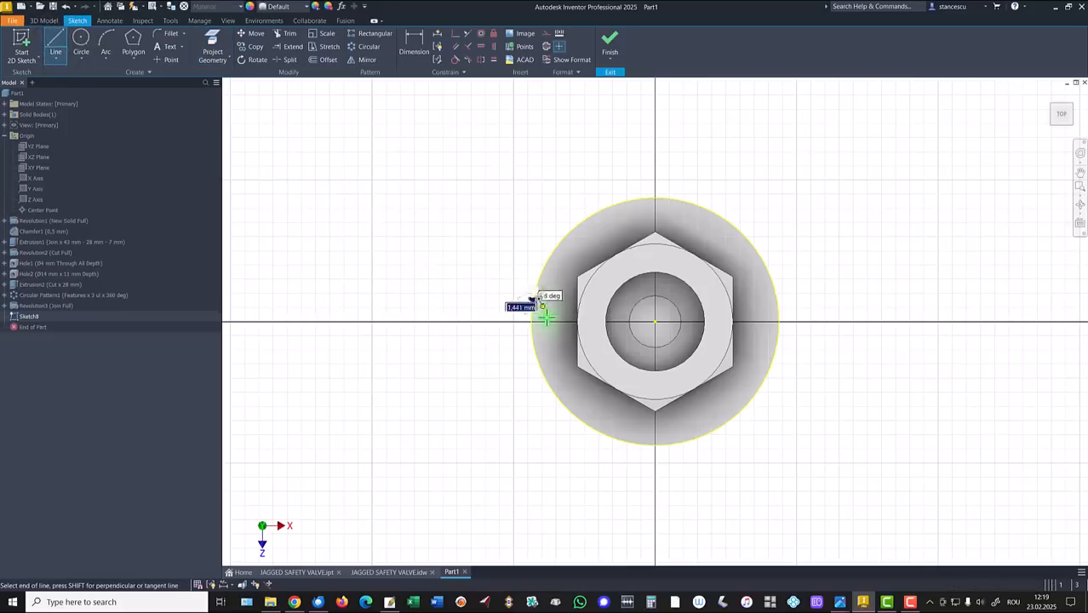
pyautogui.click(550, 322)
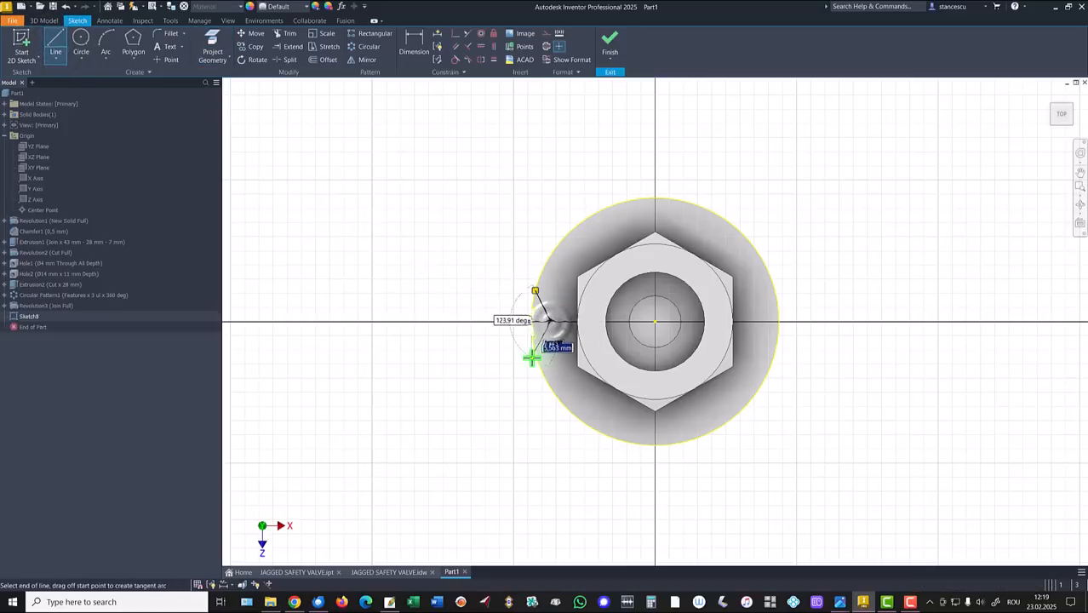
pyautogui.doubleClick(537, 353)
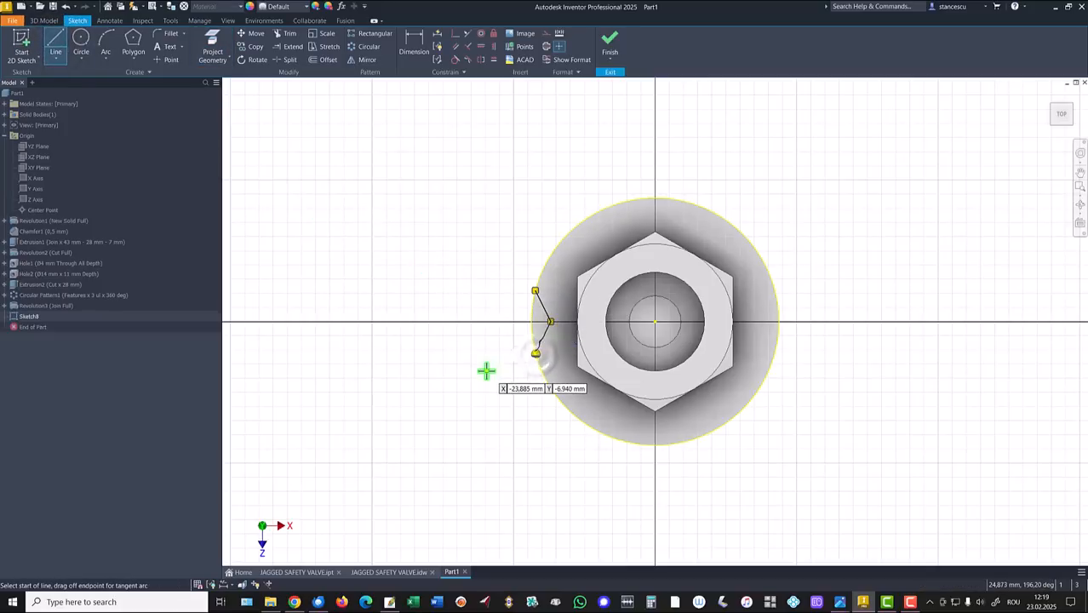
# Constrain the notch tip horizontally level with the sketch centre point.
pyautogui.click(481, 47)
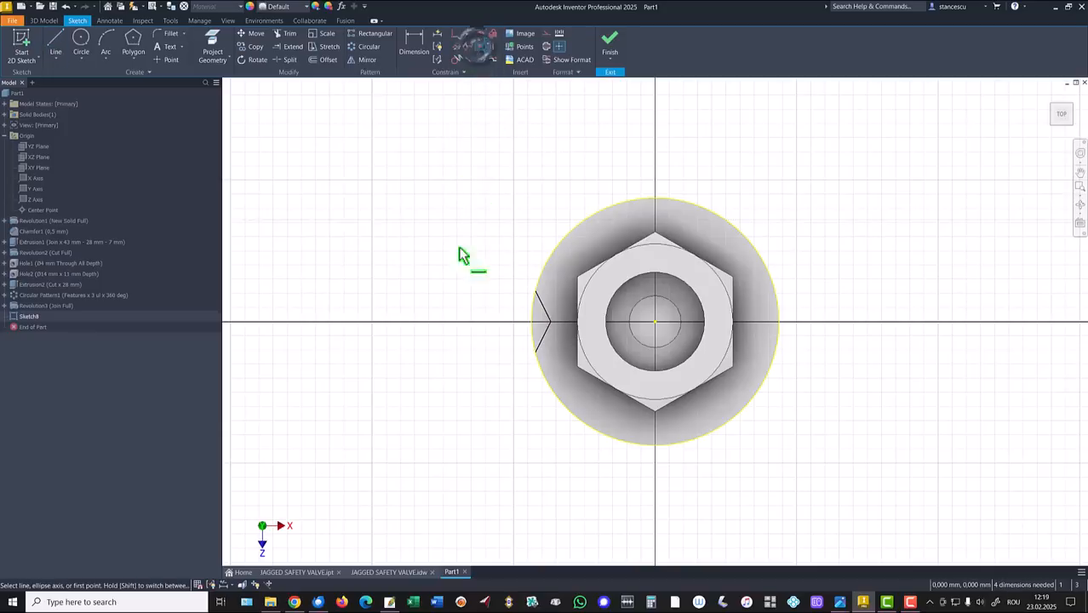
pyautogui.click(551, 322)
pyautogui.click(655, 322)
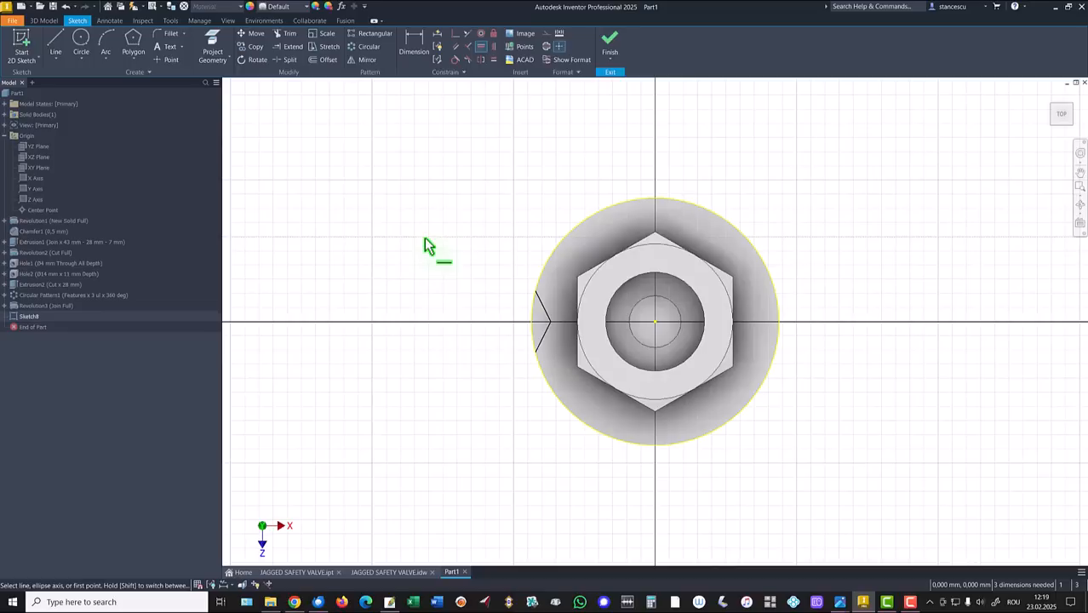
# Make the two slanted notch lines equal in length.
pyautogui.click(417, 52)
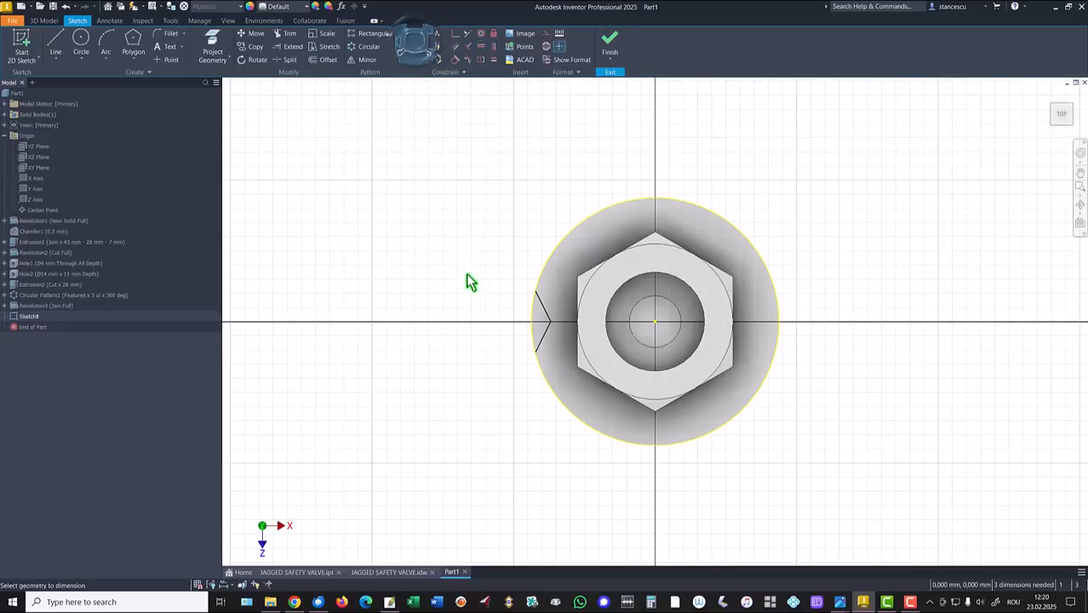
pyautogui.click(495, 62)
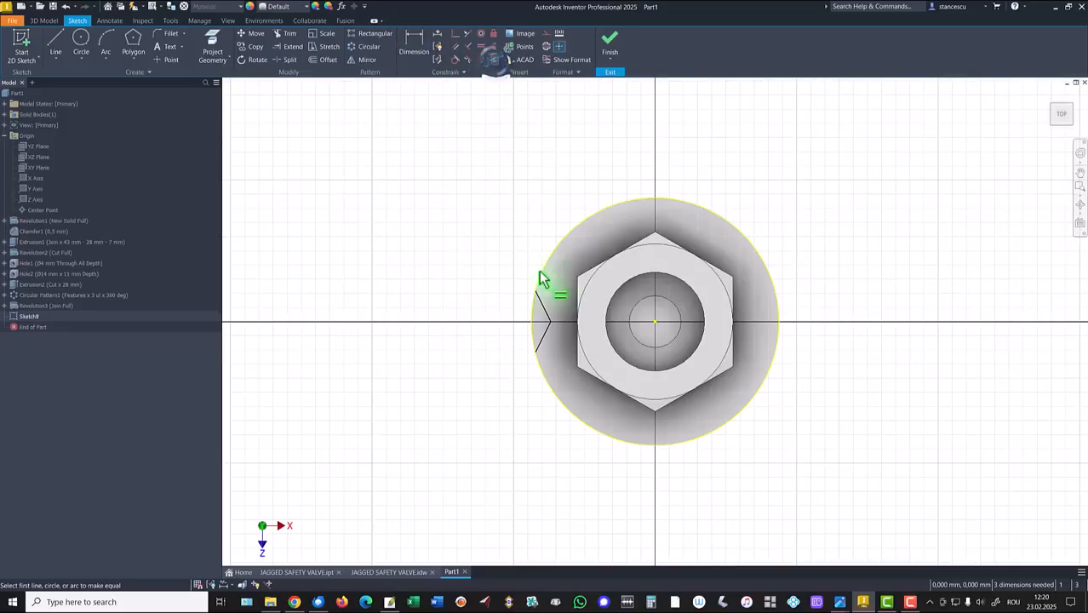
pyautogui.click(544, 307)
pyautogui.click(542, 334)
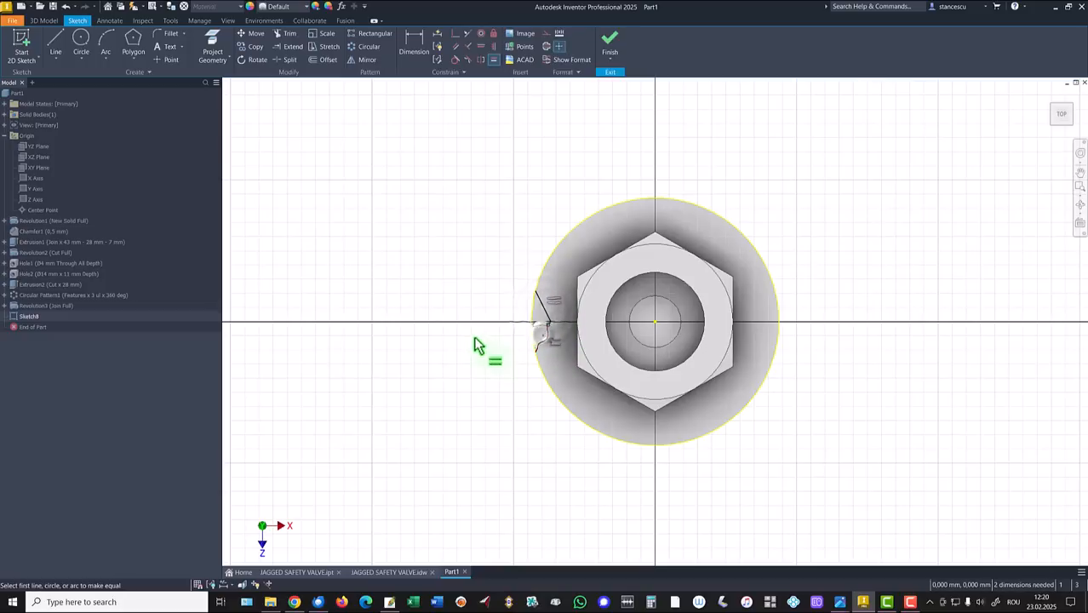
# Dimension the angle between the notch lines as 60°.
pyautogui.click(416, 47)
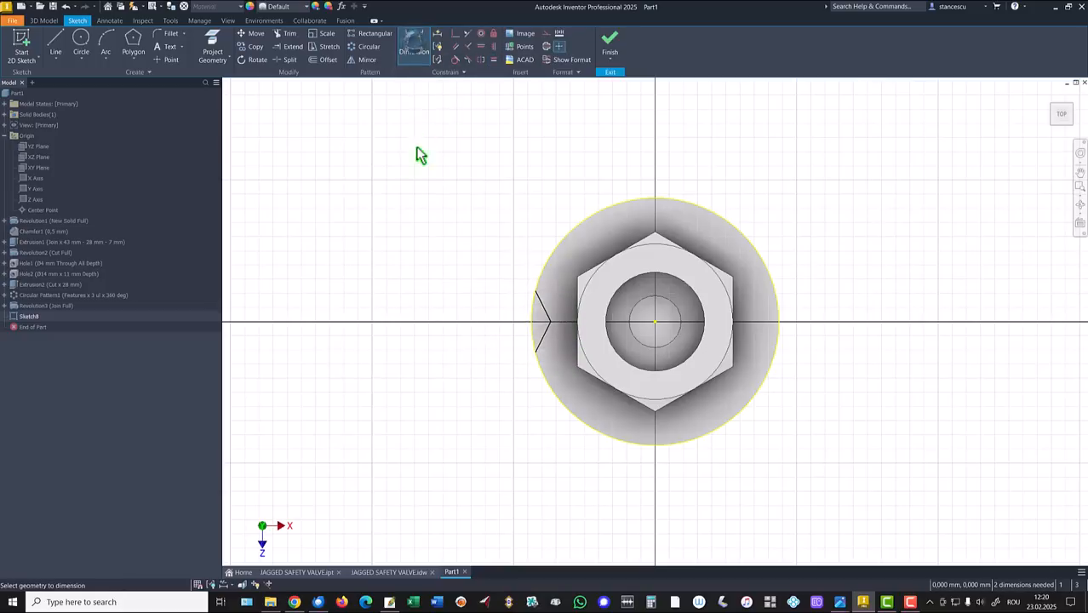
pyautogui.click(539, 308)
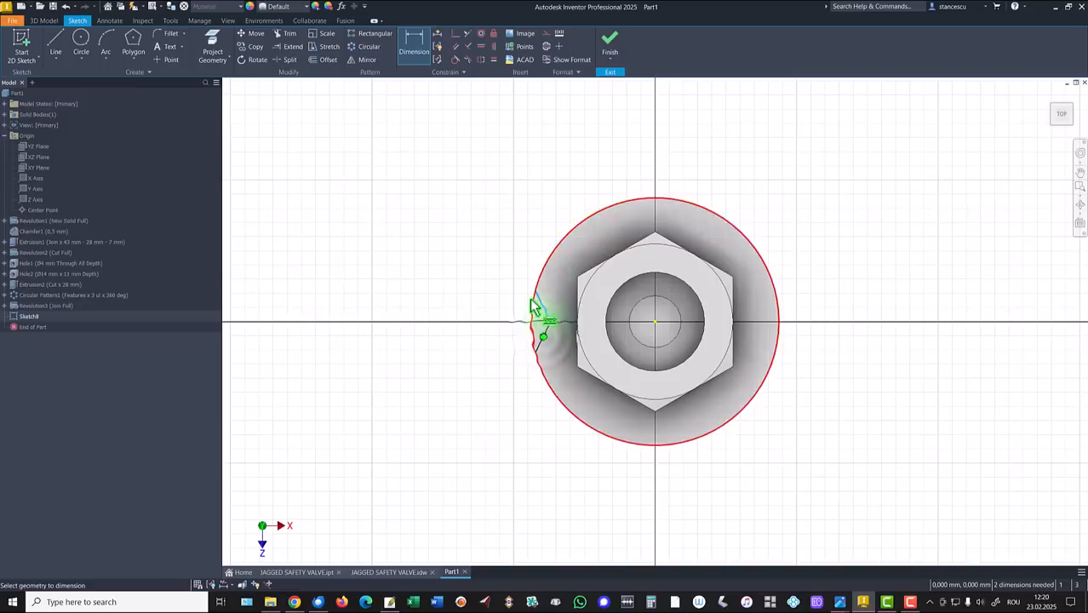
pyautogui.click(543, 340)
pyautogui.press('Escape')
pyautogui.click(414, 44)
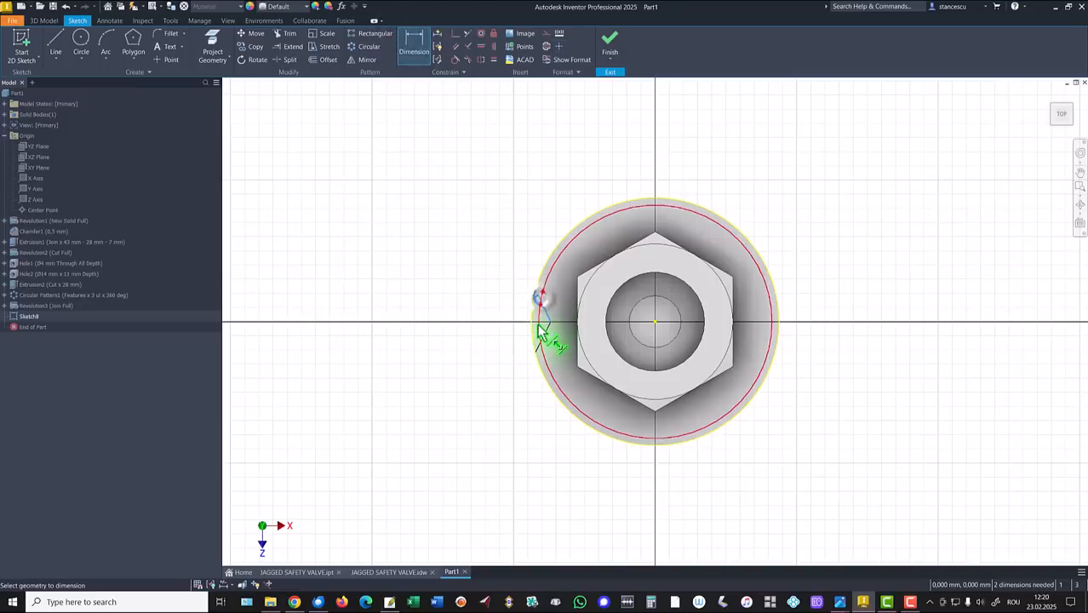
pyautogui.click(538, 299)
pyautogui.click(541, 355)
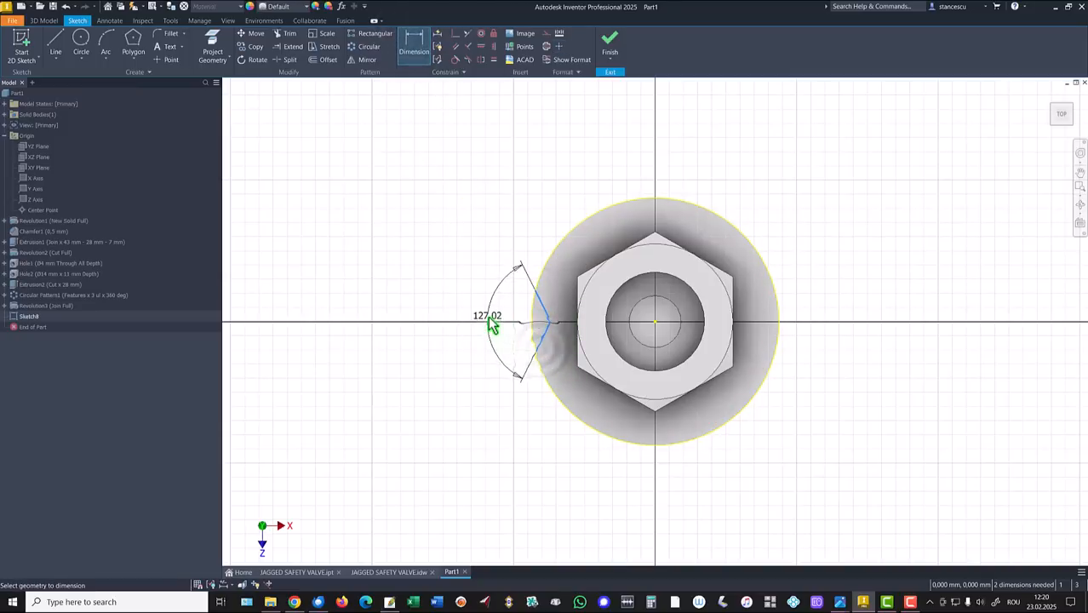
pyautogui.click(494, 322)
pyautogui.write('60')
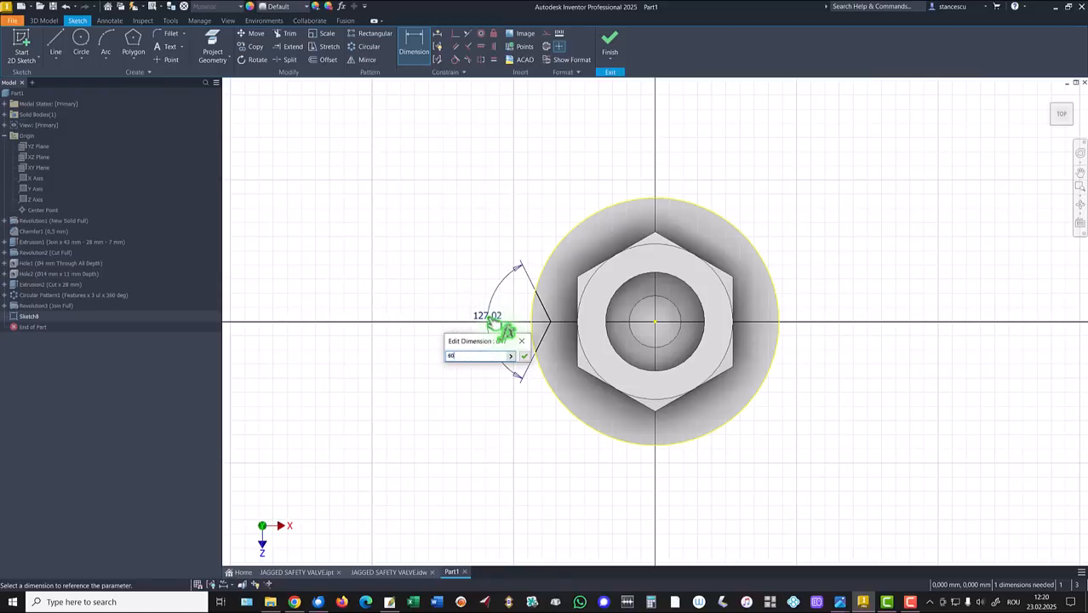
pyautogui.press('Return')
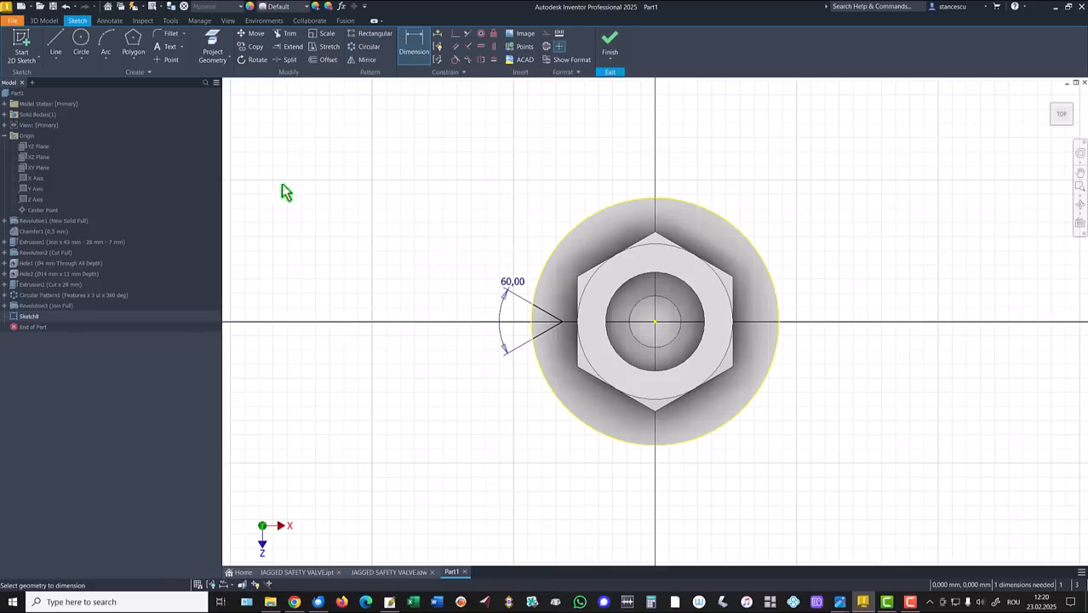
# Close the notch mouth with a three-point arc between the line-circle intersections.
pyautogui.click(106, 42)
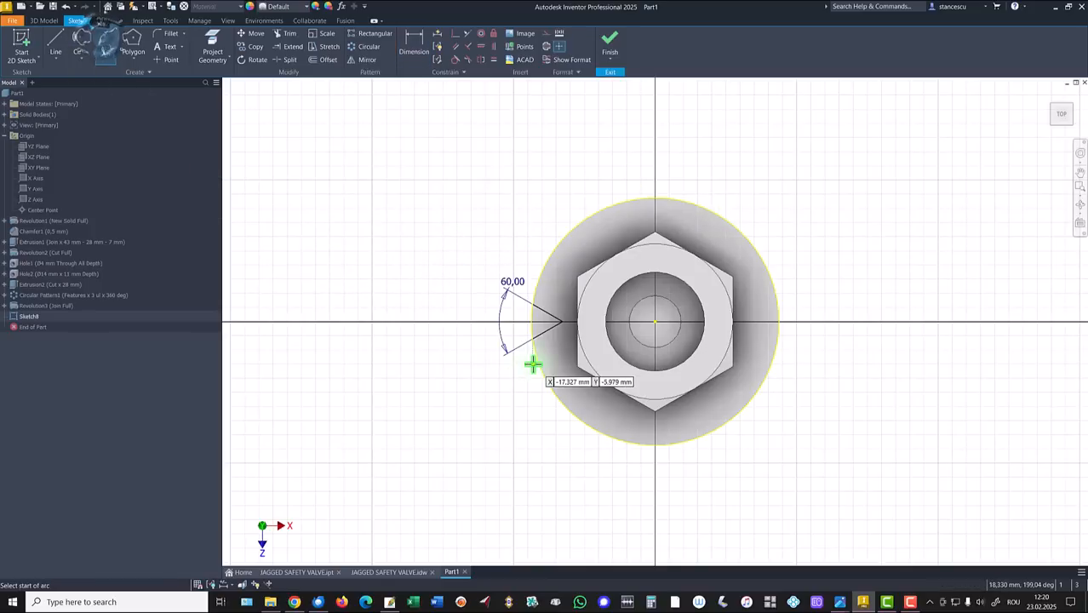
pyautogui.scroll(-3, 532, 364)
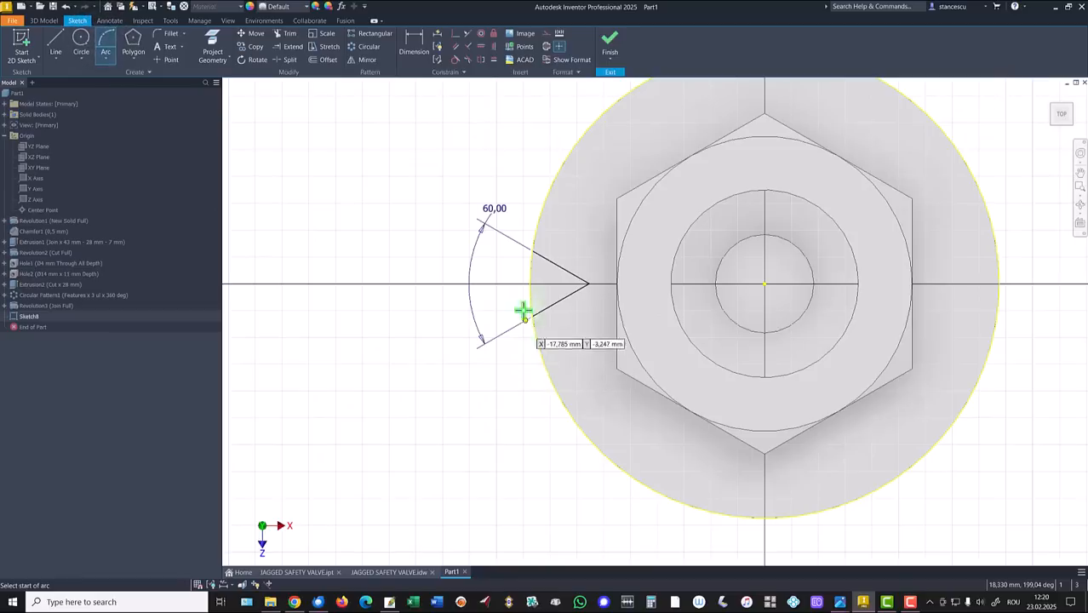
pyautogui.click(532, 252)
pyautogui.click(532, 316)
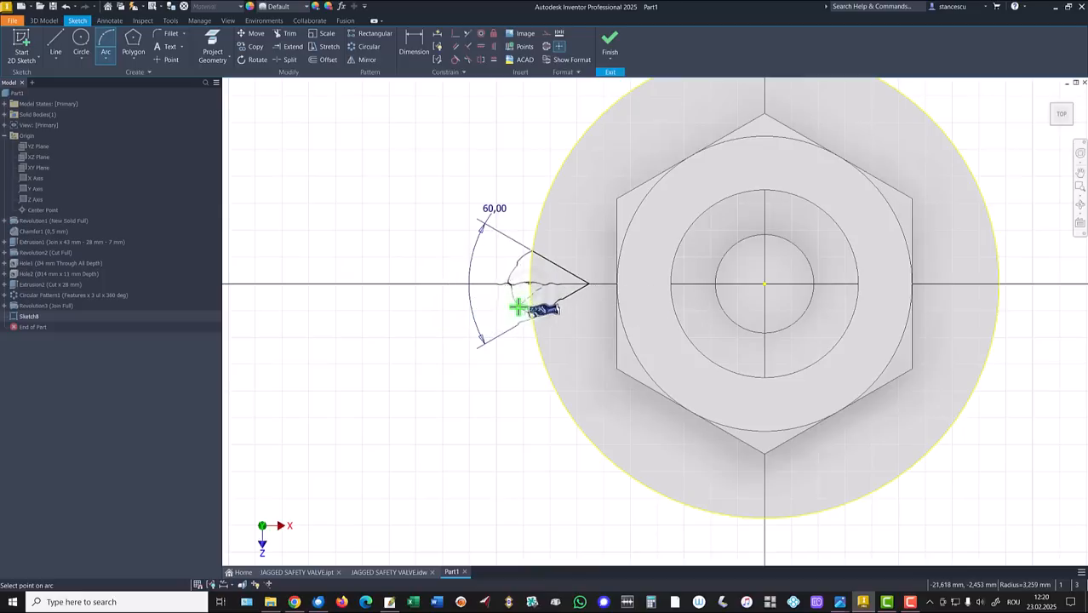
pyautogui.click(515, 302)
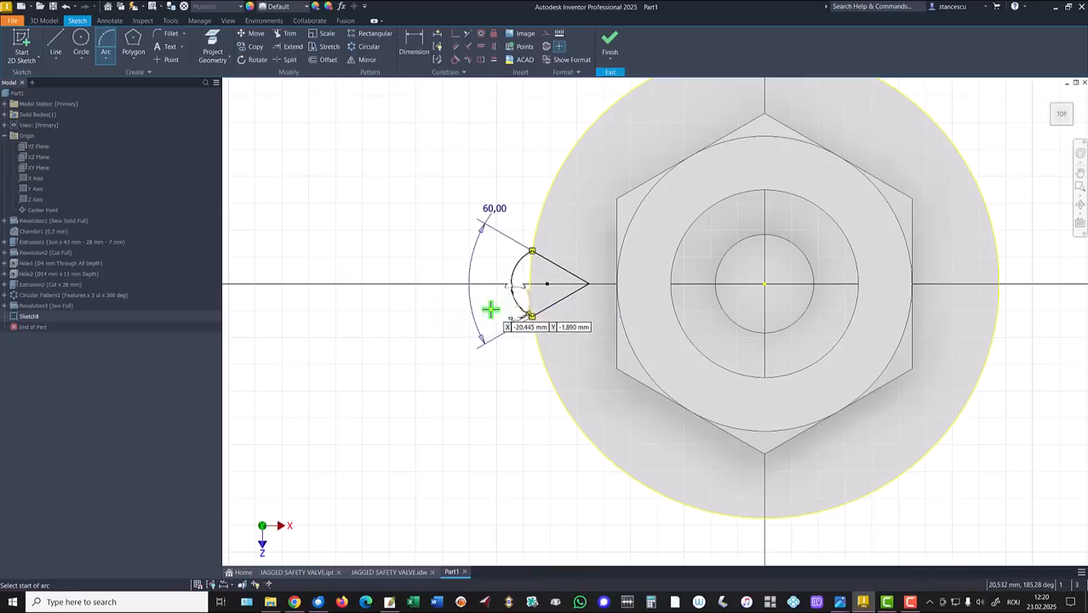
# Make the arc equal to the flange's outer circle and move the 60° dimension left.
pyautogui.click(494, 59)
pyautogui.click(513, 271)
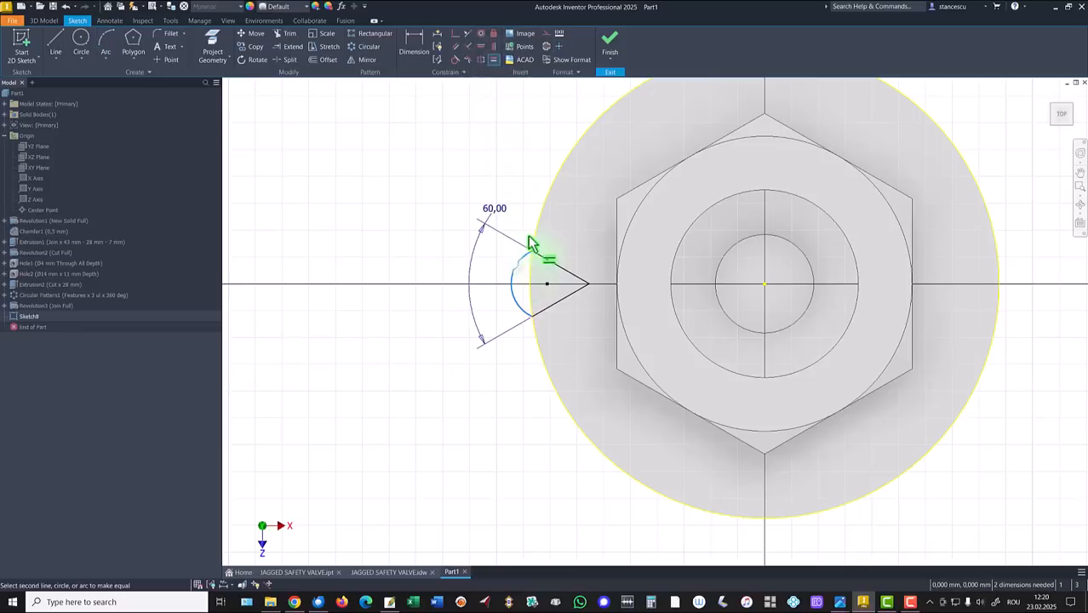
pyautogui.click(535, 229)
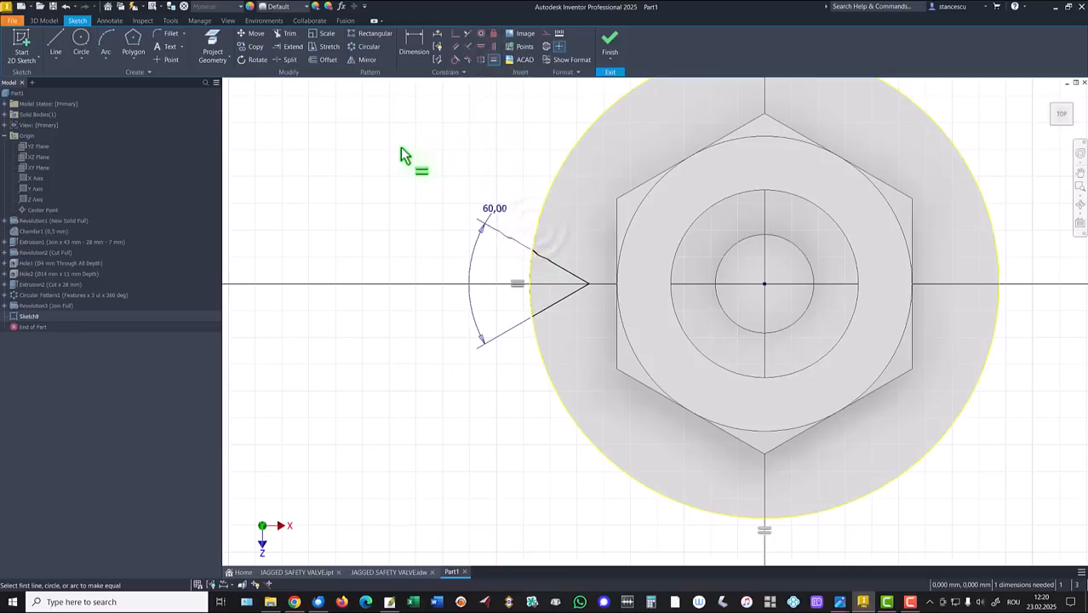
pyautogui.press('Escape')
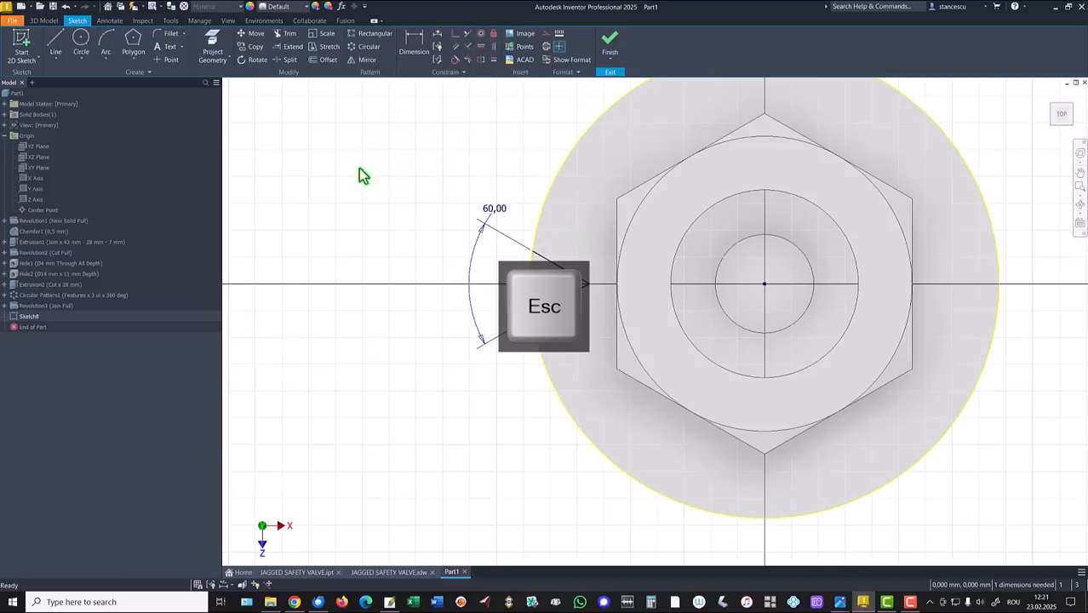
pyautogui.moveTo(502, 224); pyautogui.dragTo(380, 270)
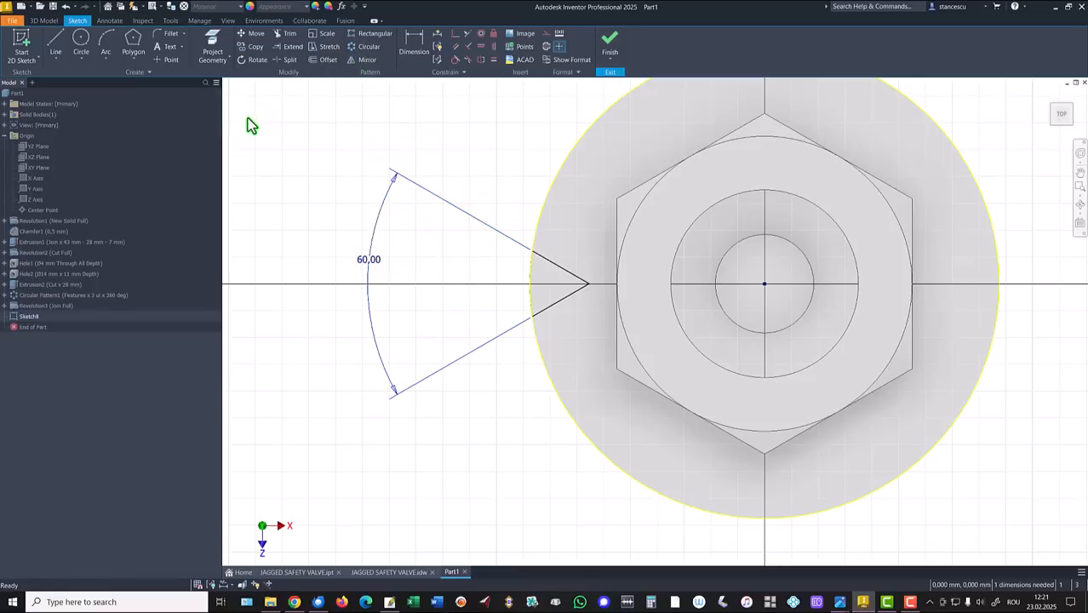
# Place an arc-length dimension on the small arc at the wedge tip.
pyautogui.click(413, 44)
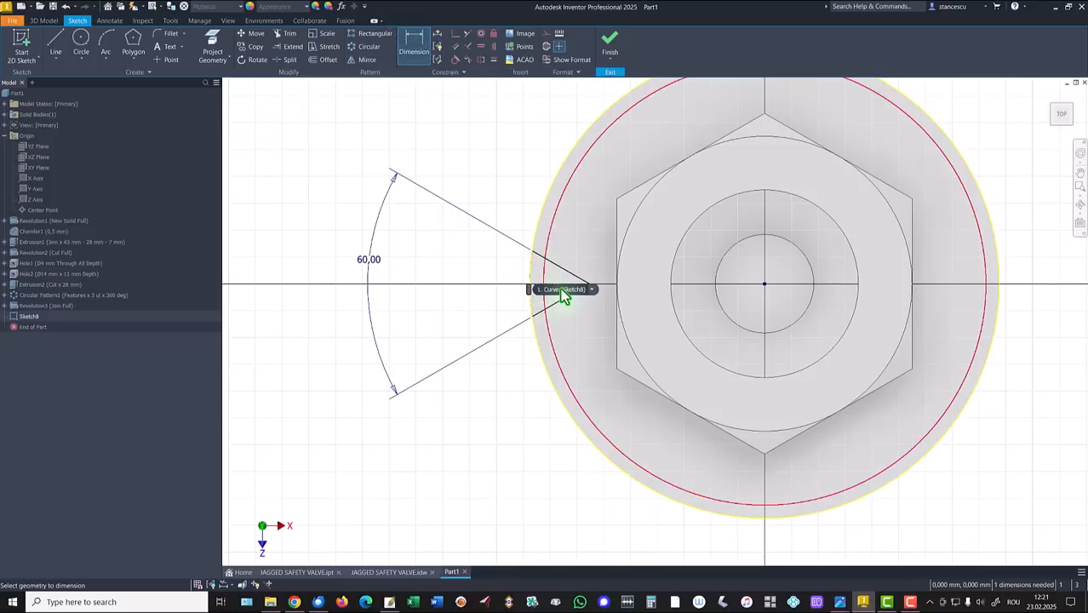
pyautogui.moveTo(594, 296)
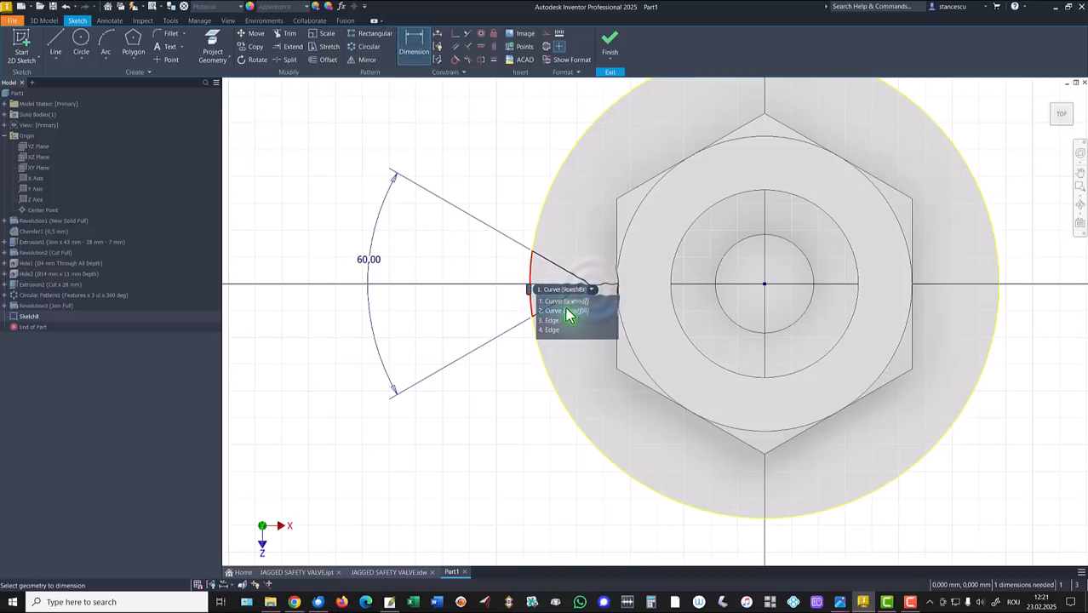
pyautogui.click(562, 314)
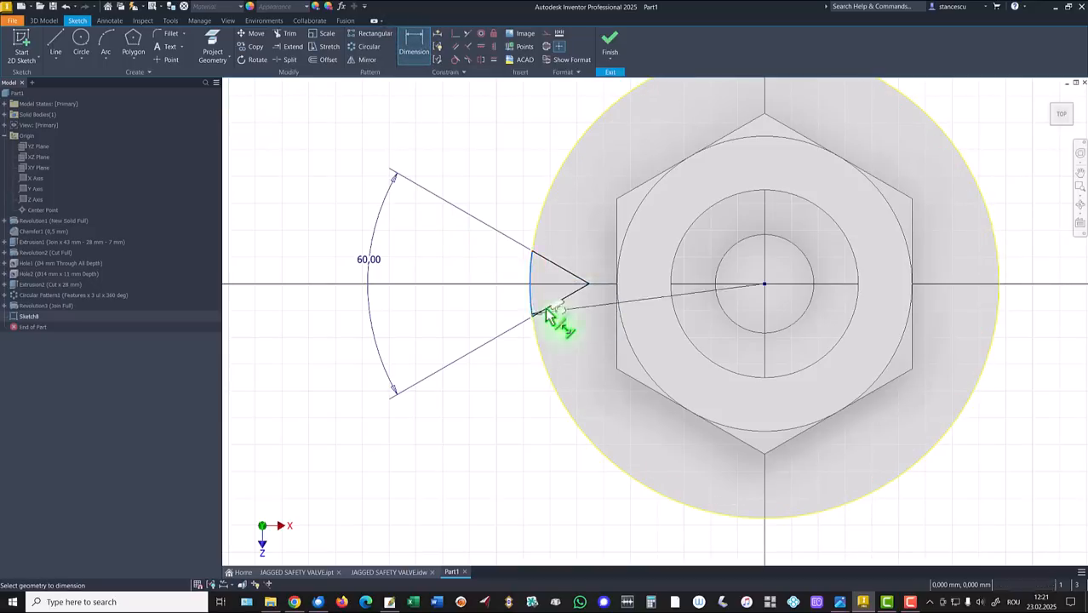
pyautogui.rightClick(484, 260)
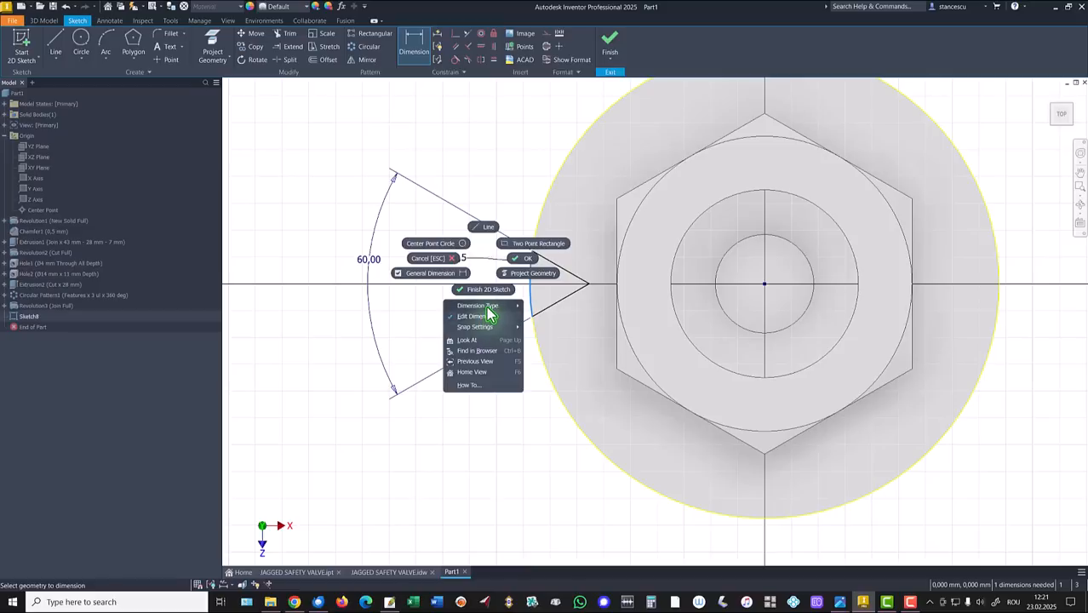
pyautogui.moveTo(489, 313)
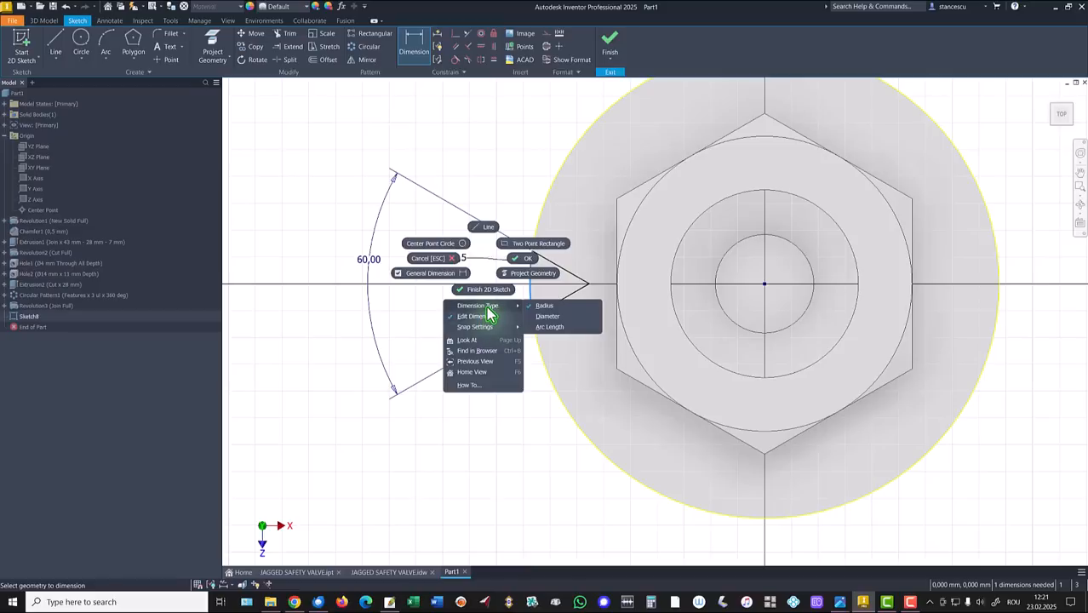
pyautogui.click(550, 328)
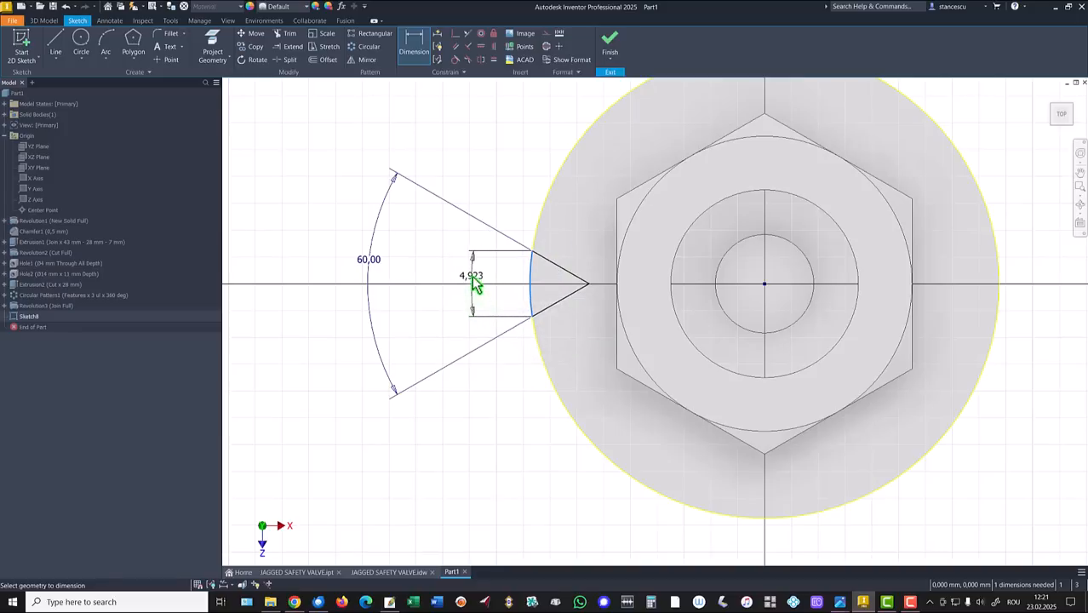
pyautogui.click(470, 276)
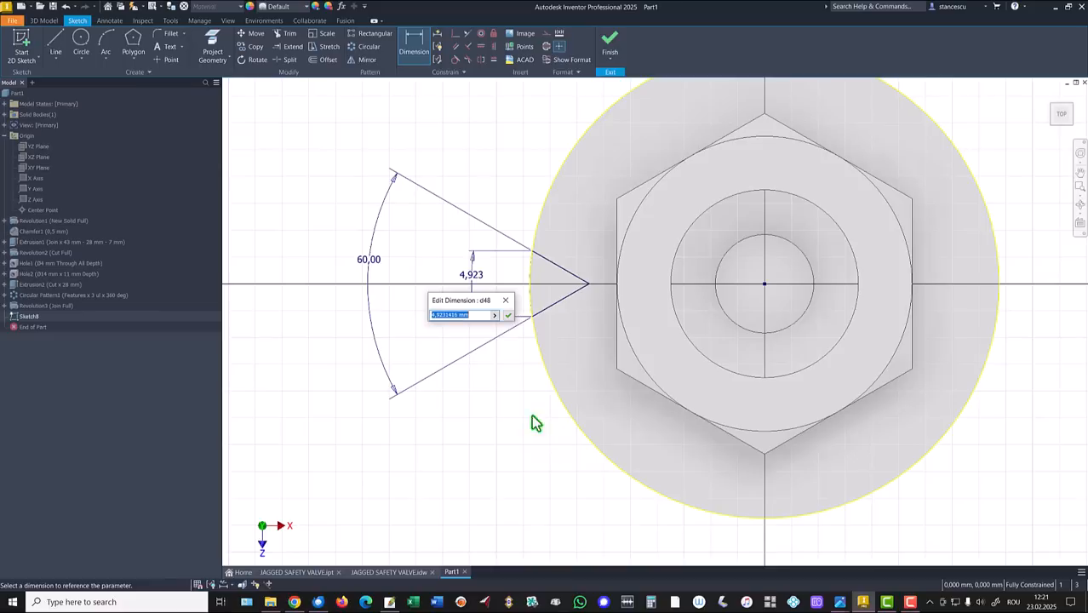
# Drive the arc length with the expression 35*PI/z (1,718) and finish the sketch.
pyautogui.press('BackSpace')
pyautogui.press('BackSpace')
pyautogui.press('BackSpace')
pyautogui.press('BackSpace')
pyautogui.write('z')
pyautogui.click(509, 320)
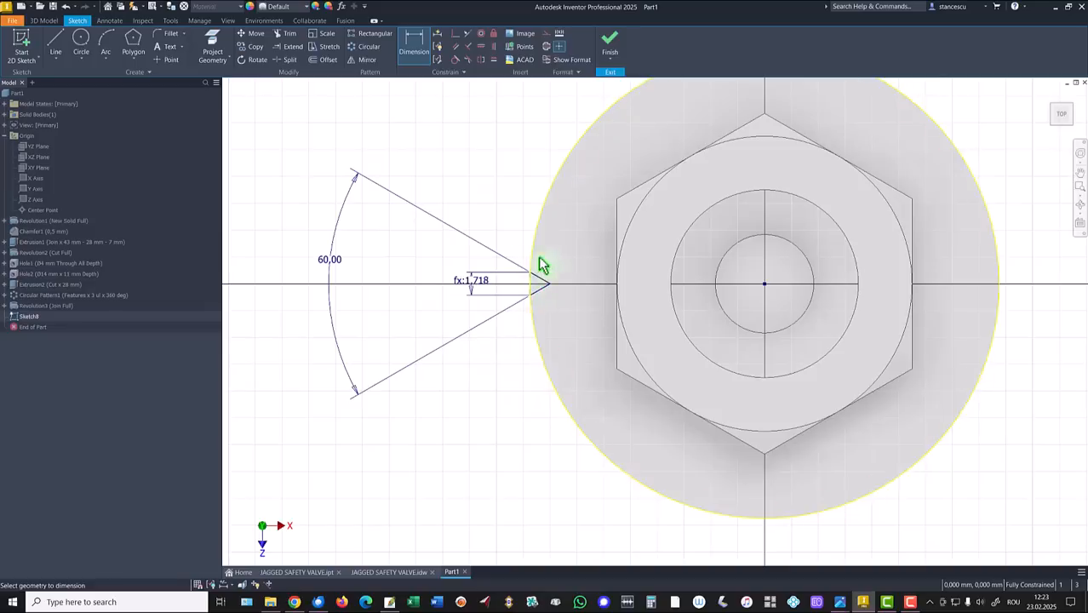
pyautogui.click(608, 51)
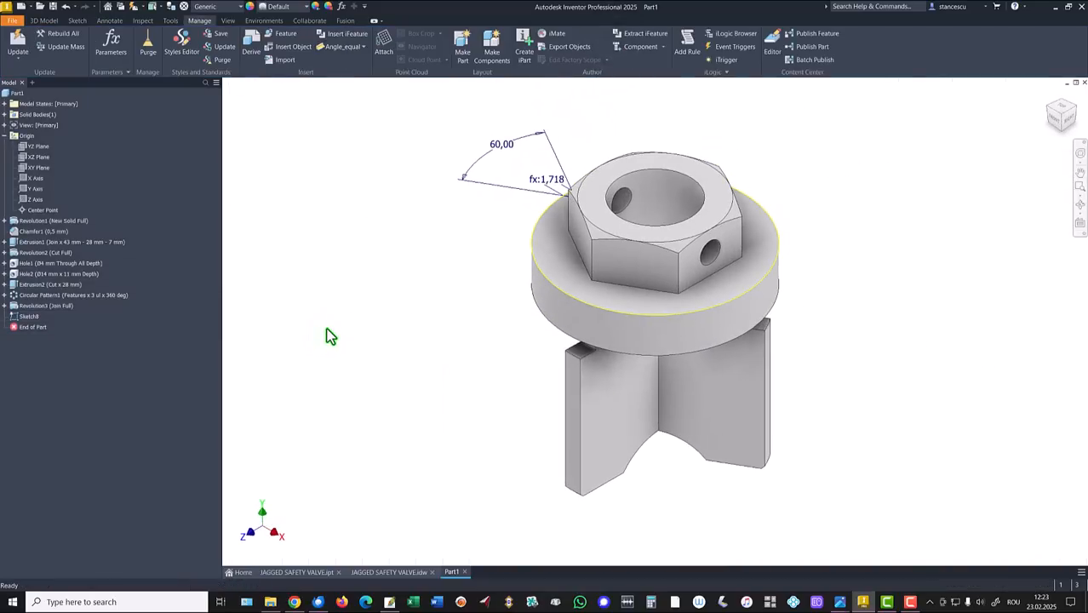
# Start a new sketch on the XY Plane and project the wedge tip point into it.
pyautogui.press('F6')
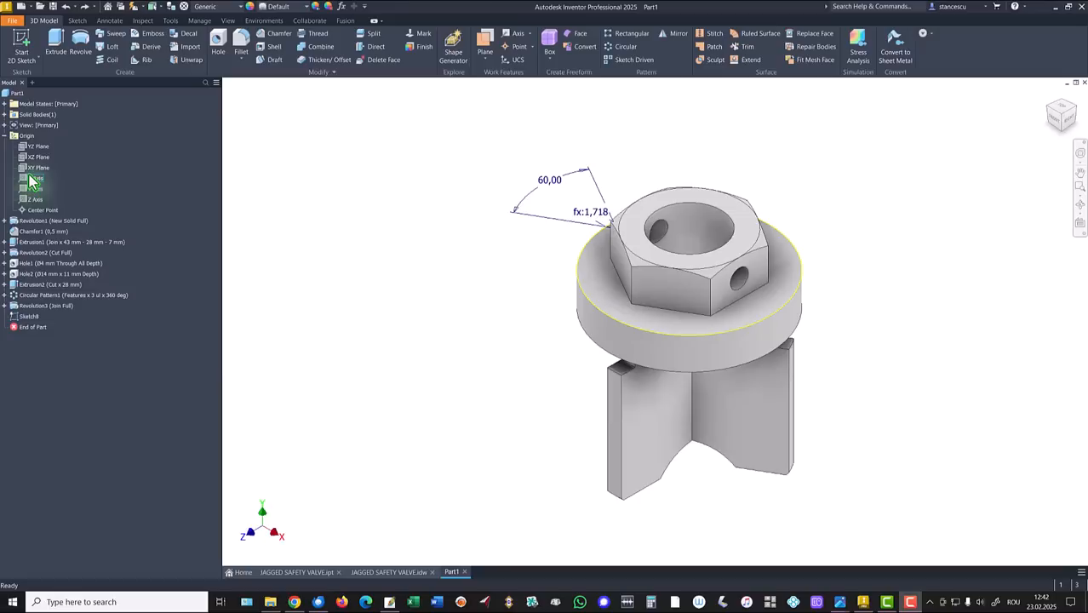
pyautogui.click(36, 168)
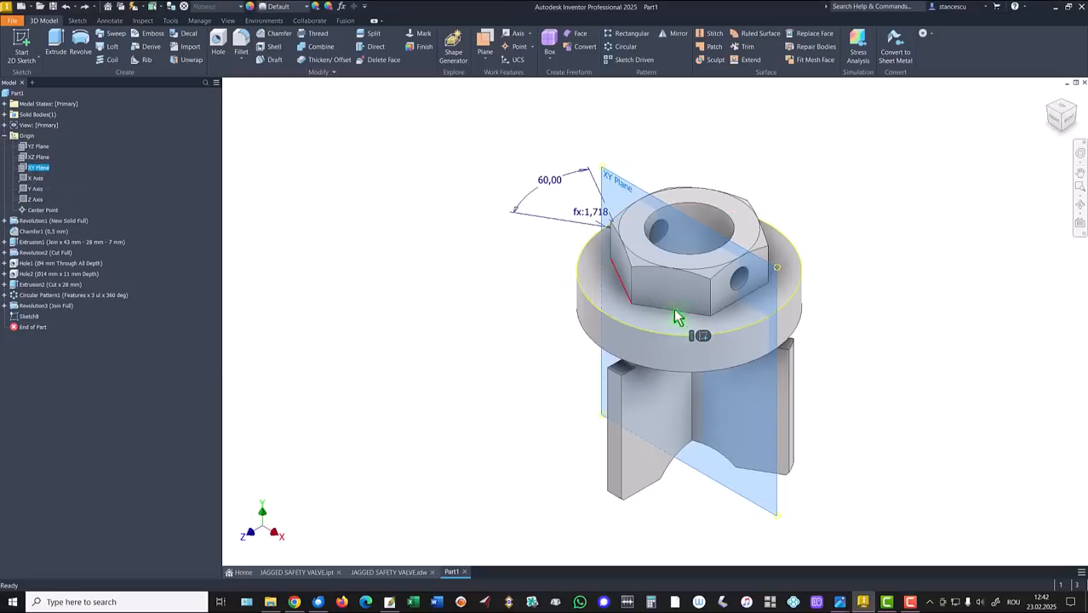
pyautogui.click(703, 336)
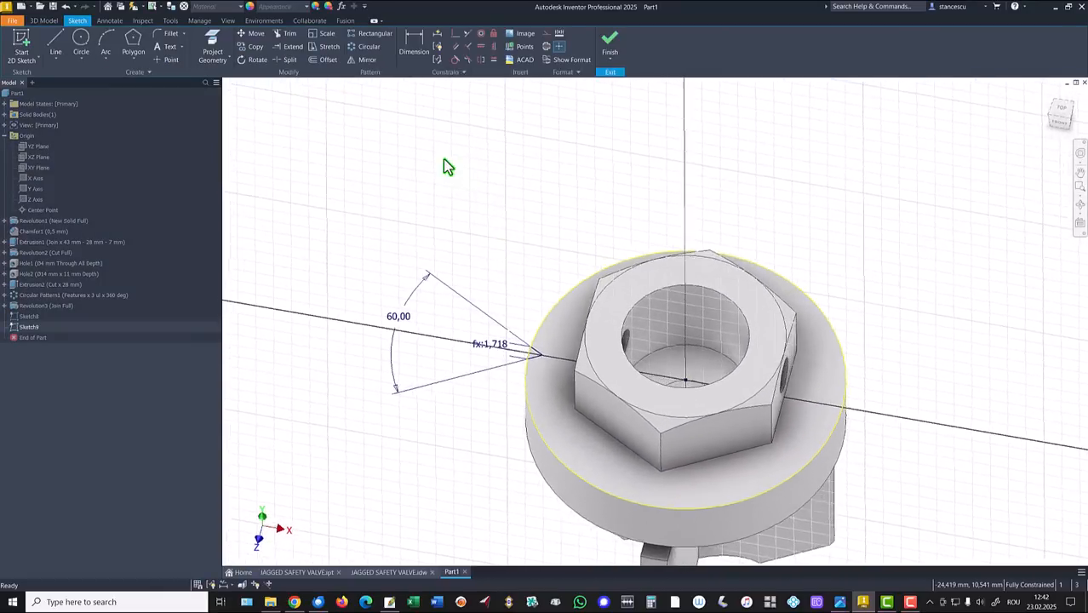
pyautogui.click(212, 48)
pyautogui.scroll(5, 528, 379)
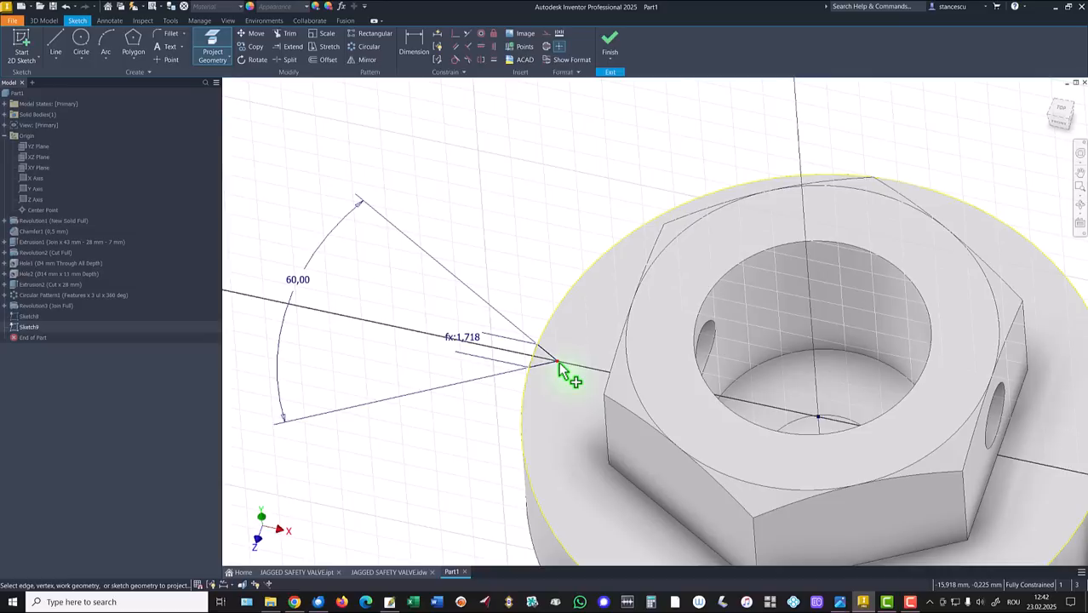
pyautogui.click(559, 363)
pyautogui.scroll(-4, 473, 430)
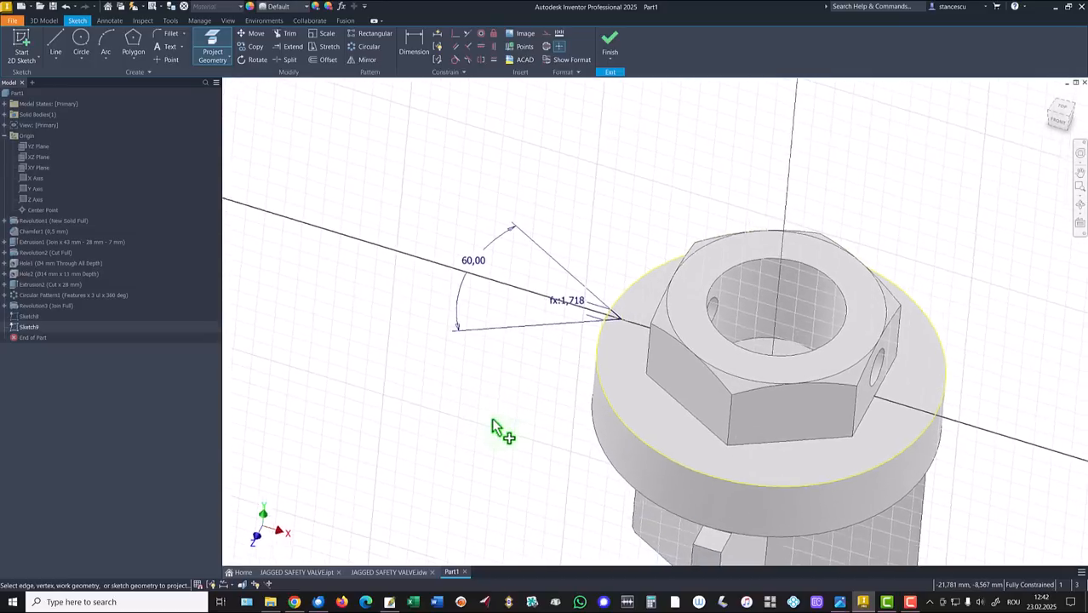
pyautogui.scroll(3, 426, 217)
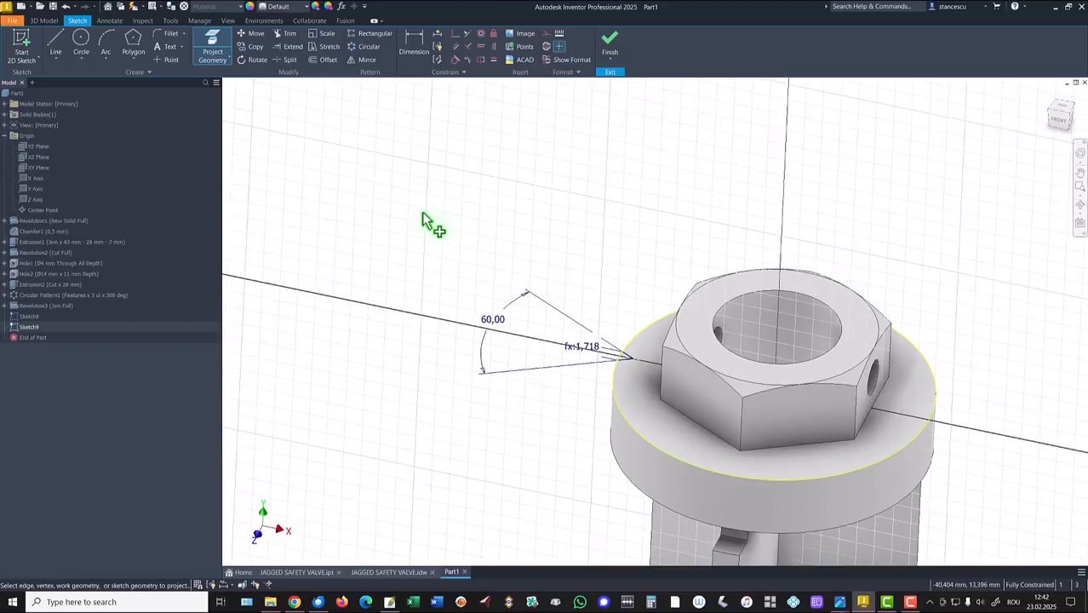
# Draw a circle of roughly 23 mm radius in the new sketch.
pyautogui.click(77, 51)
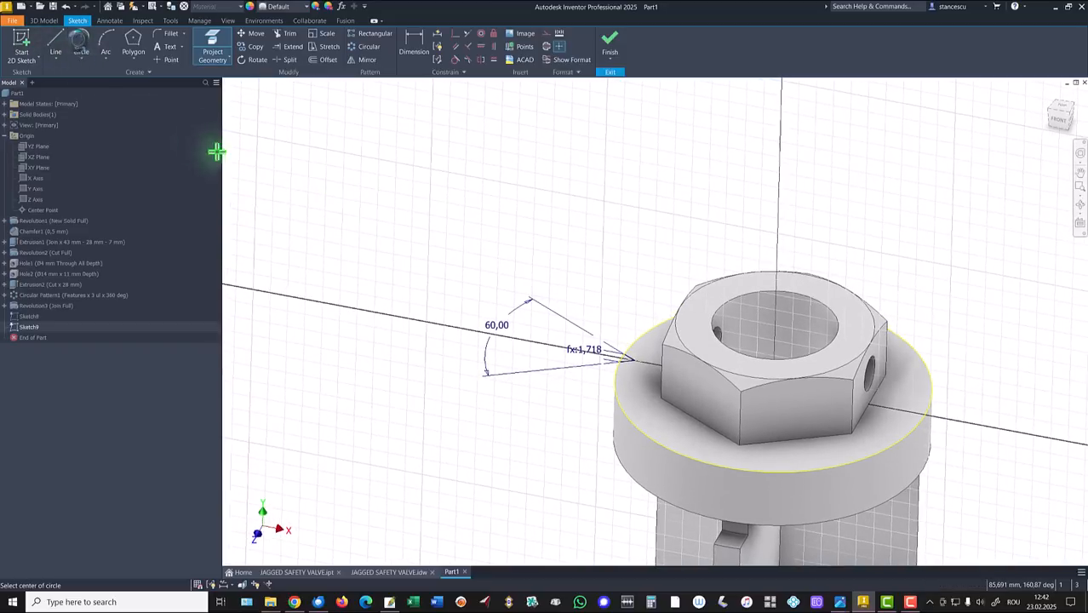
pyautogui.click(457, 247)
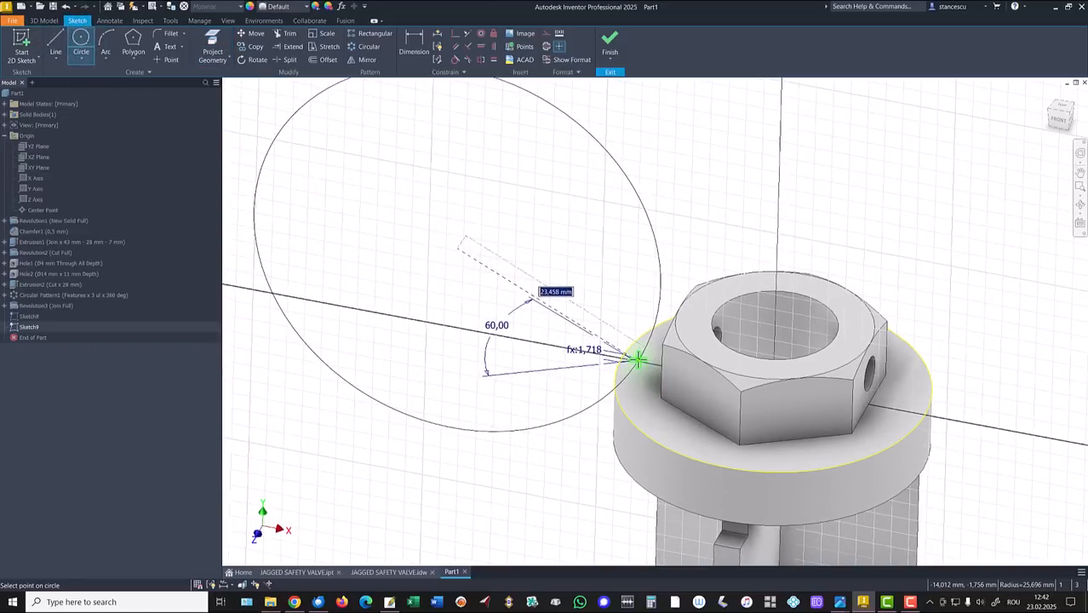
pyautogui.scroll(-2, 631, 359)
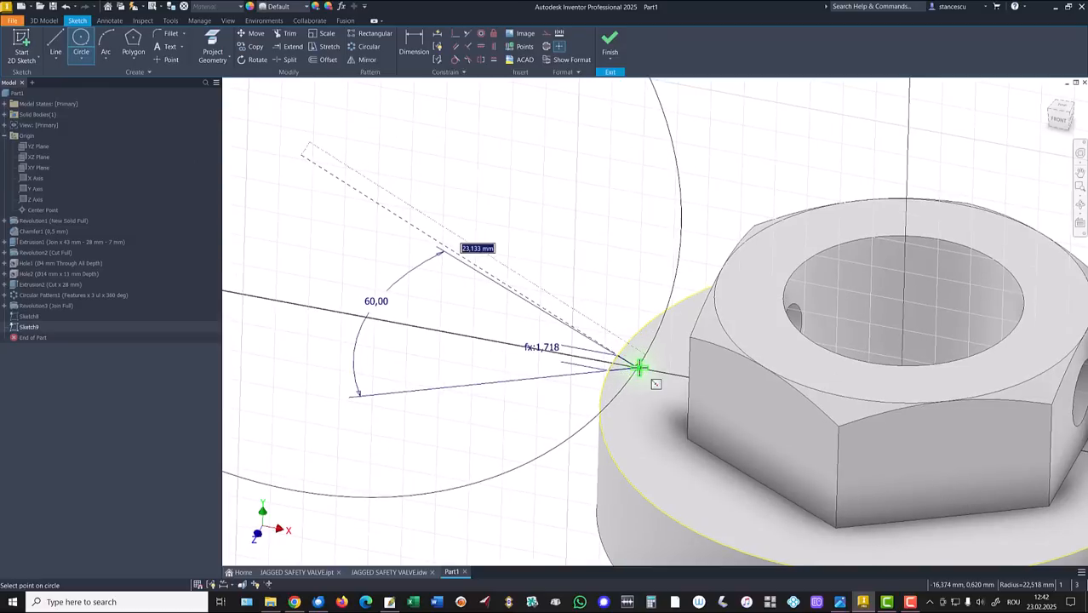
pyautogui.click(638, 368)
pyautogui.scroll(3, 607, 241)
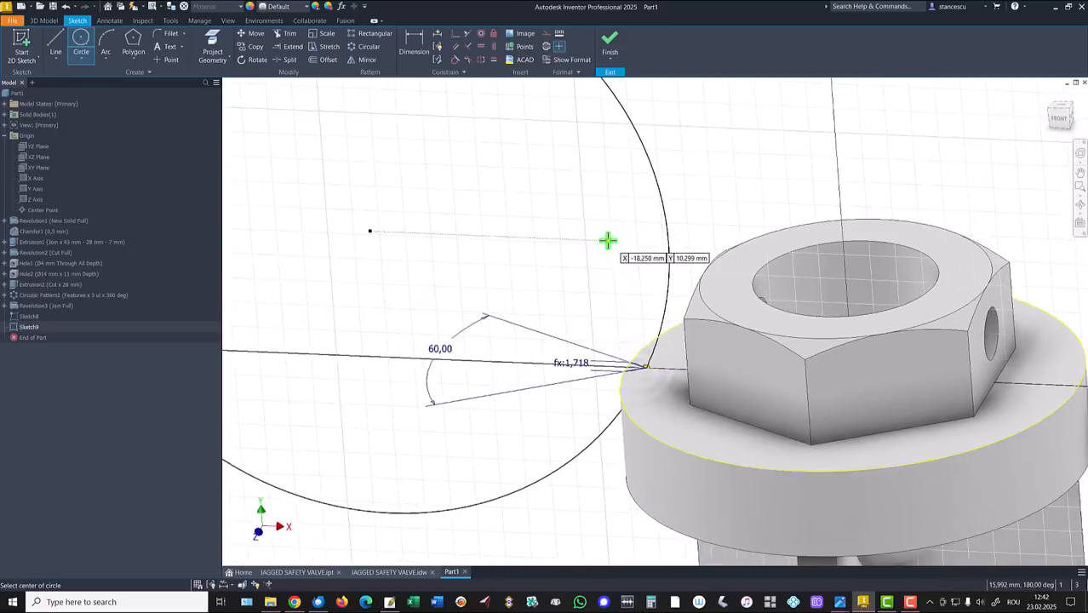
pyautogui.scroll(2, 534, 238)
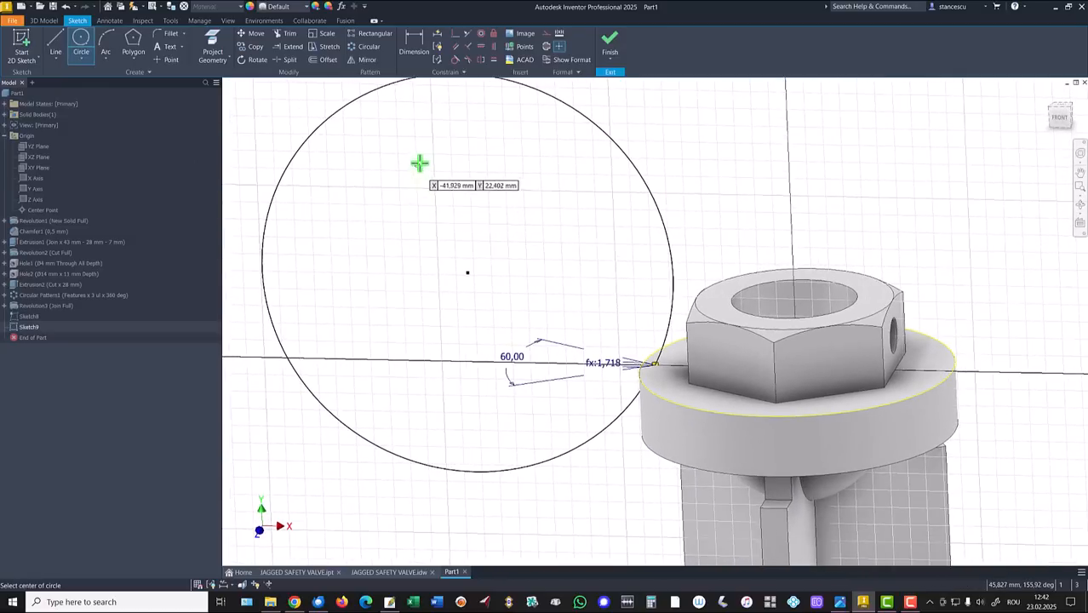
# Dimension the circle centre 32 from the Center Point and 10 above the tip, then finish.
pyautogui.click(414, 42)
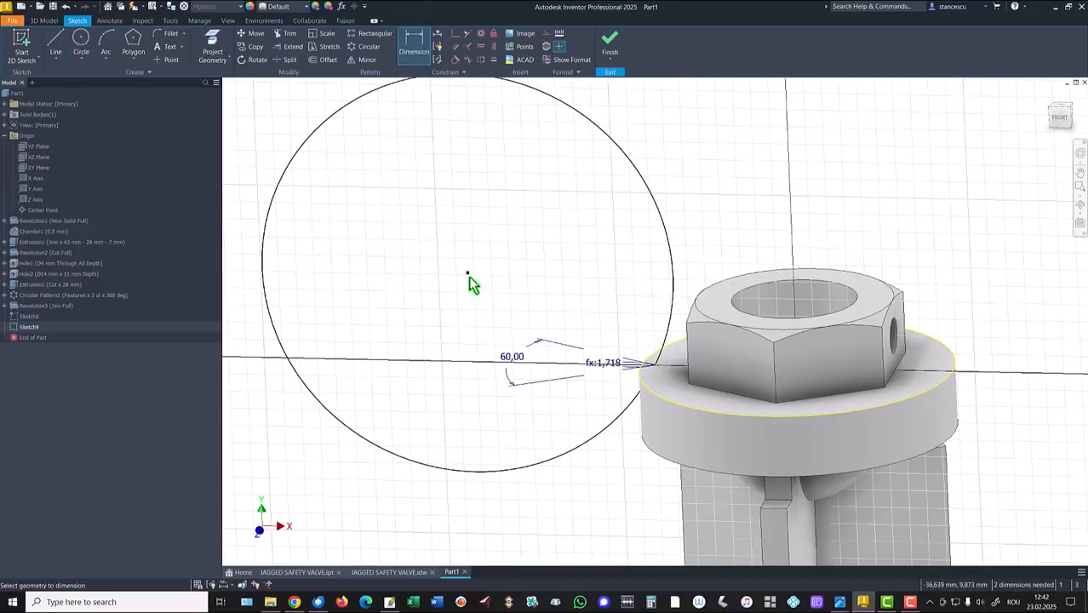
pyautogui.click(30, 211)
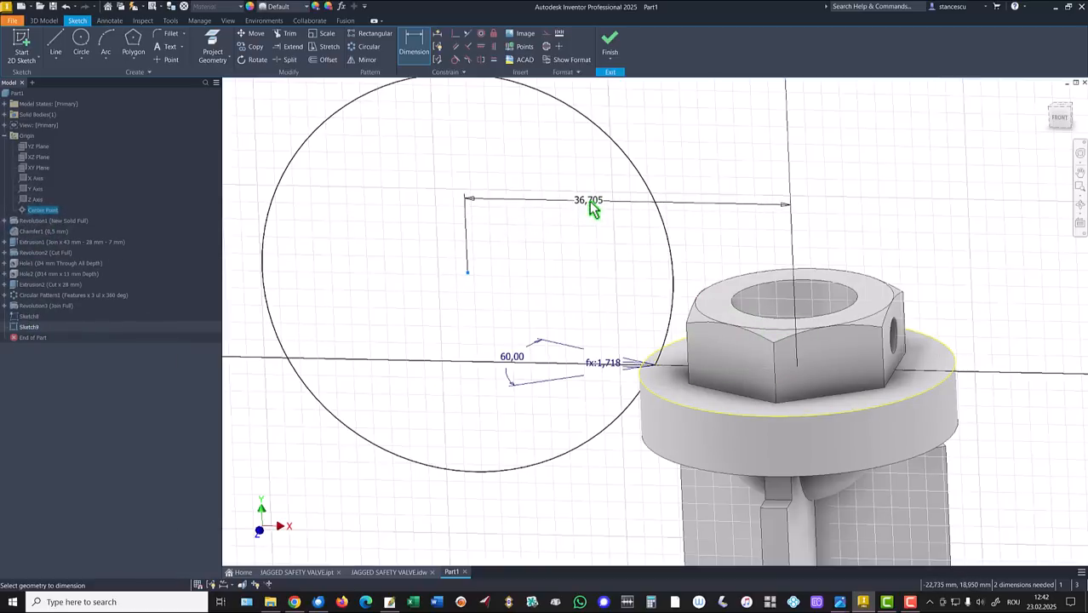
pyautogui.click(589, 201)
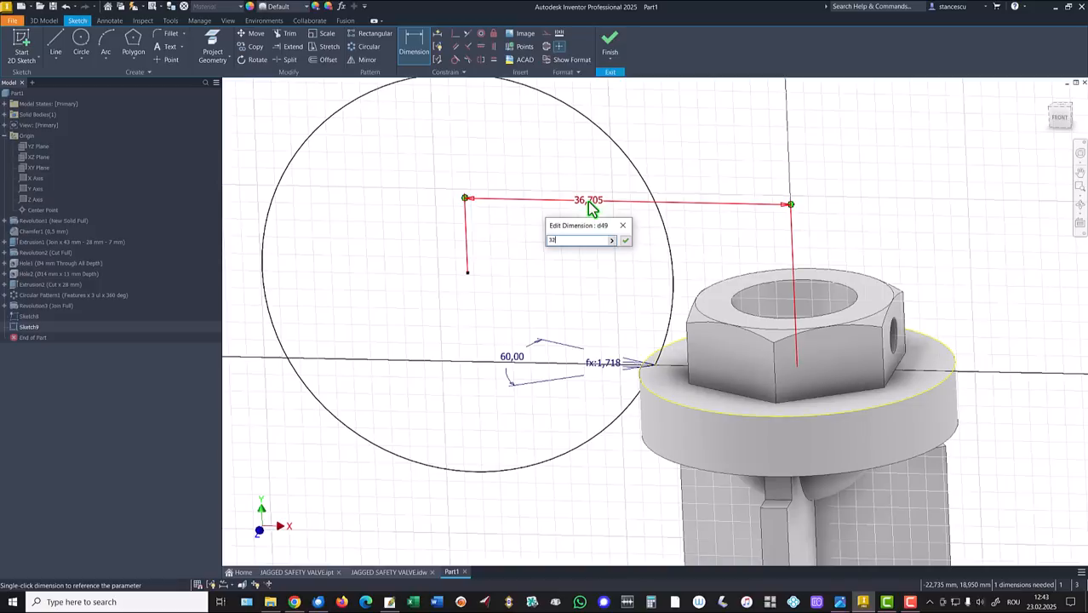
pyautogui.press('Return')
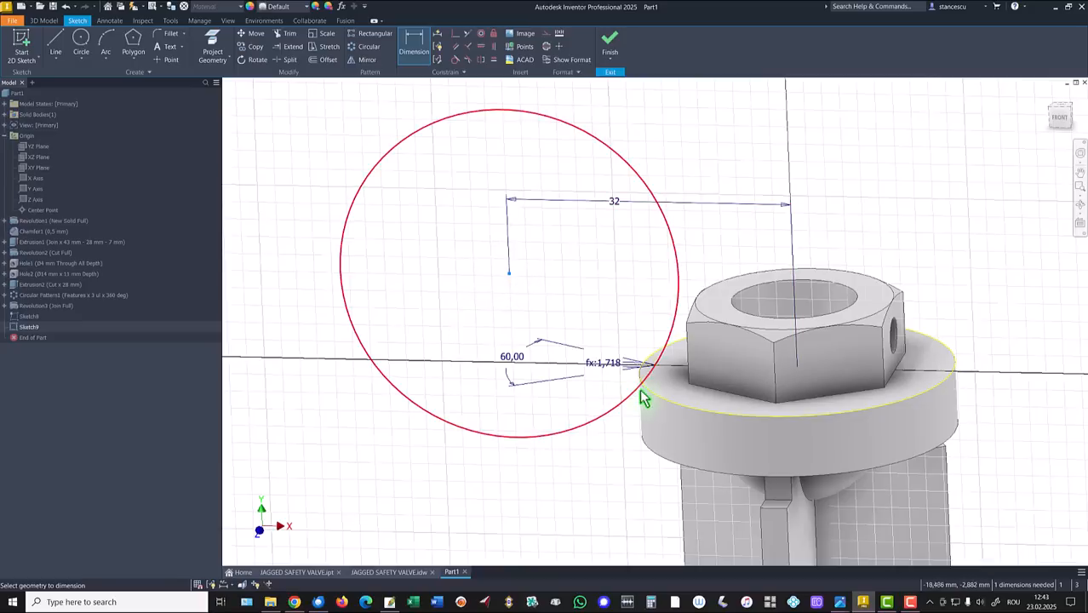
pyautogui.click(656, 366)
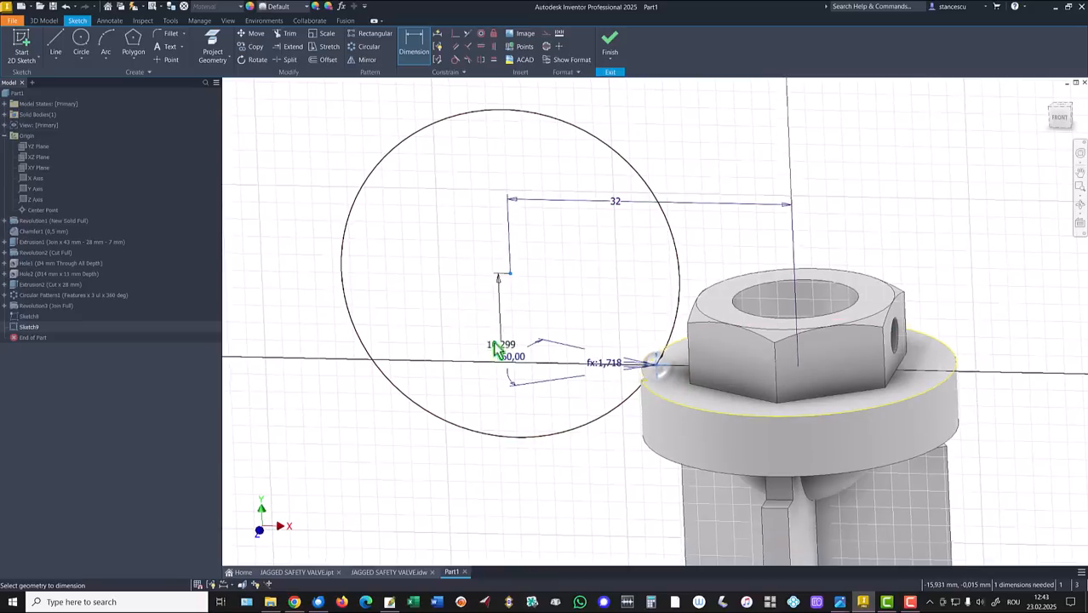
pyautogui.click(439, 324)
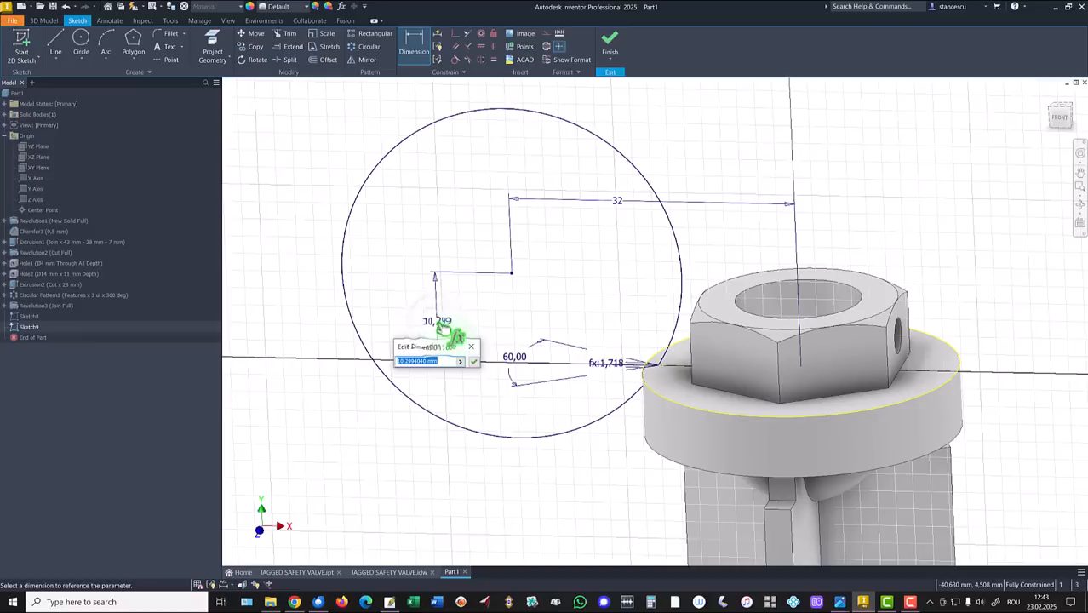
pyautogui.press('Return')
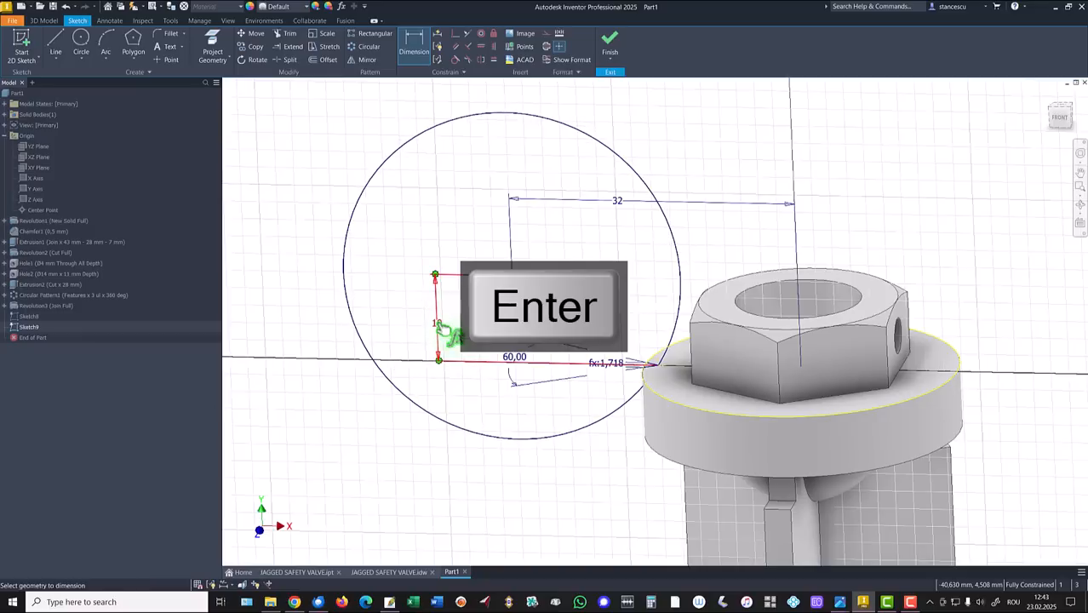
pyautogui.press('Escape')
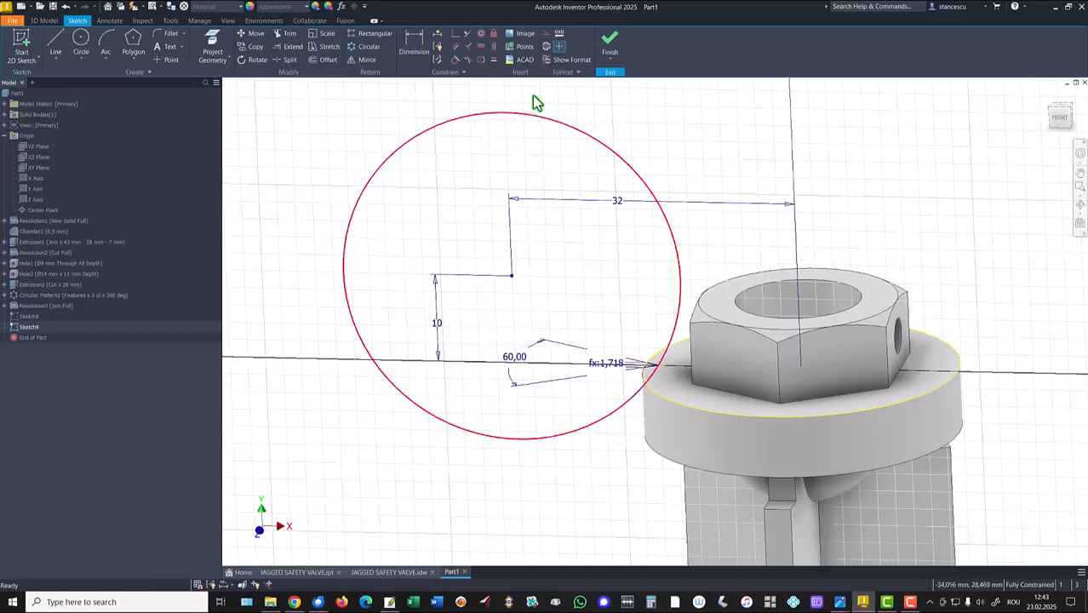
pyautogui.click(611, 46)
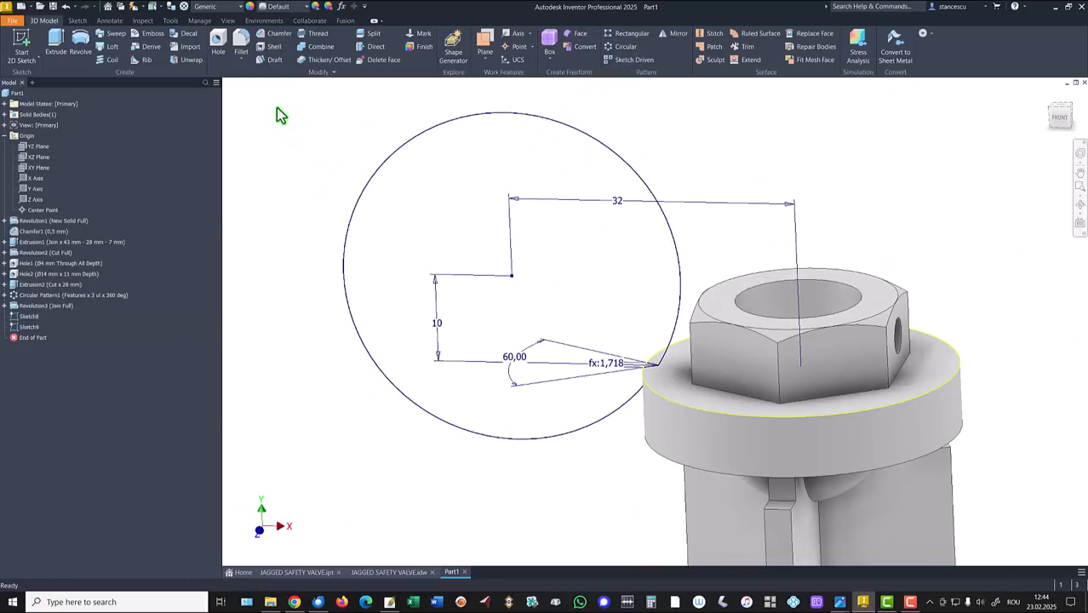
pyautogui.press('m')
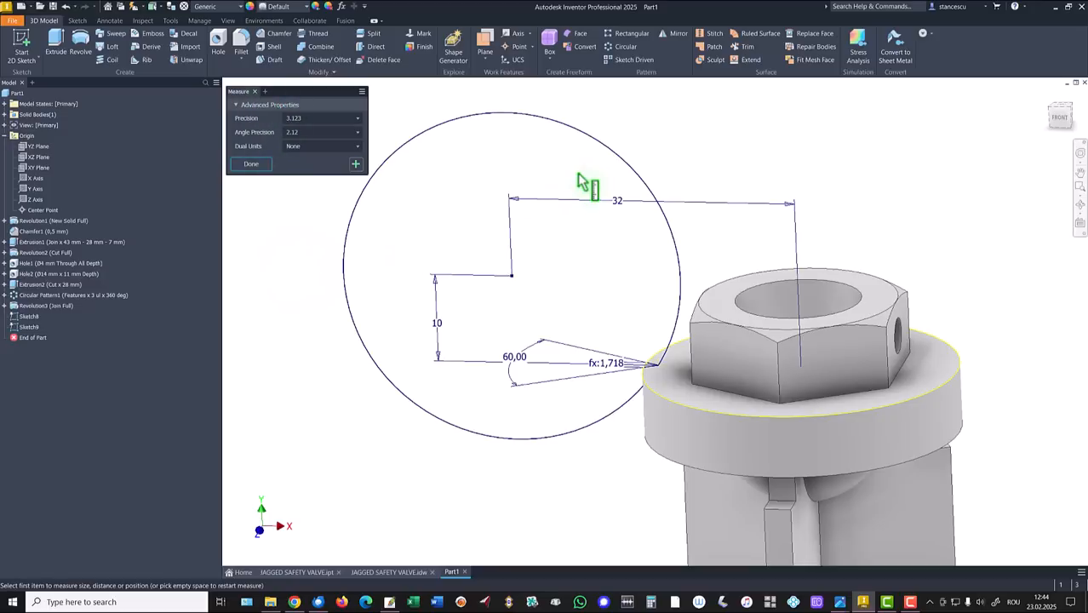
pyautogui.click(622, 157)
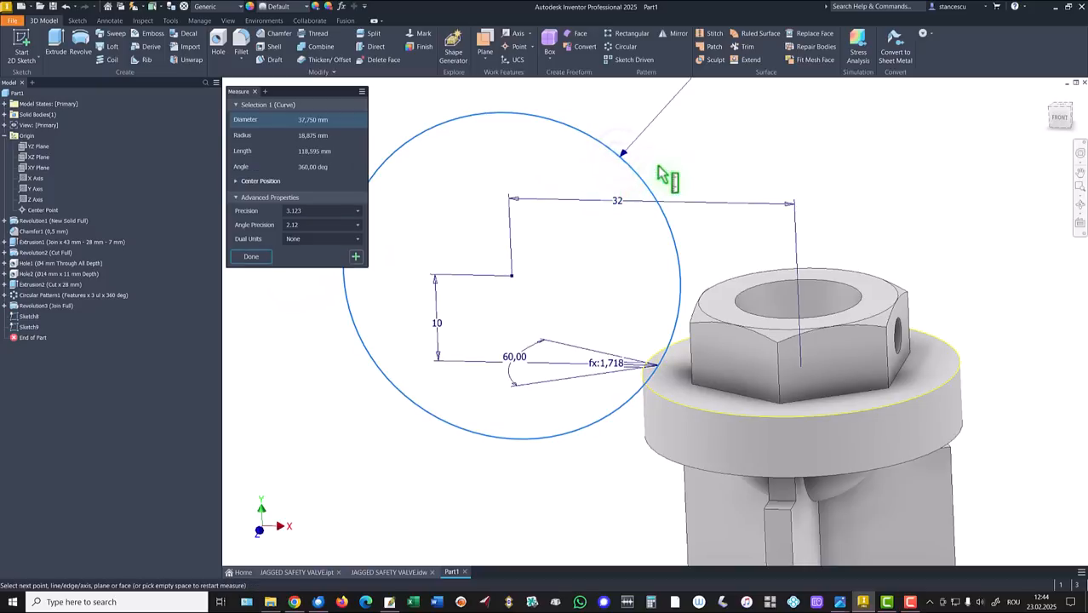
pyautogui.scroll(-2, 677, 162)
pyautogui.scroll(-2, 697, 161)
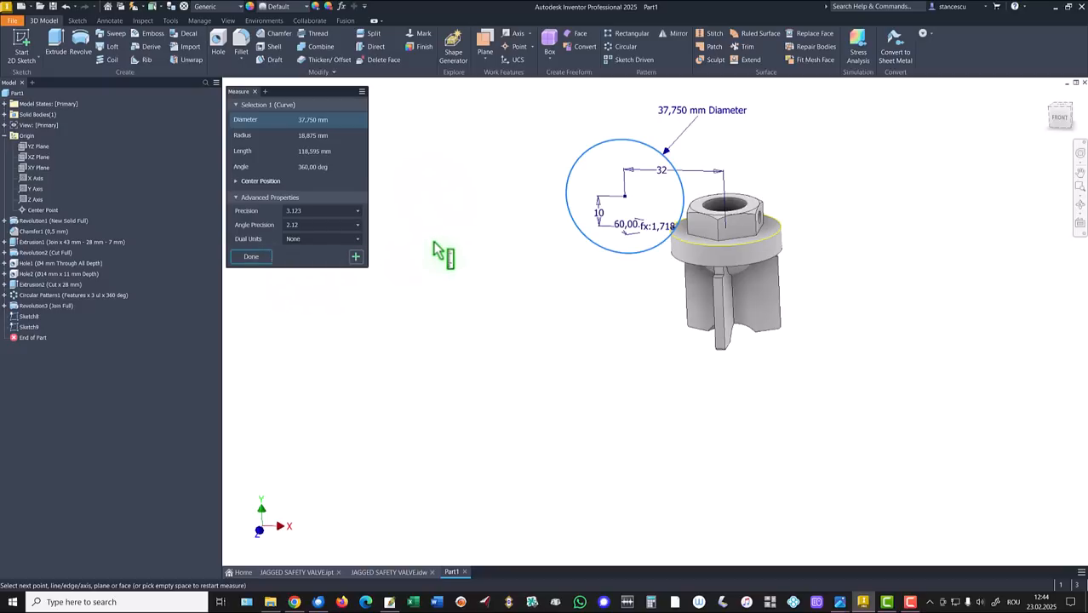
pyautogui.press('Escape')
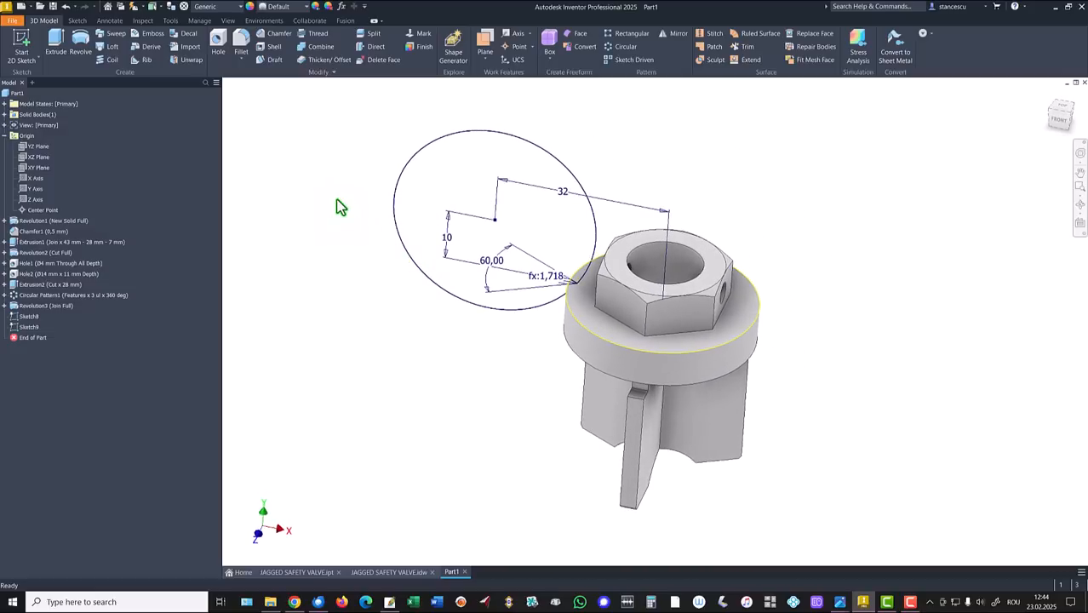
# Sweep the Sketch8 triangle profile along the Sketch9 circle as a cut into the rim.
pyautogui.click(115, 34)
pyautogui.scroll(4, 578, 299)
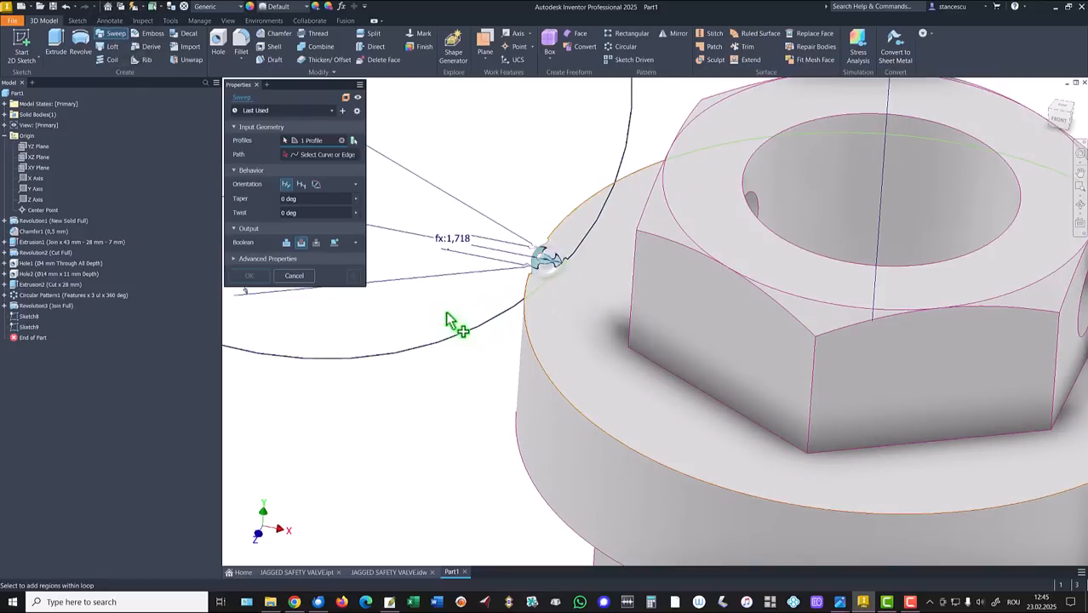
pyautogui.click(325, 153)
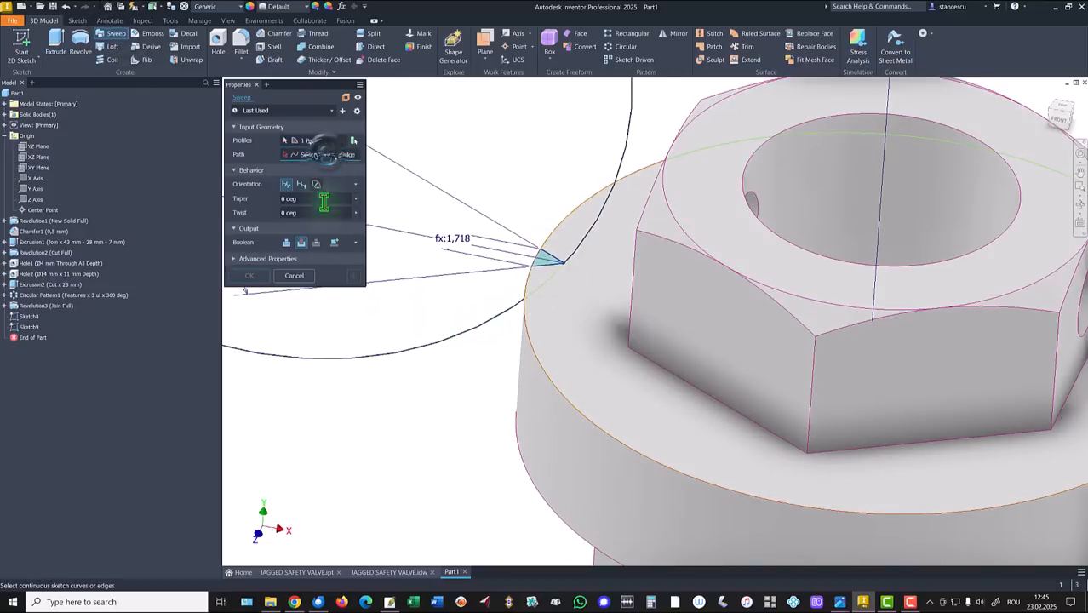
pyautogui.click(444, 338)
pyautogui.scroll(-5, 443, 383)
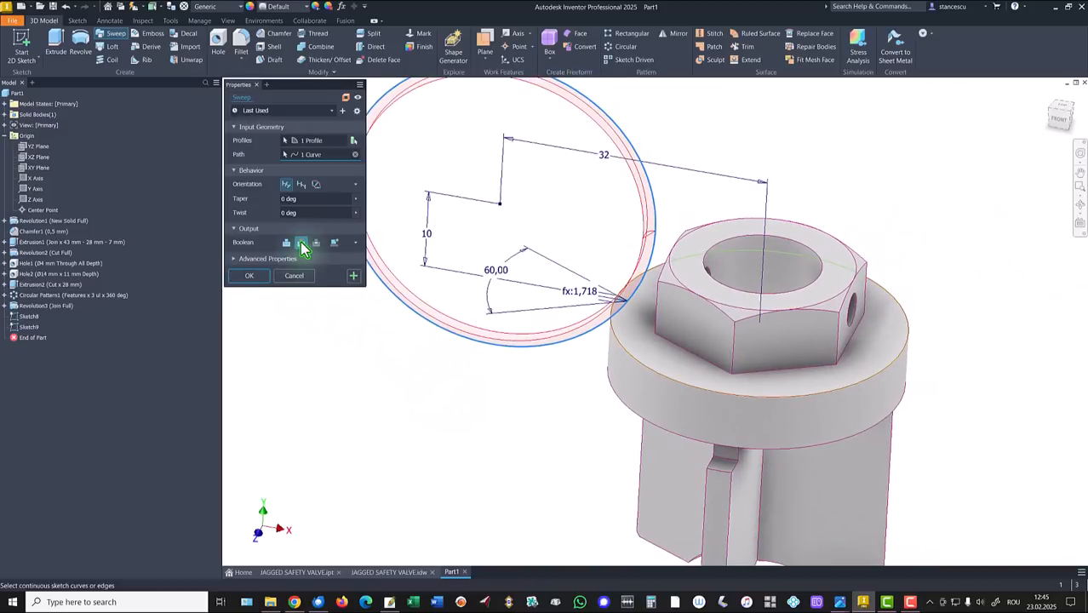
pyautogui.click(288, 244)
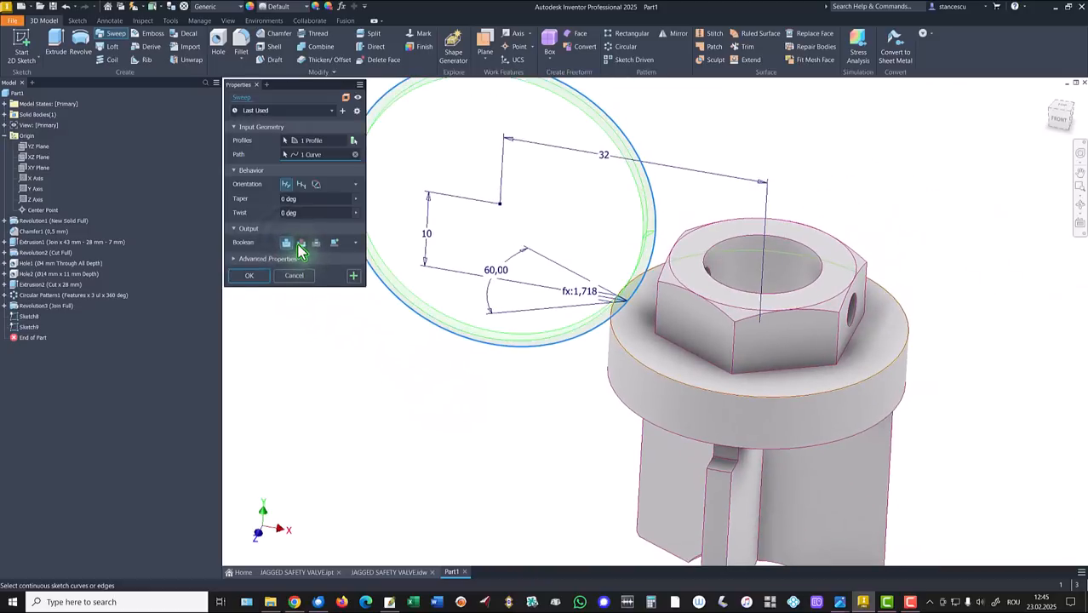
pyautogui.click(298, 244)
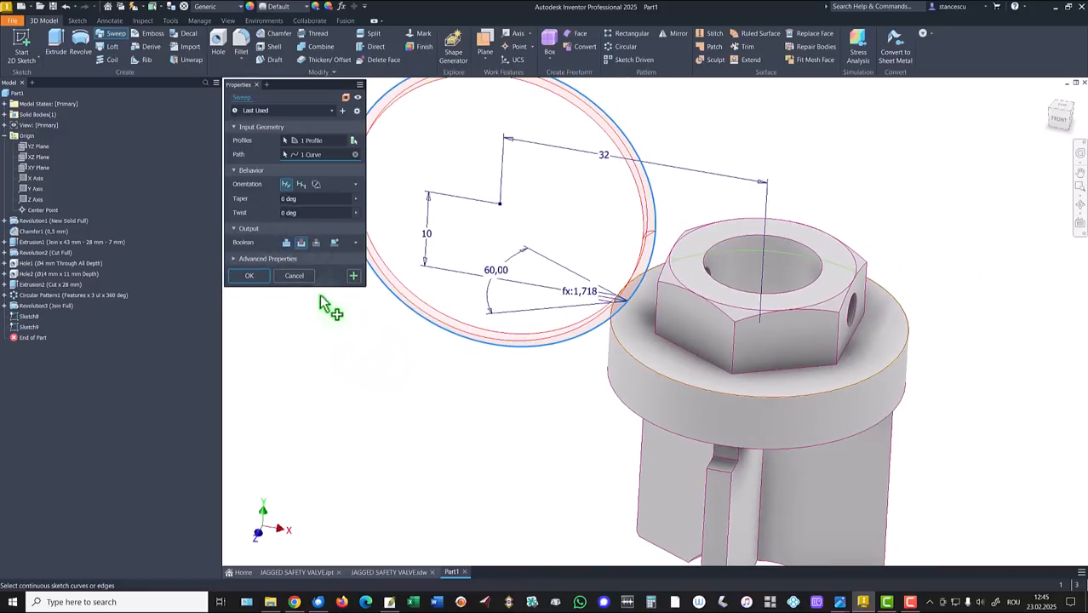
pyautogui.click(245, 276)
pyautogui.press('F6')
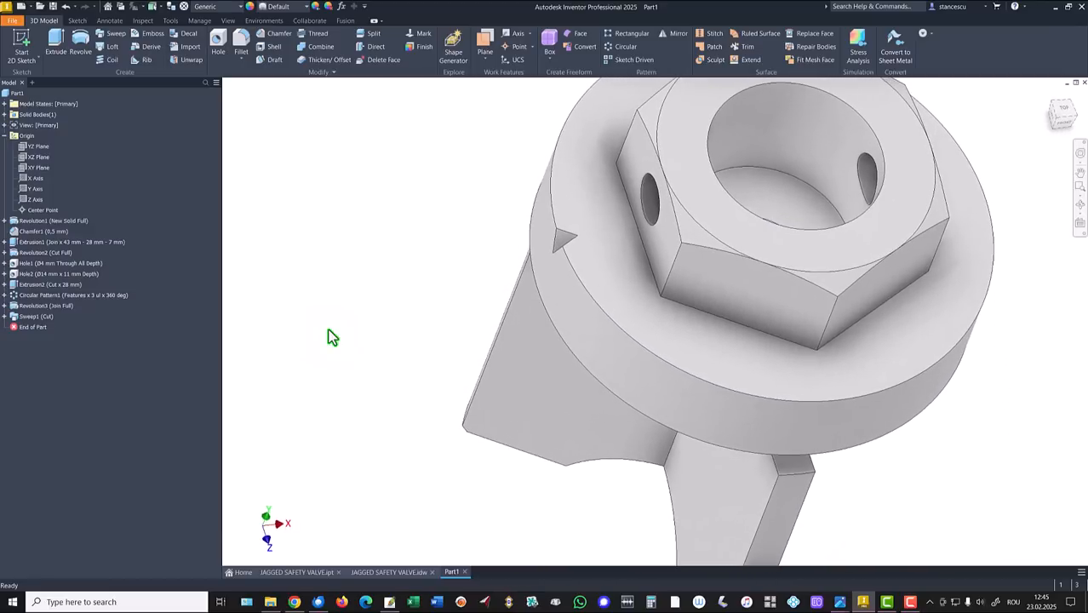
# Circular-pattern Sweep1 around the collar axis with 72 instances over 360°.
pyautogui.press('F6')
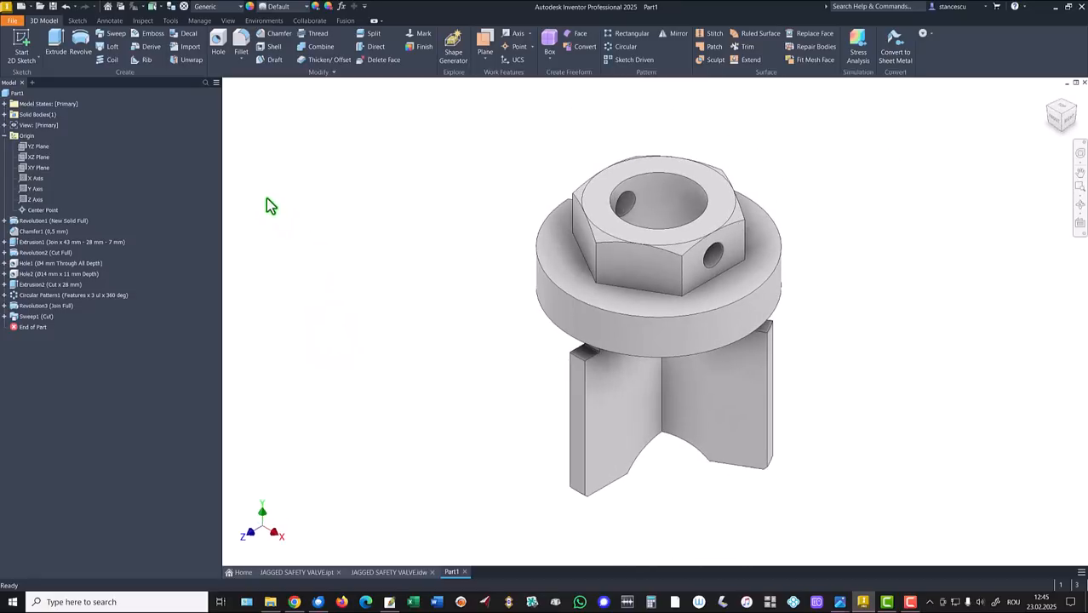
pyautogui.click(613, 47)
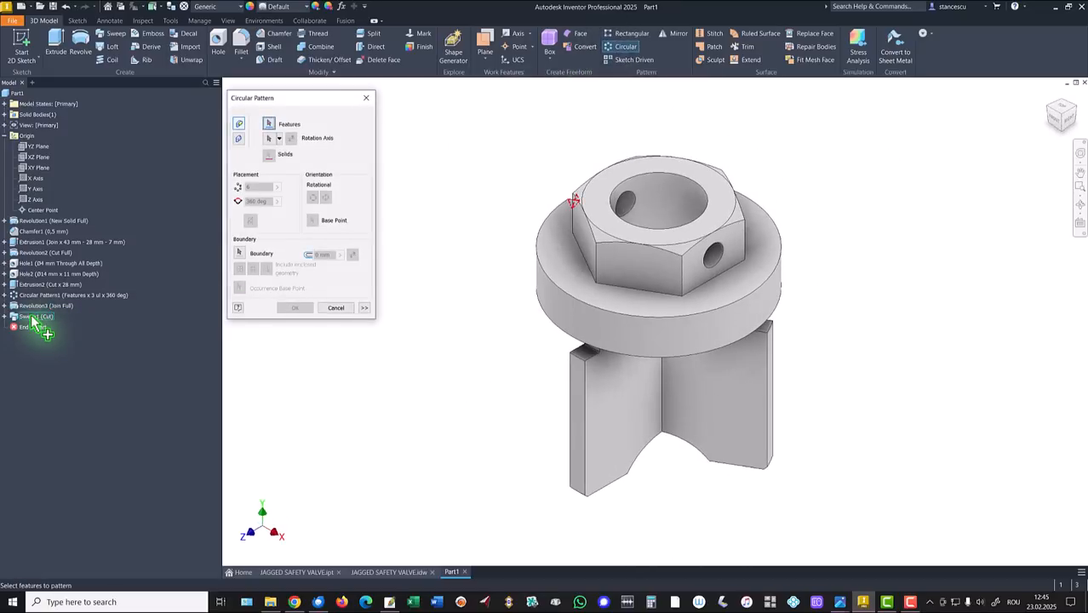
pyautogui.click(34, 316)
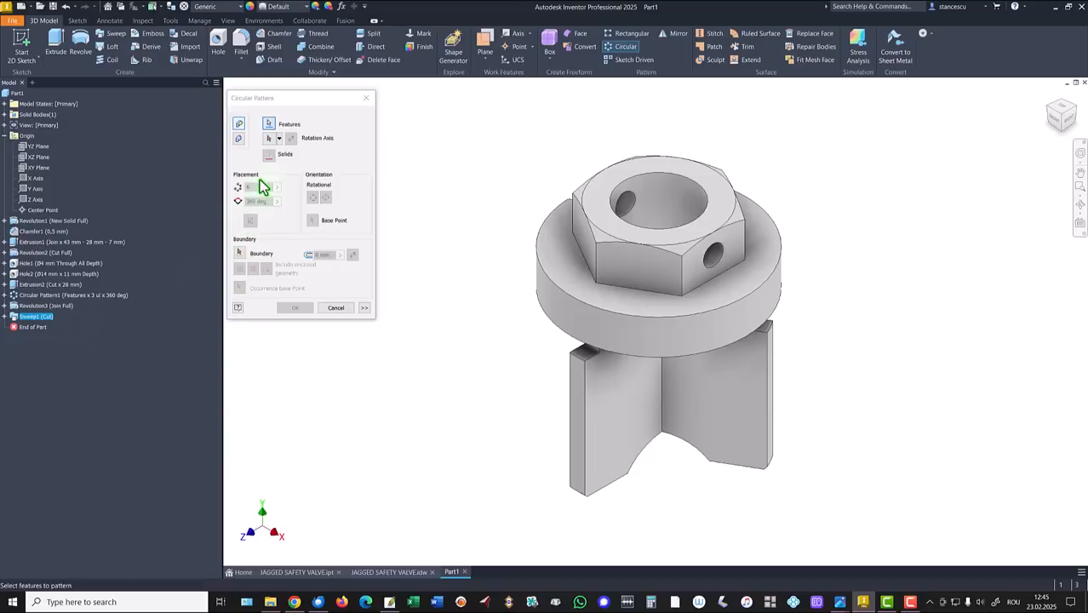
pyautogui.click(269, 138)
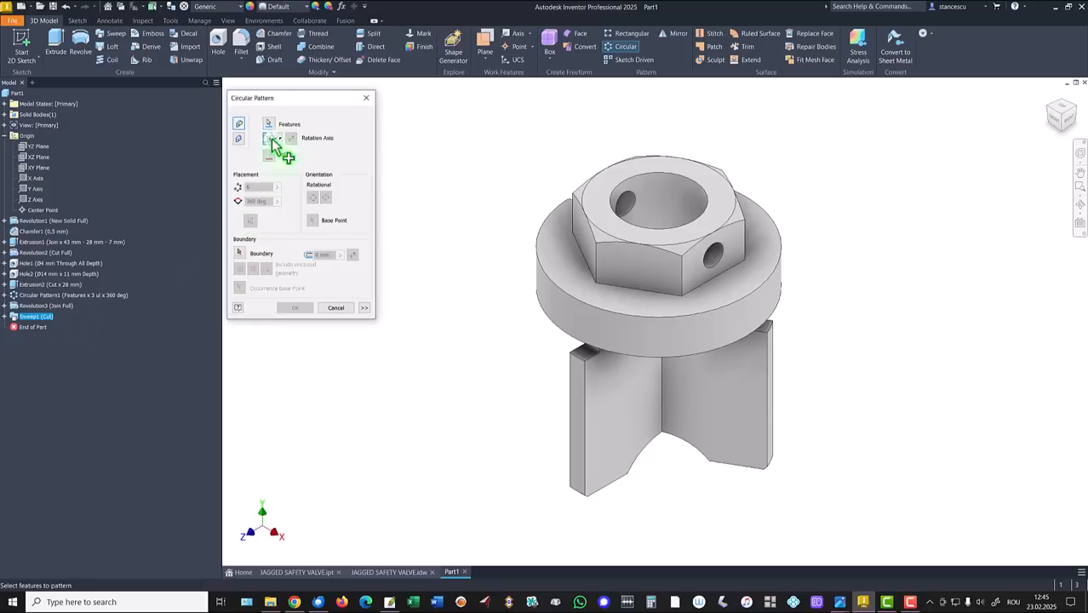
pyautogui.click(545, 300)
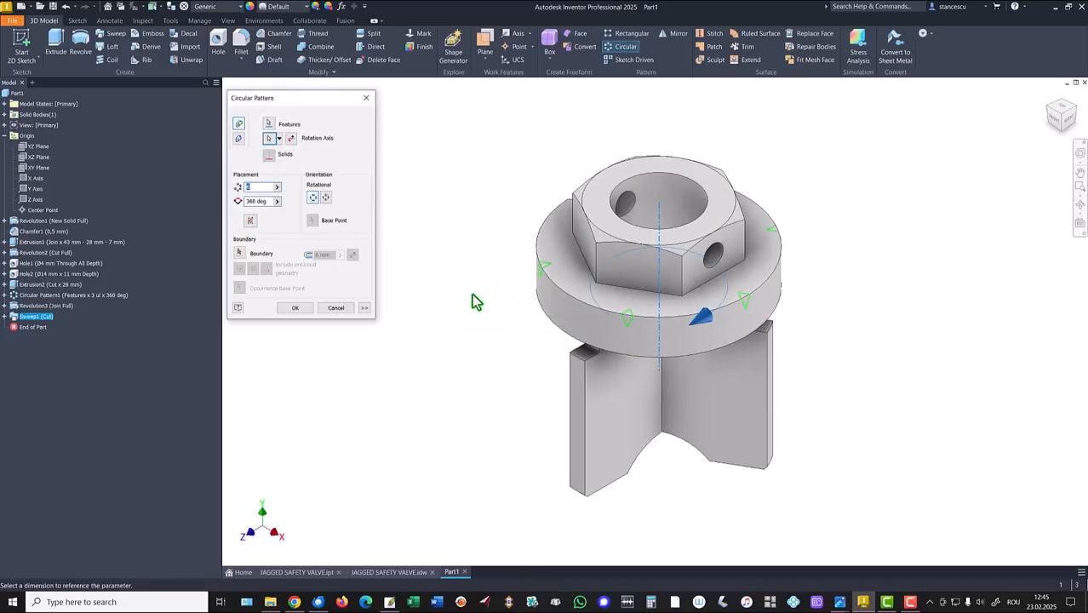
pyautogui.write('72')
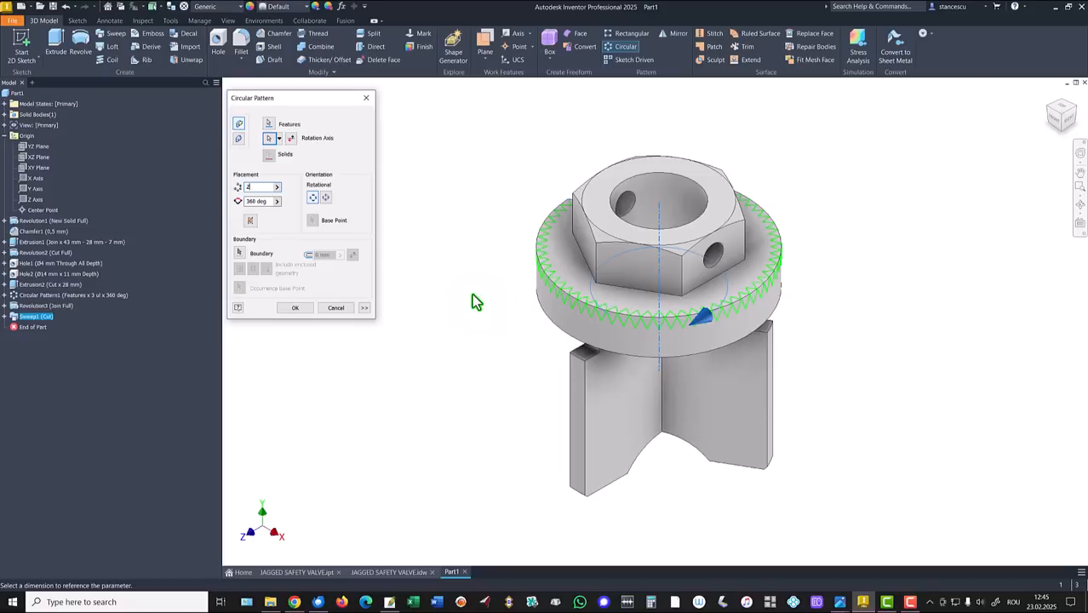
pyautogui.press('BackSpace')
pyautogui.press('BackSpace')
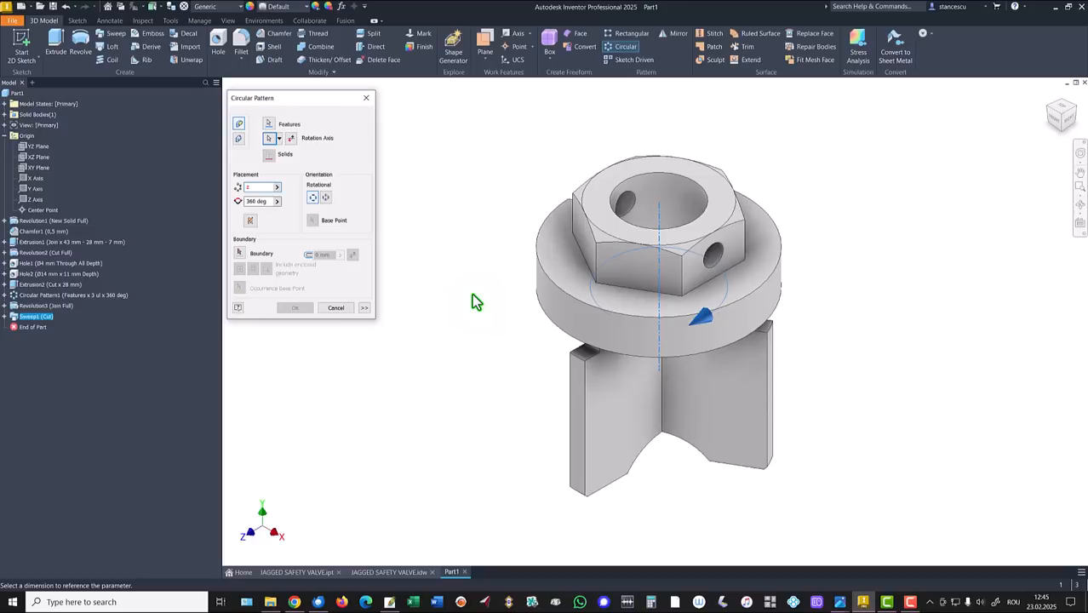
pyautogui.press('BackSpace')
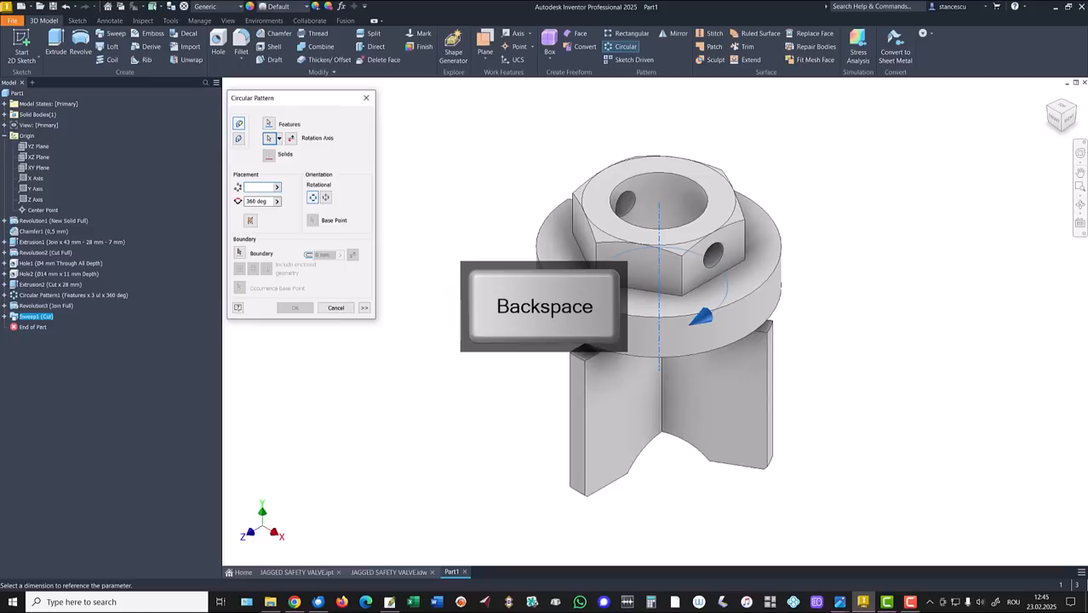
pyautogui.write('2')
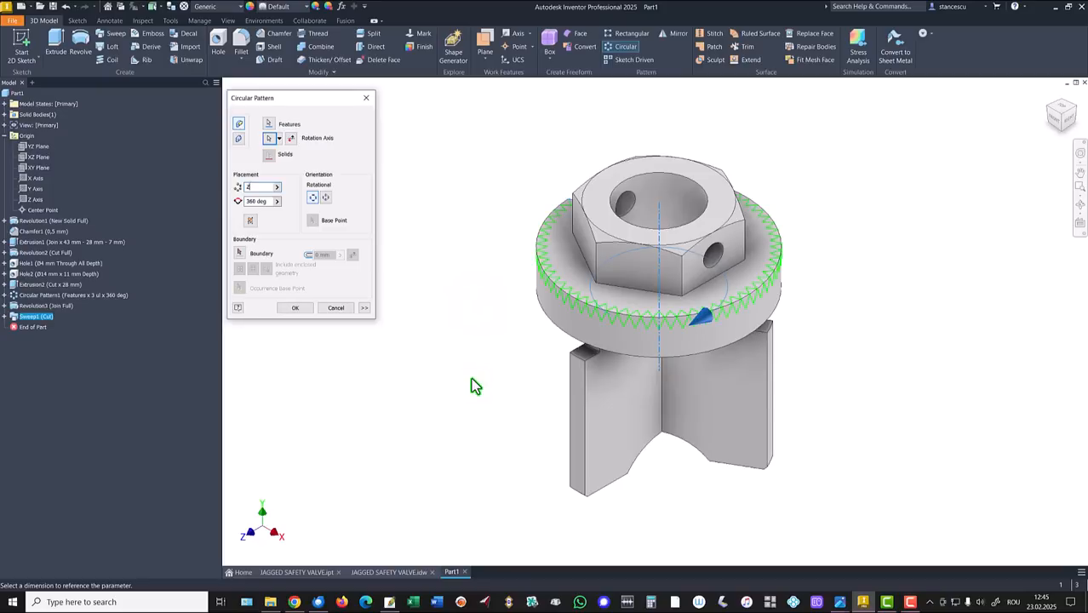
pyautogui.click(294, 308)
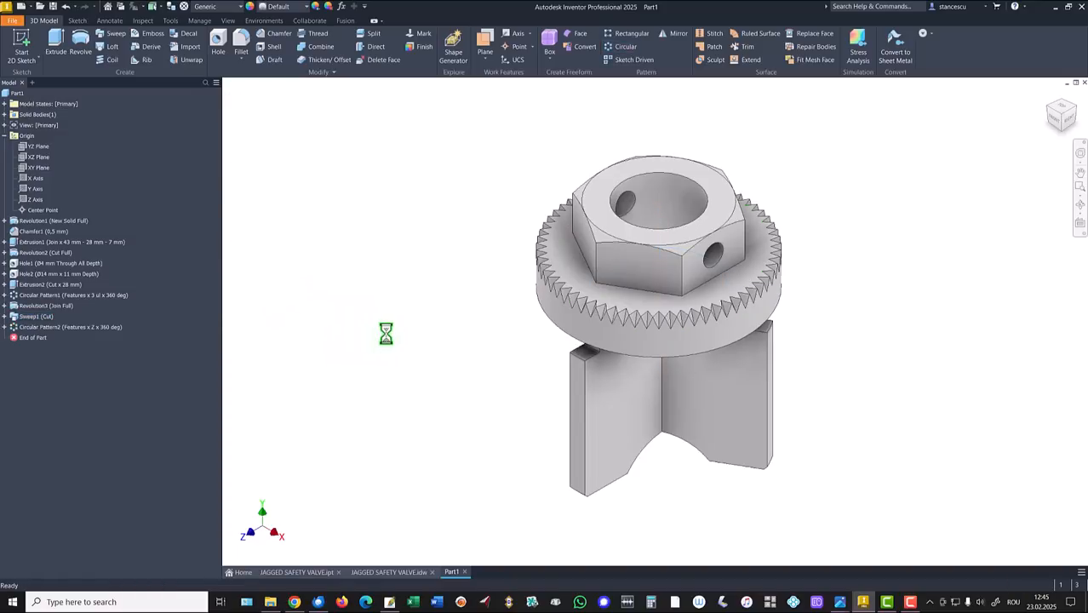
pyautogui.keyDown('shift'); pyautogui.moveTo(436, 309); pyautogui.dragTo(721, 363, button='middle'); pyautogui.keyUp('shift')
pyautogui.scroll(8, 578, 294)
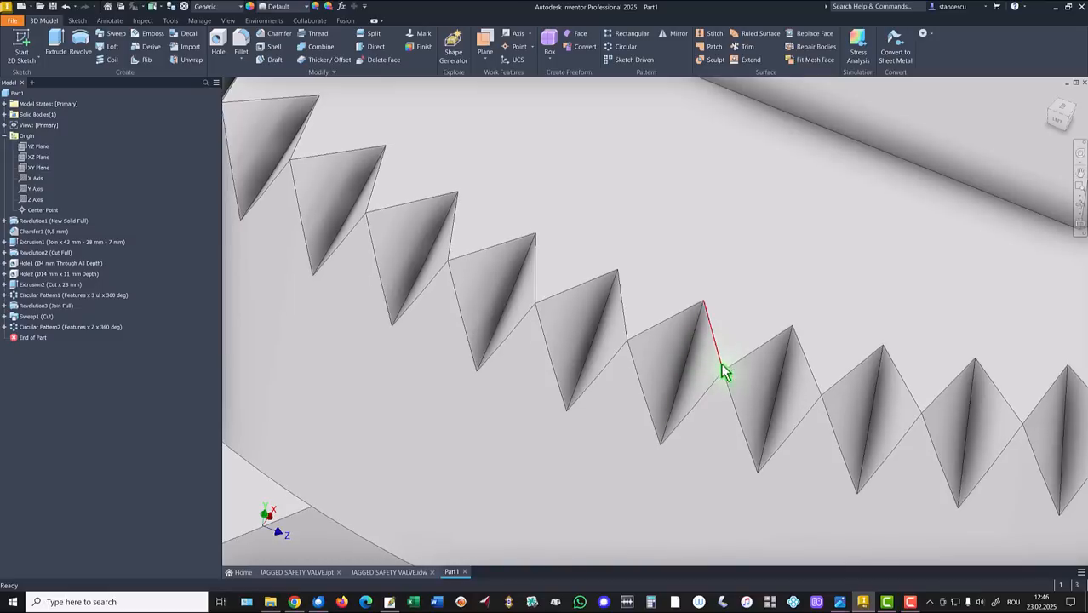
pyautogui.press('F6')
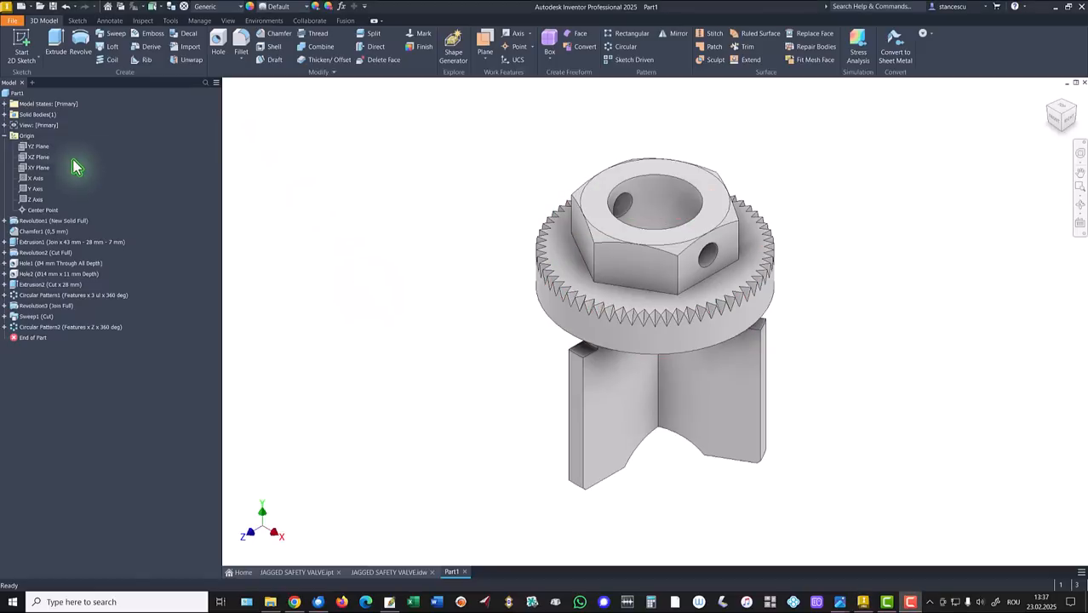
pyautogui.click(5, 136)
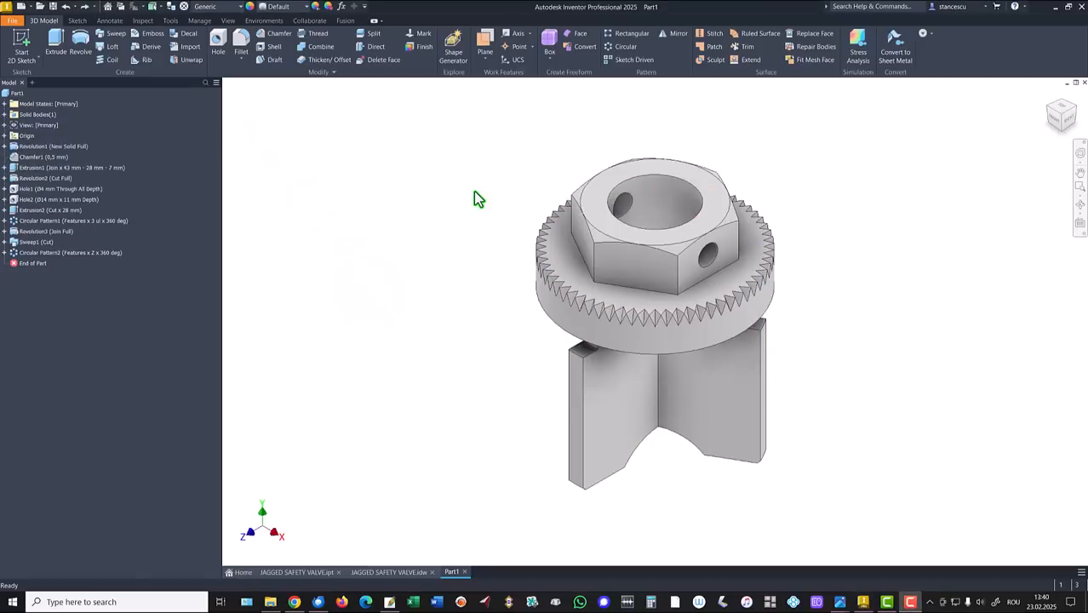
pyautogui.keyDown('shift'); pyautogui.moveTo(476, 199); pyautogui.dragTo(504, 252, button='middle'); pyautogui.keyUp('shift')
pyautogui.scroll(3, 622, 332)
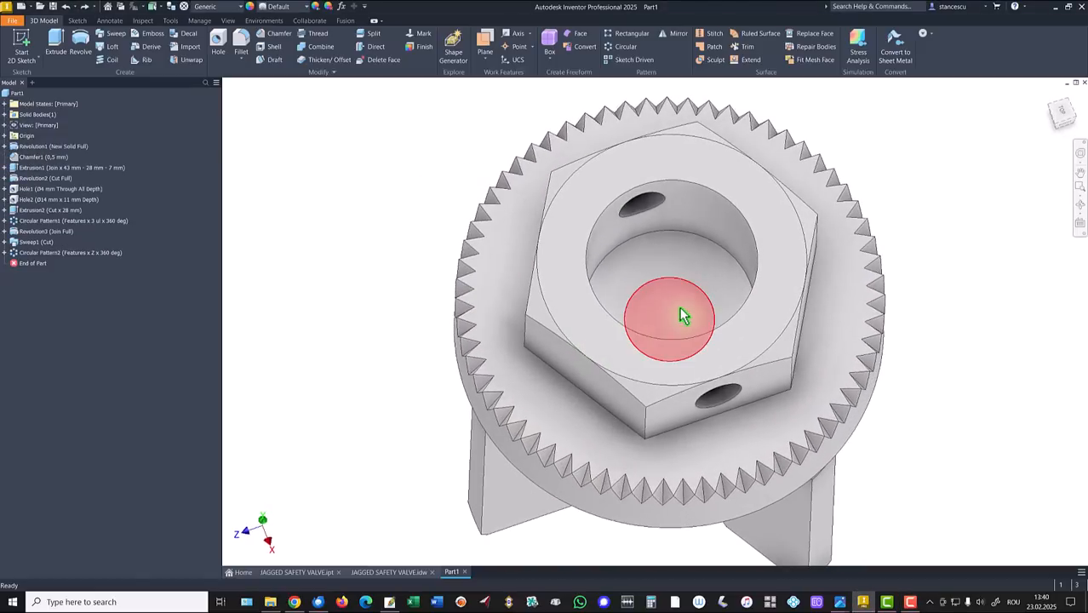
pyautogui.keyDown('shift'); pyautogui.moveTo(668, 310); pyautogui.dragTo(677, 264, button='middle'); pyautogui.keyUp('shift')
pyautogui.press('F6')
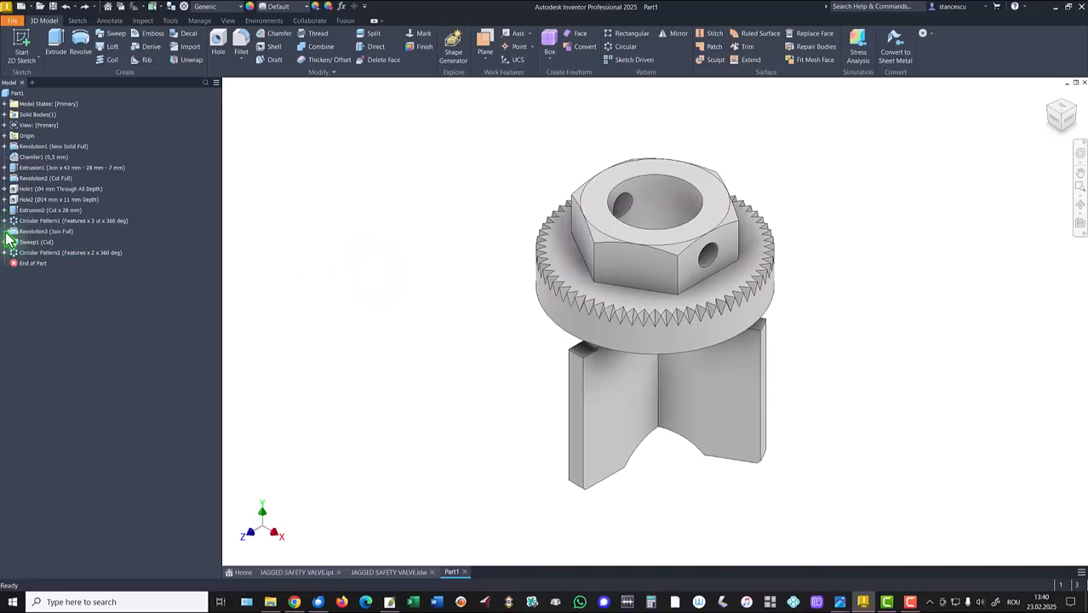
# Edit Sketch7 in a sliced view and project the sloped cone edge into it.
pyautogui.doubleClick(24, 242)
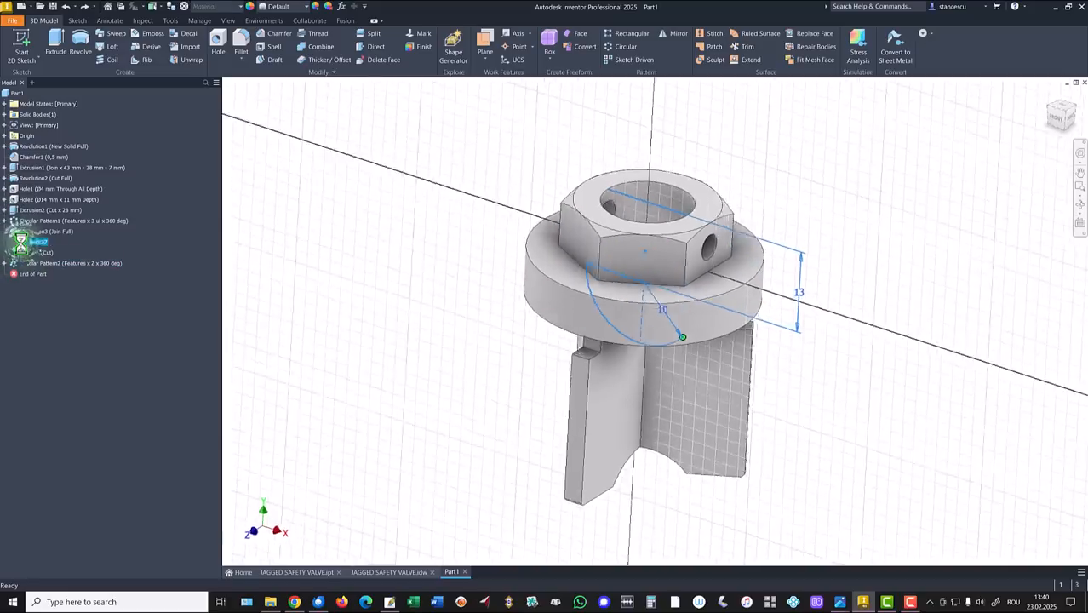
pyautogui.press('F7')
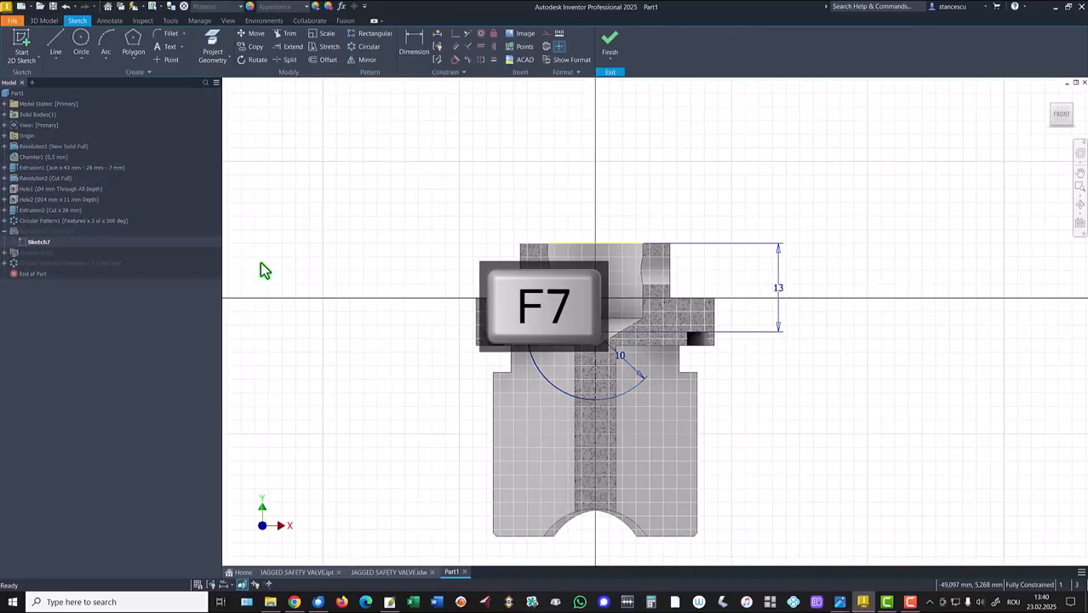
pyautogui.scroll(6, 578, 357)
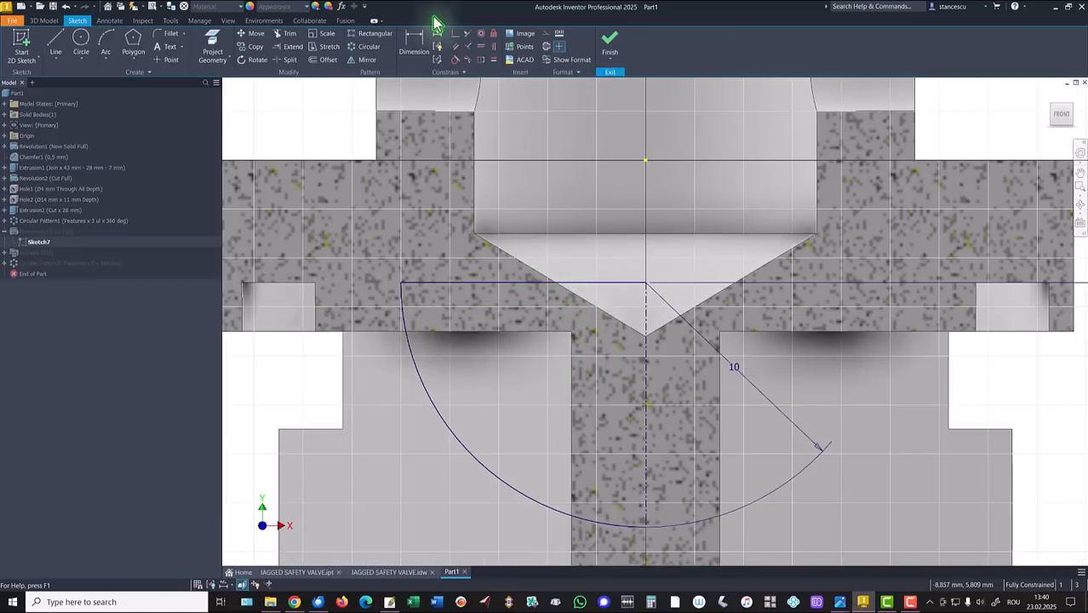
pyautogui.click(213, 44)
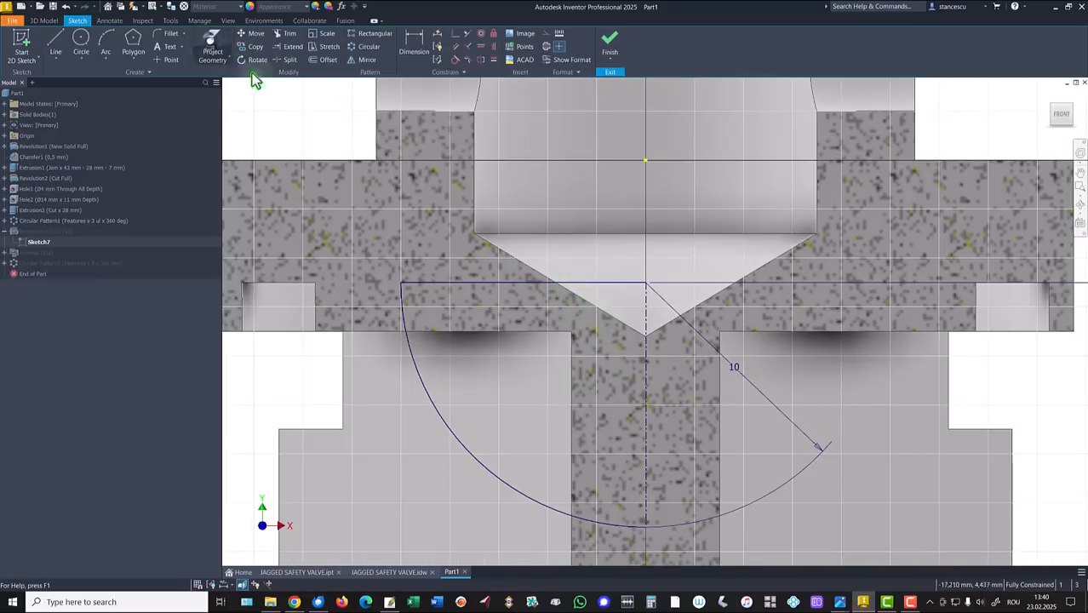
pyautogui.click(604, 319)
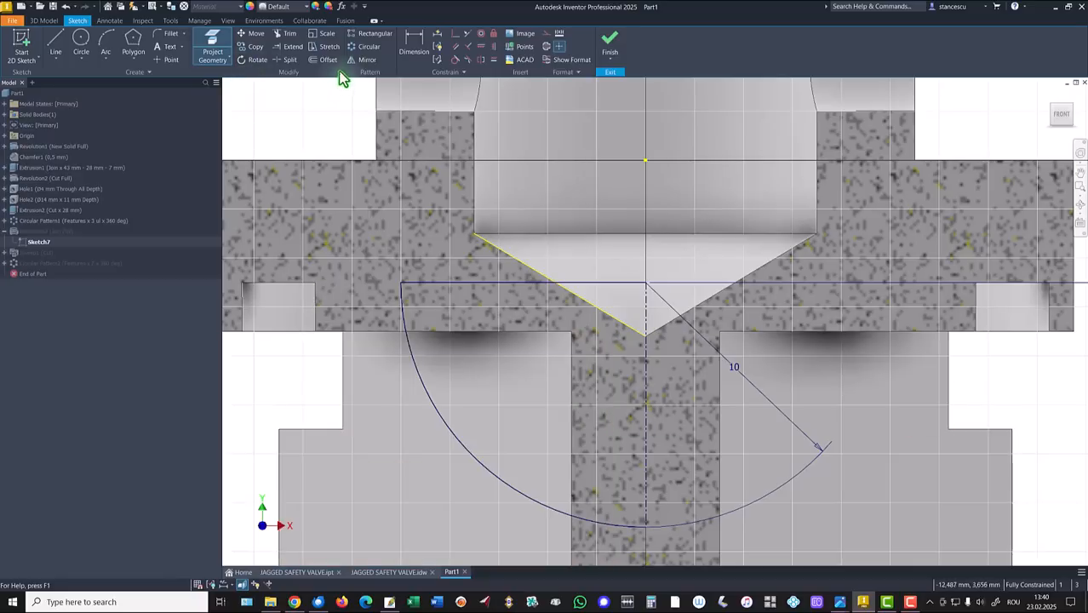
# Delete the horizontal line left of the cone tip and finish the sketch.
pyautogui.click(289, 59)
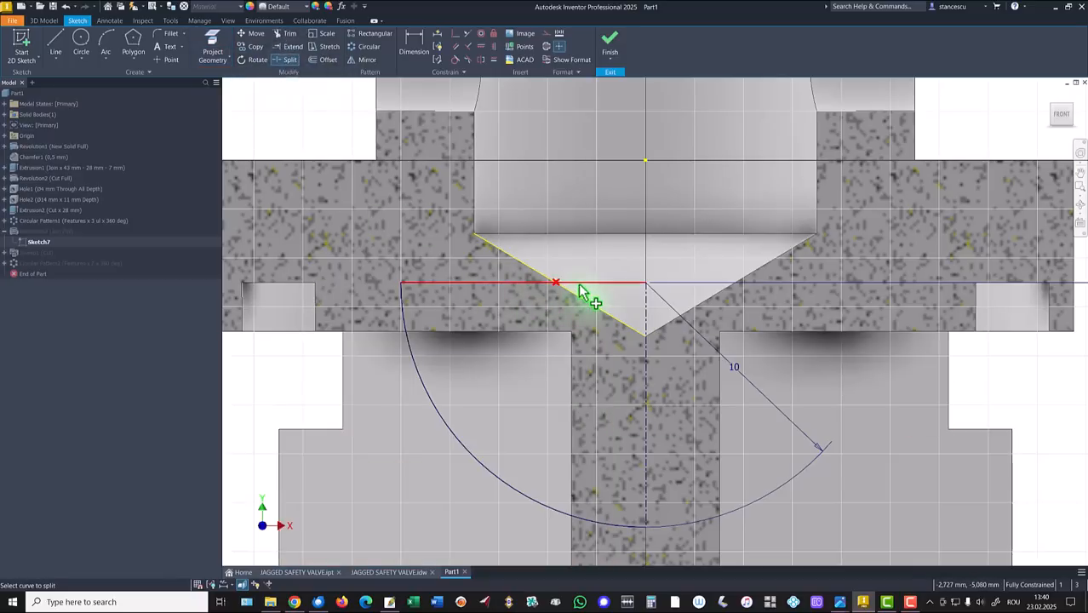
pyautogui.press('Escape')
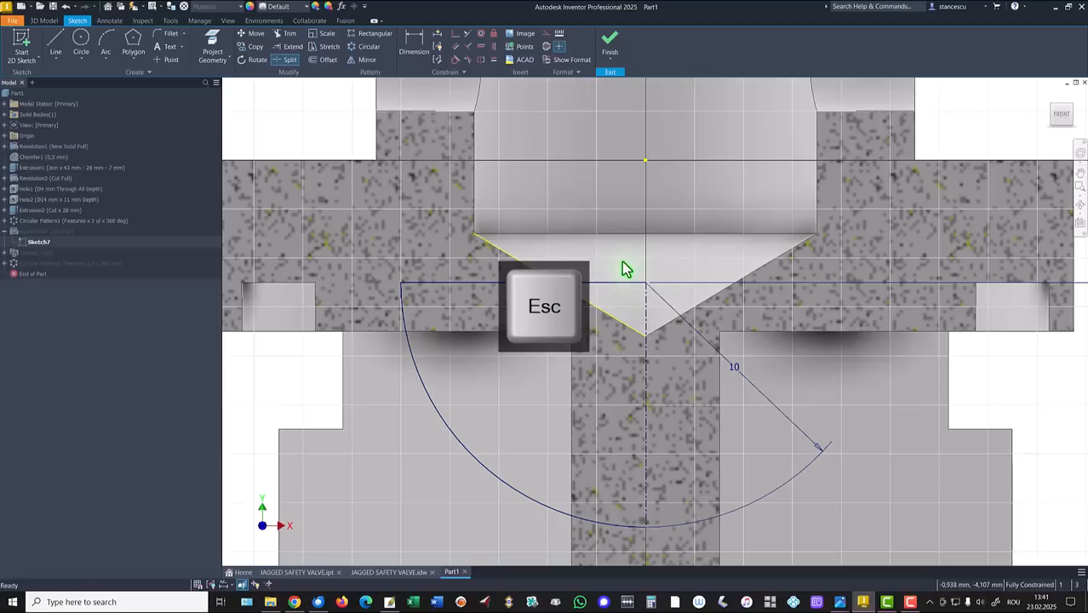
pyautogui.click(610, 288)
pyautogui.rightClick(609, 294)
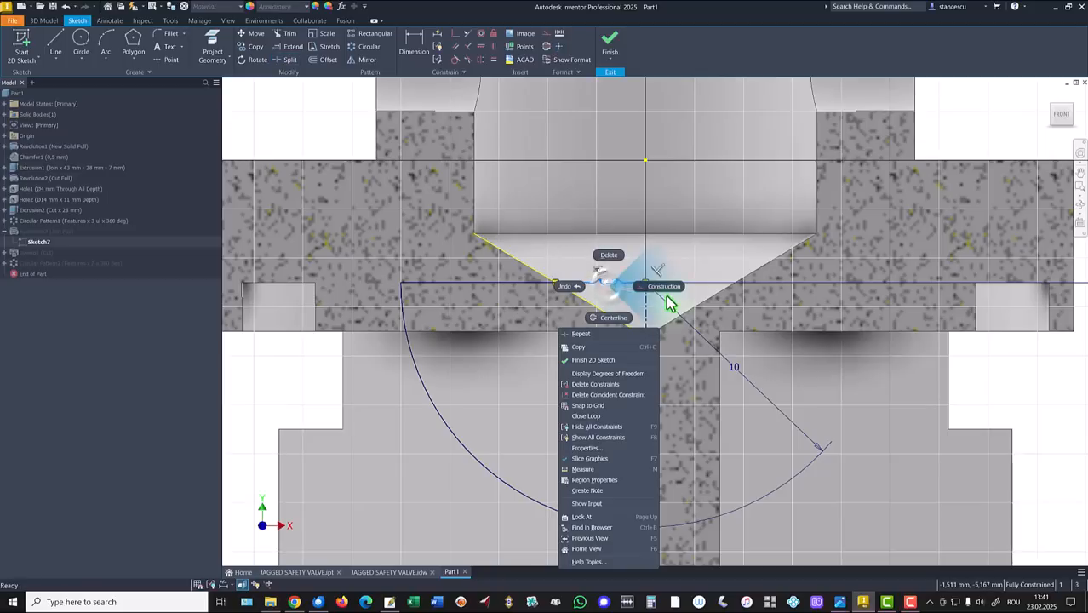
pyautogui.click(673, 288)
pyautogui.click(353, 405)
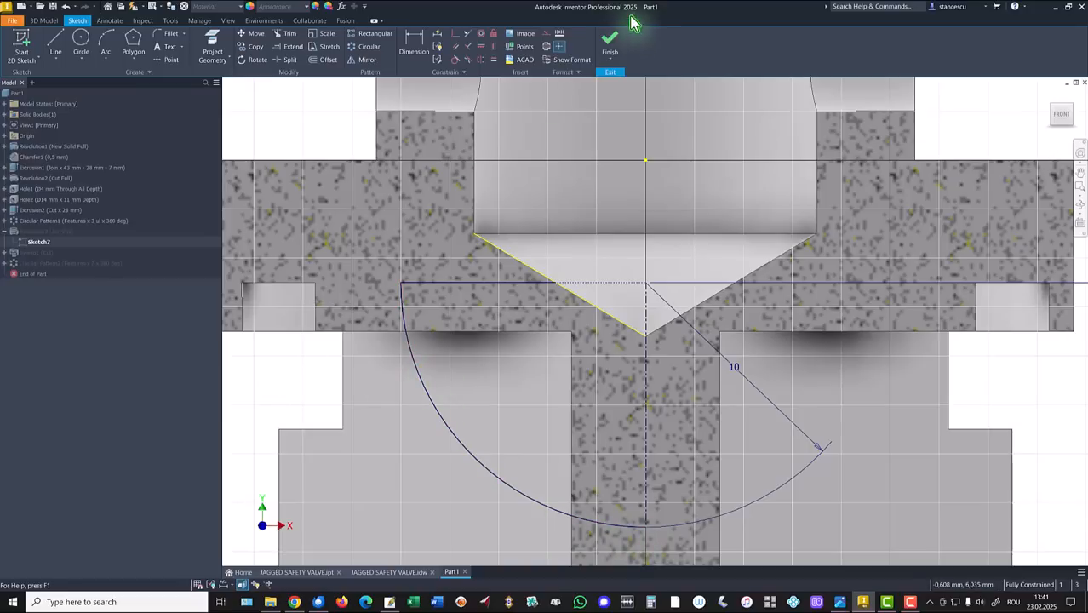
pyautogui.click(610, 45)
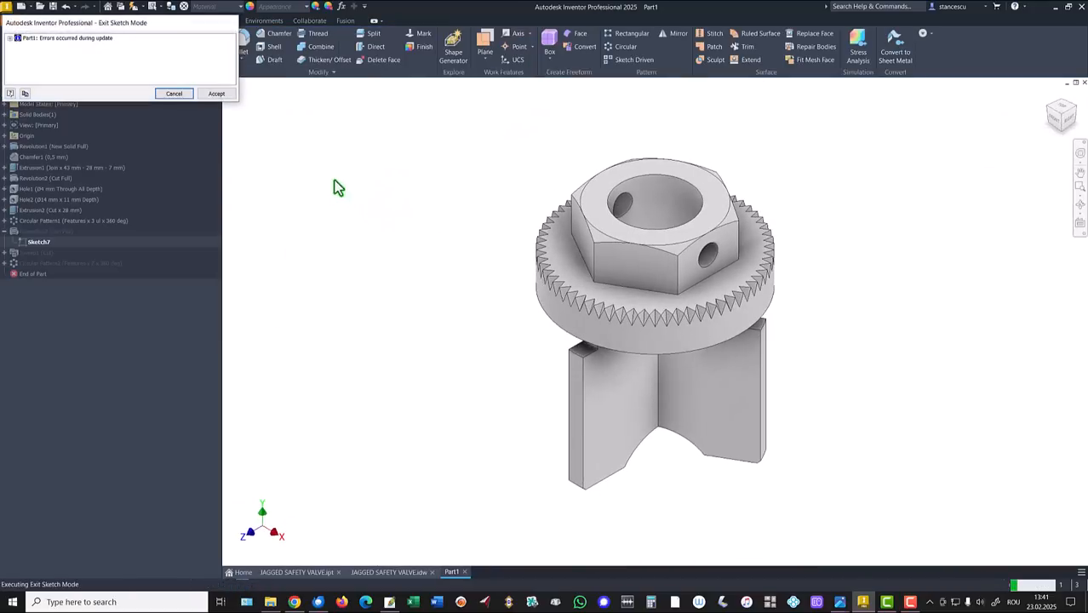
# Dismiss the update error and redefine Revolution3 with the reworked Sketch7 profile.
pyautogui.click(214, 94)
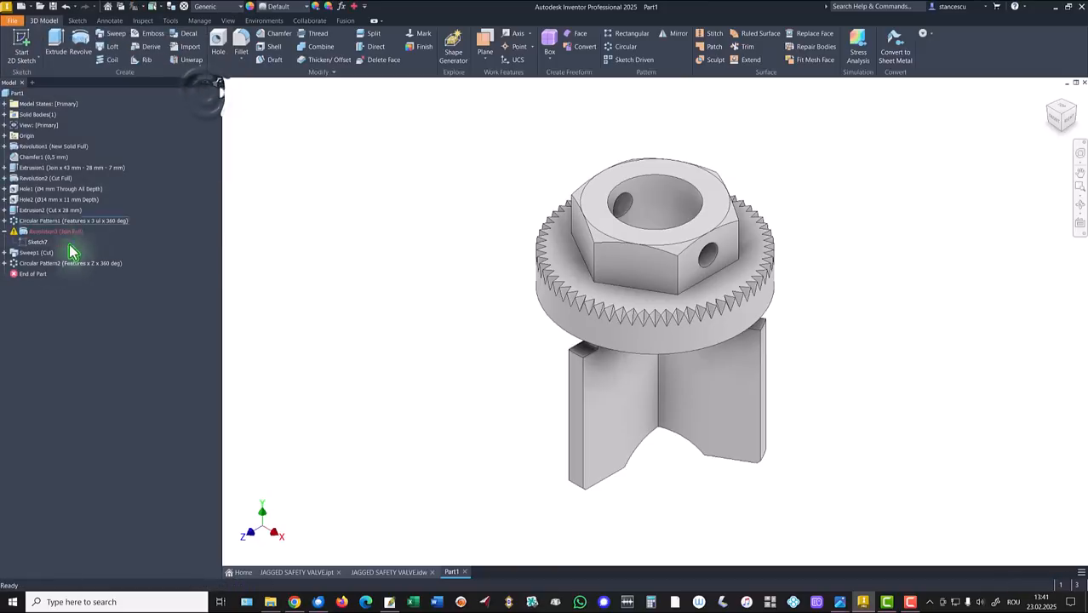
pyautogui.doubleClick(22, 234)
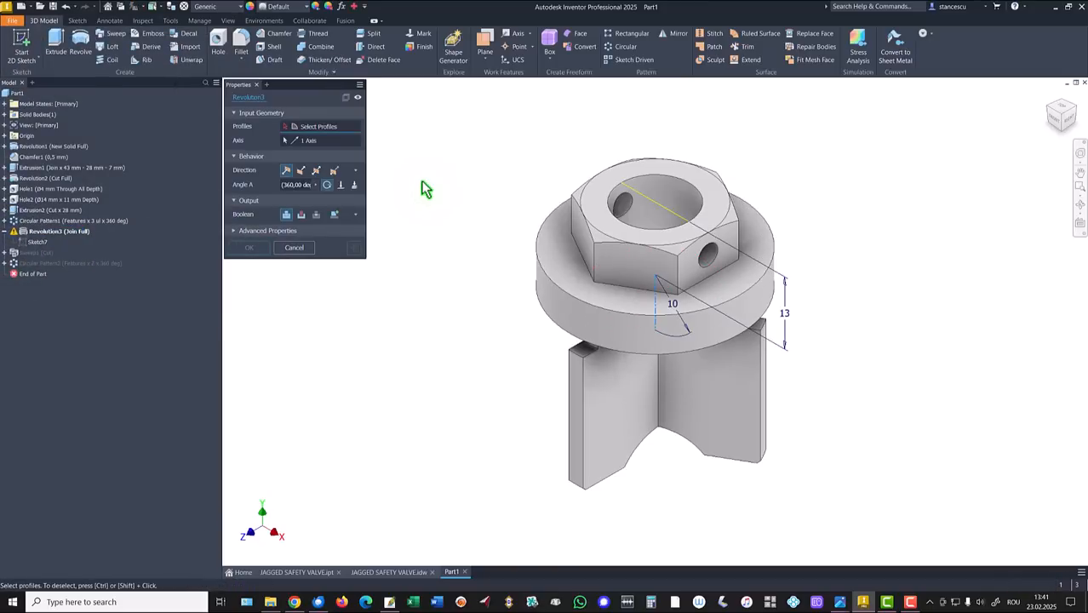
pyautogui.keyDown('shift'); pyautogui.moveTo(425, 189); pyautogui.dragTo(466, 230, button='middle'); pyautogui.keyUp('shift')
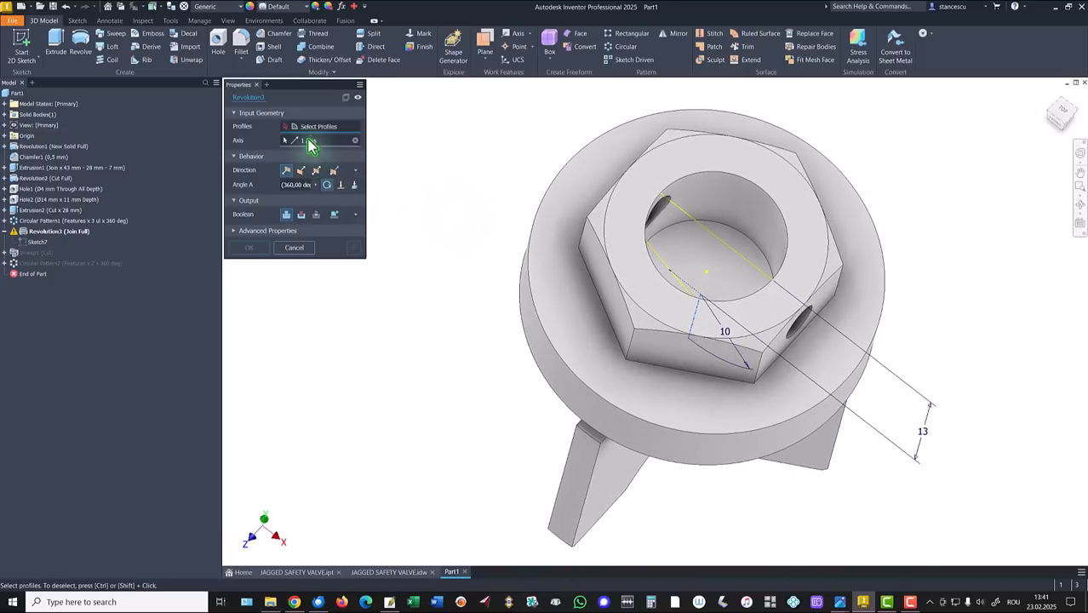
pyautogui.scroll(-2, 669, 291)
pyautogui.click(682, 290)
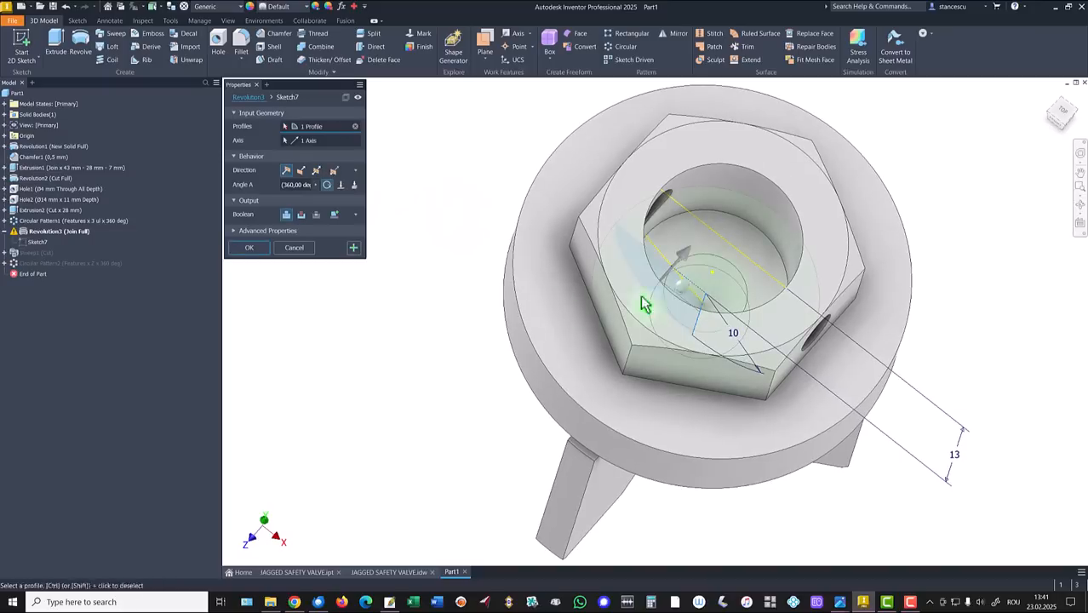
pyautogui.click(257, 249)
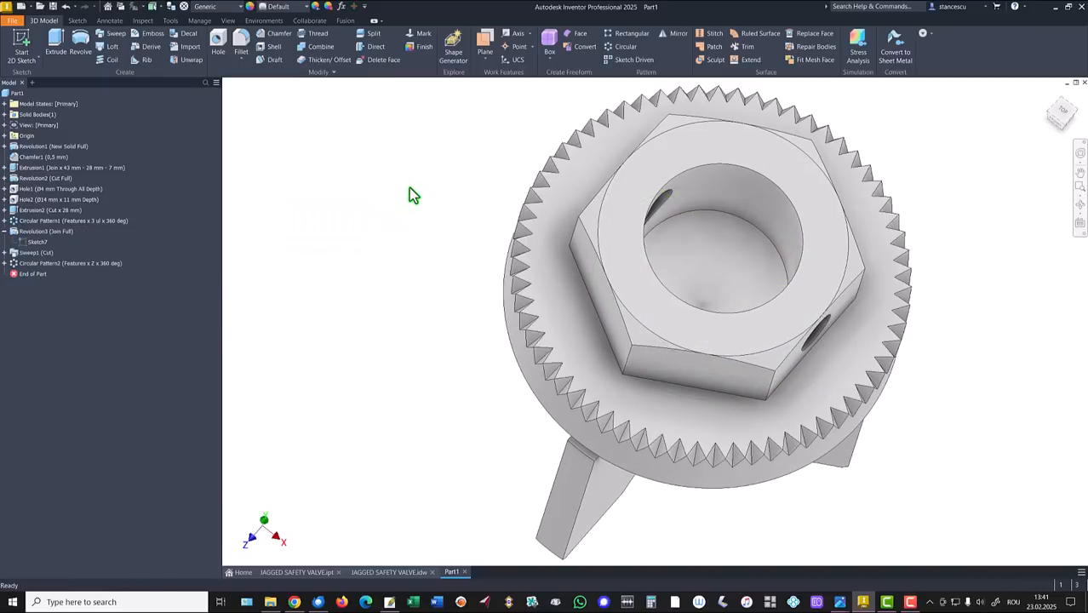
pyautogui.press('F6')
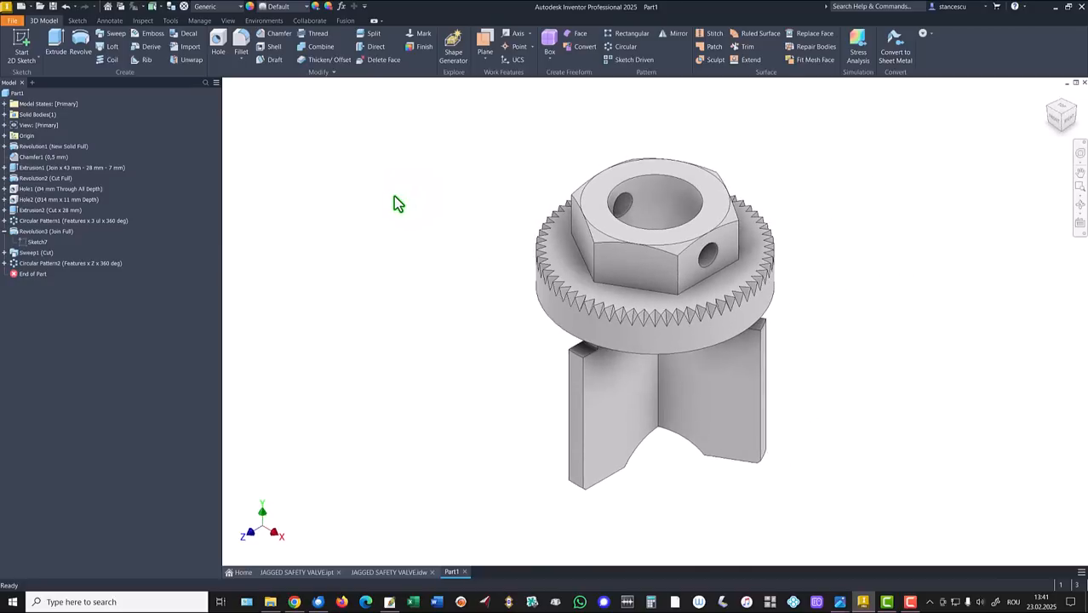
pyautogui.click(5, 232)
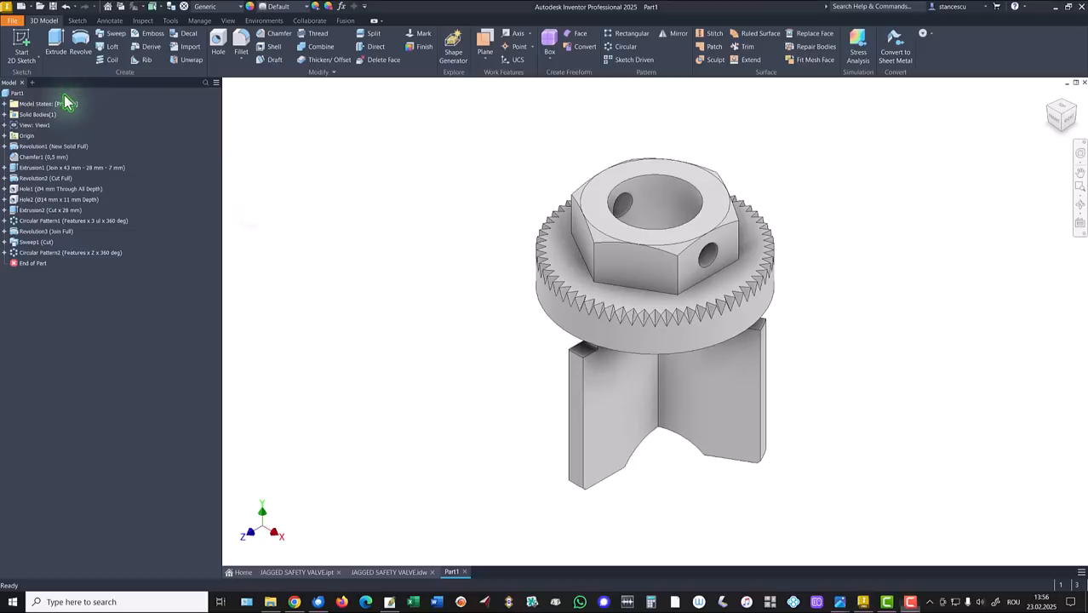
# Update Part1's physical properties in iProperties and copy the 12171,610 mm^3 volume value.
pyautogui.rightClick(4, 95)
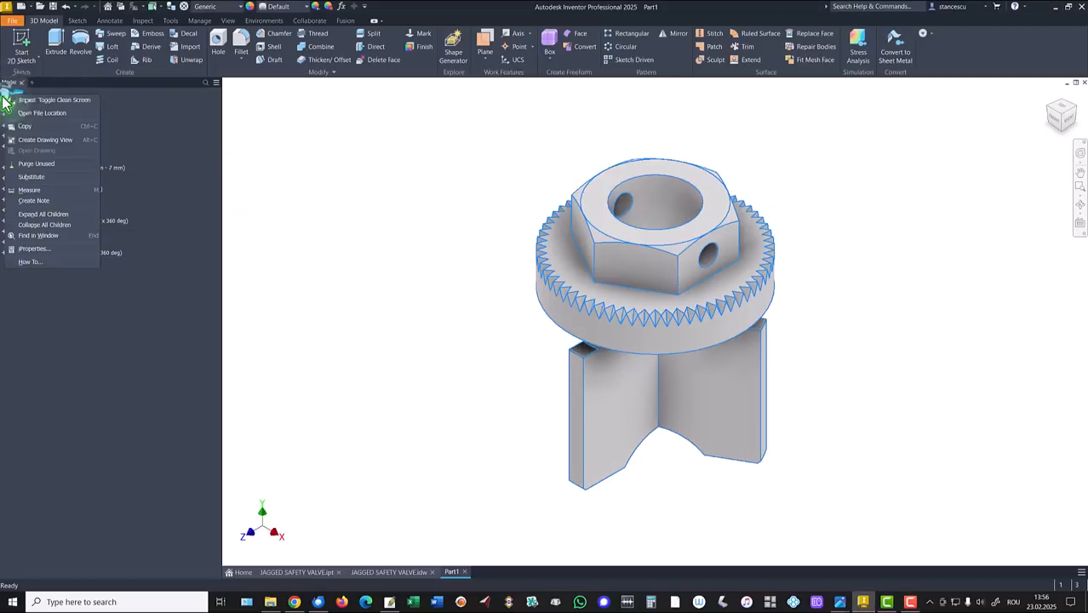
pyautogui.click(34, 247)
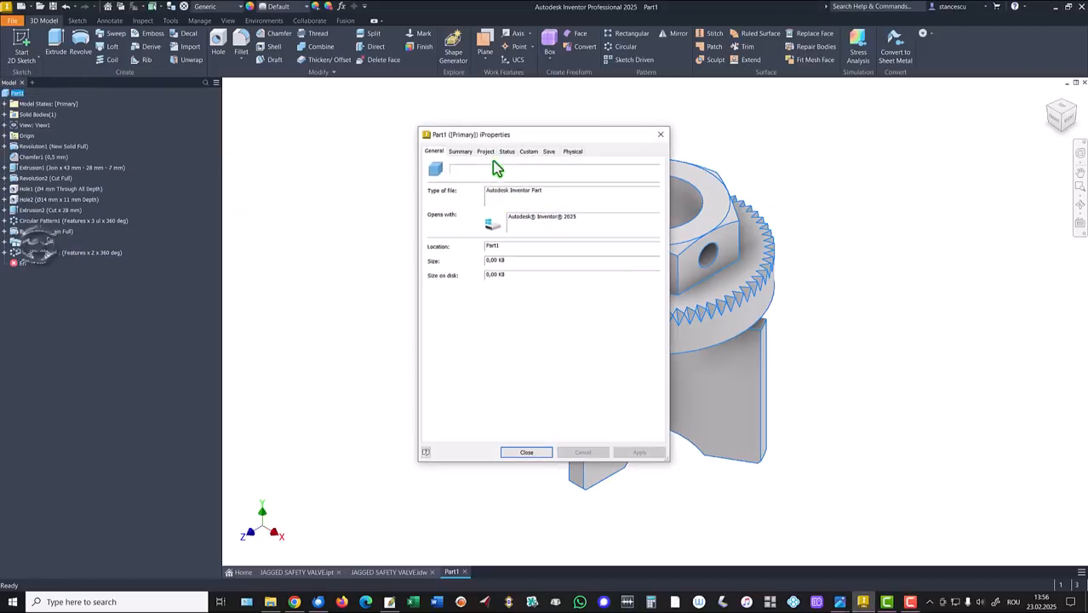
pyautogui.click(572, 152)
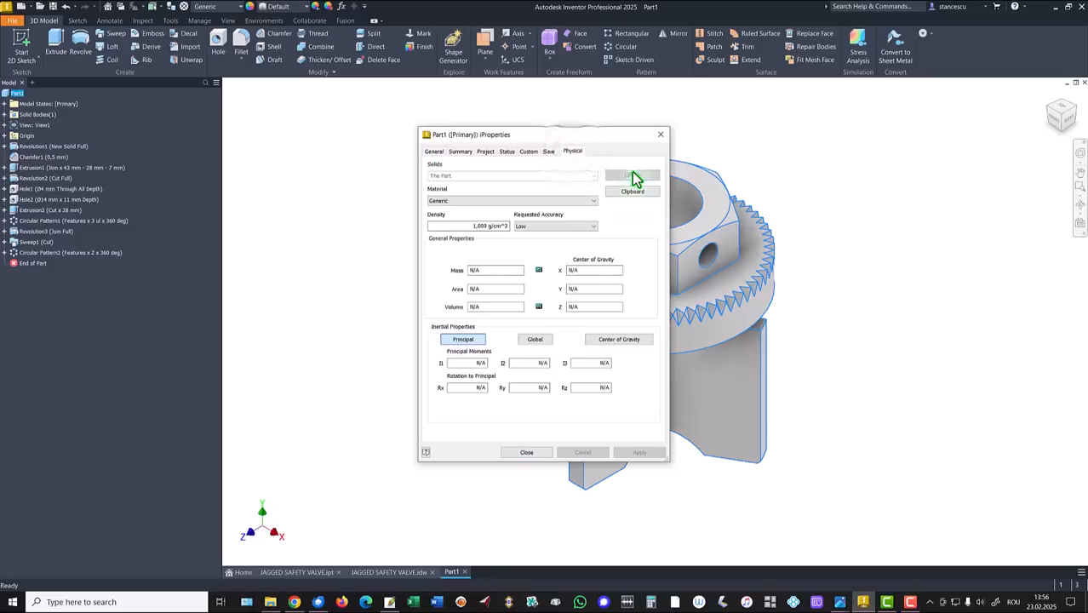
pyautogui.click(632, 176)
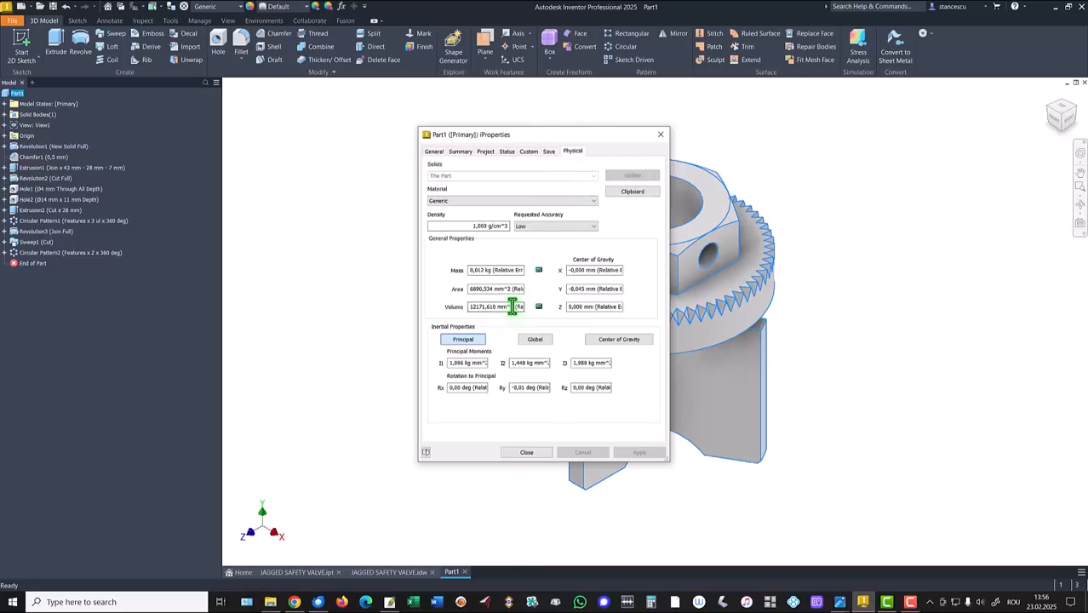
pyautogui.moveTo(512, 306); pyautogui.dragTo(468, 306)
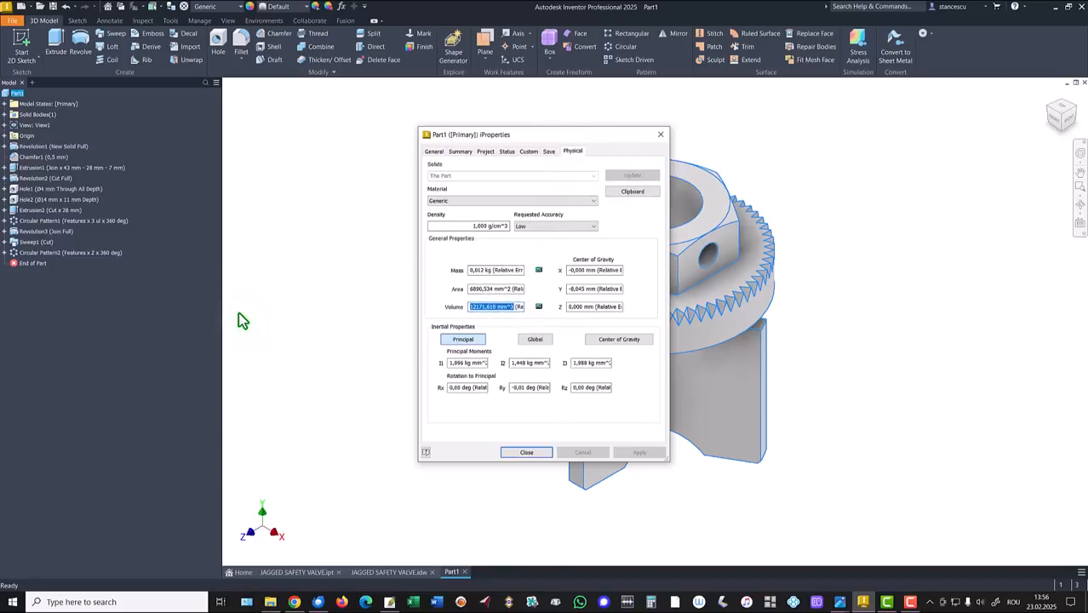
pyautogui.hotkey('ctrl', 'c')
pyautogui.click(538, 452)
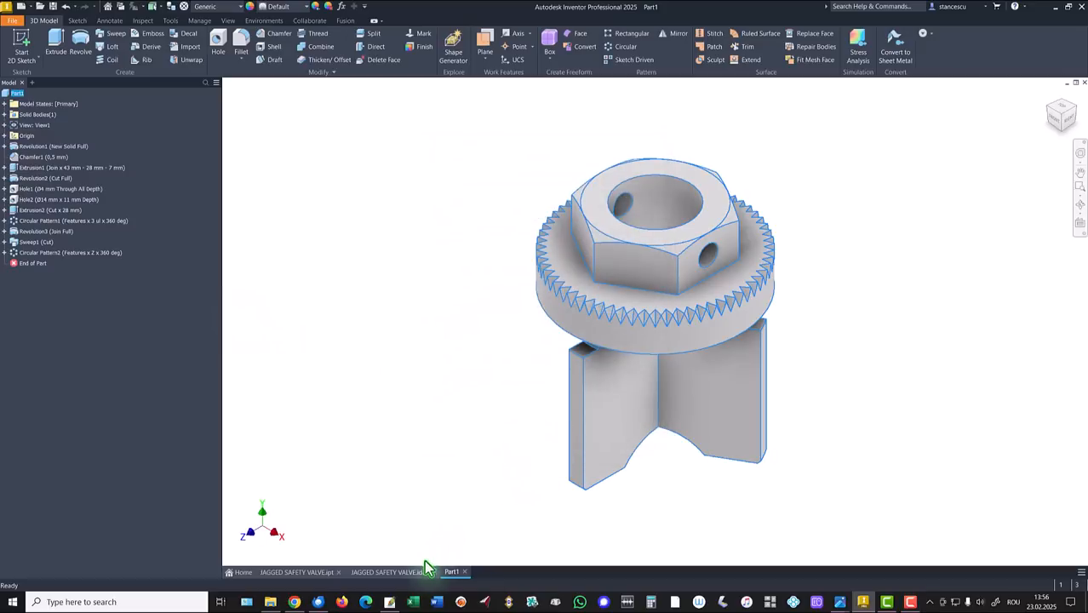
# Move the drawing's volume note, check it against the pasted 12171,610 mm^3 without saving, then return to Part1.
pyautogui.click(409, 581)
pyautogui.moveTo(910, 564)
pyautogui.mouseDown()
pyautogui.moveTo(981, 493)
pyautogui.moveTo(965, 496)
pyautogui.mouseUp()
pyautogui.doubleClick(964, 496)
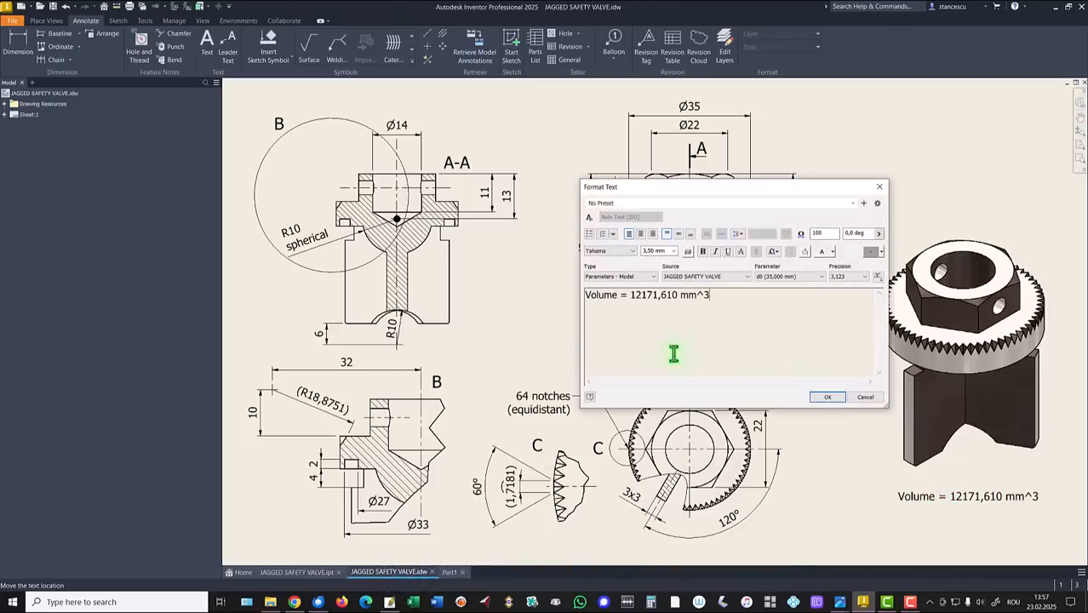
pyautogui.press('Return')
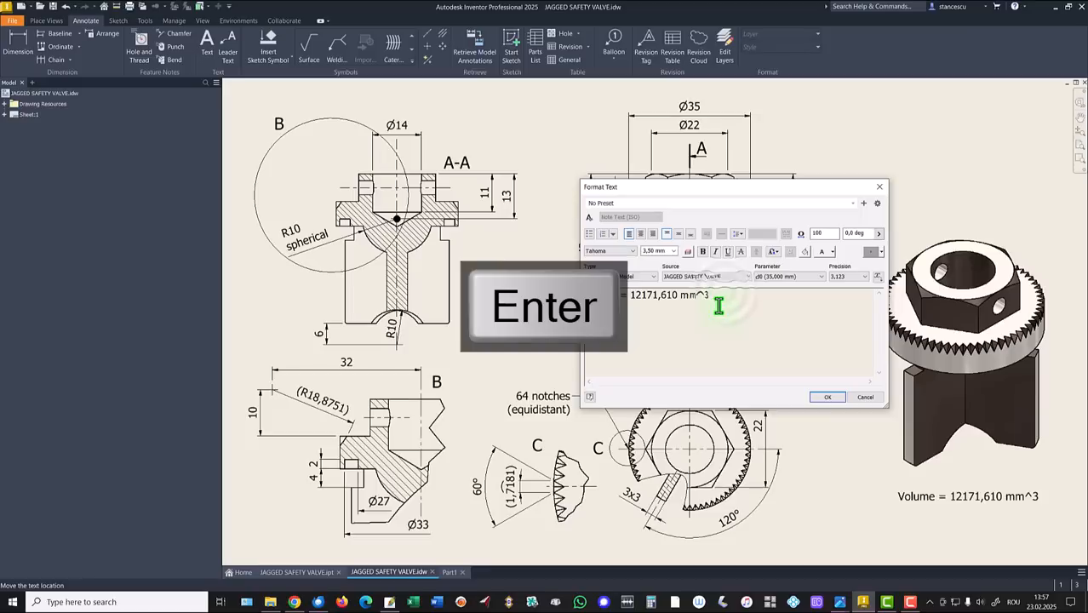
pyautogui.hotkey('ctrl', 'v')
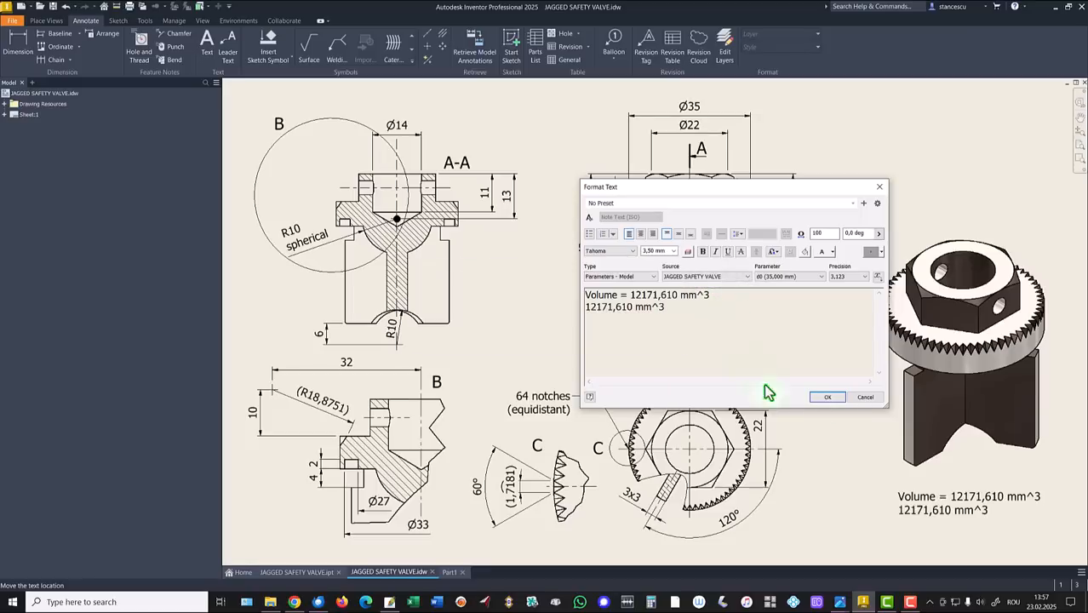
pyautogui.click(866, 398)
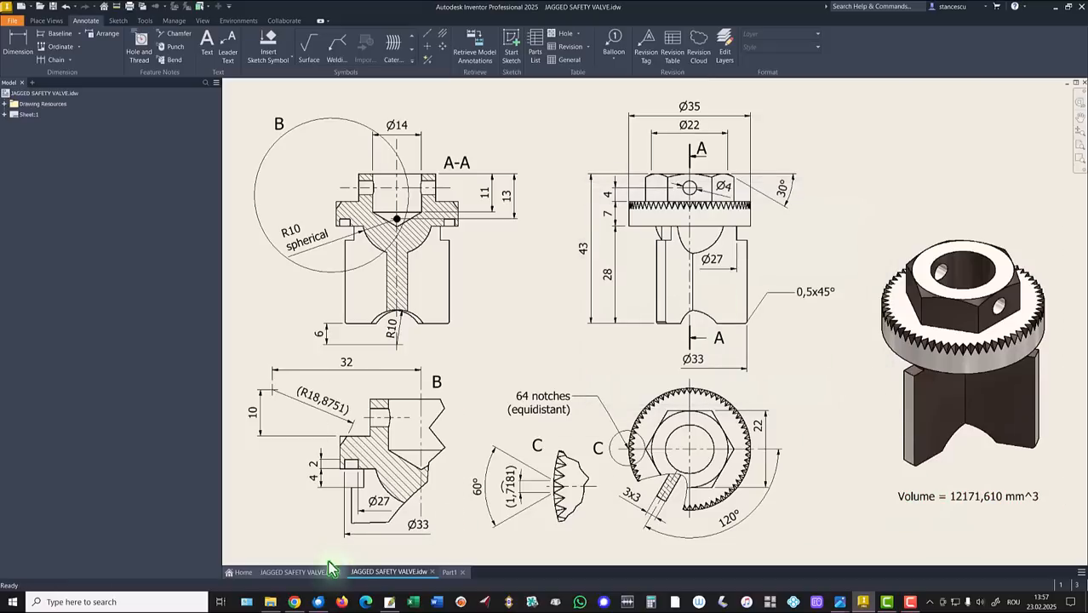
pyautogui.click(448, 572)
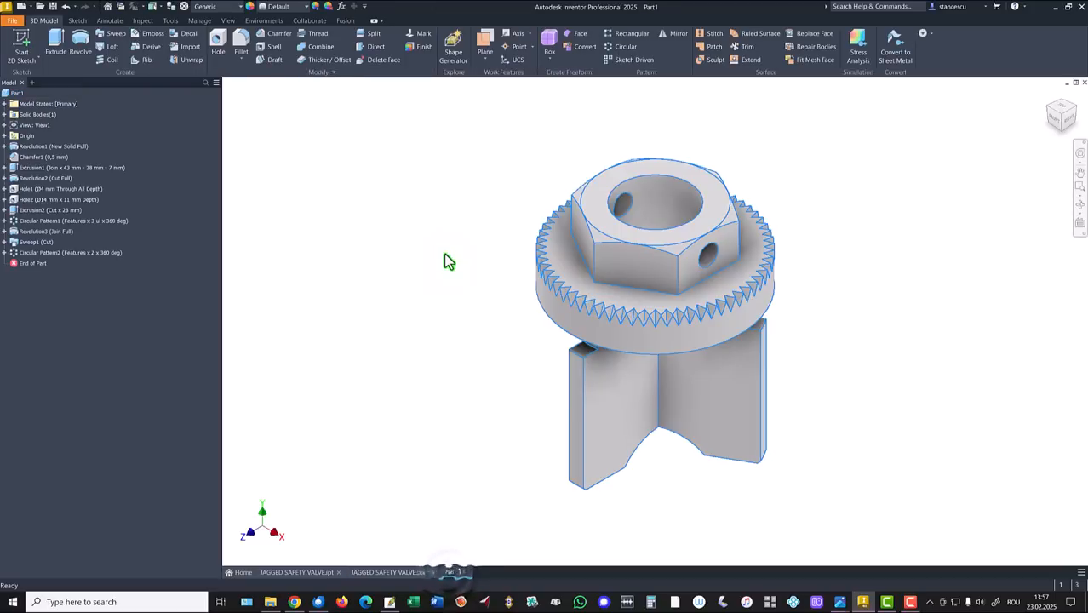
# Set the part material to Steel, Carbon and apply a Gunmetal appearance to the whole part.
pyautogui.click(219, 8)
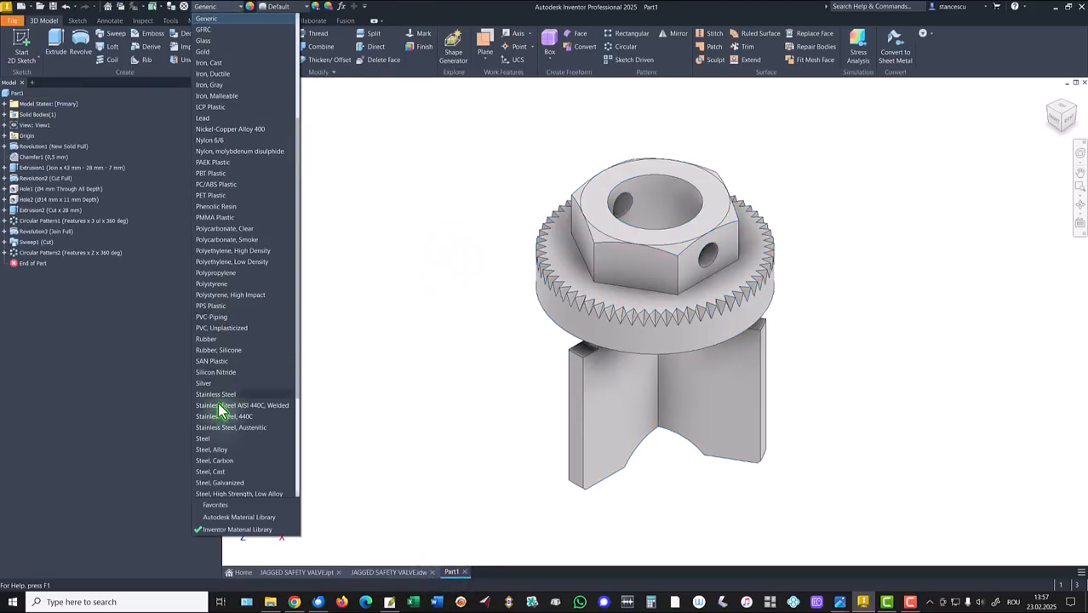
pyautogui.click(217, 460)
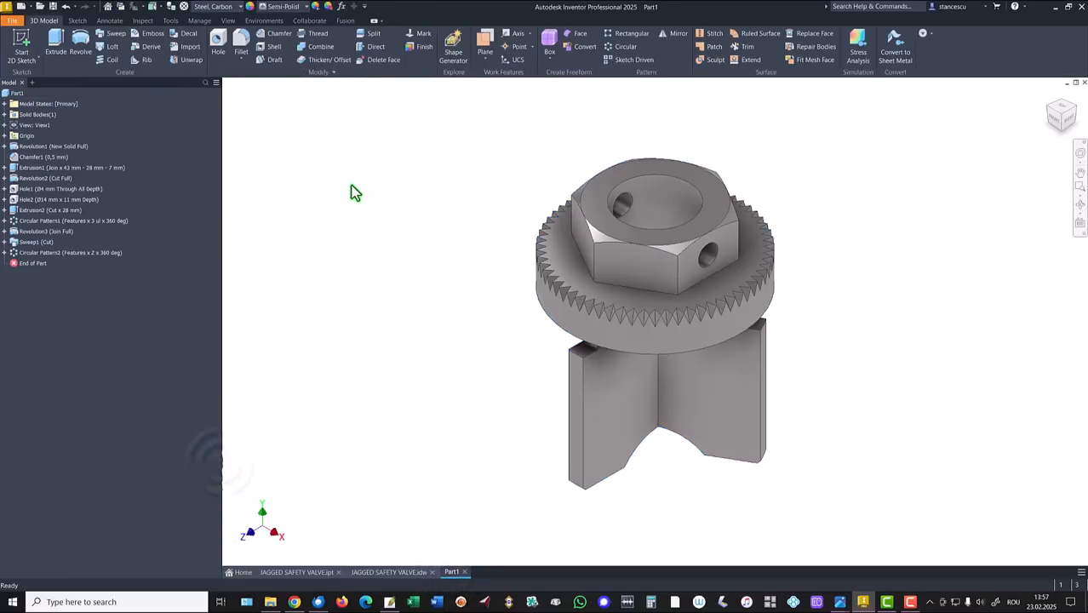
pyautogui.click(295, 8)
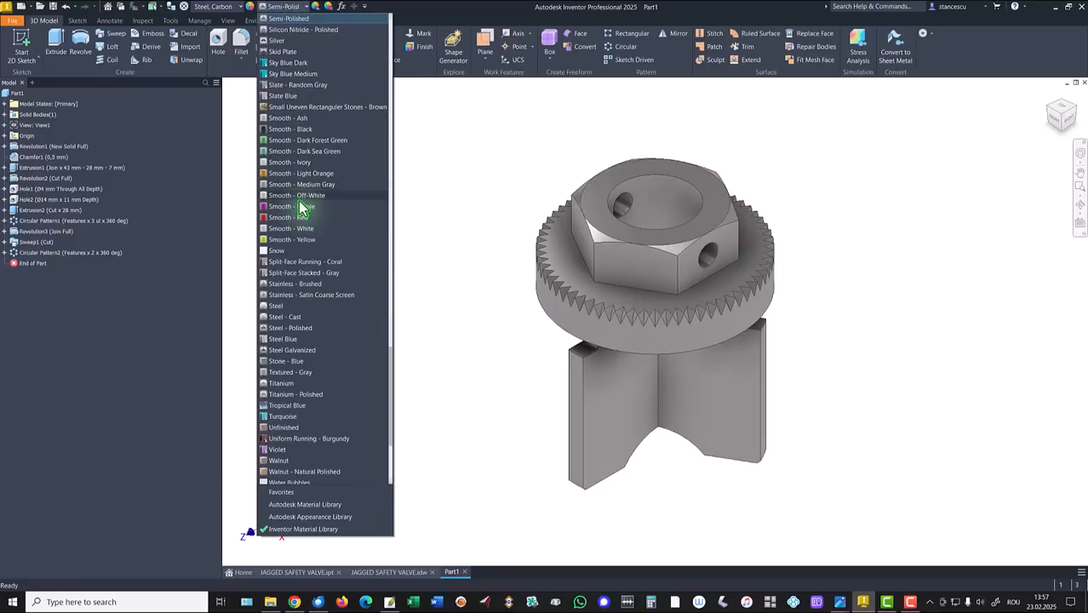
pyautogui.scroll(20, 300, 201)
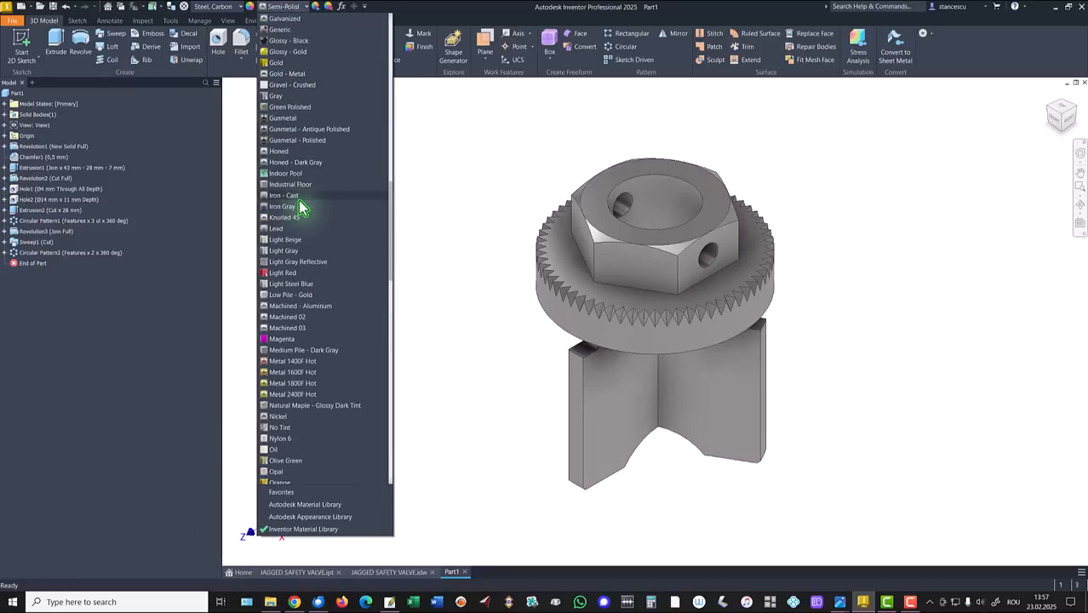
pyautogui.click(304, 128)
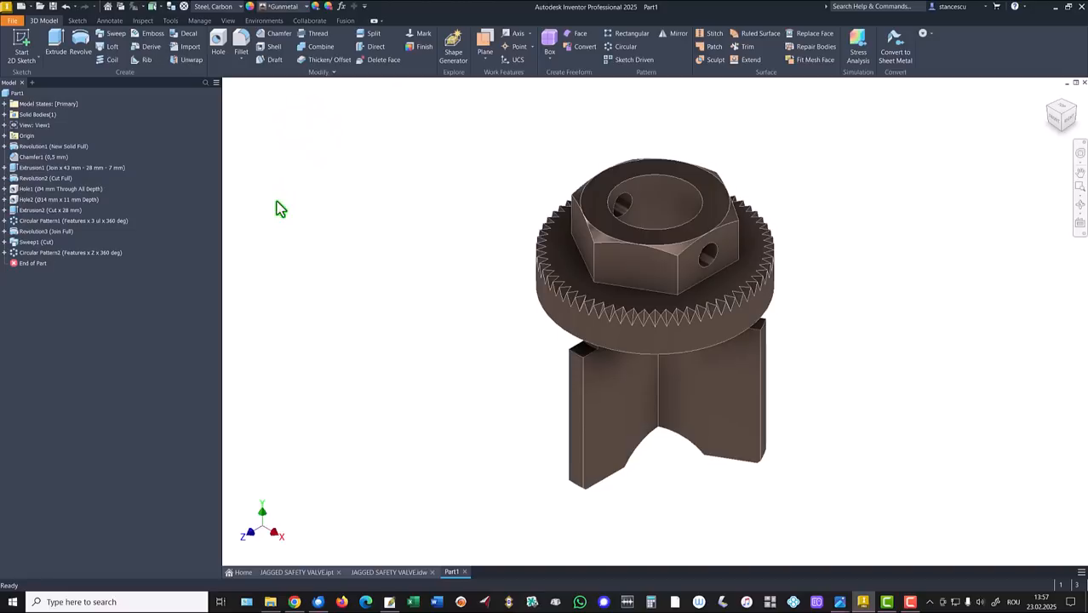
pyautogui.click(599, 191)
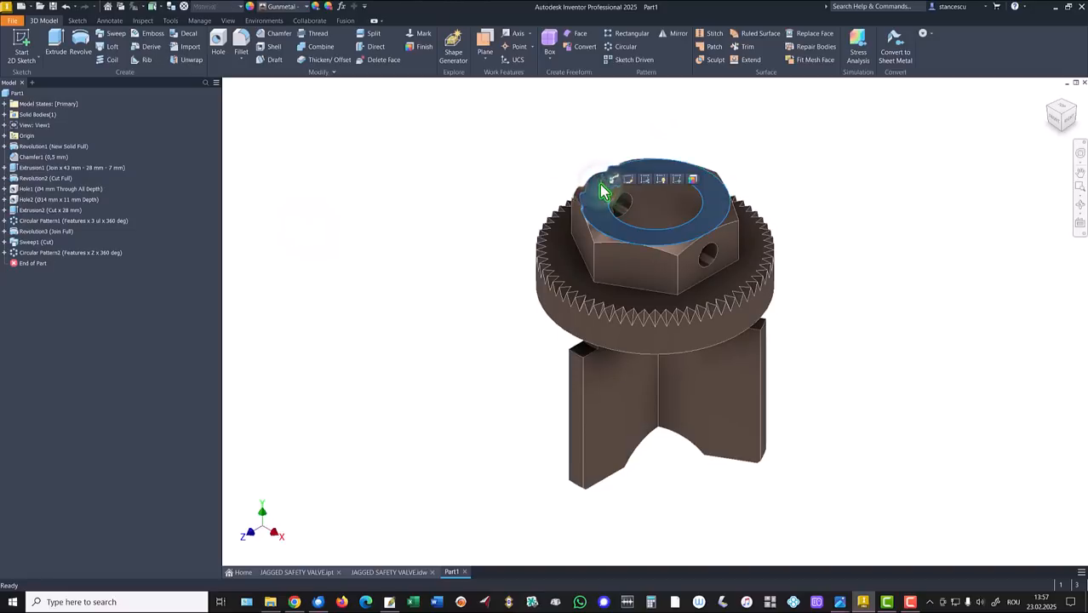
# Select the nut's top face, both cross-hole faces, the toothed ring face and the three leg faces.
pyautogui.keyDown('ctrl'); pyautogui.click(623, 206); pyautogui.keyUp('ctrl')
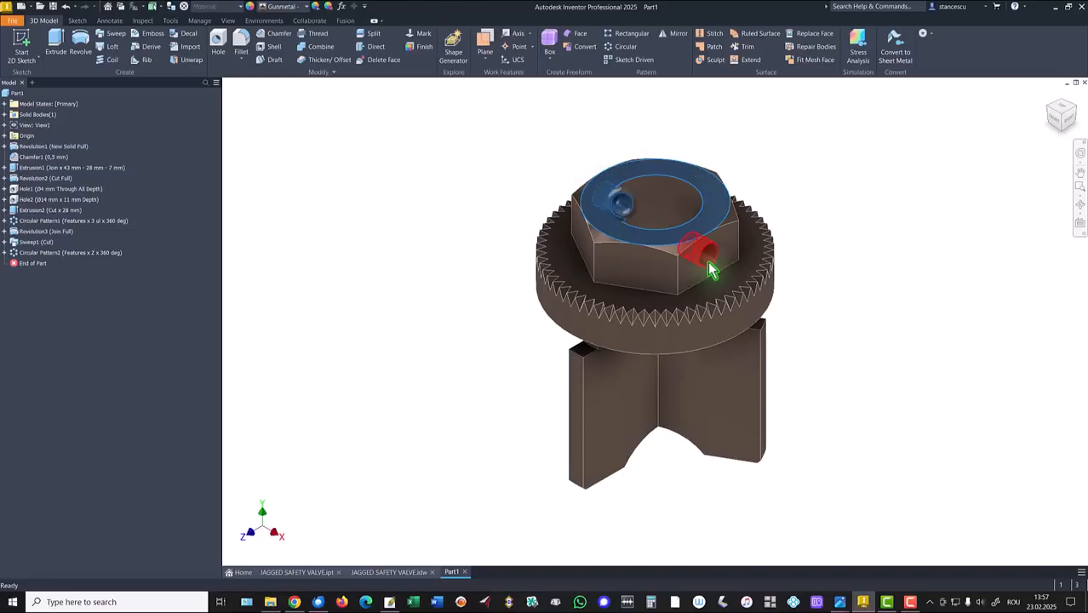
pyautogui.keyDown('ctrl'); pyautogui.click(709, 254); pyautogui.keyUp('ctrl')
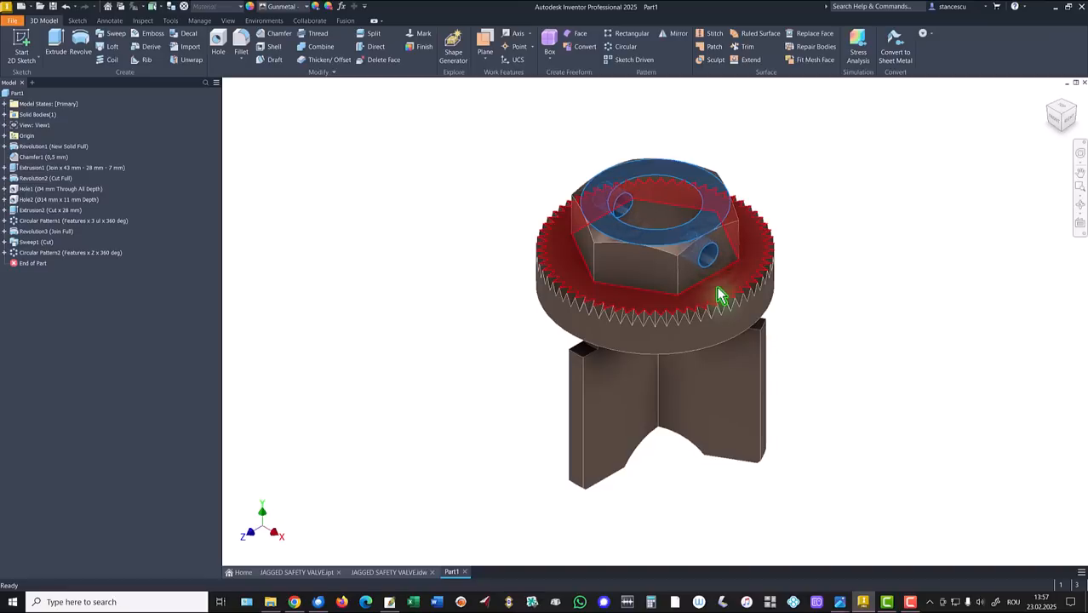
pyautogui.keyDown('ctrl'); pyautogui.click(717, 295); pyautogui.keyUp('ctrl')
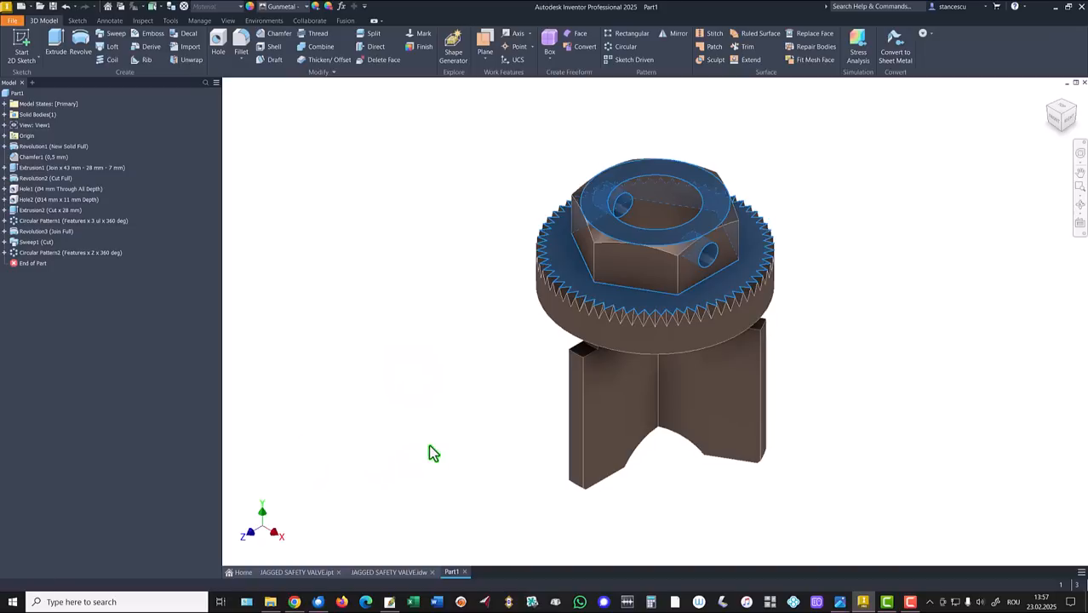
pyautogui.keyDown('ctrl'); pyautogui.click(581, 462); pyautogui.keyUp('ctrl')
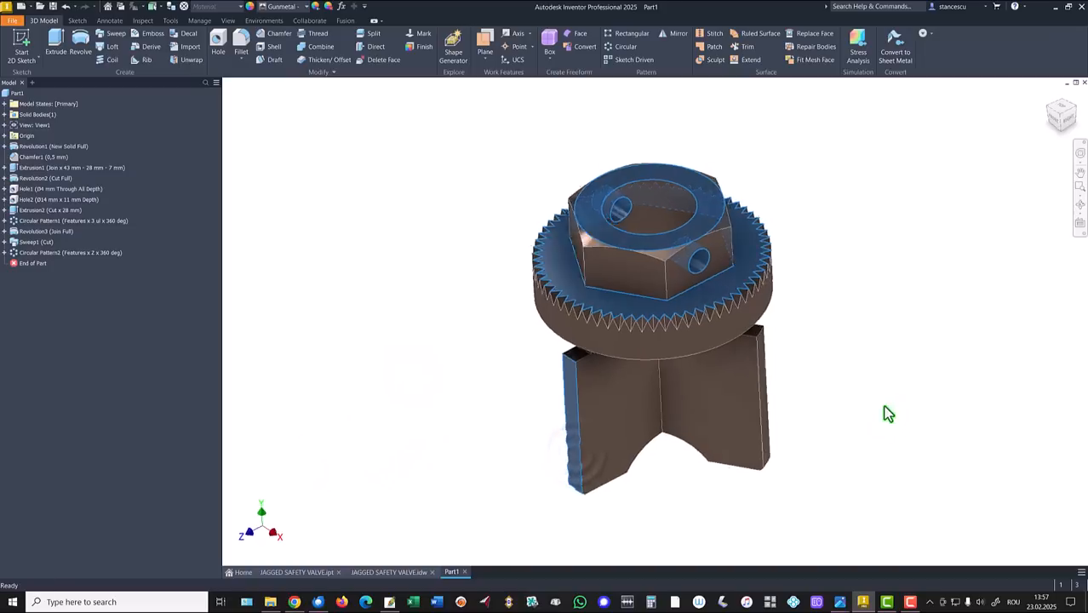
pyautogui.keyDown('shift'); pyautogui.moveTo(883, 407); pyautogui.dragTo(828, 437, button='middle'); pyautogui.keyUp('shift')
pyautogui.keyDown('ctrl'); pyautogui.click(755, 469); pyautogui.keyUp('ctrl')
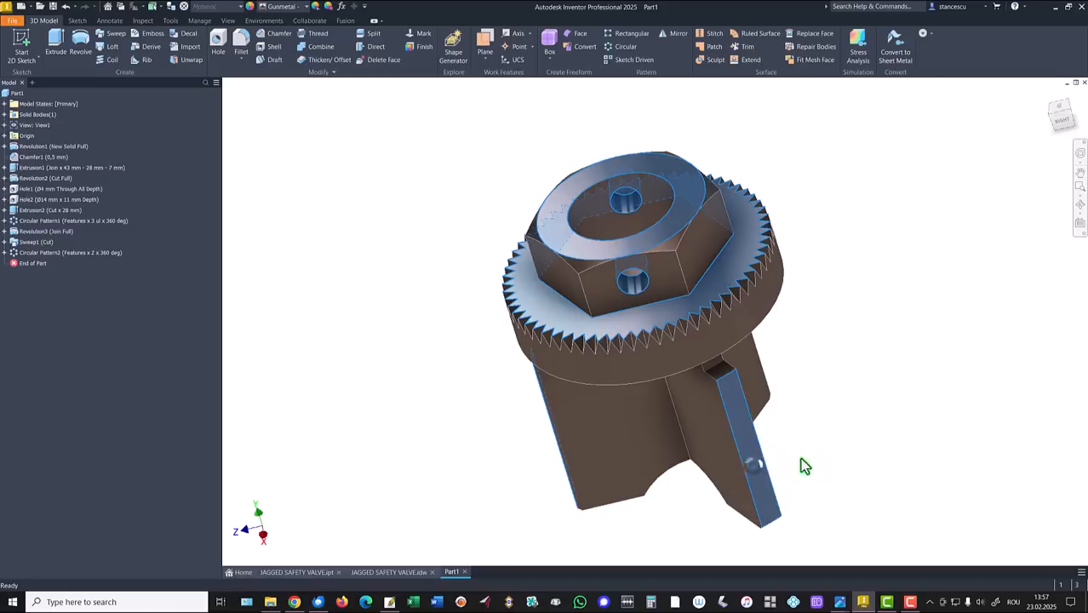
pyautogui.keyDown('shift'); pyautogui.moveTo(904, 418); pyautogui.dragTo(881, 434, button='middle'); pyautogui.keyUp('shift')
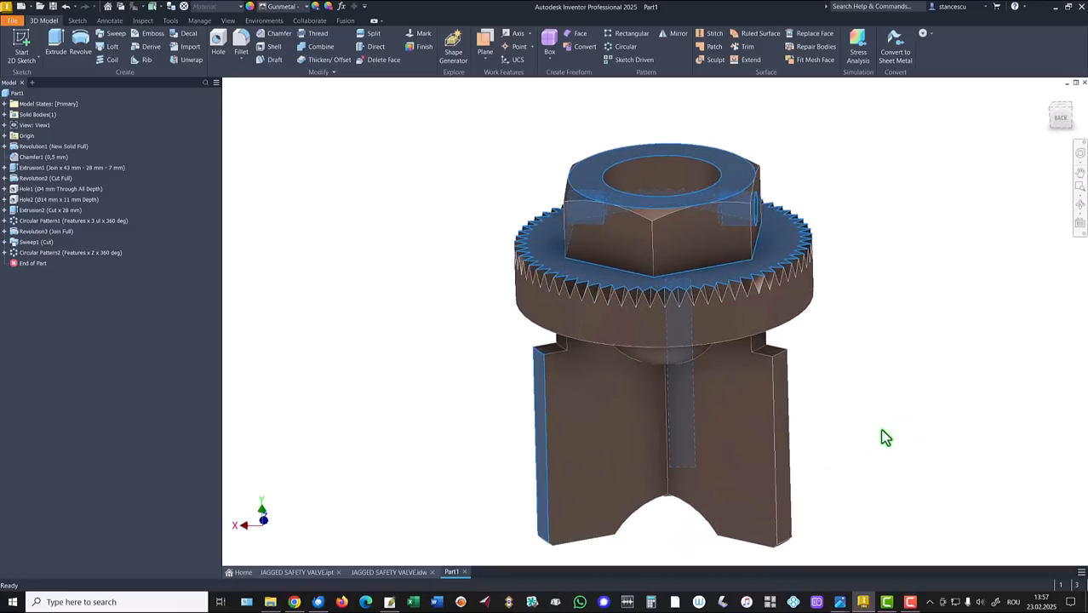
pyautogui.keyDown('ctrl'); pyautogui.click(783, 441); pyautogui.keyUp('ctrl')
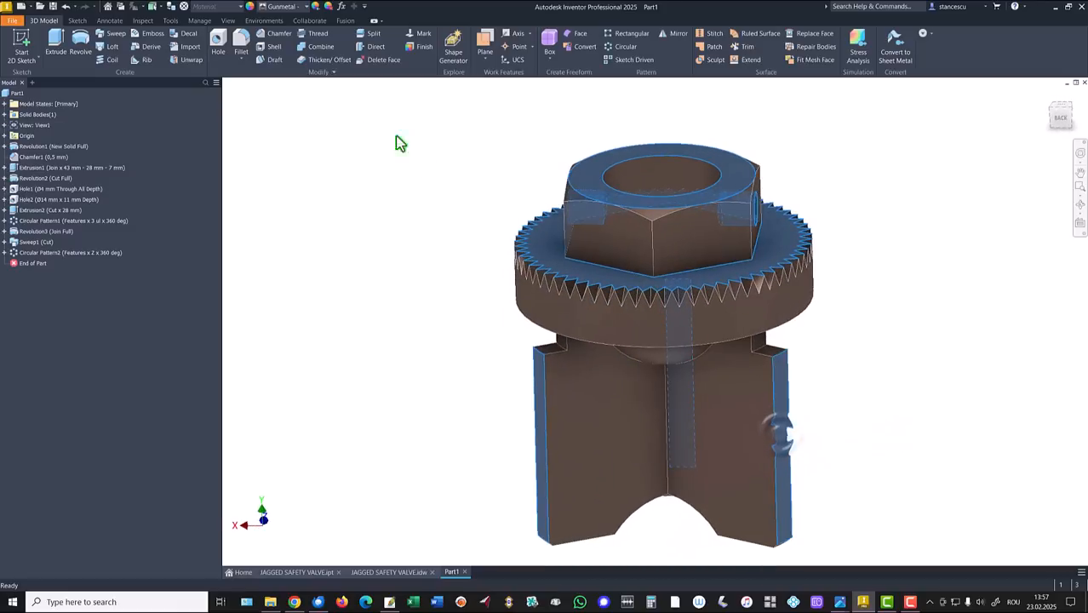
# Give the selected faces the light silvery metal appearance and return to the home view.
pyautogui.click(281, 6)
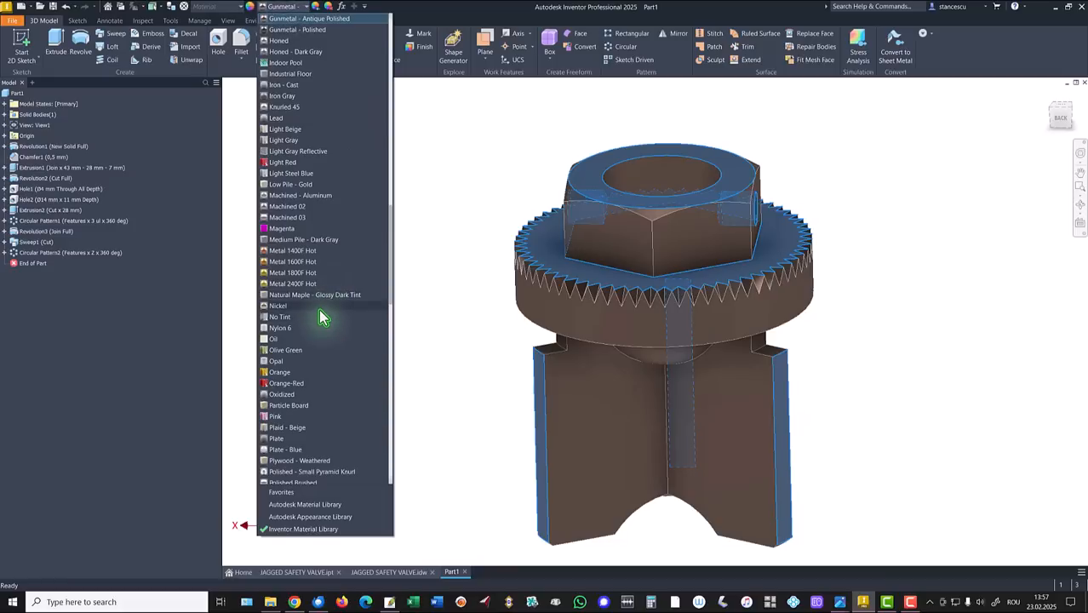
pyautogui.scroll(-15, 323, 314)
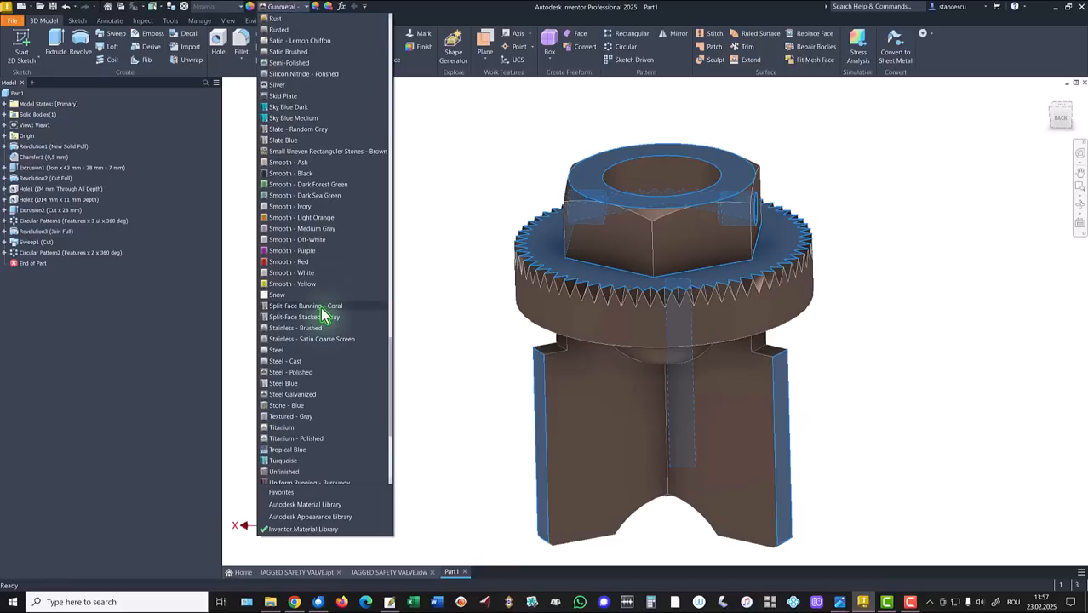
pyautogui.click(295, 439)
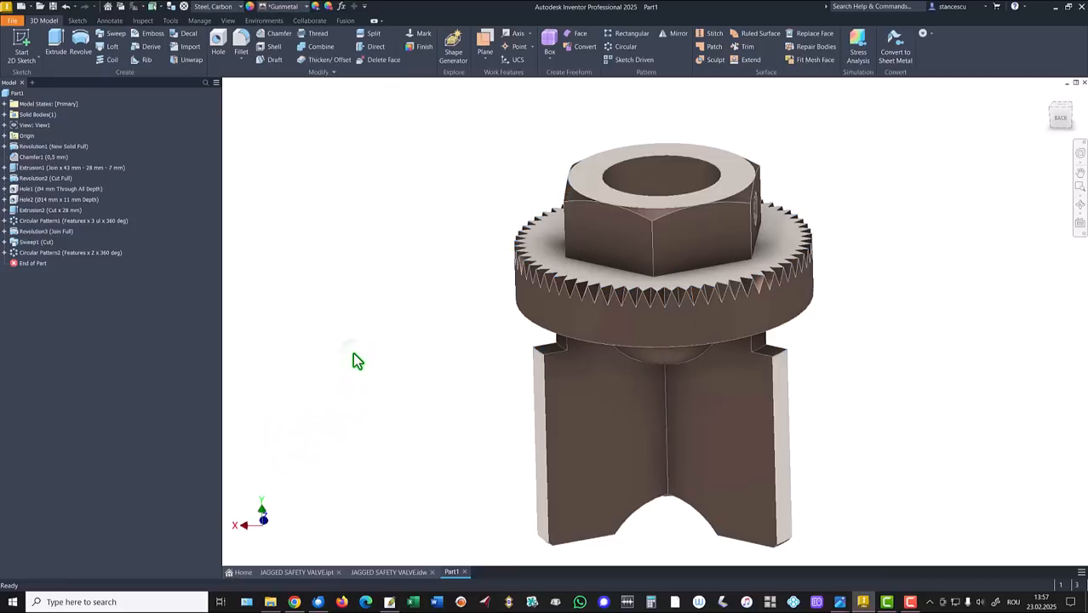
pyautogui.press('F6')
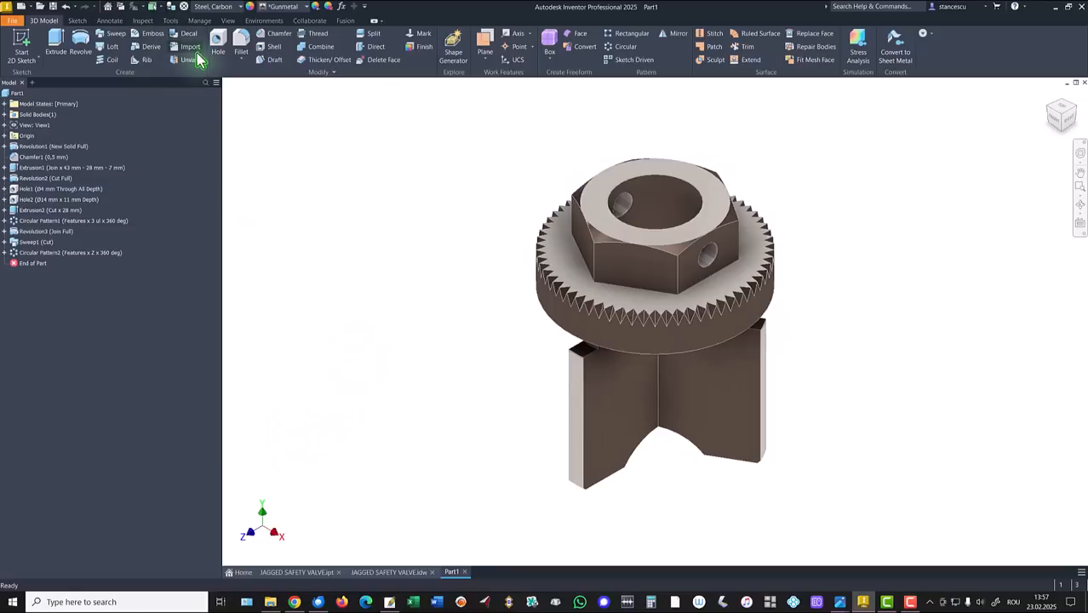
pyautogui.click(226, 20)
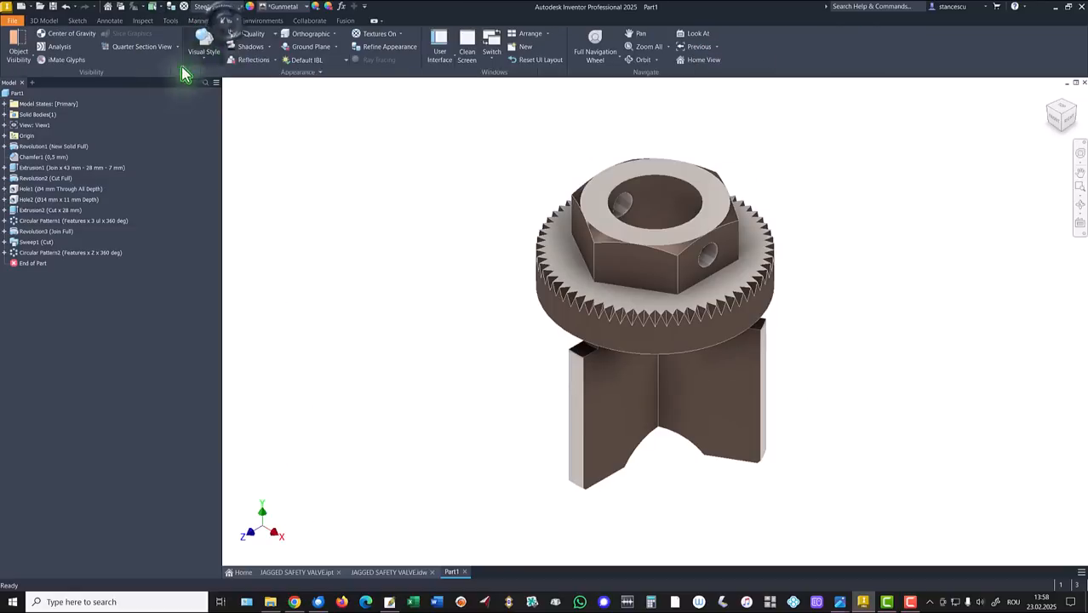
# Show the part in the Shaded visual style with Default Lights, briefly checking JAGGED SAFETY VALVE.ipt.
pyautogui.click(199, 55)
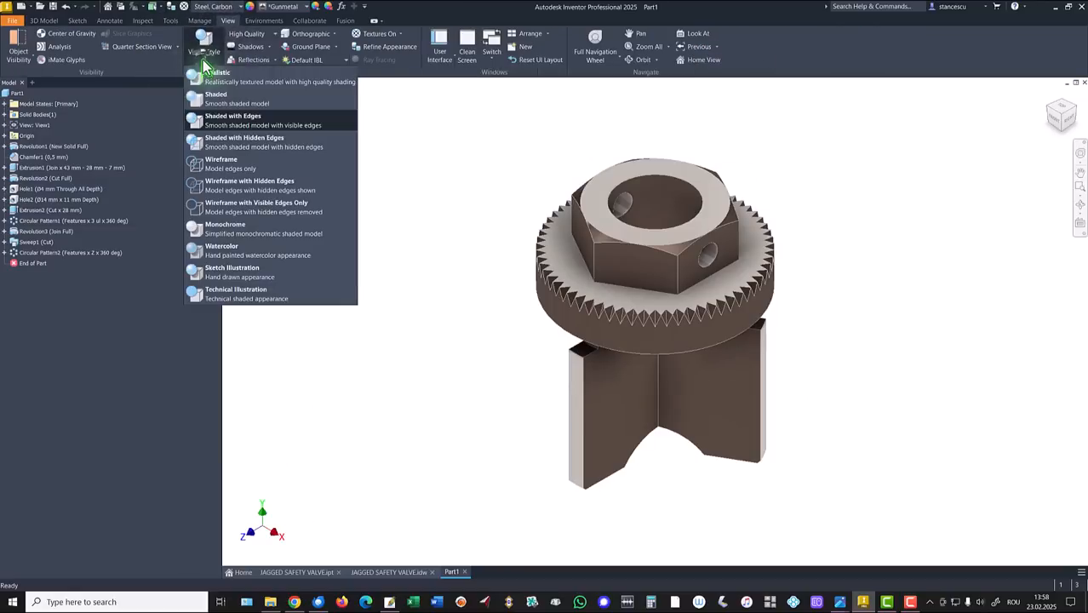
pyautogui.click(217, 104)
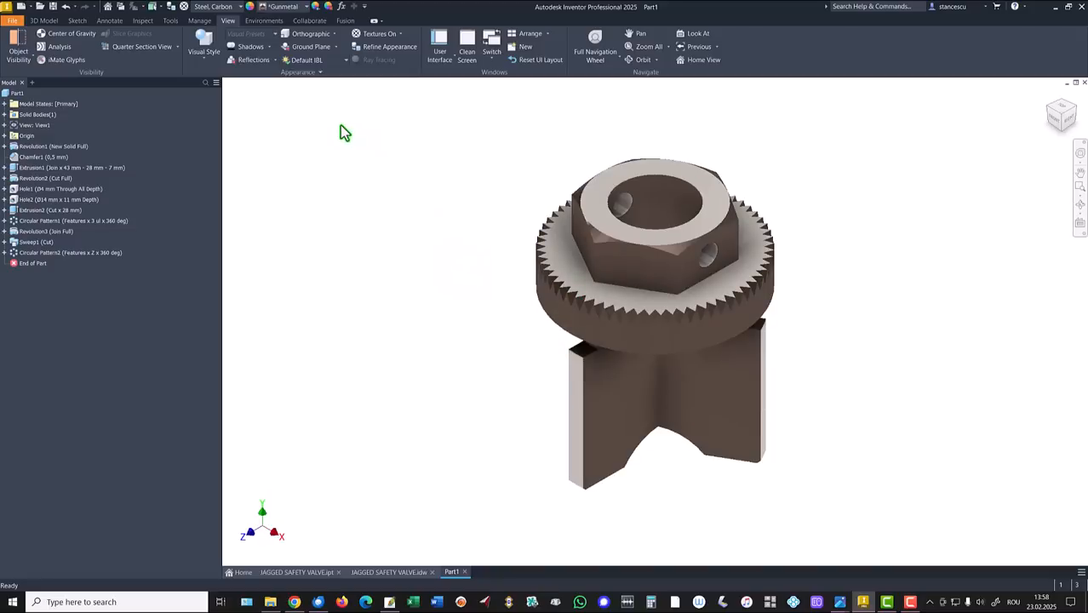
pyautogui.click(320, 61)
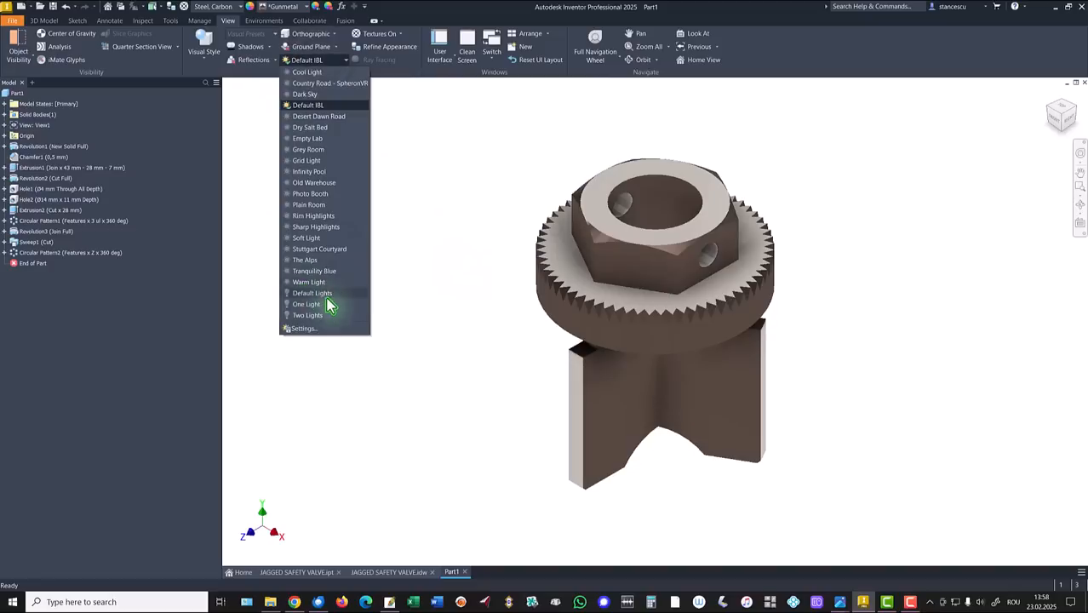
pyautogui.click(321, 293)
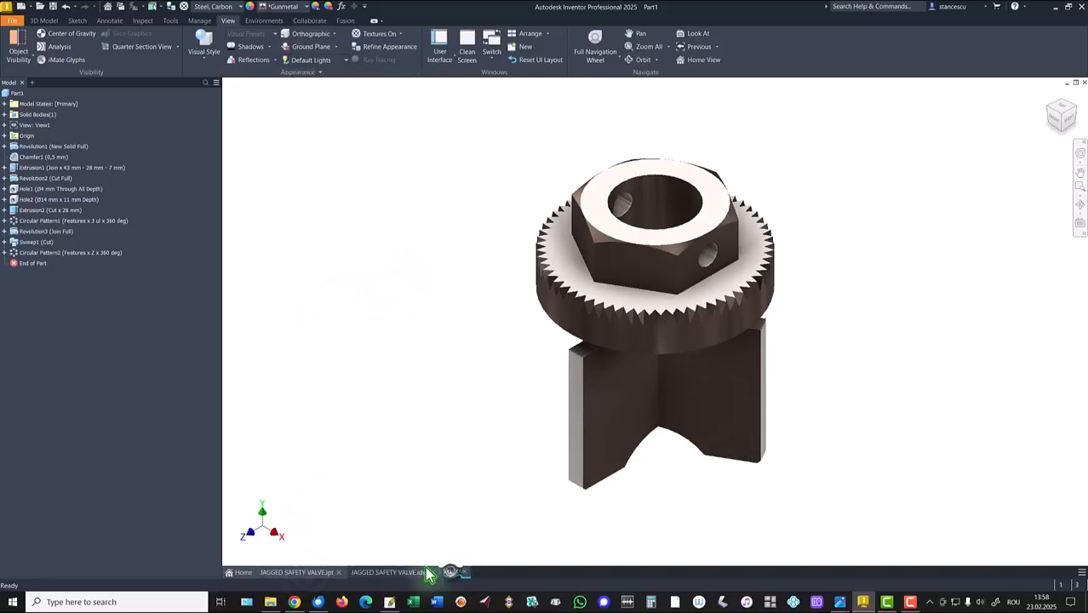
pyautogui.click(296, 572)
pyautogui.click(450, 572)
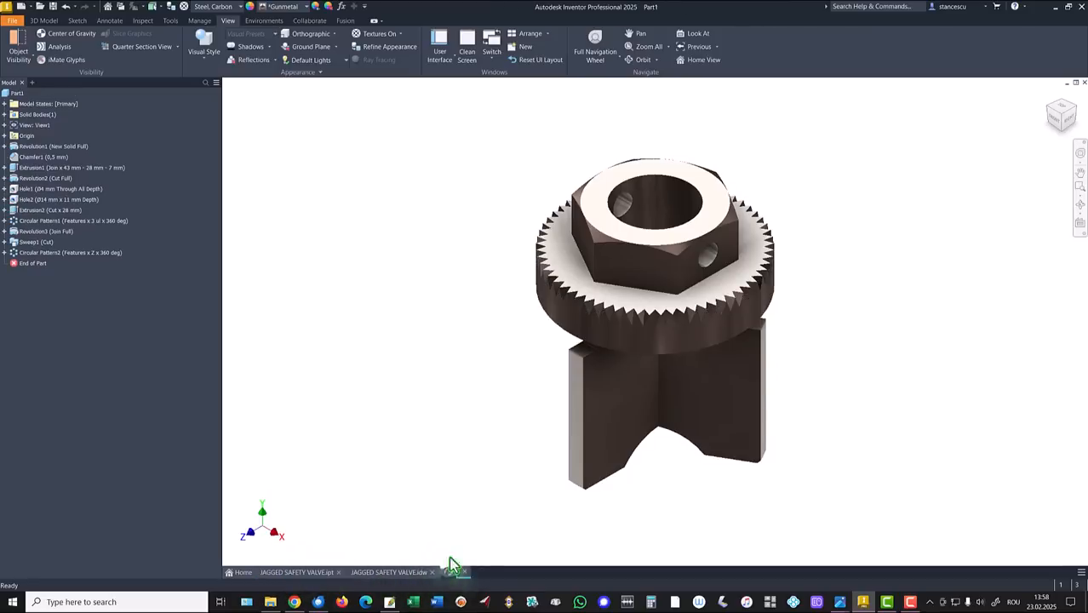
# Apply the light silvery metal finish to the whole knurled ring.
pyautogui.click(575, 324)
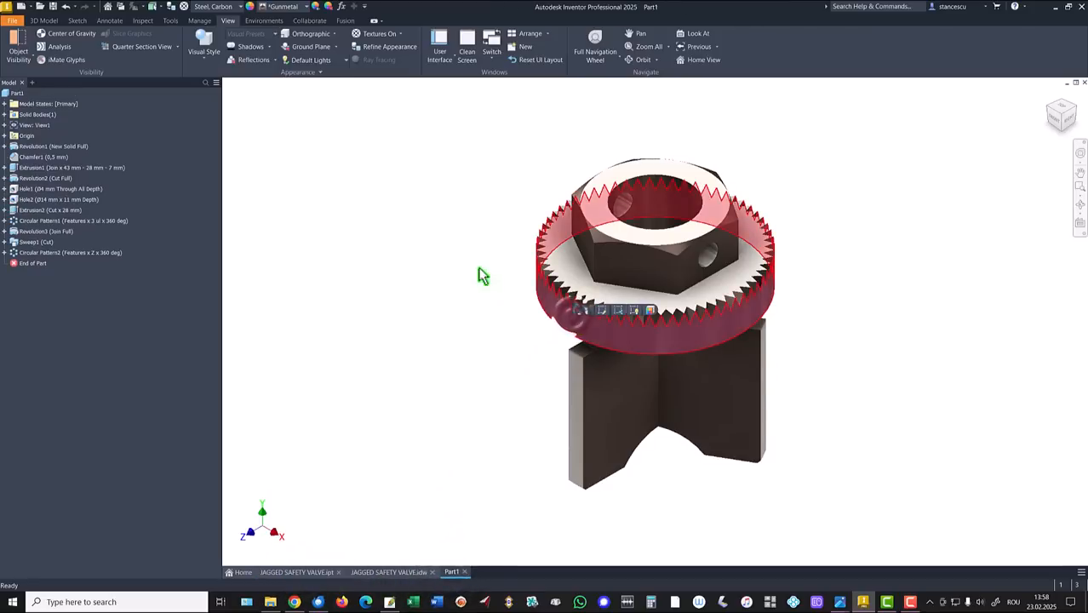
pyautogui.click(285, 6)
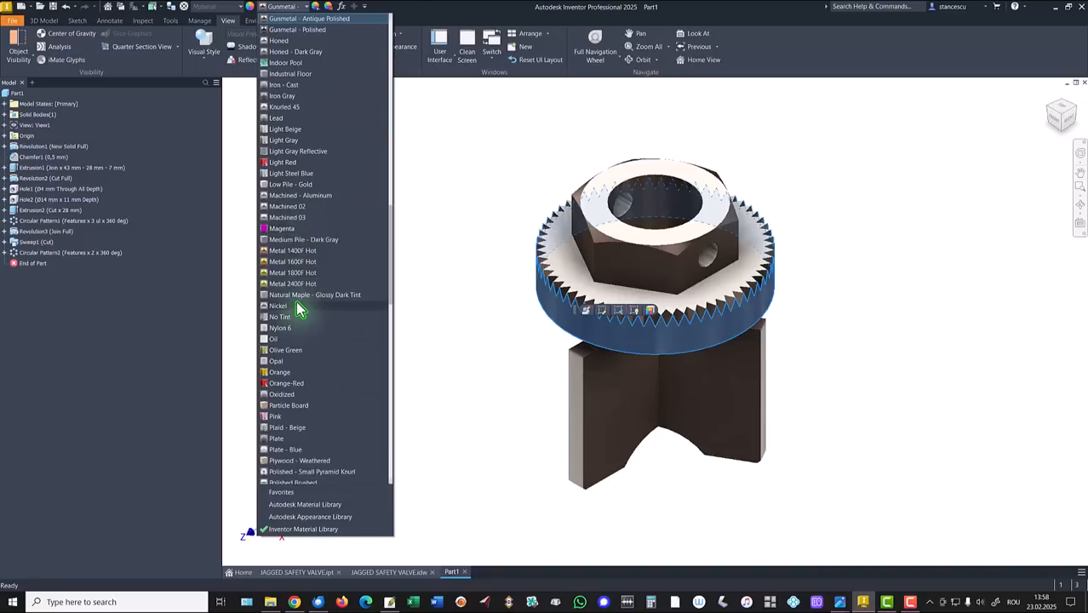
pyautogui.click(309, 439)
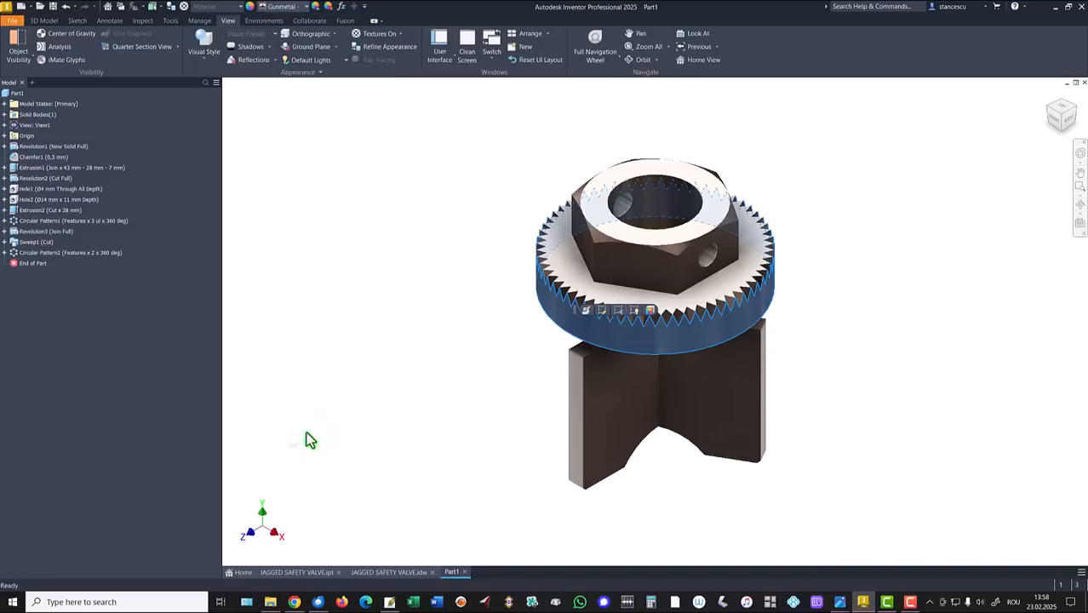
# Switch back and forth between JAGGED SAFETY VALVE.ipt and Part1 to compare their appearance.
pyautogui.click(298, 572)
pyautogui.click(449, 574)
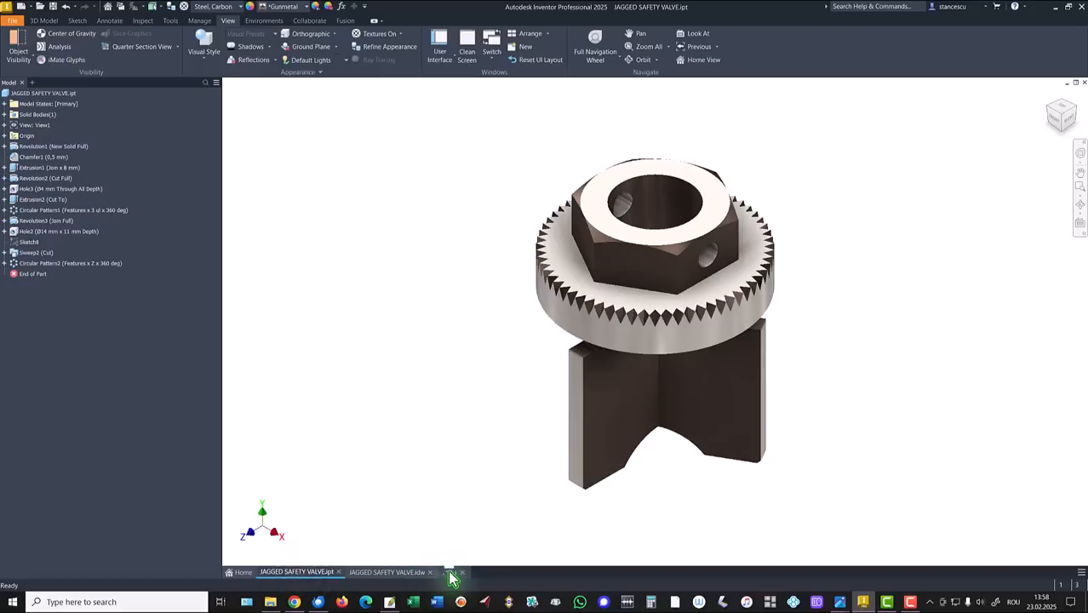
pyautogui.click(323, 572)
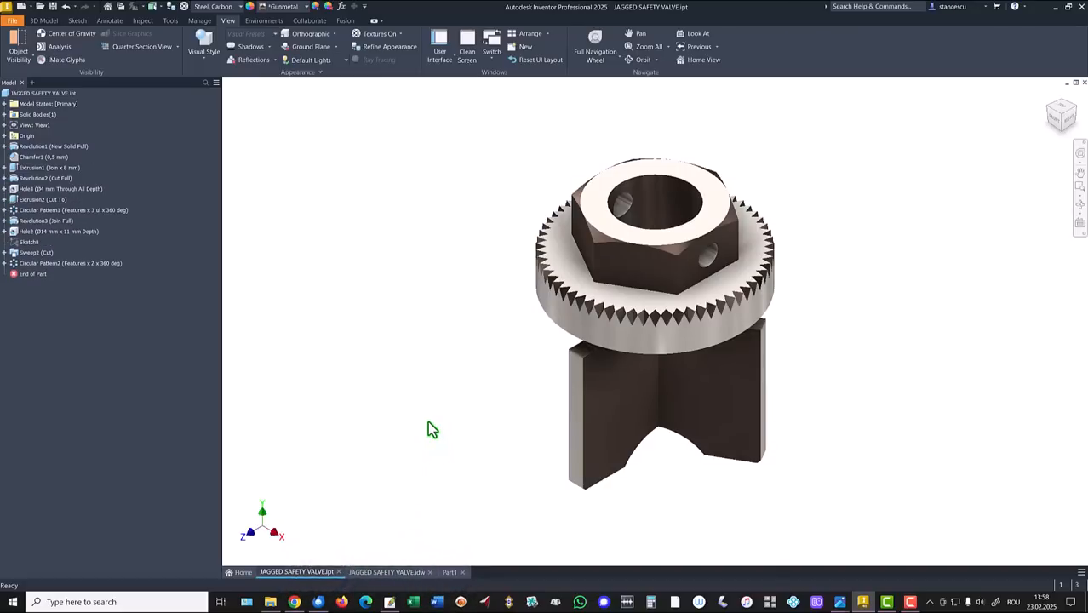
pyautogui.click(451, 573)
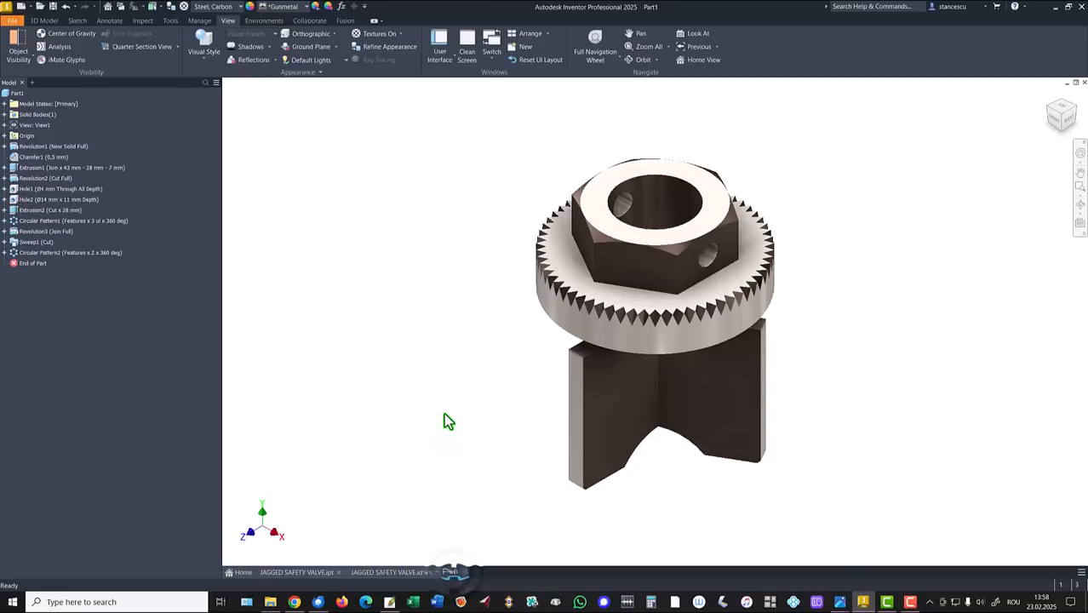